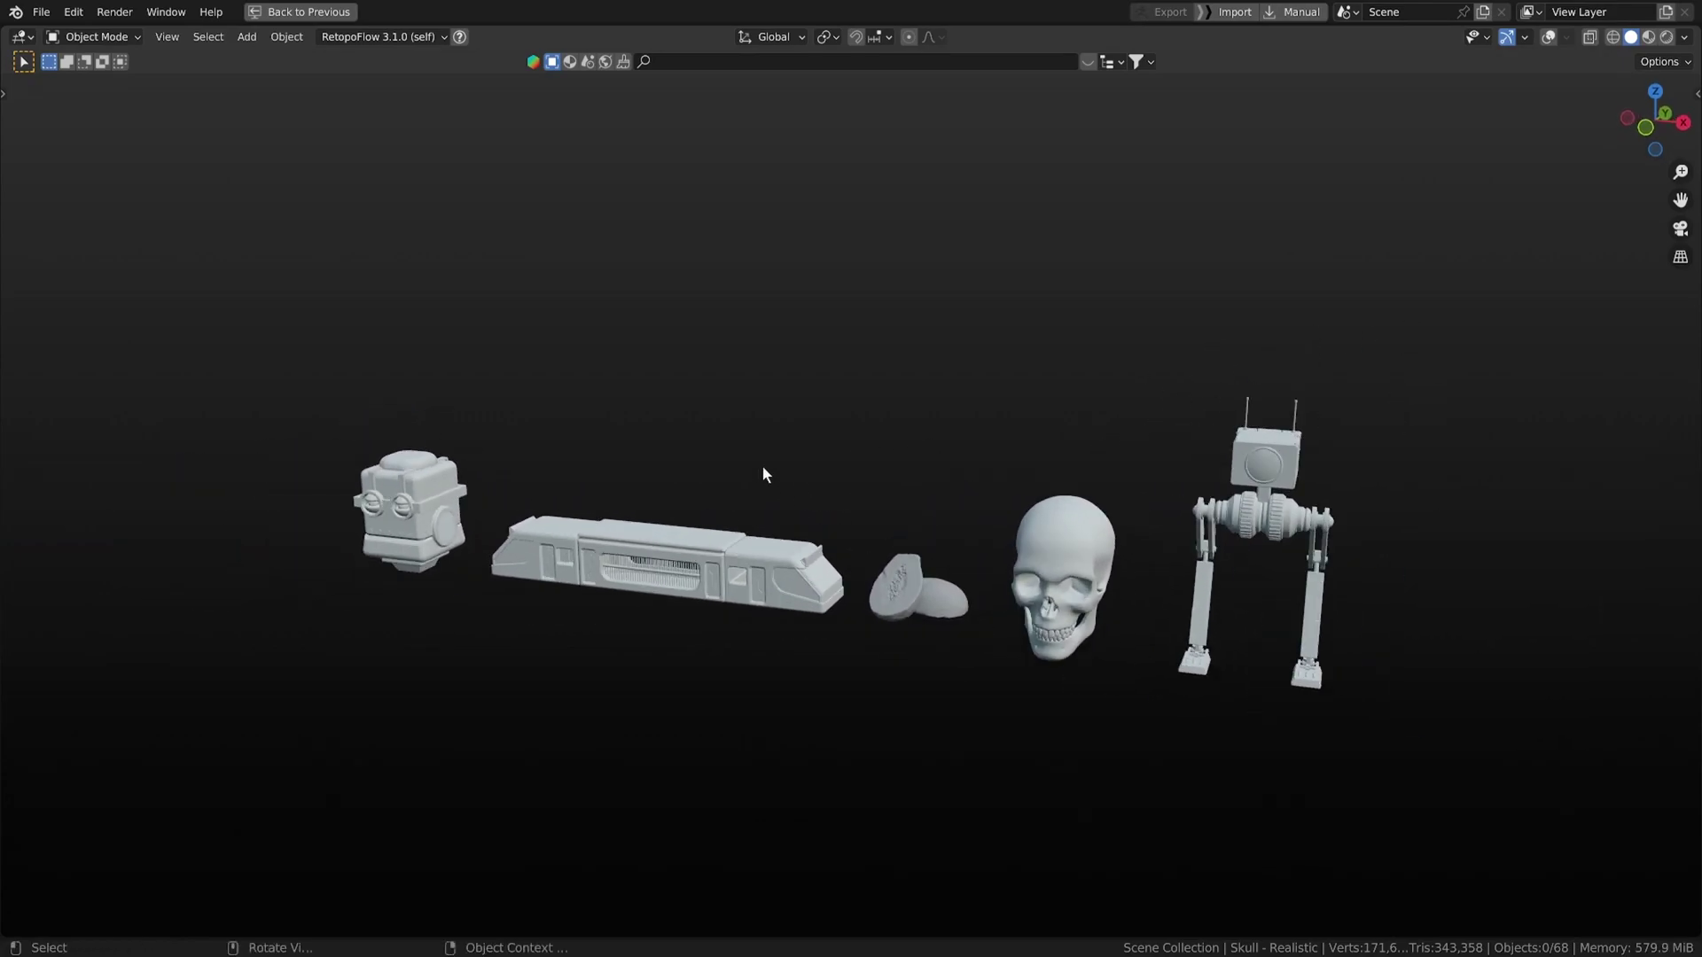
{"action": "scroll", "coordinate": [760, 475], "scroll_direction": "up", "scroll_amount": 5}
{"action": "scroll", "coordinate": [972, 453], "scroll_direction": "down", "scroll_amount": 3}
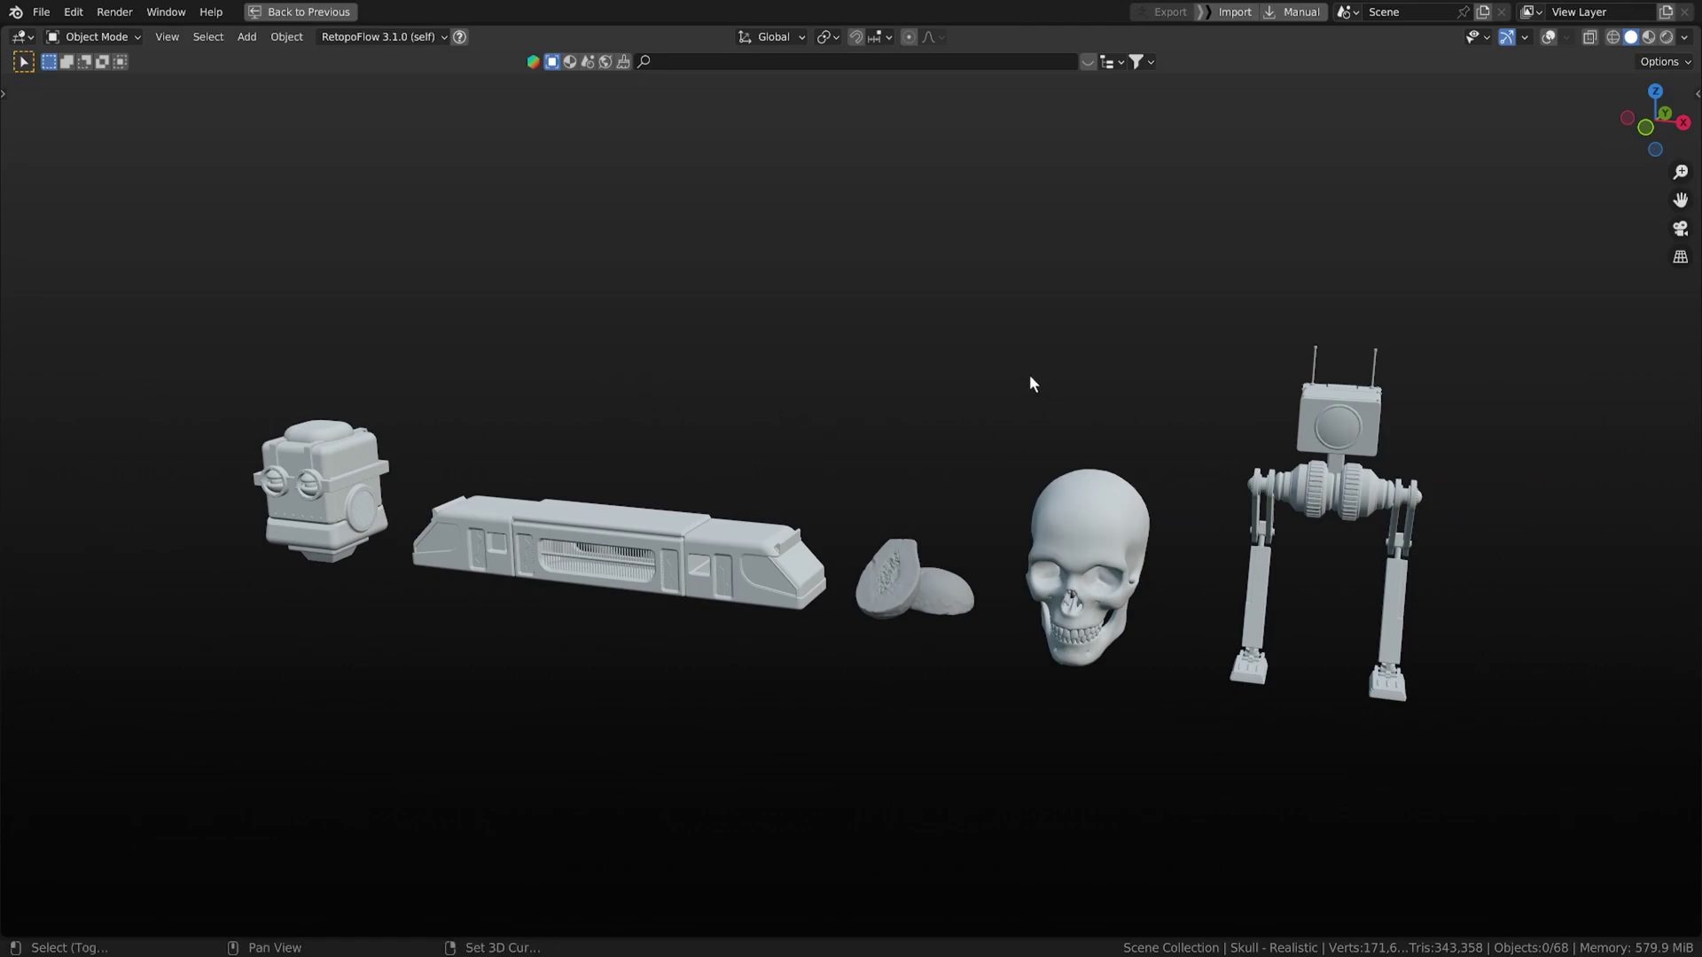
{"action": "scroll", "coordinate": [1035, 371], "scroll_direction": "up", "scroll_amount": 1}
{"action": "scroll", "coordinate": [1035, 366], "scroll_direction": "down", "scroll_amount": 1}
{"action": "mouse_move", "coordinate": [1035, 368]}
{"action": "middle_mouse_down"}
{"action": "mouse_move", "coordinate": [1055, 374]}
{"action": "mouse_move", "coordinate": [1034, 388]}
{"action": "middle_mouse_up"}
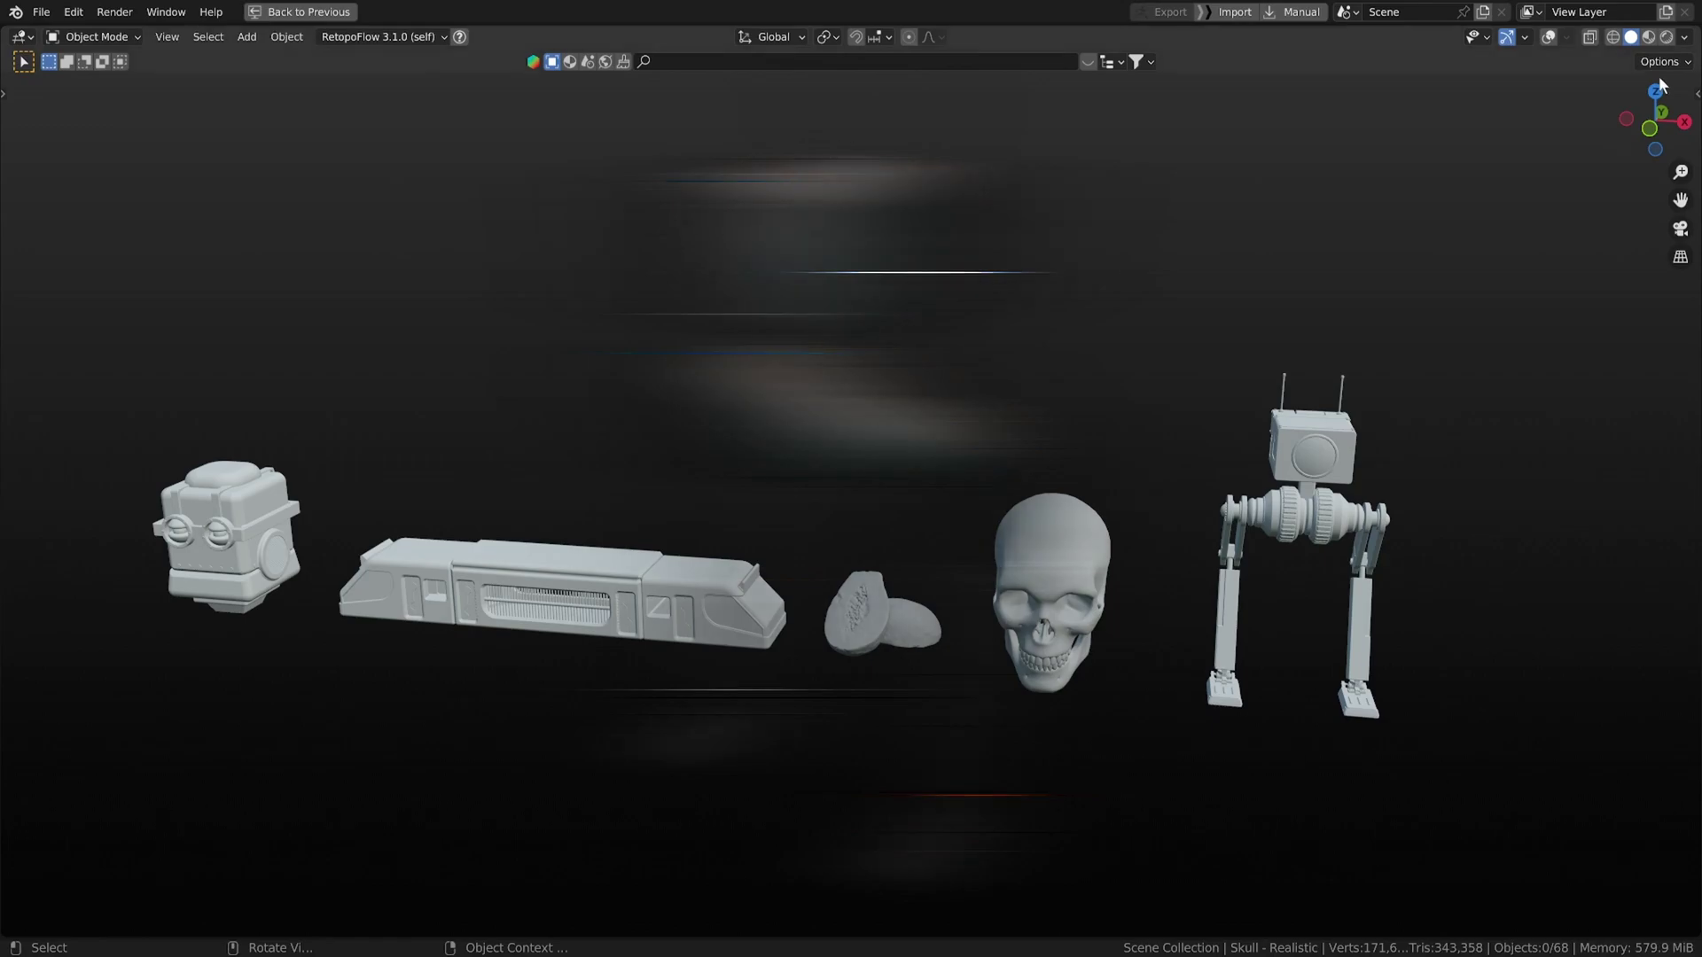
- Display the models in wireframe shading, select the skull, look closer at the row, and clear the selection
{"action": "left_click", "coordinate": [1611, 38]}
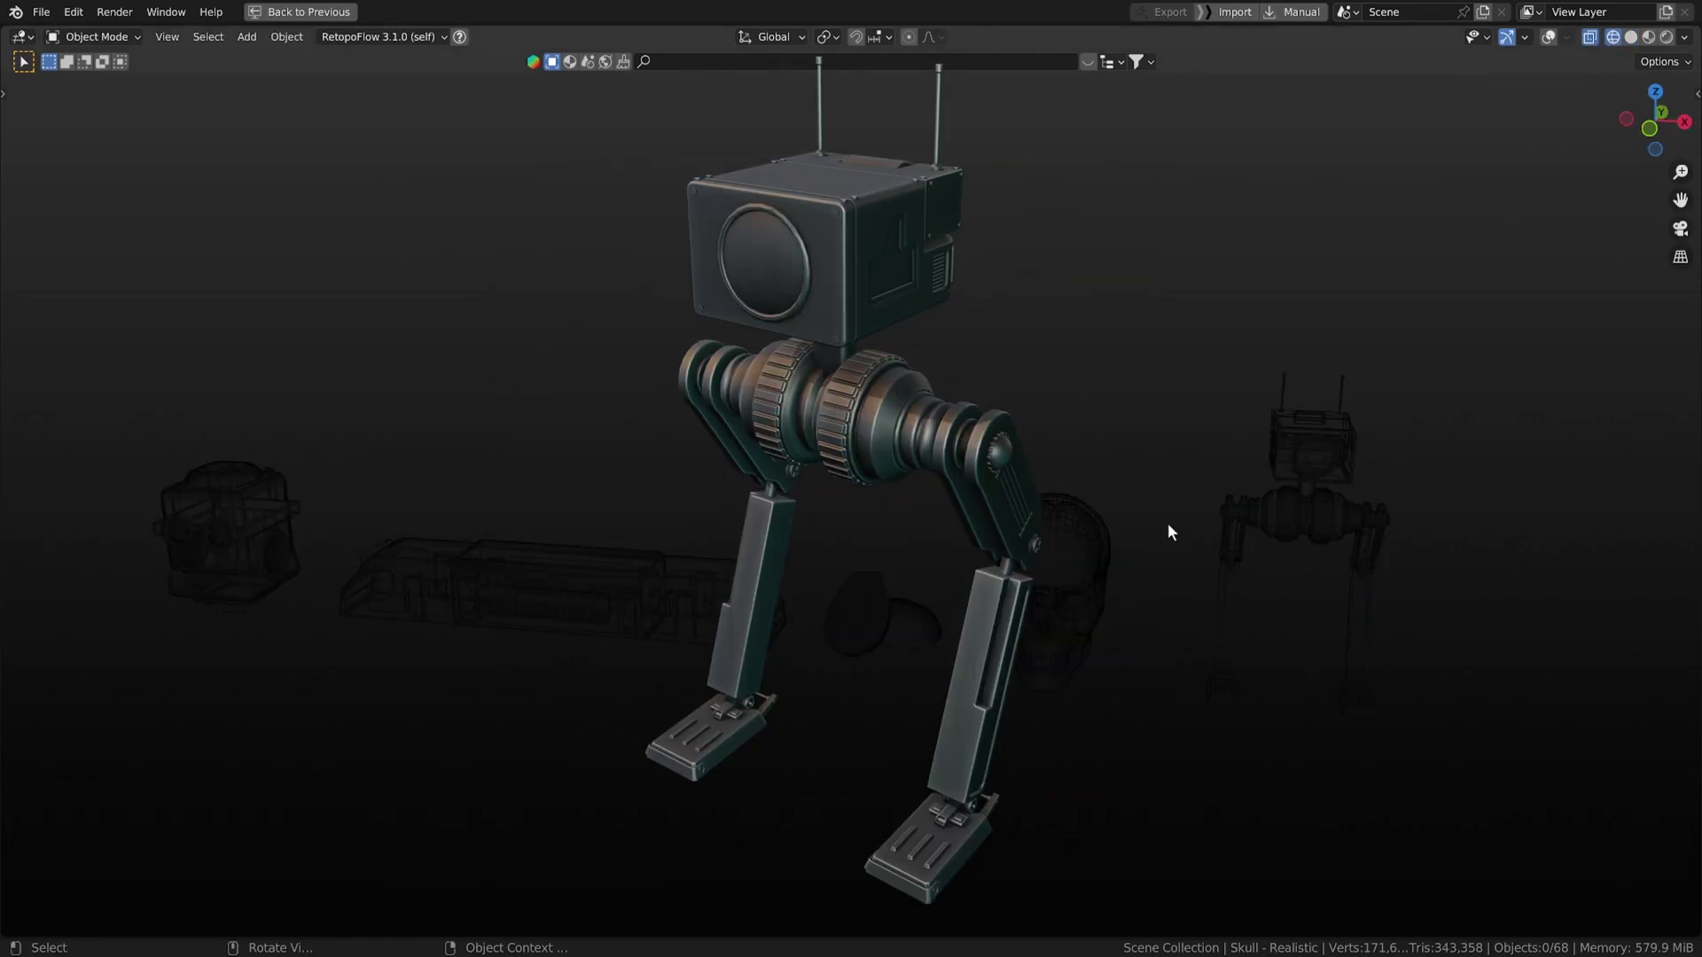
{"action": "left_click", "coordinate": [1083, 558]}
{"action": "middle_click_drag", "start_coordinate": [936, 608], "coordinate": [876, 588]}
{"action": "scroll", "coordinate": [933, 549], "scroll_direction": "up", "scroll_amount": 2}
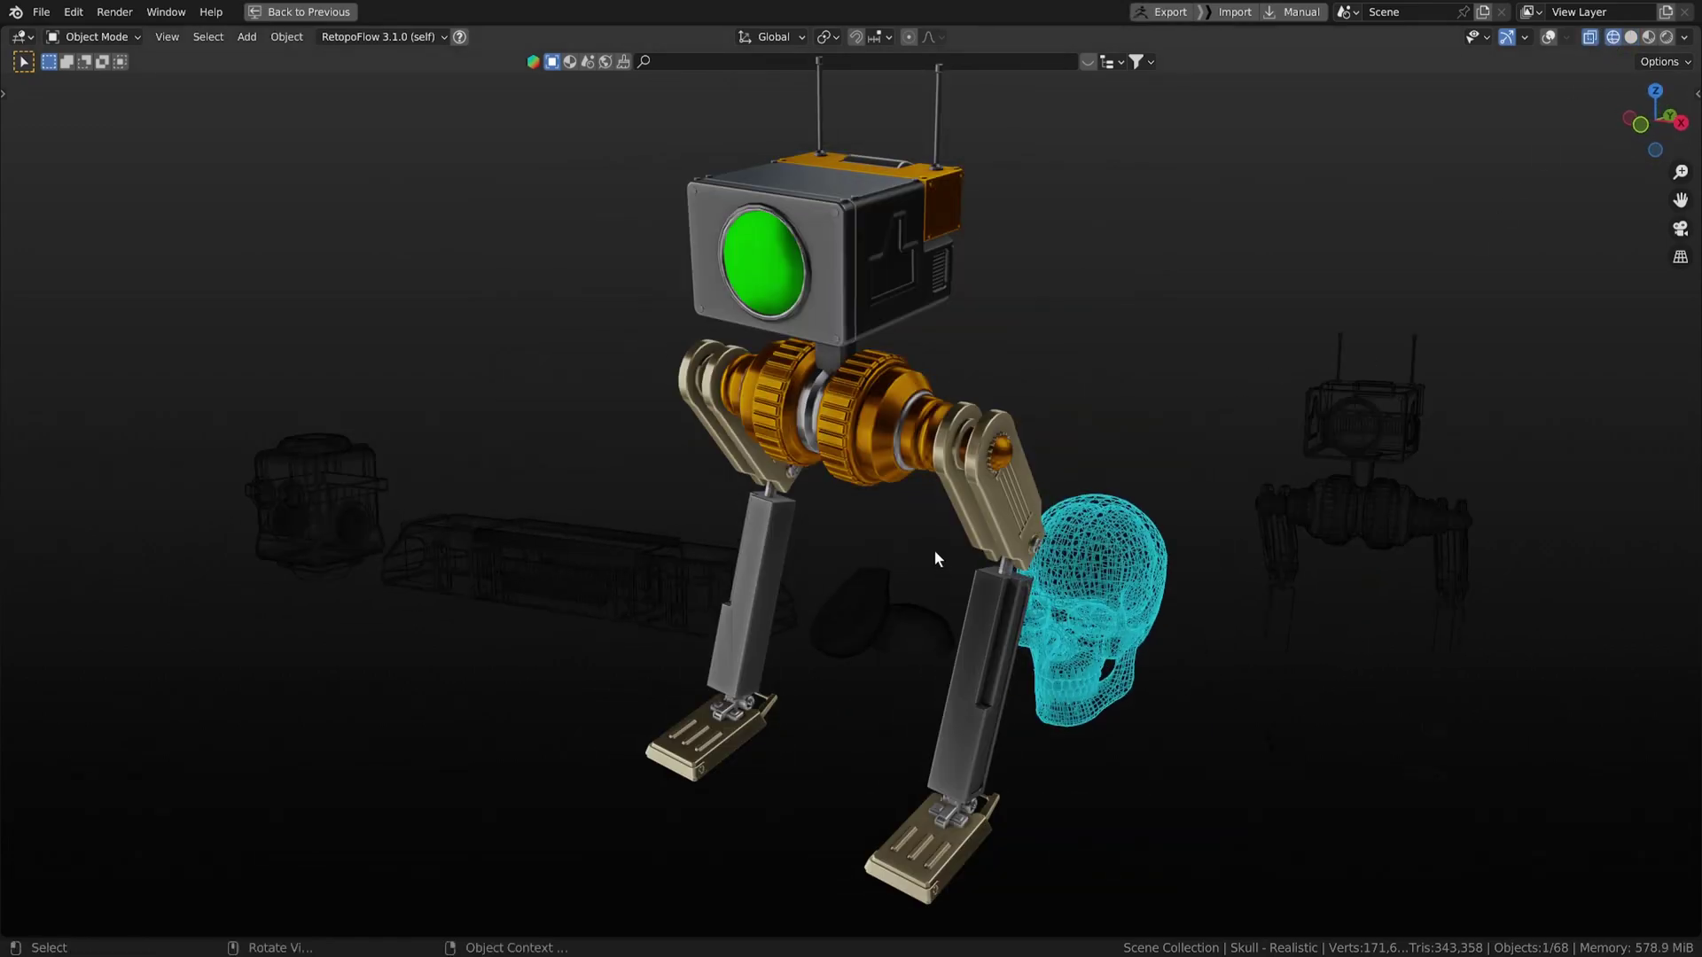
{"action": "middle_click_drag", "start_coordinate": [933, 518], "coordinate": [872, 487], "text": "shift"}
{"action": "scroll", "coordinate": [1049, 523], "scroll_direction": "up", "scroll_amount": 2}
{"action": "scroll", "coordinate": [1049, 524], "scroll_direction": "up", "scroll_amount": 1}
{"action": "middle_click_drag", "start_coordinate": [1050, 524], "coordinate": [998, 479], "text": "shift"}
{"action": "left_click", "coordinate": [987, 390]}
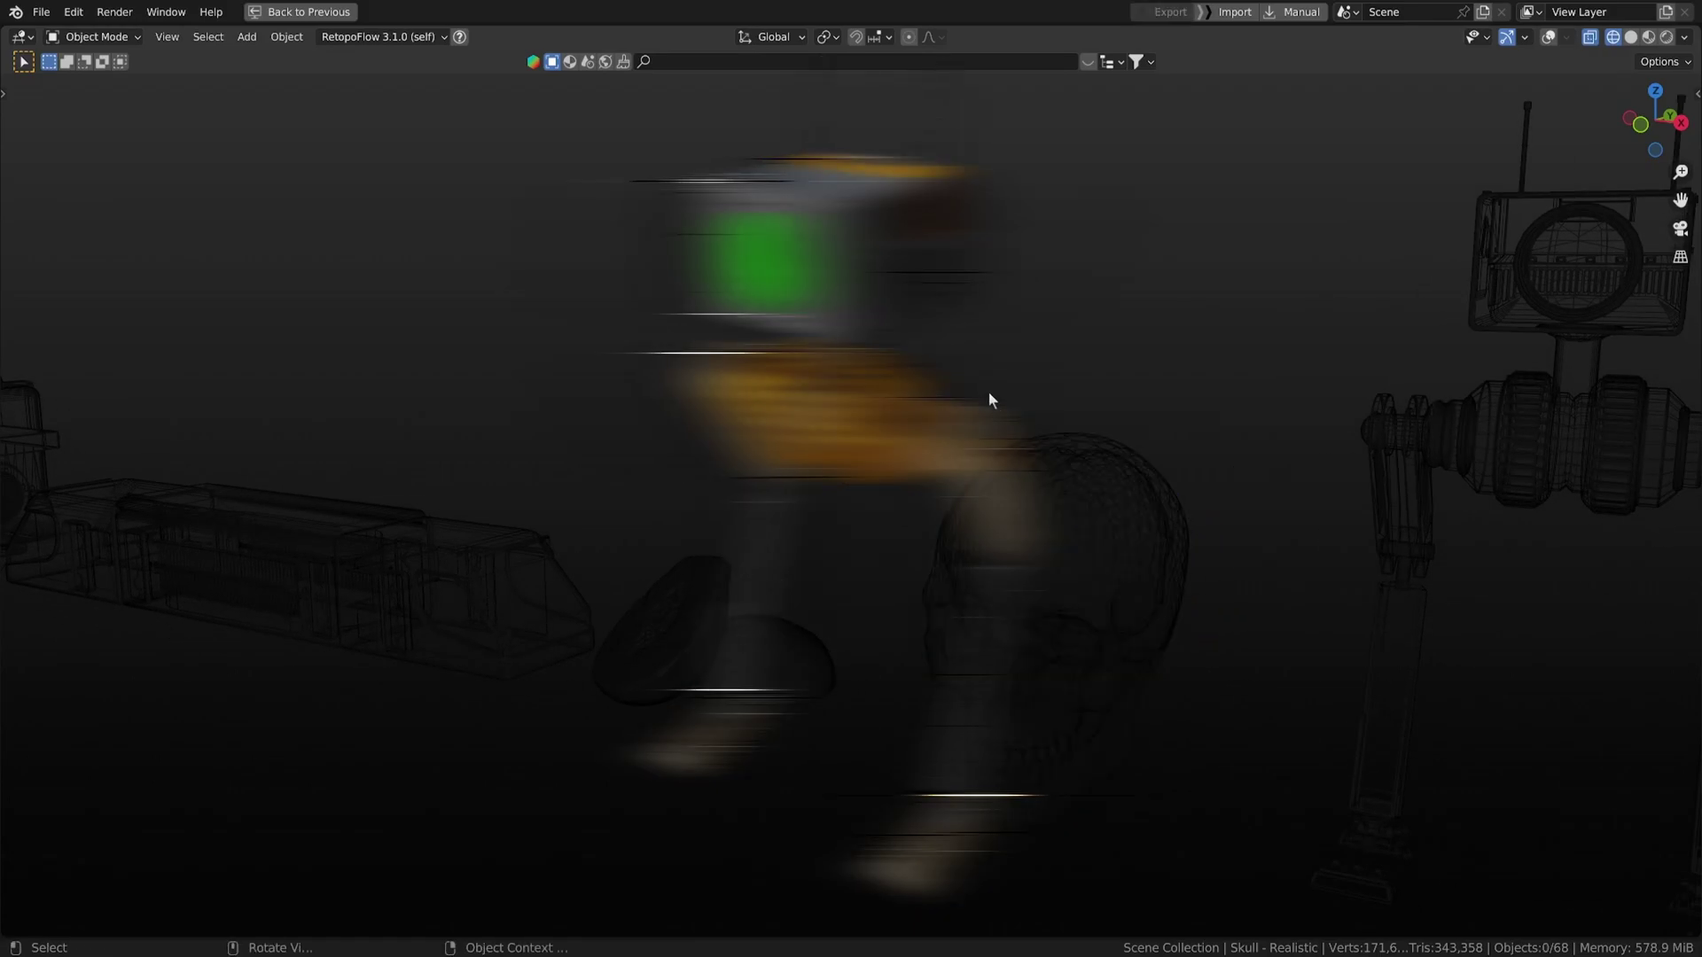
- Select the skull, melon, train and other models one after another to highlight their wireframes
{"action": "left_click", "coordinate": [1081, 498]}
{"action": "left_click", "coordinate": [687, 615]}
{"action": "left_click", "coordinate": [513, 601]}
{"action": "mouse_move", "coordinate": [491, 590]}
{"action": "middle_mouse_down", "text": "shift"}
{"action": "mouse_move", "coordinate": [379, 537]}
{"action": "mouse_move", "coordinate": [232, 510]}
{"action": "middle_mouse_up", "text": "shift"}
{"action": "left_click", "coordinate": [178, 451], "text": "shift"}
{"action": "left_click", "coordinate": [443, 510]}
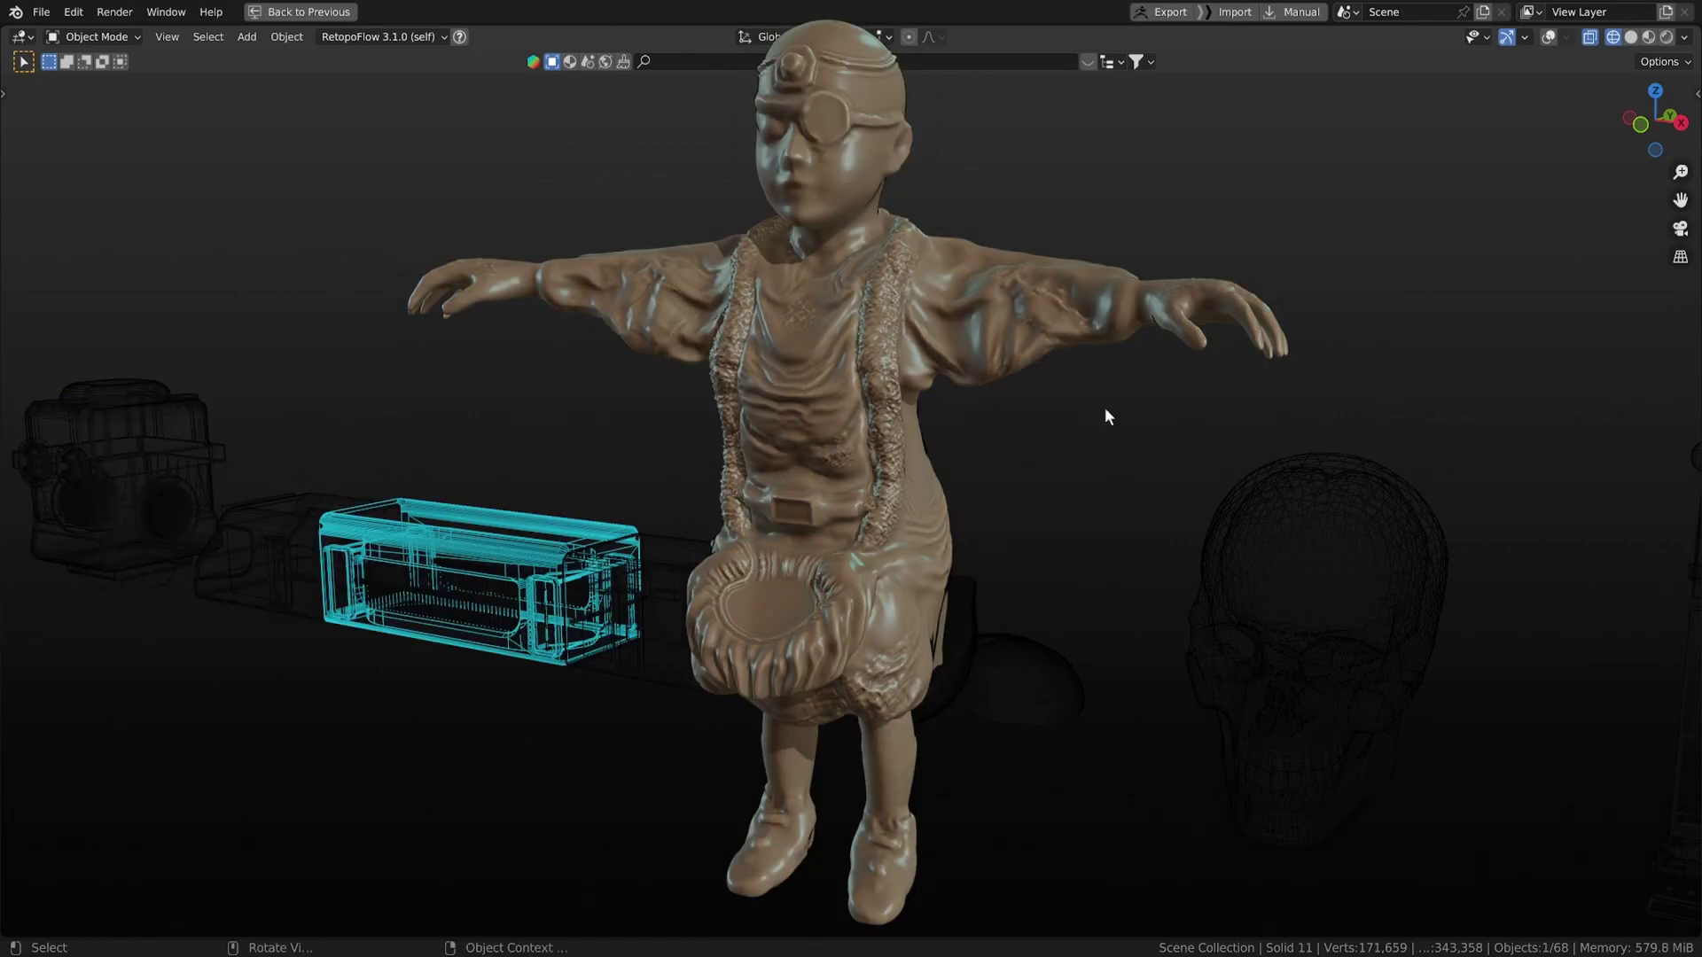
{"action": "middle_click_drag", "start_coordinate": [1212, 347], "coordinate": [1156, 387], "text": "shift"}
{"action": "left_click", "coordinate": [1305, 580]}
{"action": "middle_click_drag", "start_coordinate": [1305, 579], "coordinate": [1306, 399]}
{"action": "left_click", "coordinate": [1326, 307]}
- Switch the viewport back to solid shading and view the row of models from an angle
{"action": "left_click", "coordinate": [1632, 37]}
{"action": "scroll", "coordinate": [850, 478], "scroll_direction": "down", "scroll_amount": 3}
{"action": "mouse_move", "coordinate": [851, 479]}
{"action": "middle_mouse_down"}
{"action": "mouse_move", "coordinate": [975, 523]}
{"action": "mouse_move", "coordinate": [891, 484]}
{"action": "middle_mouse_up"}
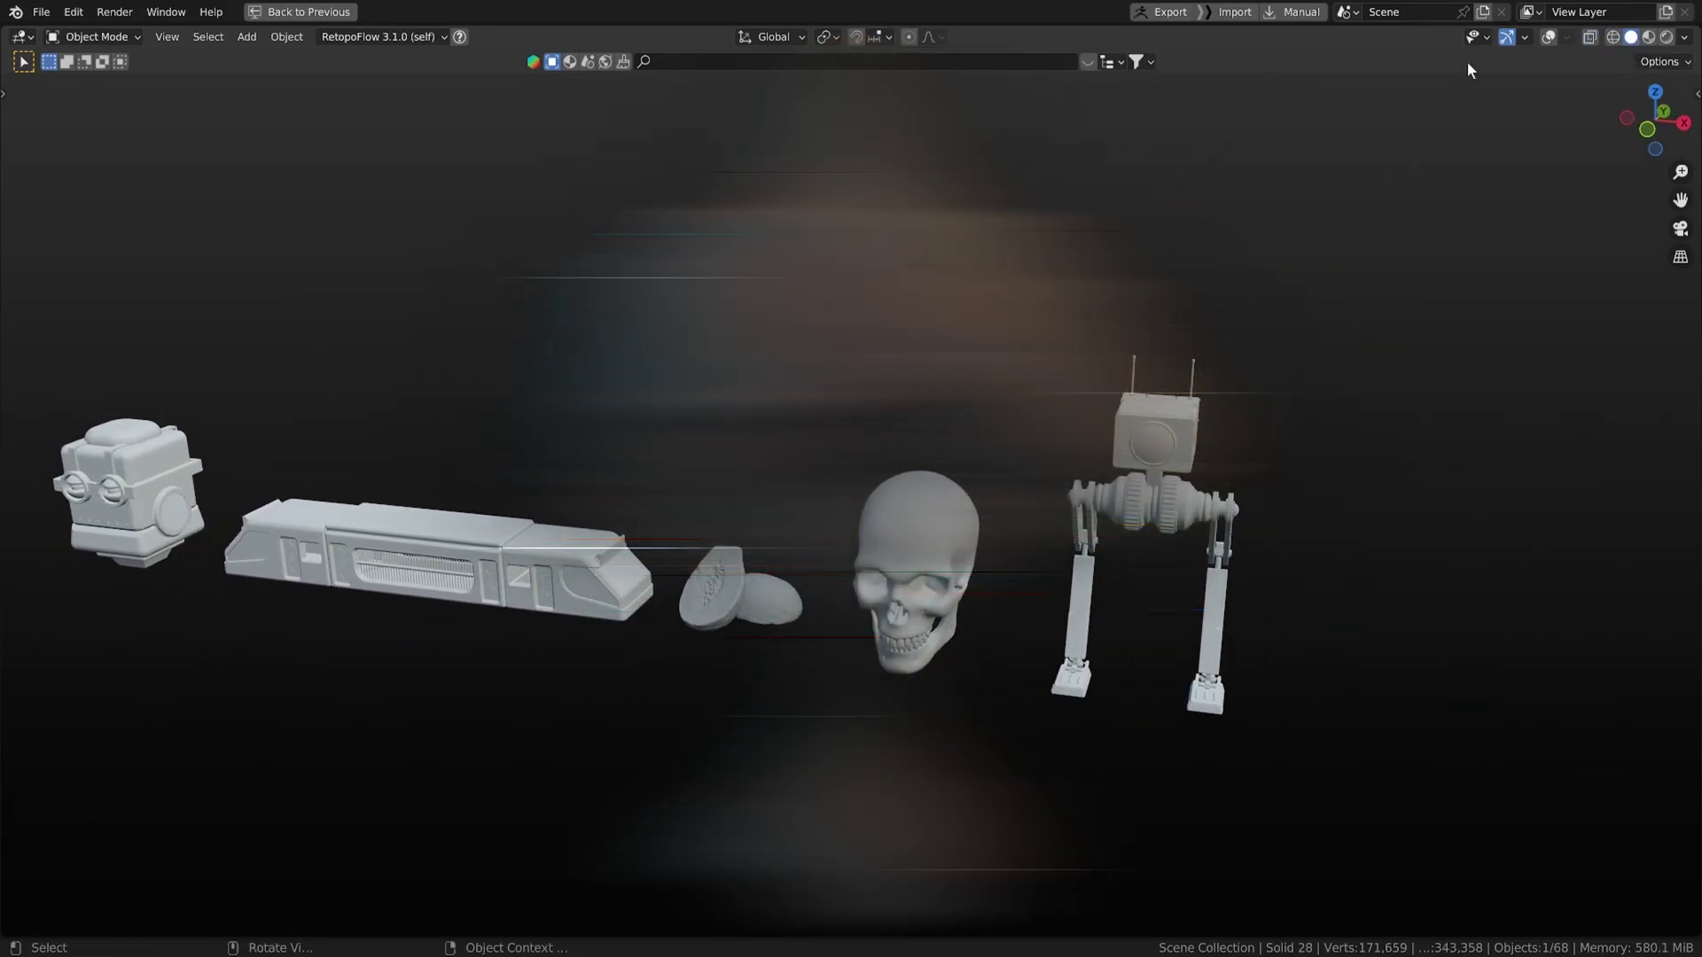
{"action": "middle_click_drag", "start_coordinate": [1239, 271], "coordinate": [1013, 429]}
{"action": "scroll", "coordinate": [1128, 467], "scroll_direction": "up", "scroll_amount": 1}
{"action": "scroll", "coordinate": [1135, 418], "scroll_direction": "down", "scroll_amount": 1}
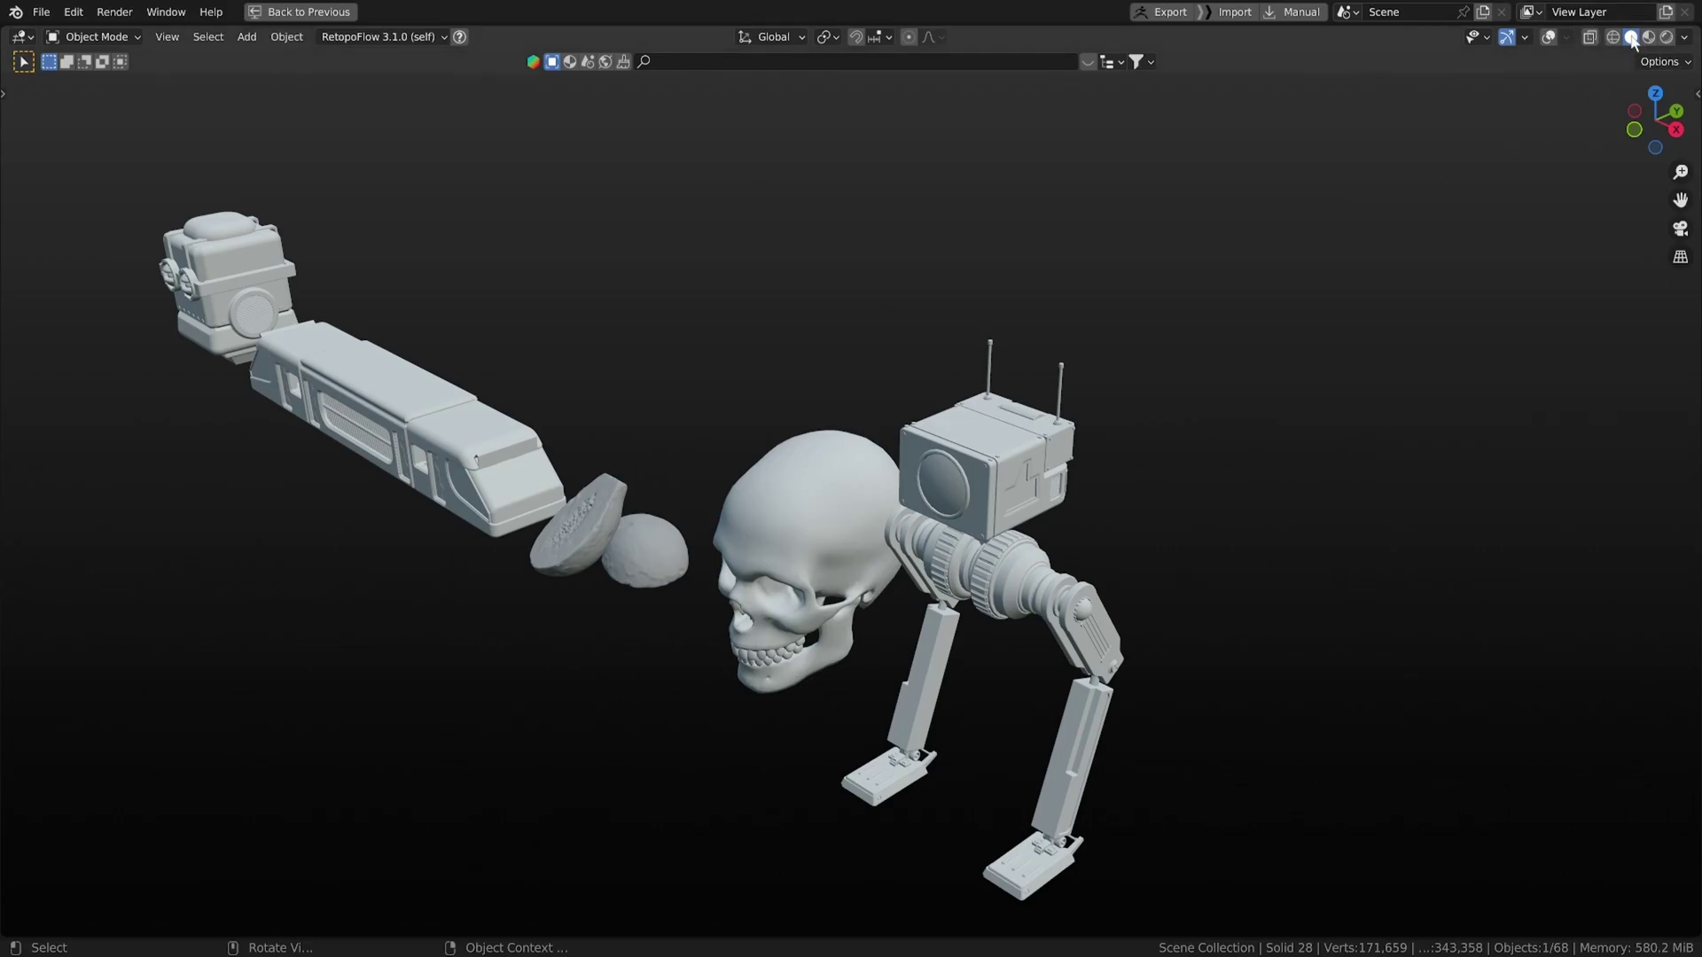
- Restore the full workspace layout from the maximized 3D viewport
{"action": "key", "text": "ctrl+space"}
{"action": "key", "text": "ctrl+space"}
{"action": "key", "text": "ctrl+space"}
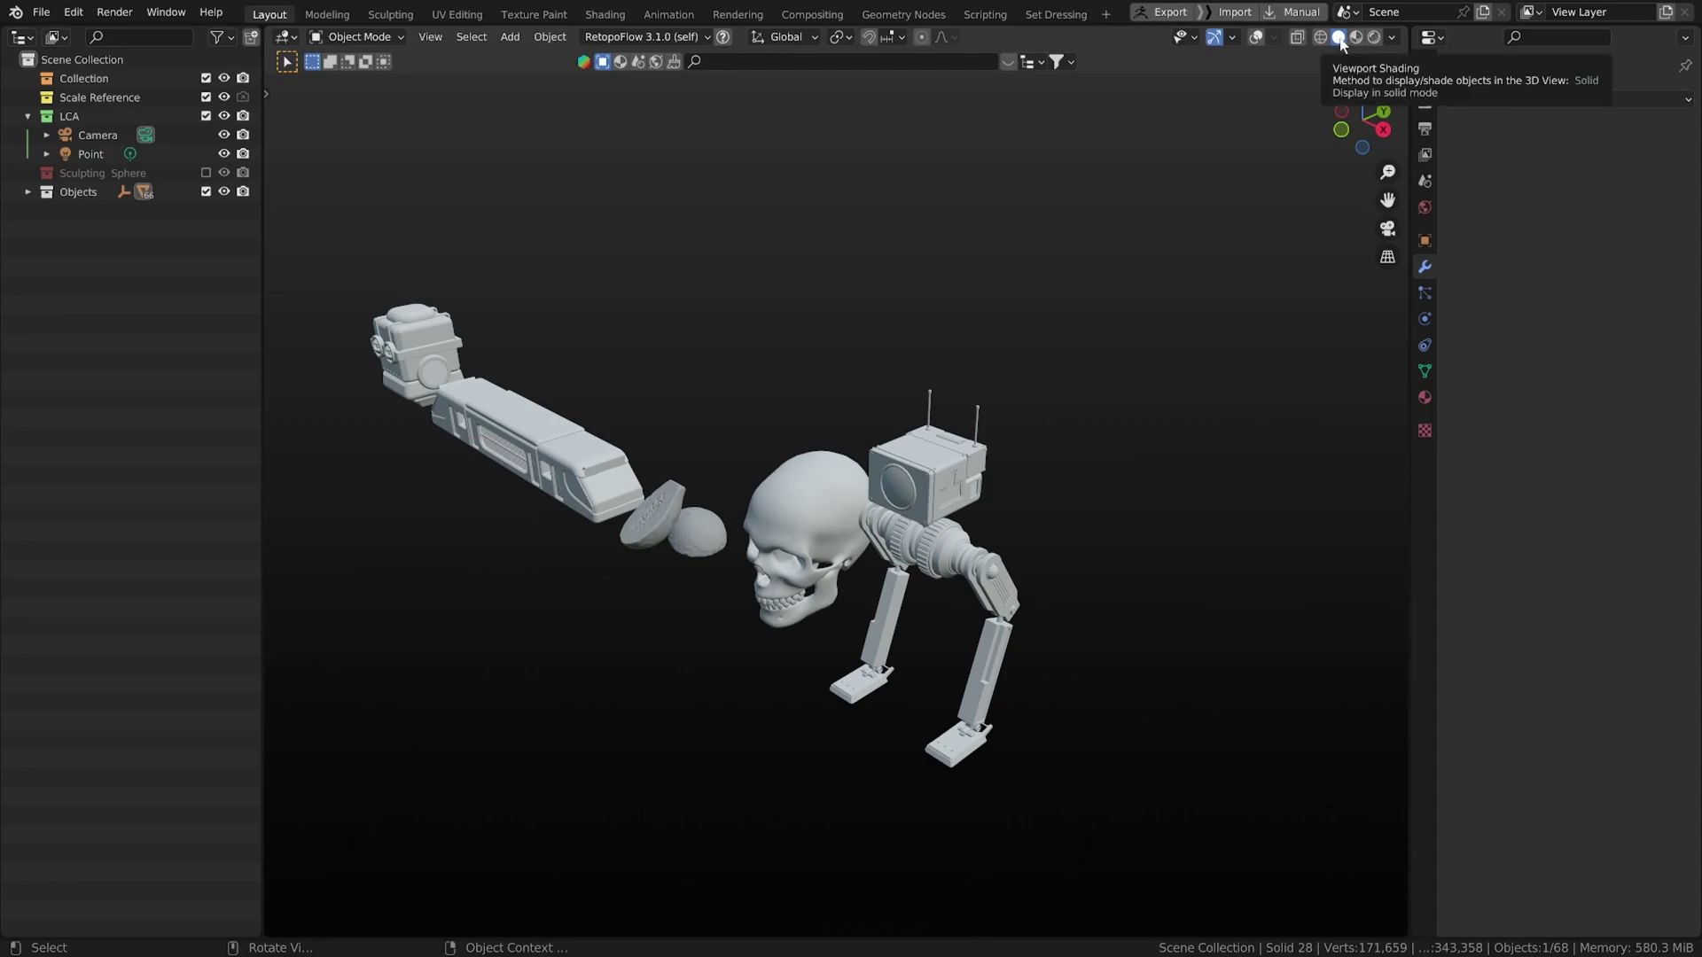
- Try the second studio light preset, a darker grey, for the viewport's solid shading
{"action": "left_click", "coordinate": [1392, 37]}
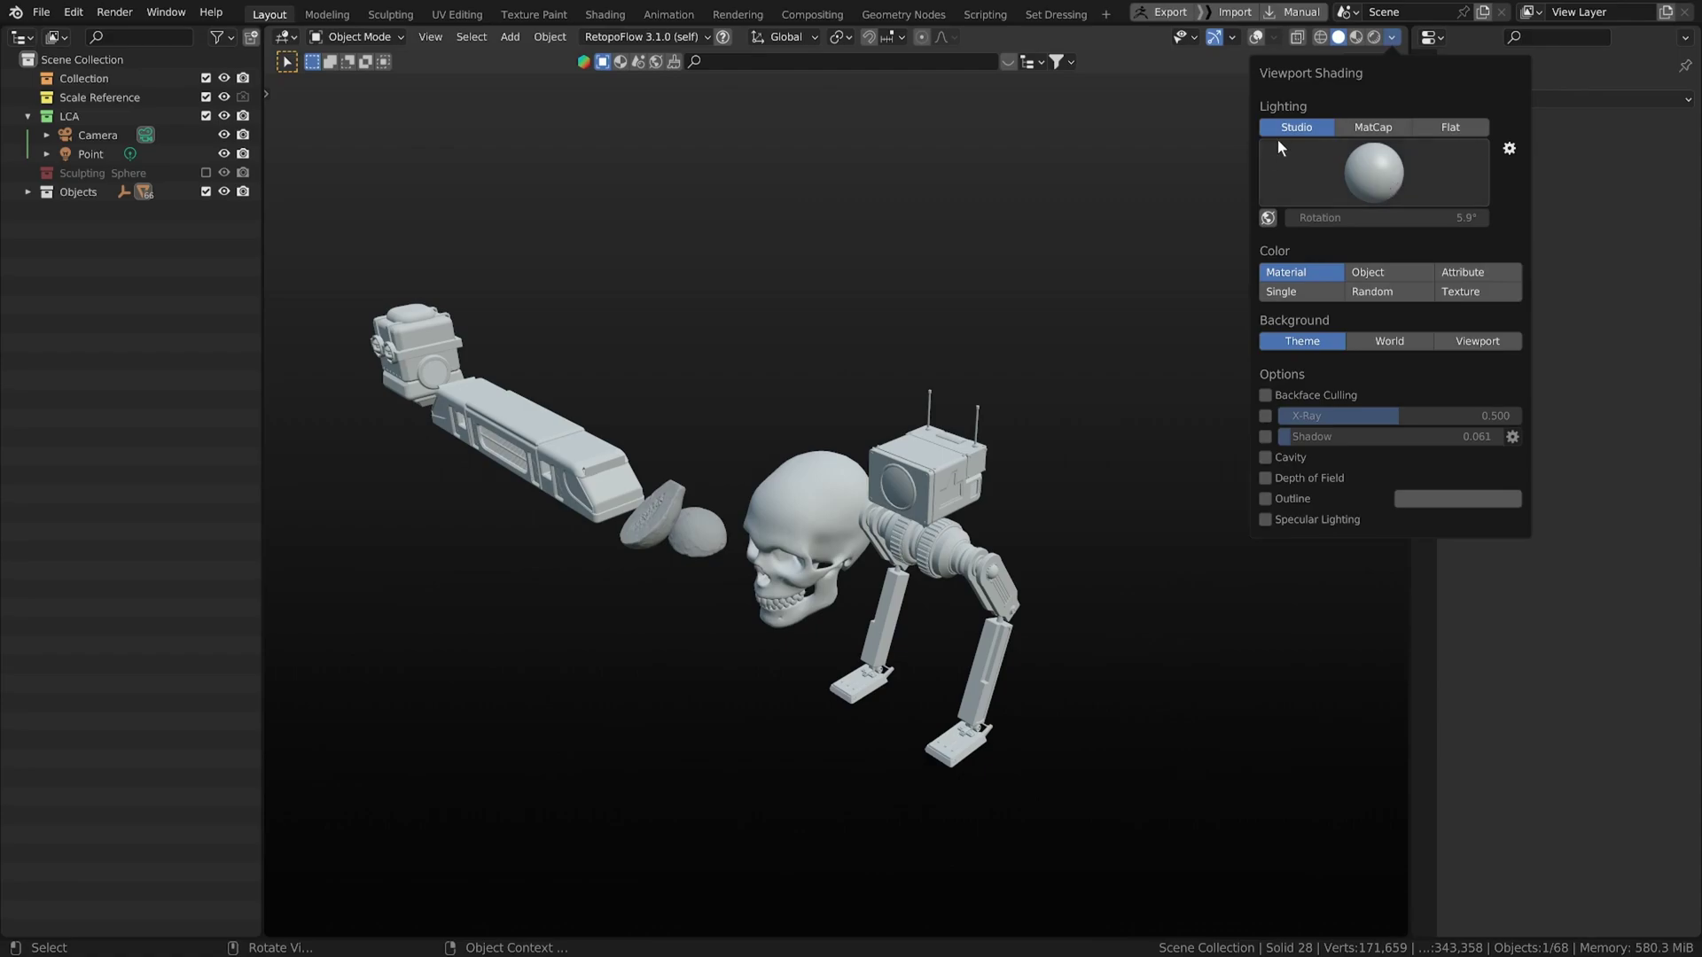
{"action": "left_click", "coordinate": [1342, 156]}
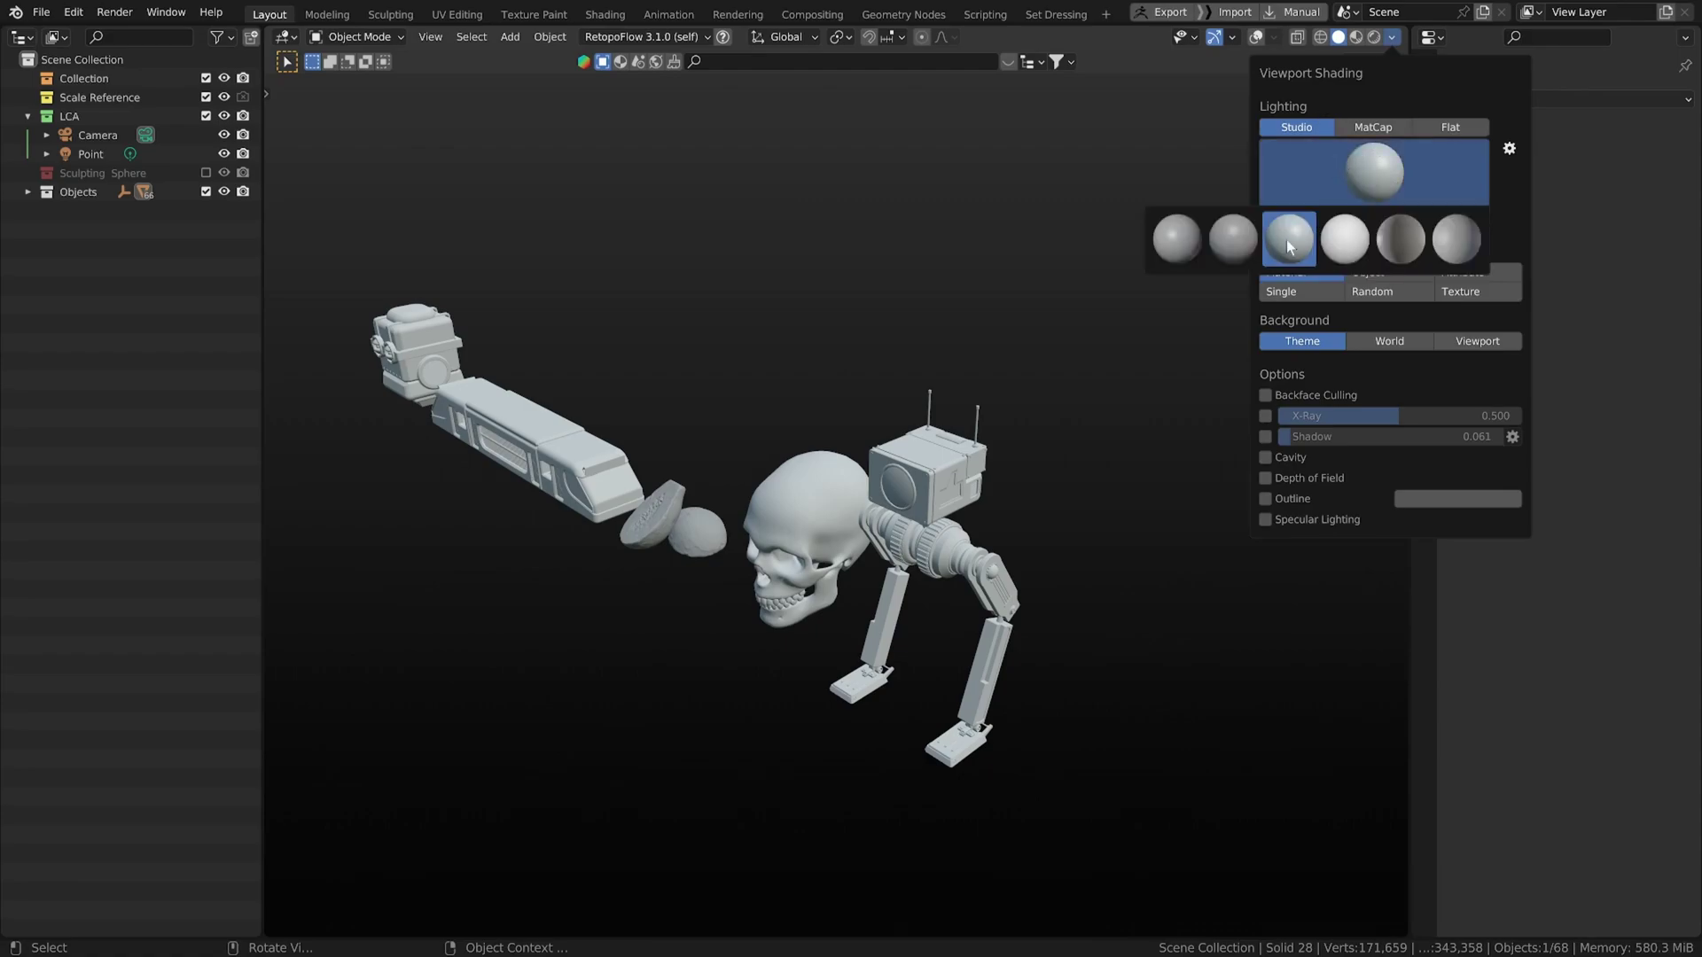
{"action": "left_click", "coordinate": [1230, 244]}
{"action": "left_click", "coordinate": [1311, 197]}
{"action": "left_click", "coordinate": [1228, 245]}
{"action": "left_click", "coordinate": [1329, 217]}
{"action": "left_click", "coordinate": [1348, 197]}
{"action": "left_click", "coordinate": [1354, 191]}
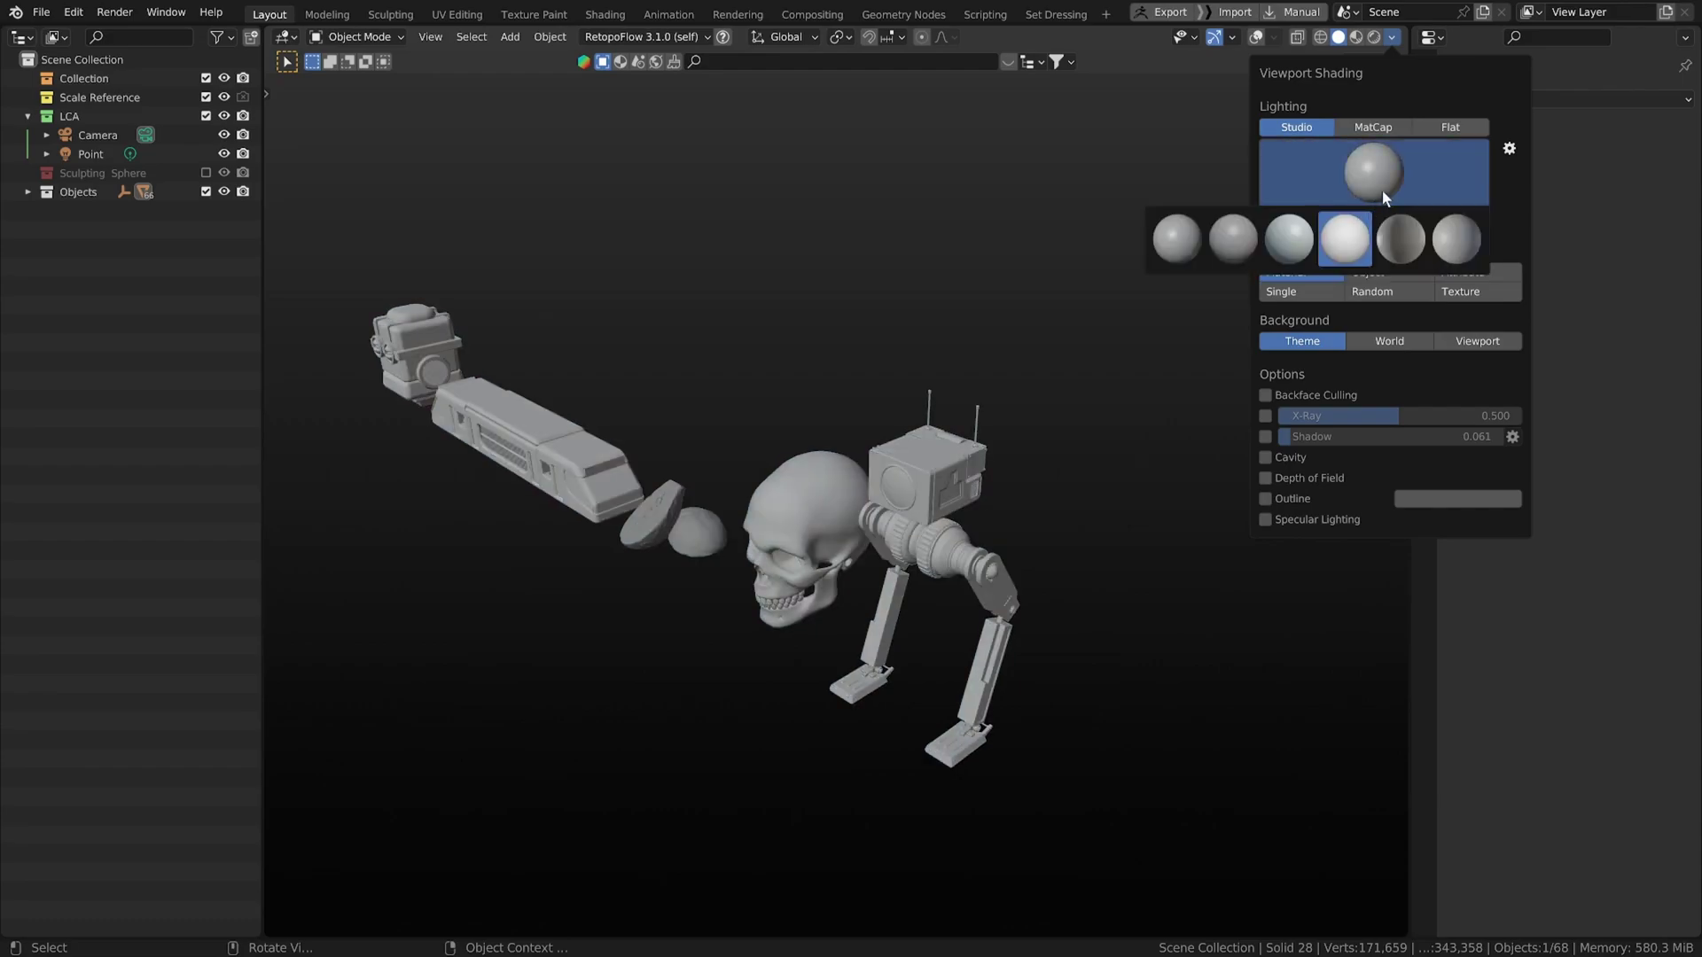
{"action": "left_click", "coordinate": [1380, 191]}
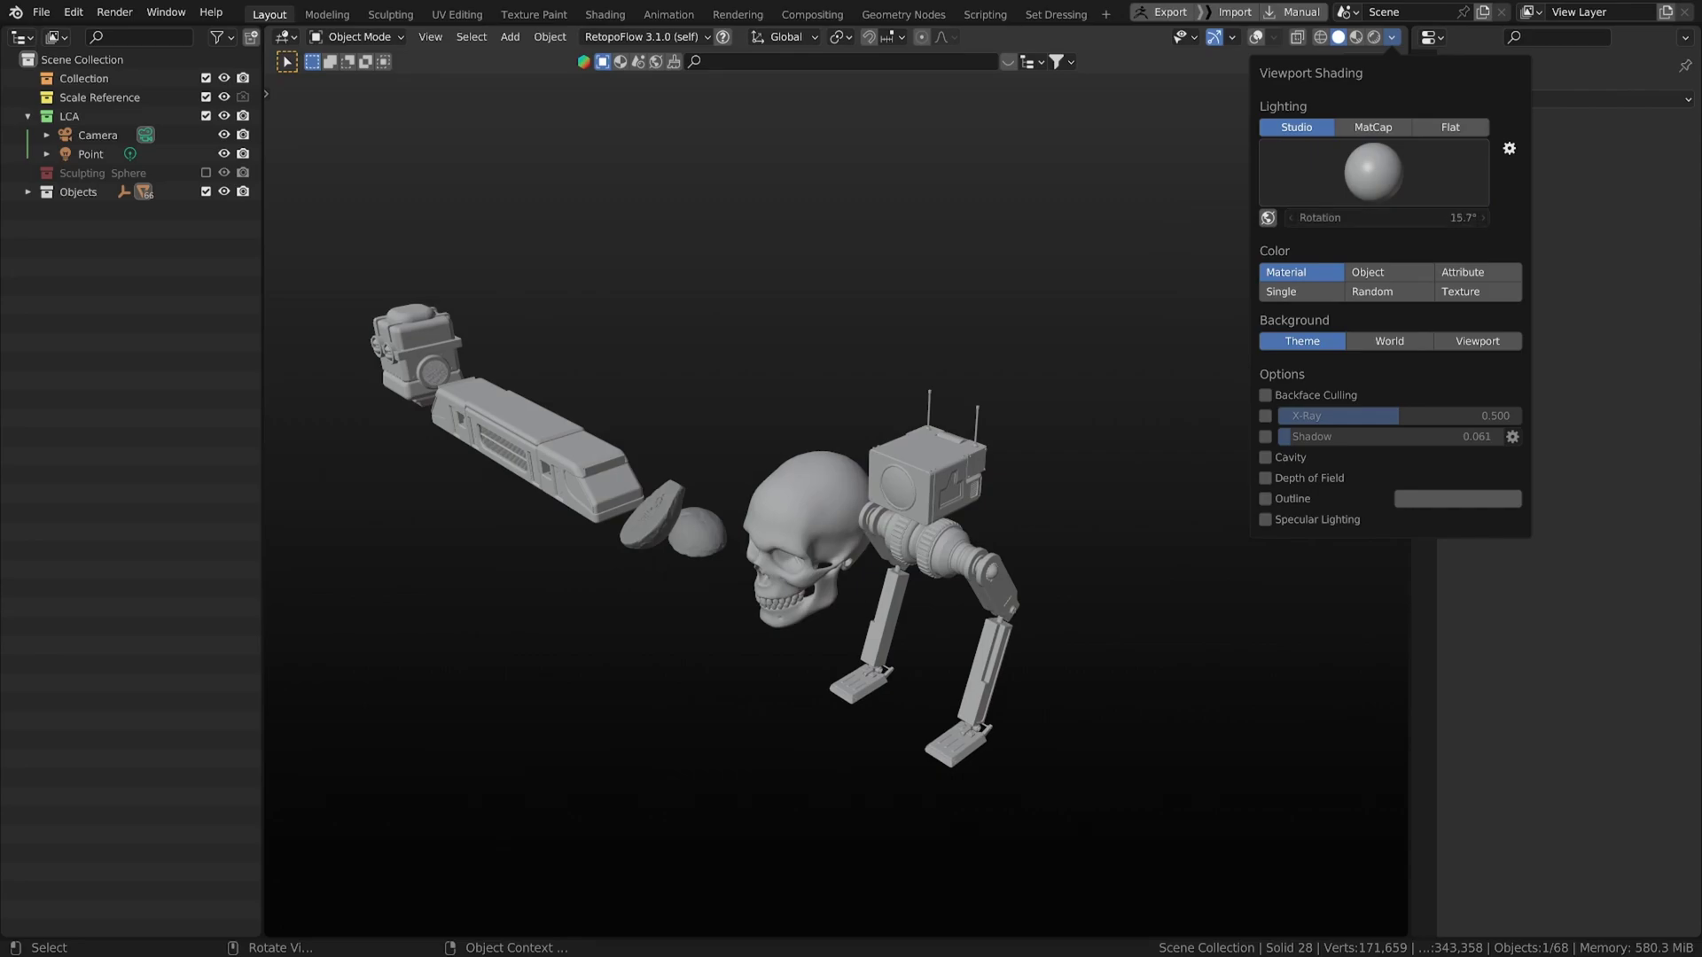
- Change the studio light of the solid shading to the fifth preset, with darker, side-lit shading
{"action": "left_click", "coordinate": [1343, 188]}
{"action": "left_click", "coordinate": [1406, 238]}
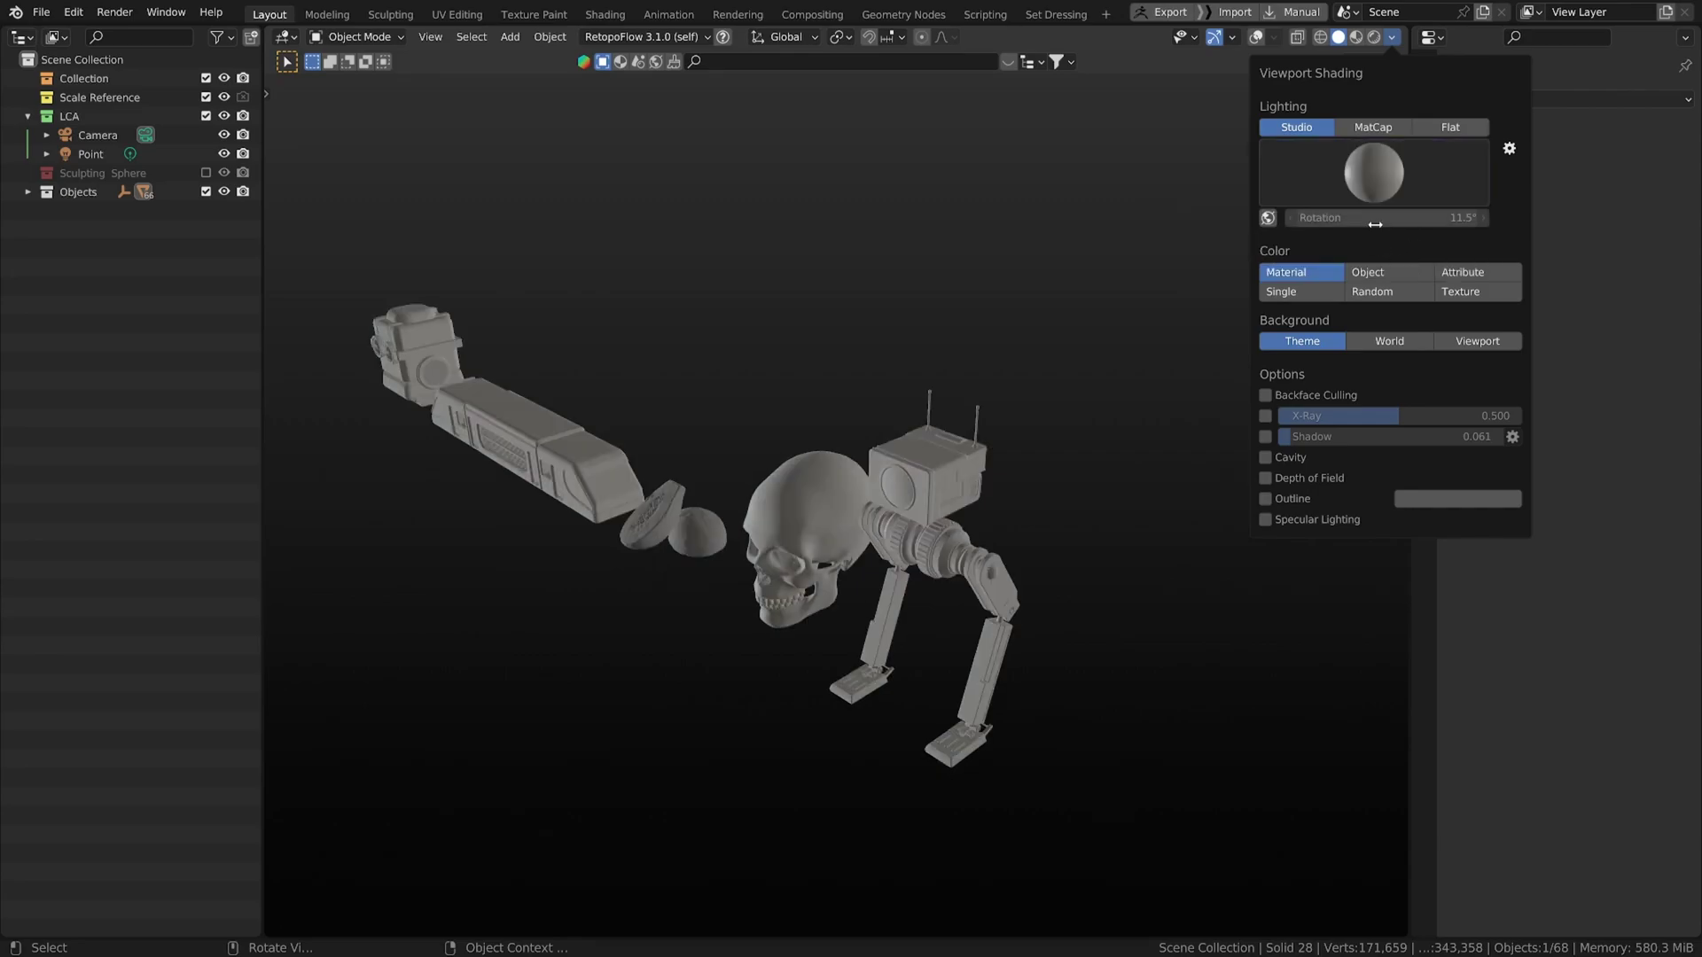
{"action": "left_click", "coordinate": [1342, 182]}
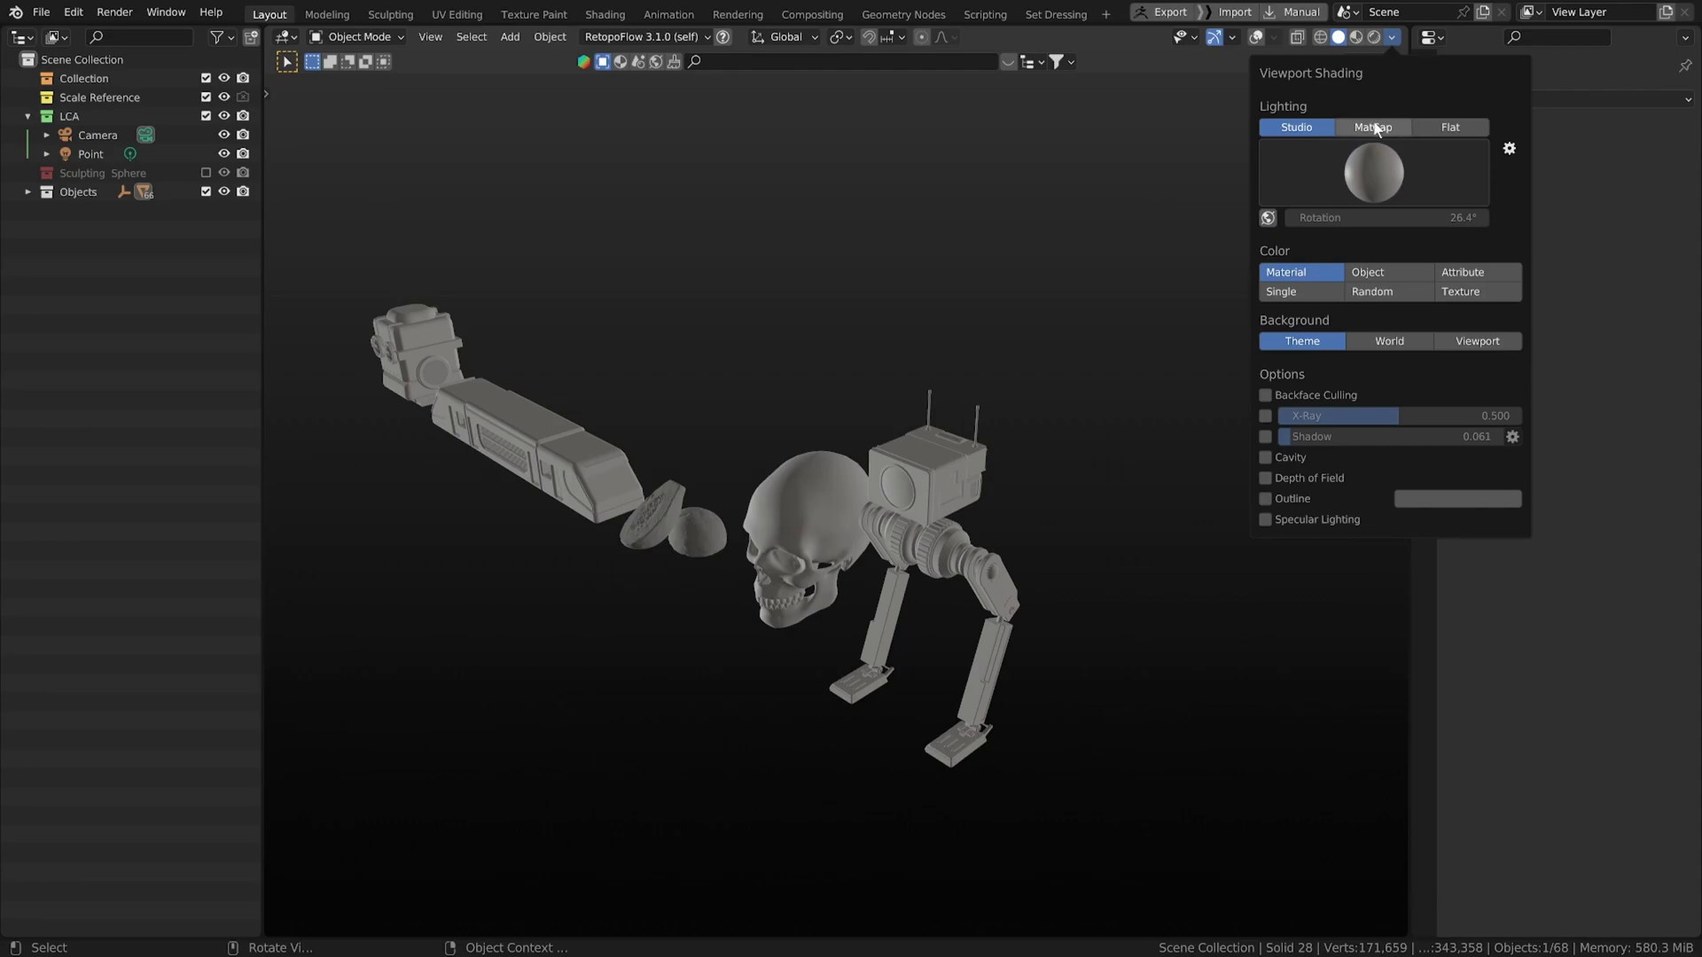
- Switch the solid shading's lighting to MatCap and choose the light grey matcap, first in the first row
{"action": "left_click", "coordinate": [1374, 127]}
{"action": "left_click", "coordinate": [1373, 173]}
{"action": "left_click", "coordinate": [1067, 235]}
- Examine how the skull, train, melon and walking robot are shaded by the grey matcap from several angles
{"action": "scroll", "coordinate": [848, 519], "scroll_direction": "down", "scroll_amount": 2}
{"action": "mouse_move", "coordinate": [847, 519]}
{"action": "middle_mouse_down"}
{"action": "mouse_move", "coordinate": [1003, 546]}
{"action": "mouse_move", "coordinate": [1094, 460]}
{"action": "mouse_move", "coordinate": [1060, 478]}
{"action": "mouse_move", "coordinate": [1056, 459]}
{"action": "middle_mouse_up"}
{"action": "scroll", "coordinate": [984, 546], "scroll_direction": "up", "scroll_amount": 2}
{"action": "scroll", "coordinate": [1093, 460], "scroll_direction": "down", "scroll_amount": 1}
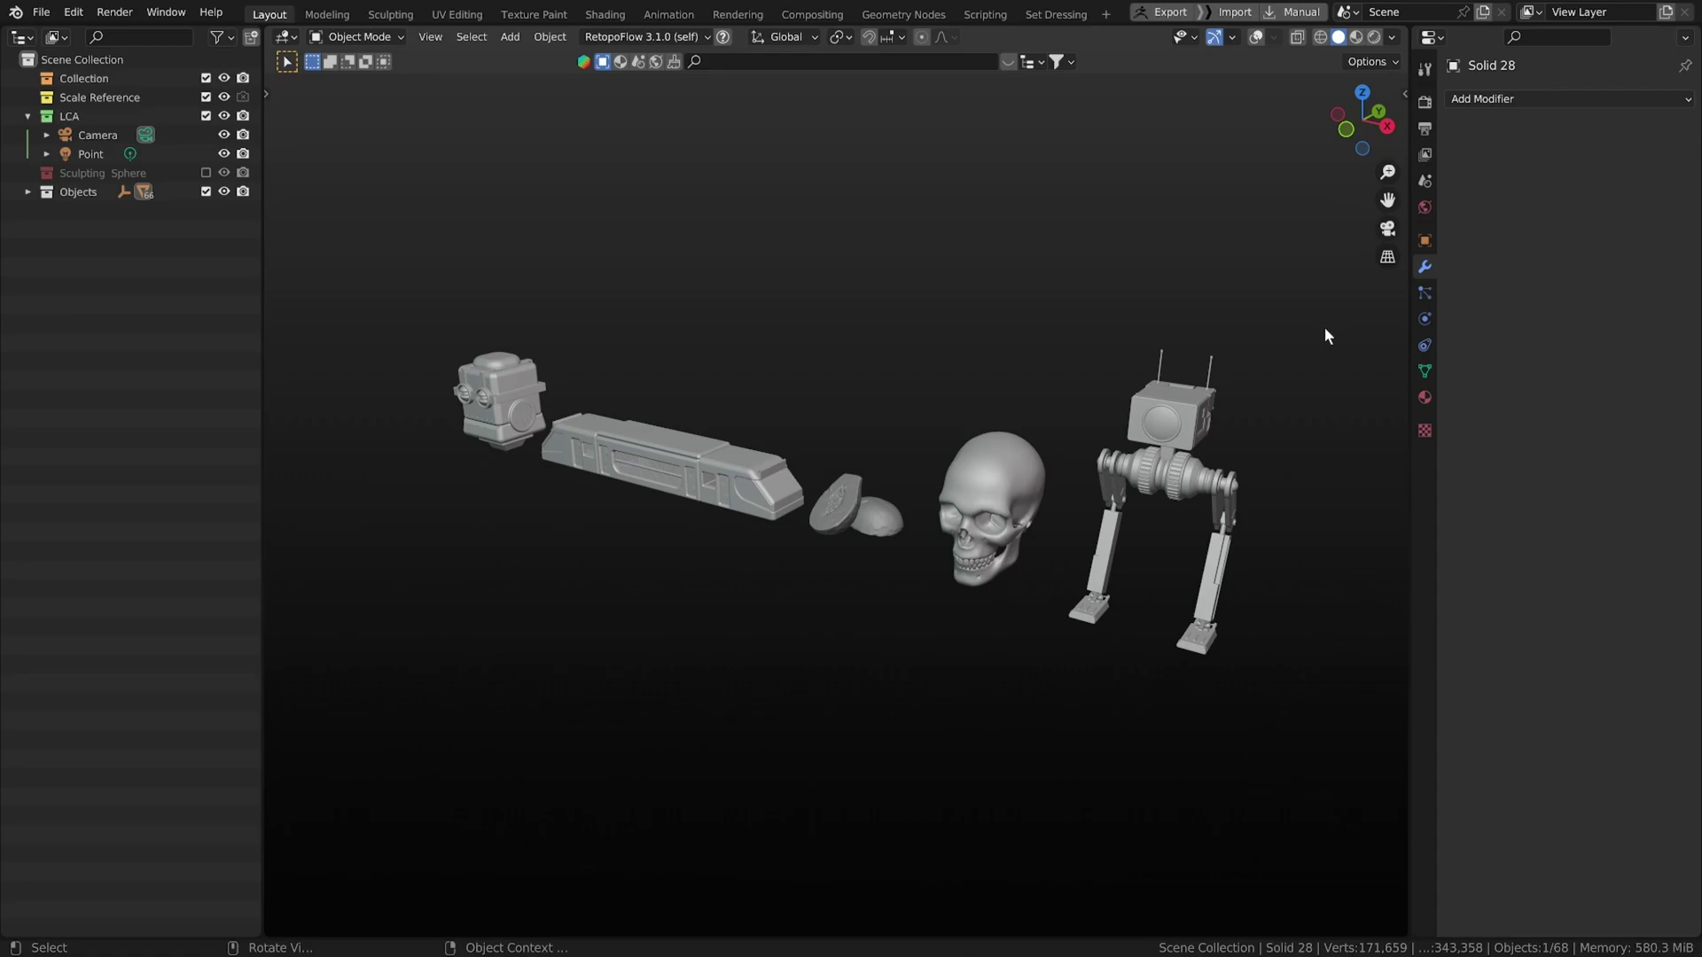
{"action": "scroll", "coordinate": [1204, 391], "scroll_direction": "up", "scroll_amount": 1}
{"action": "middle_click_drag", "start_coordinate": [1179, 386], "coordinate": [1088, 394], "text": "shift"}
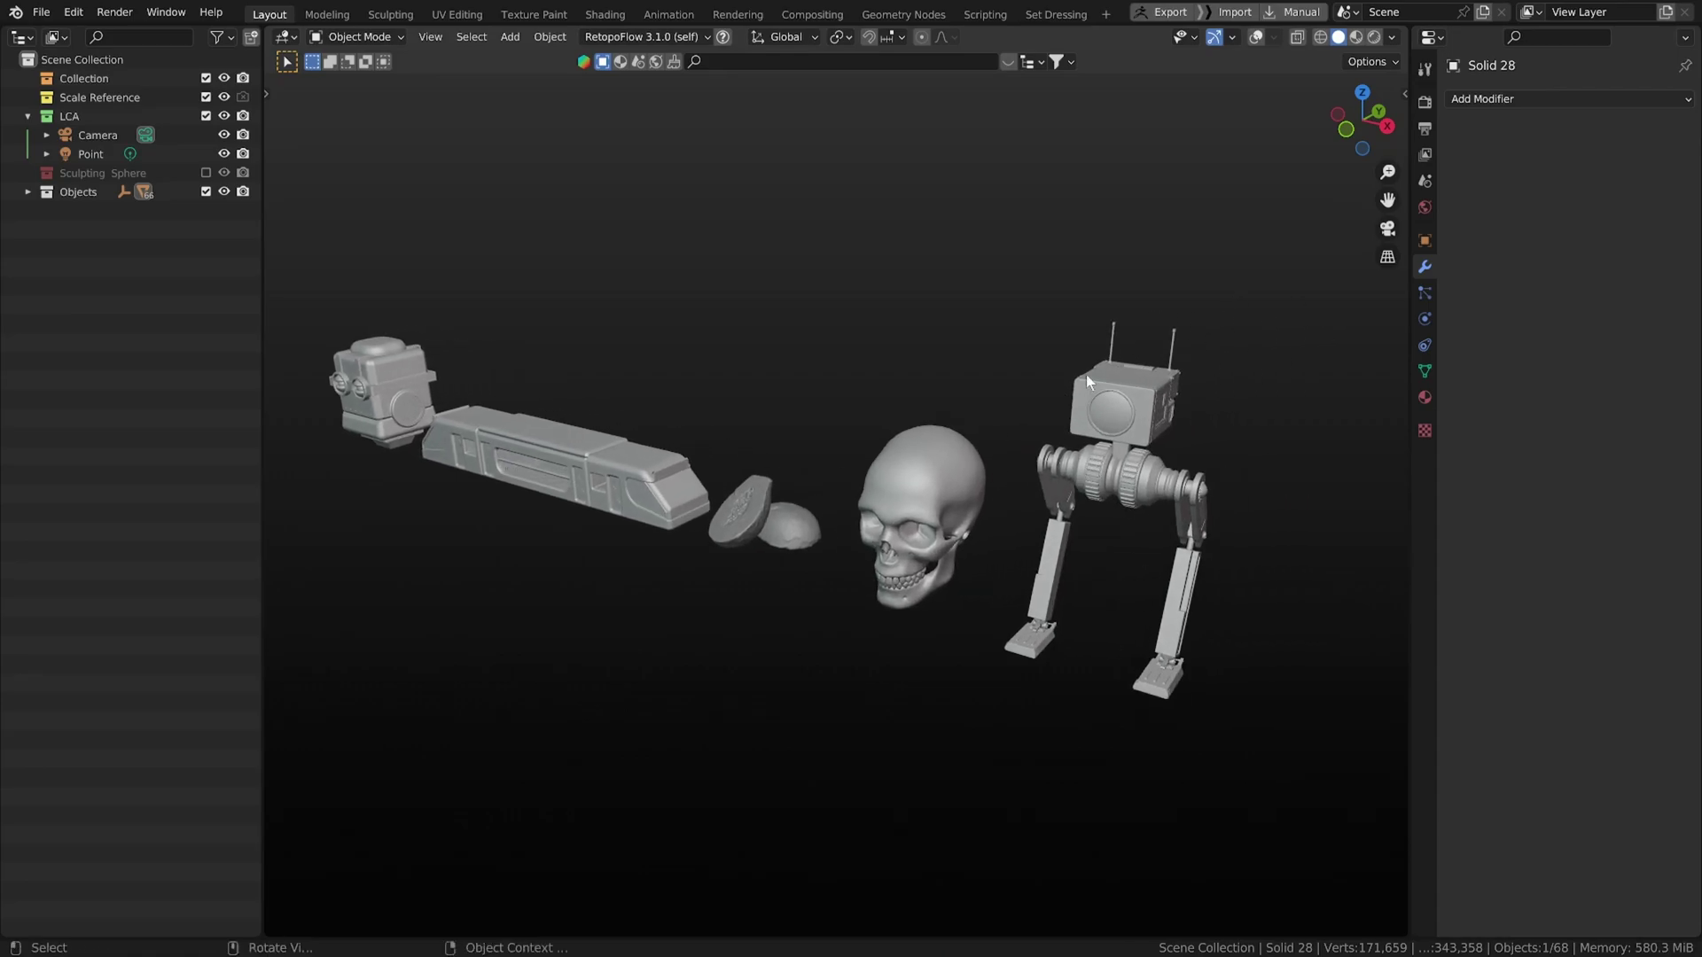
{"action": "scroll", "coordinate": [1060, 392], "scroll_direction": "down", "scroll_amount": 1}
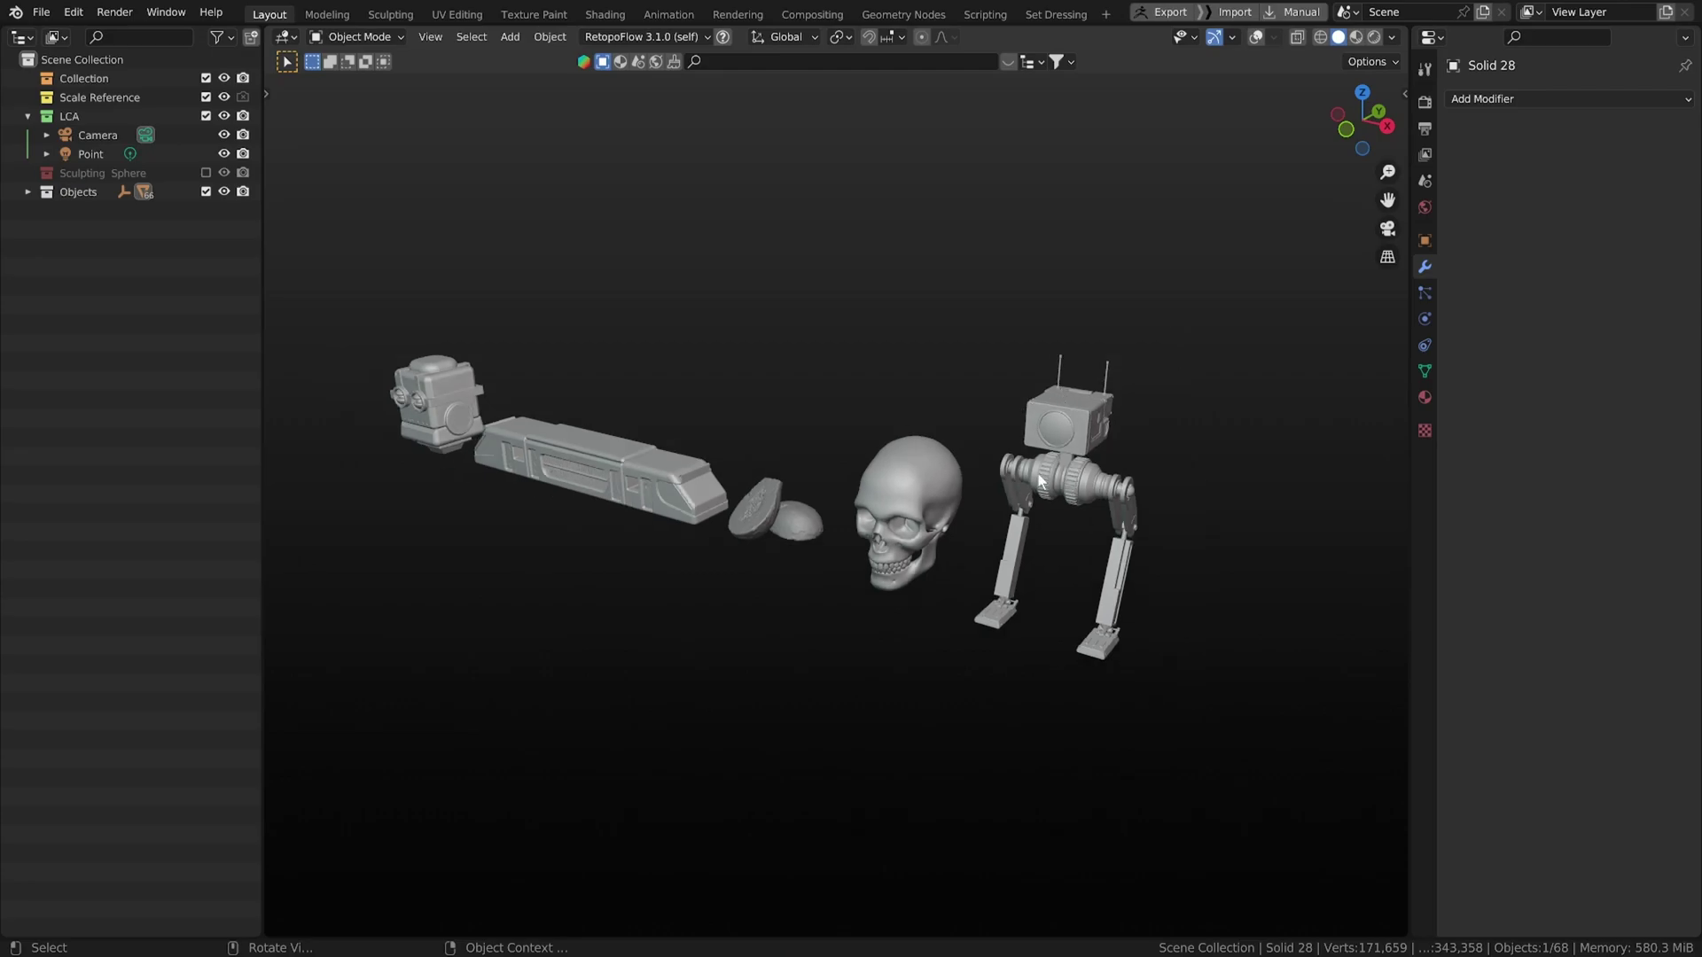
{"action": "scroll", "coordinate": [1041, 481], "scroll_direction": "up", "scroll_amount": 1}
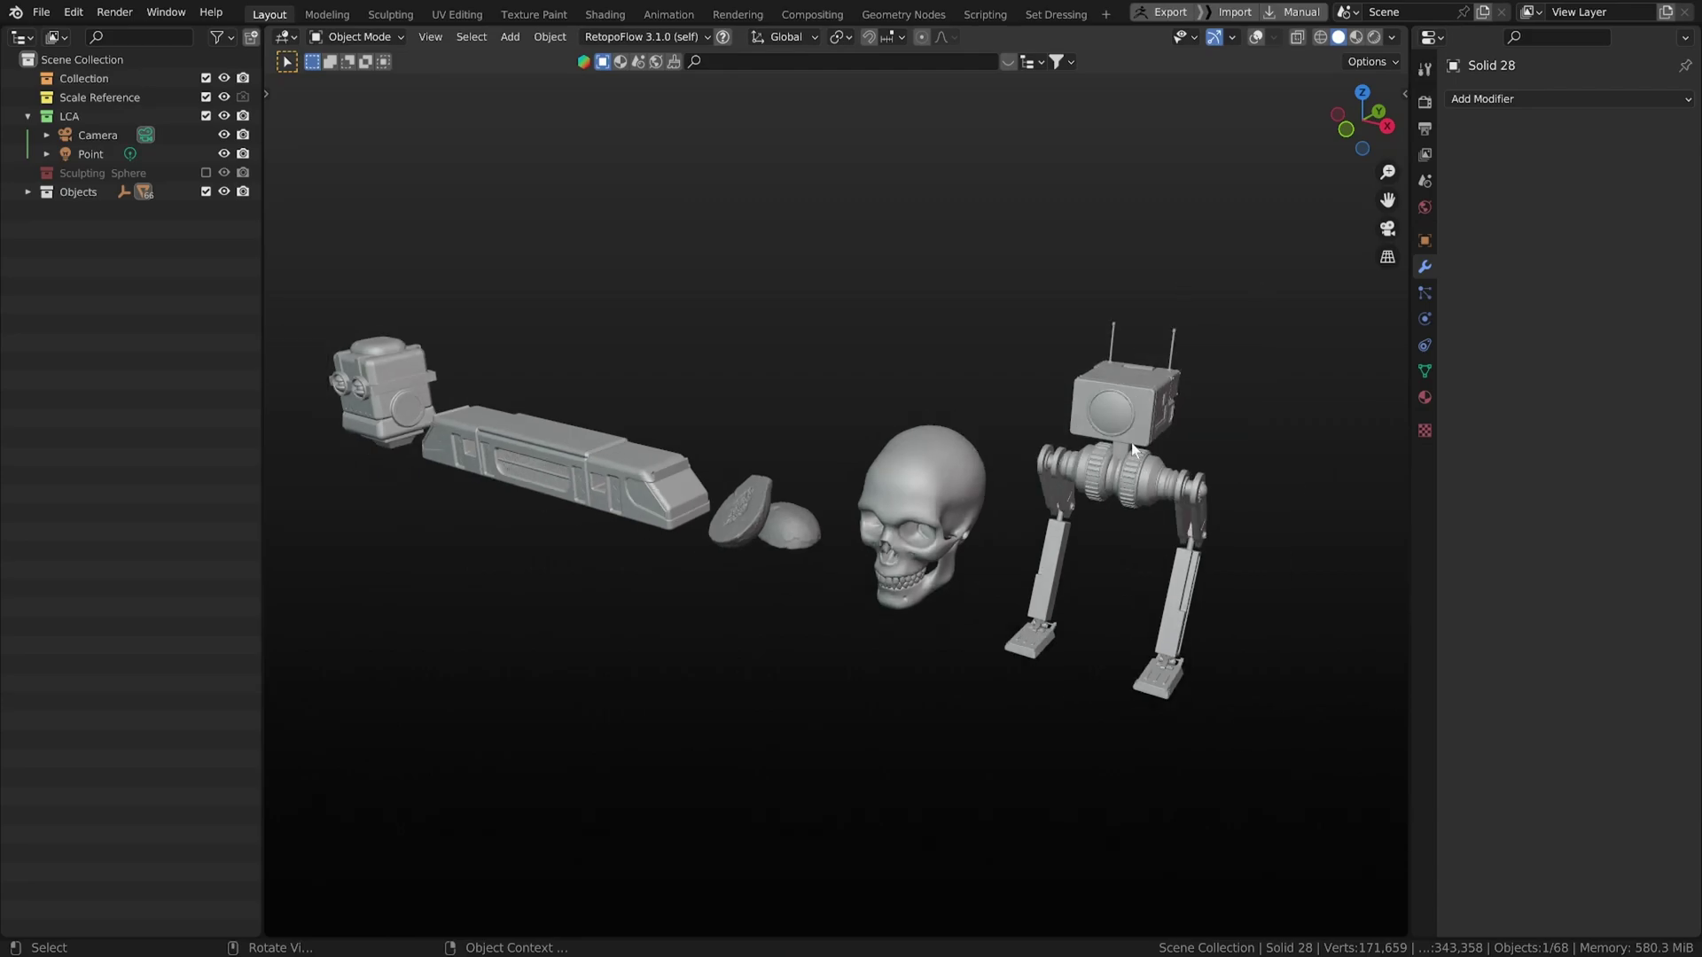
{"action": "scroll", "coordinate": [1133, 459], "scroll_direction": "up", "scroll_amount": 2}
{"action": "scroll", "coordinate": [1134, 455], "scroll_direction": "down", "scroll_amount": 1}
{"action": "middle_click_drag", "start_coordinate": [1134, 454], "coordinate": [1024, 486], "text": "shift"}
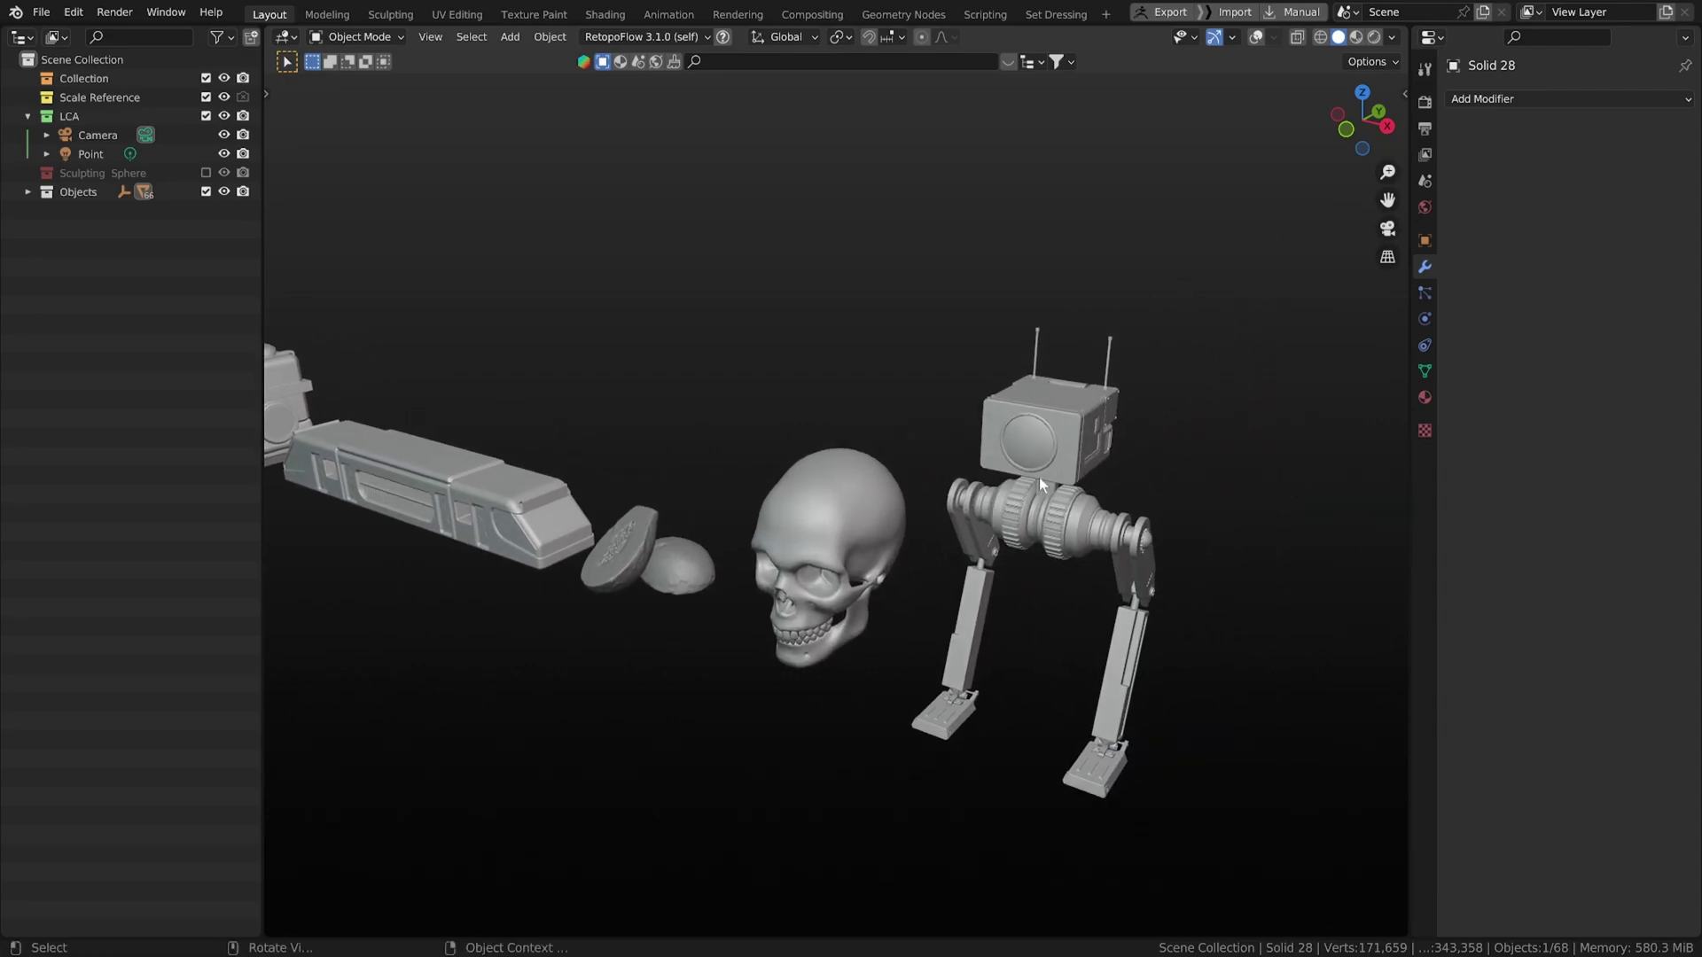
{"action": "scroll", "coordinate": [1025, 487], "scroll_direction": "up", "scroll_amount": 1}
- Browse the available matcaps and pick the light grey one, first in the first row, again
{"action": "left_click", "coordinate": [1390, 38]}
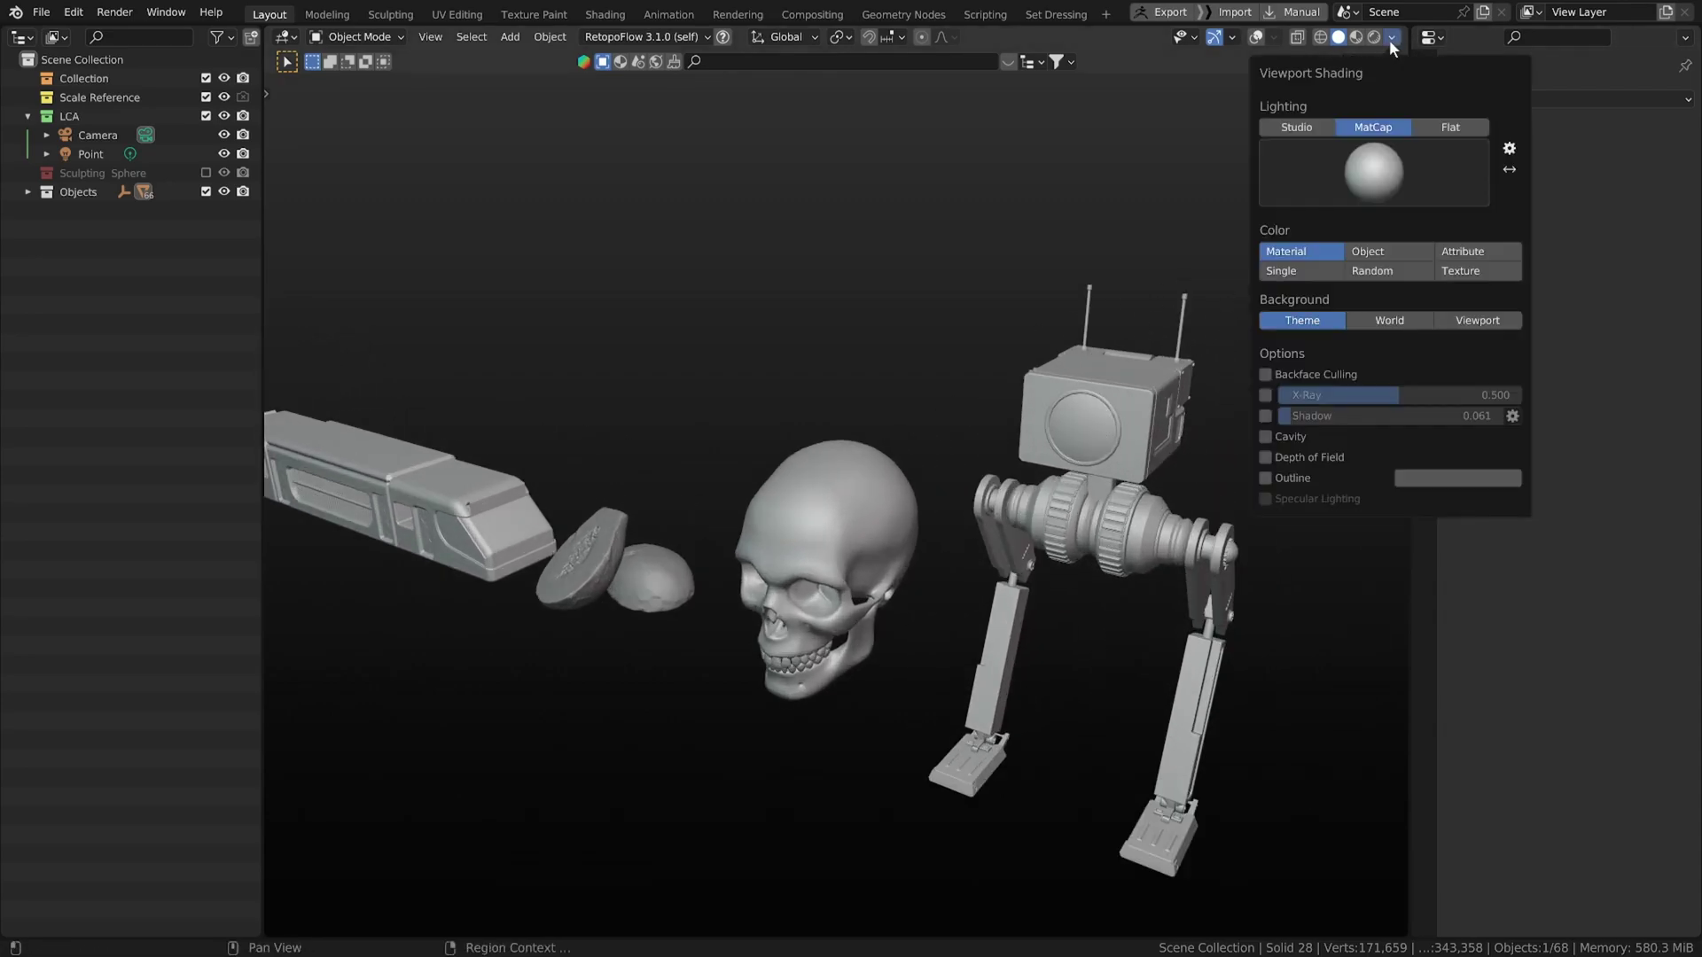
{"action": "left_click", "coordinate": [1407, 179]}
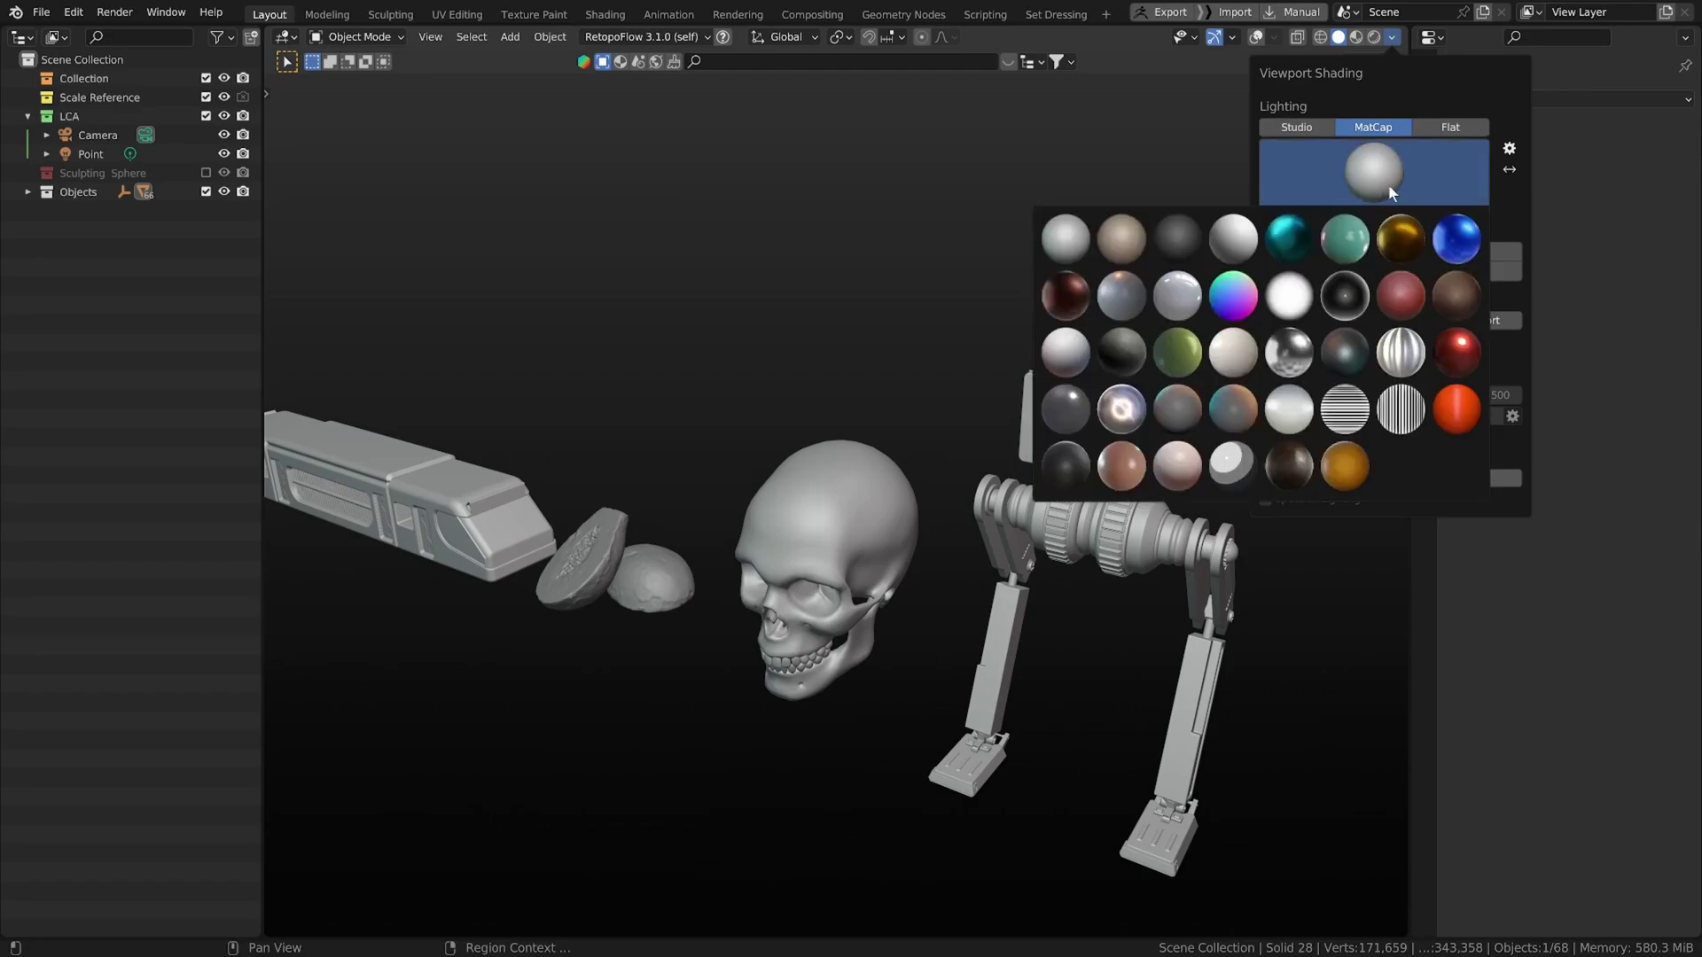
{"action": "left_click", "coordinate": [1374, 161]}
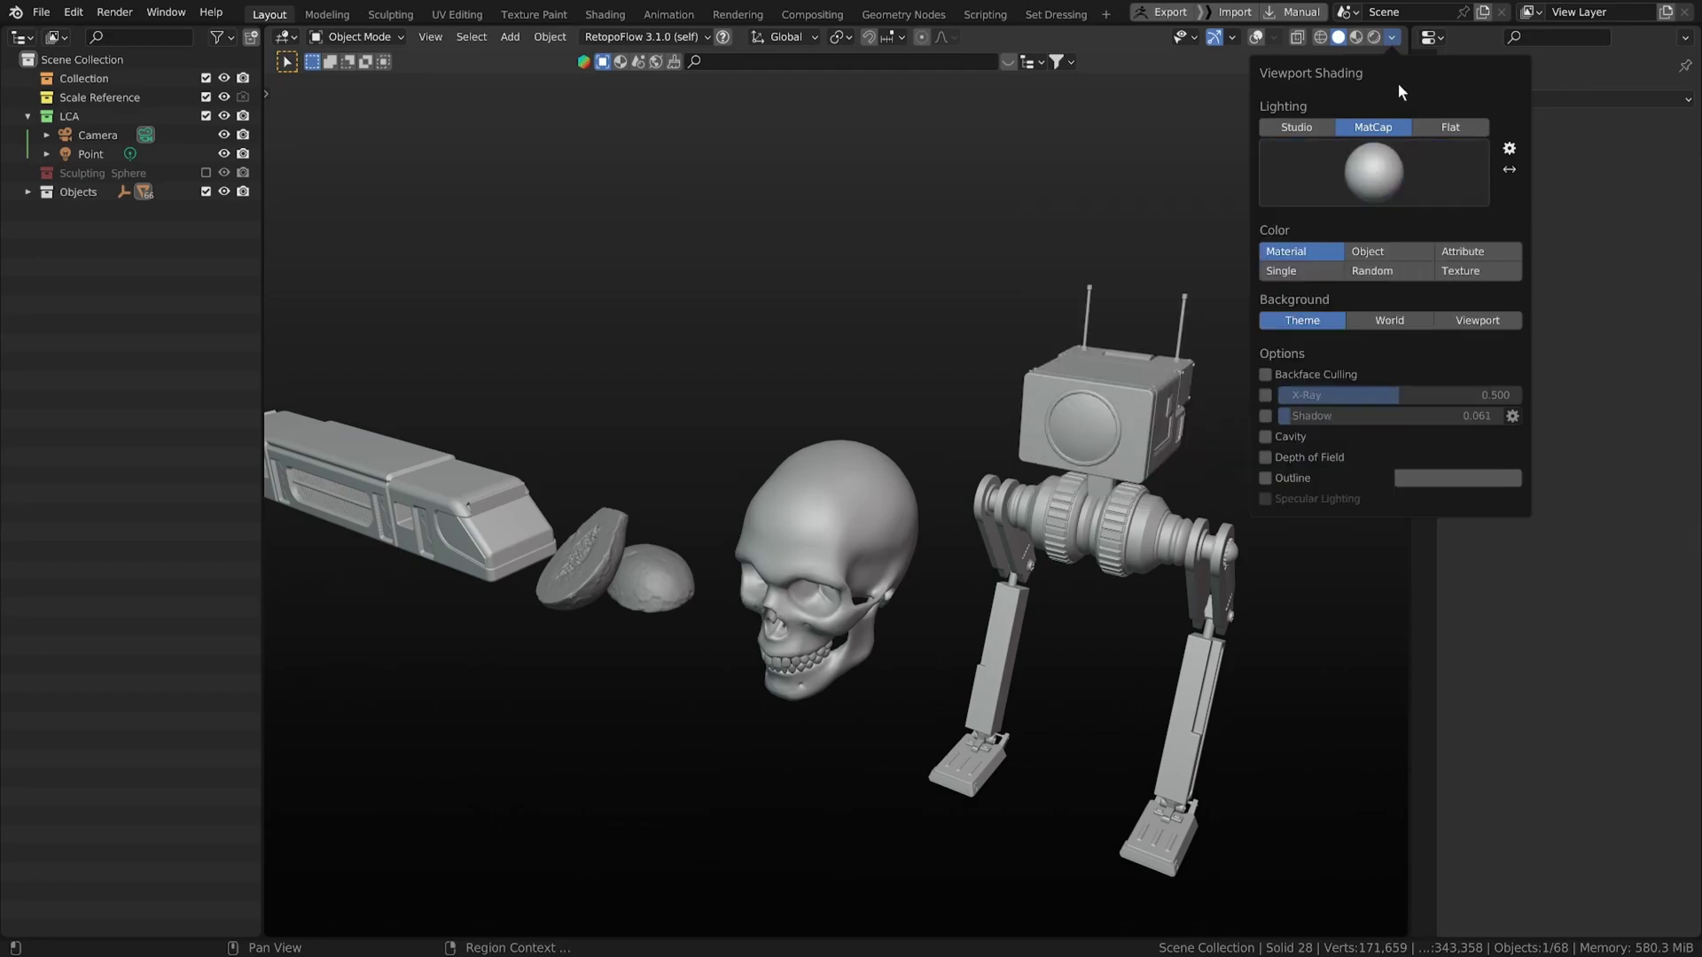
{"action": "left_click", "coordinate": [1421, 179]}
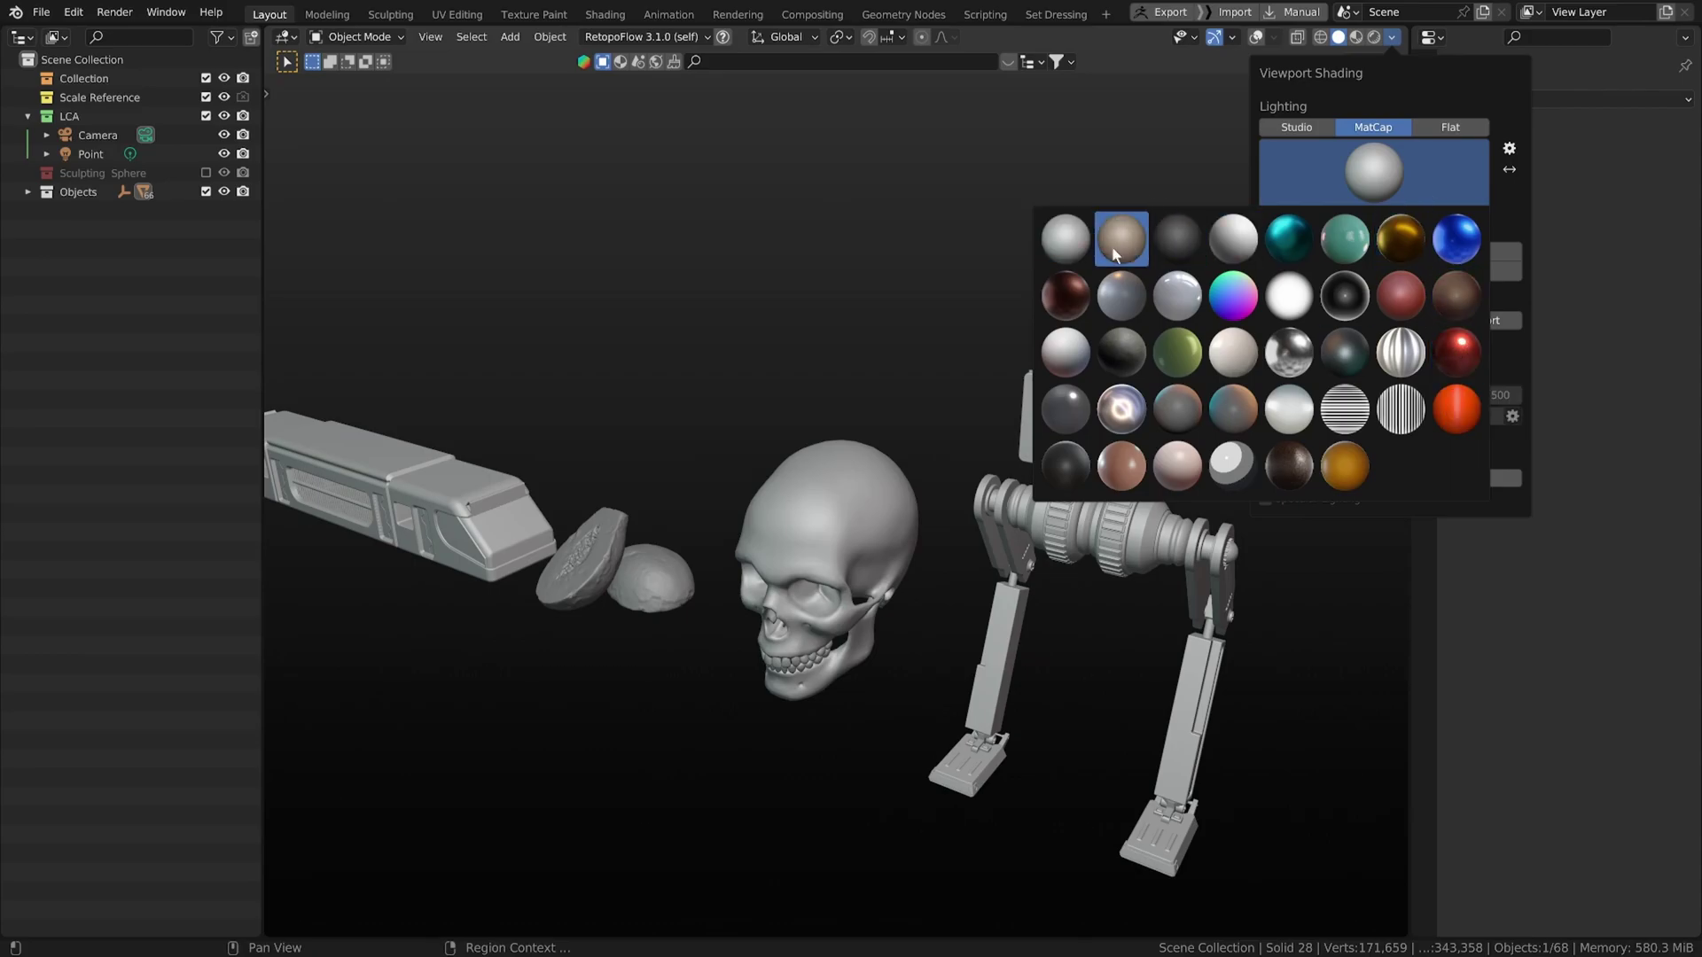
{"action": "left_click", "coordinate": [1071, 244]}
{"action": "scroll", "coordinate": [869, 408], "scroll_direction": "down", "scroll_amount": 1}
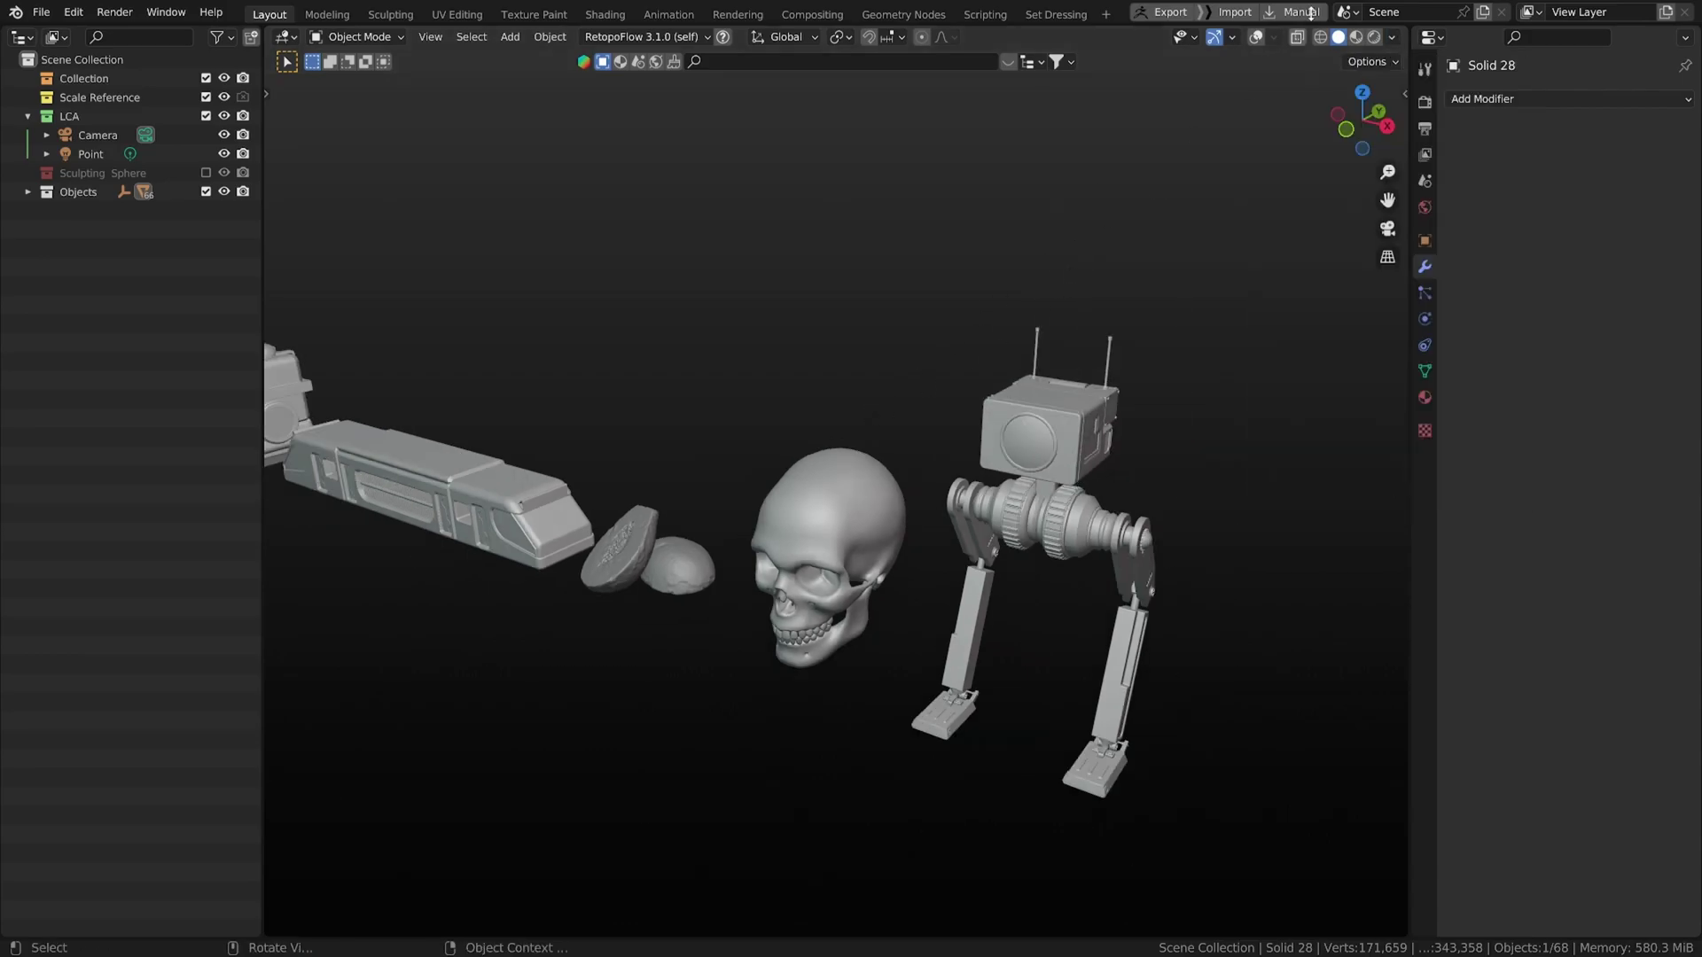
- Apply the bright white matcap, fourth in the first row, and view the skull and robot from the front
{"action": "left_click", "coordinate": [1391, 36]}
{"action": "left_click", "coordinate": [1416, 176]}
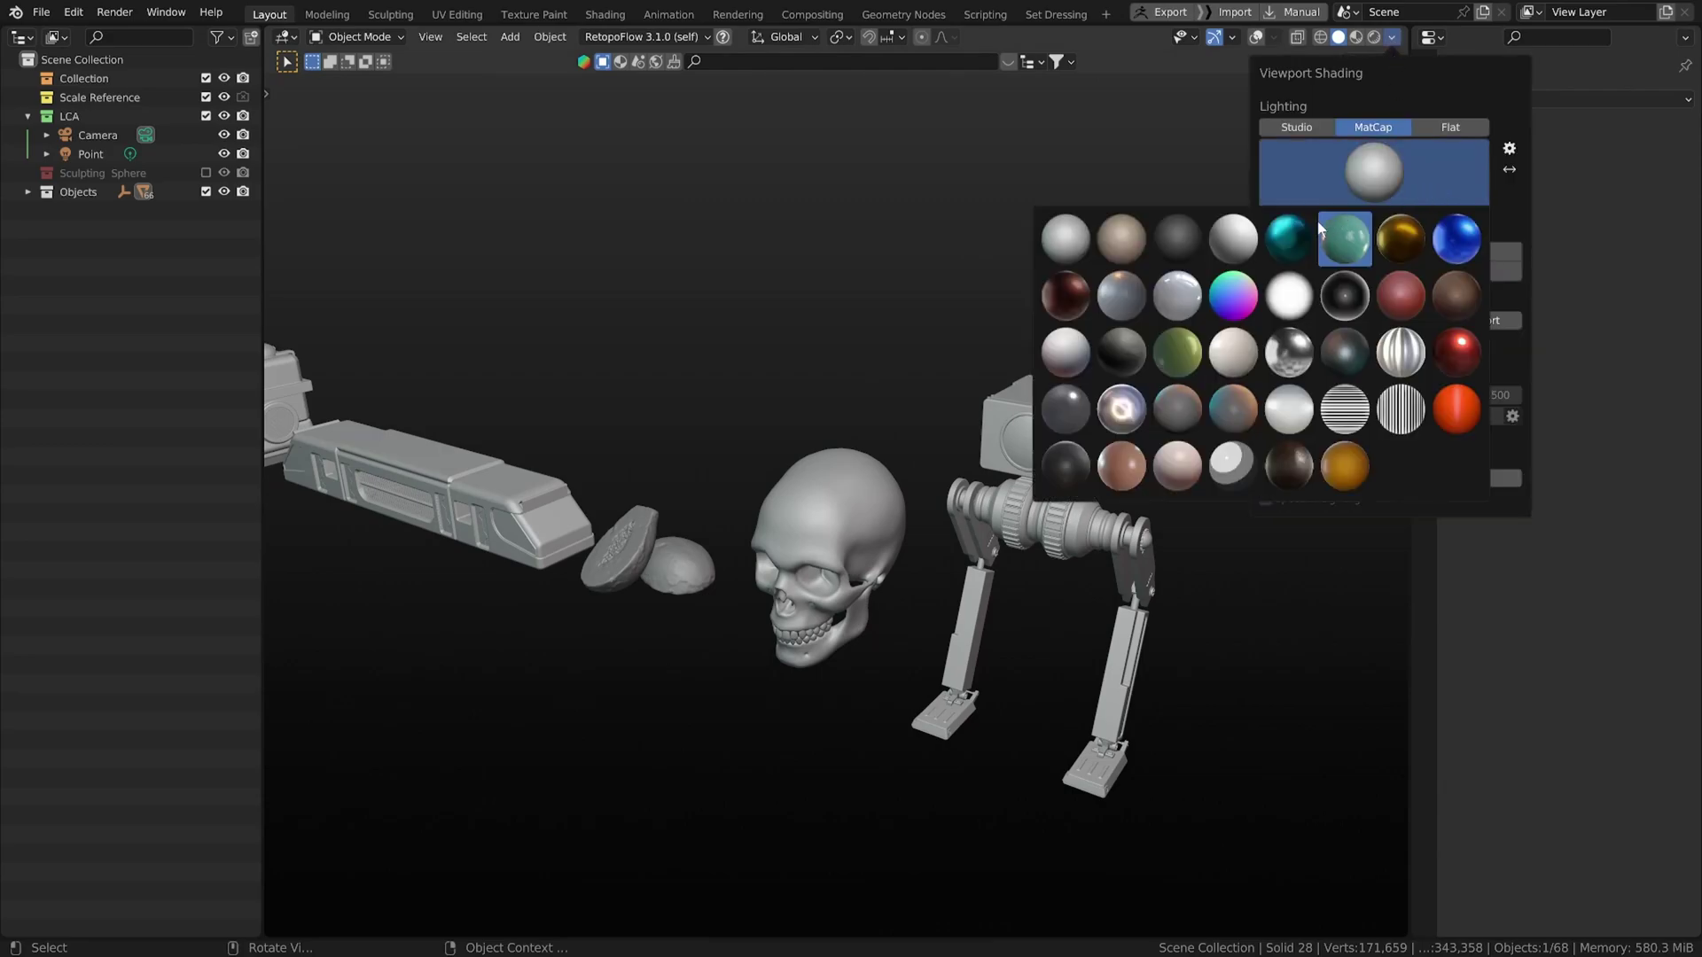
{"action": "left_click", "coordinate": [1240, 241]}
{"action": "mouse_move", "coordinate": [958, 439]}
{"action": "middle_mouse_down"}
{"action": "mouse_move", "coordinate": [965, 421]}
{"action": "mouse_move", "coordinate": [1065, 423]}
{"action": "mouse_move", "coordinate": [1097, 389]}
{"action": "middle_mouse_up"}
- Apply the glossy red matcap at the end of the third row and view the skull close up
{"action": "left_click", "coordinate": [1391, 36]}
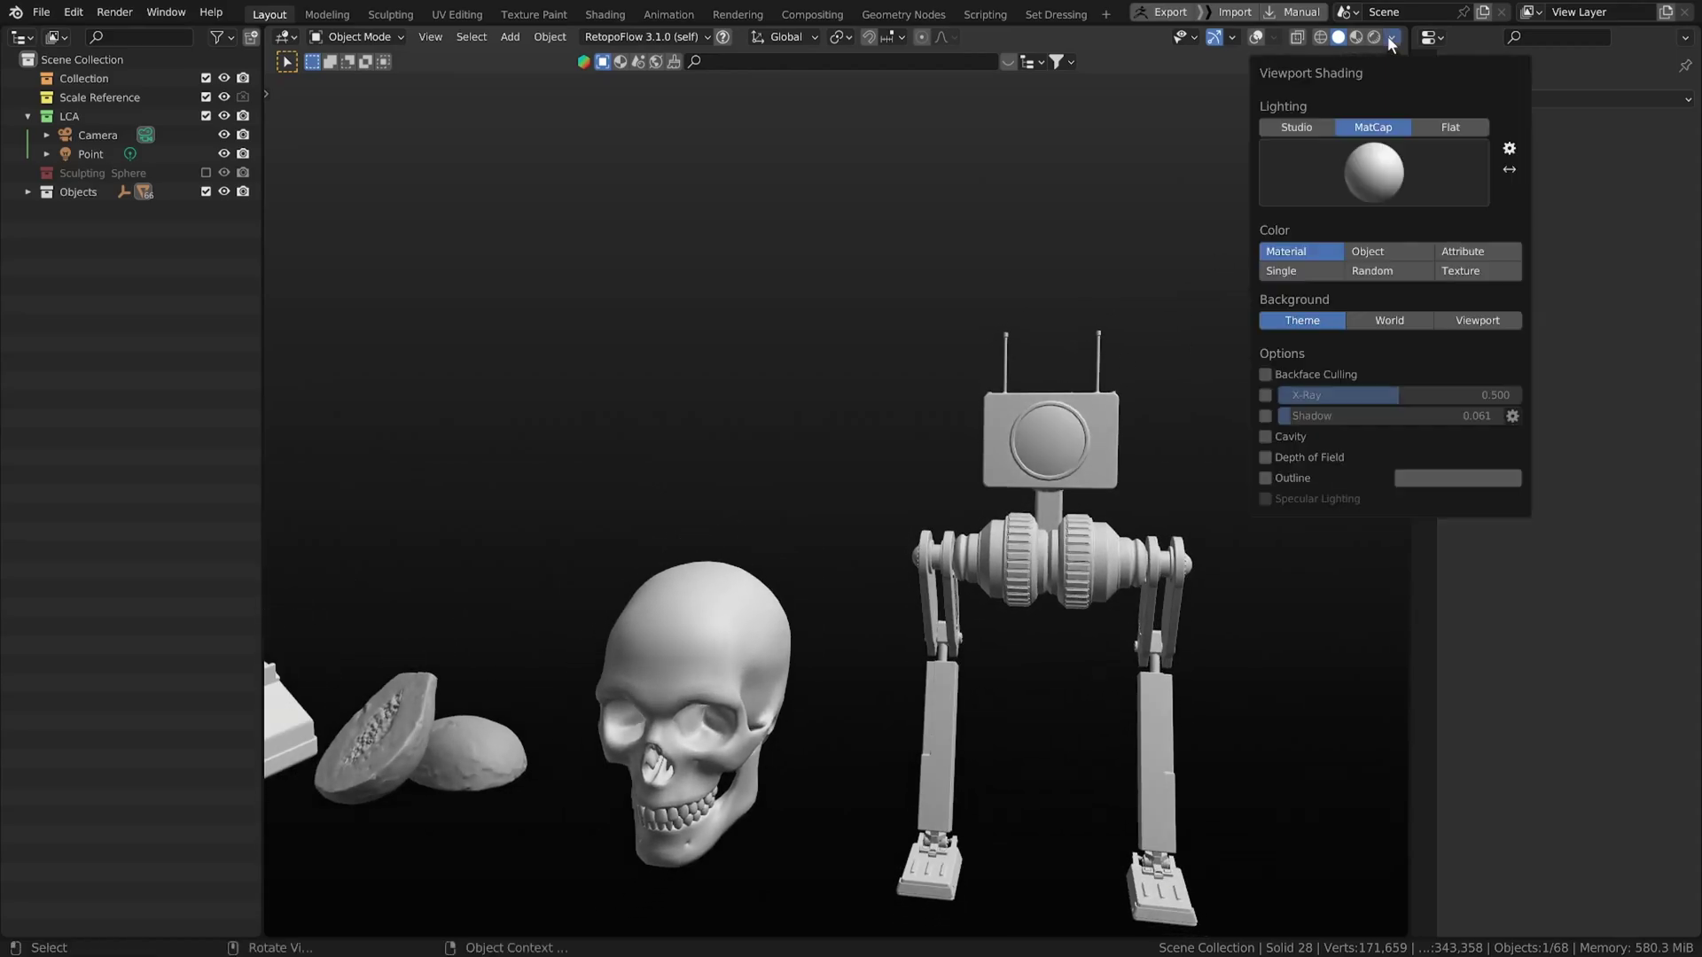
{"action": "left_click", "coordinate": [1380, 163]}
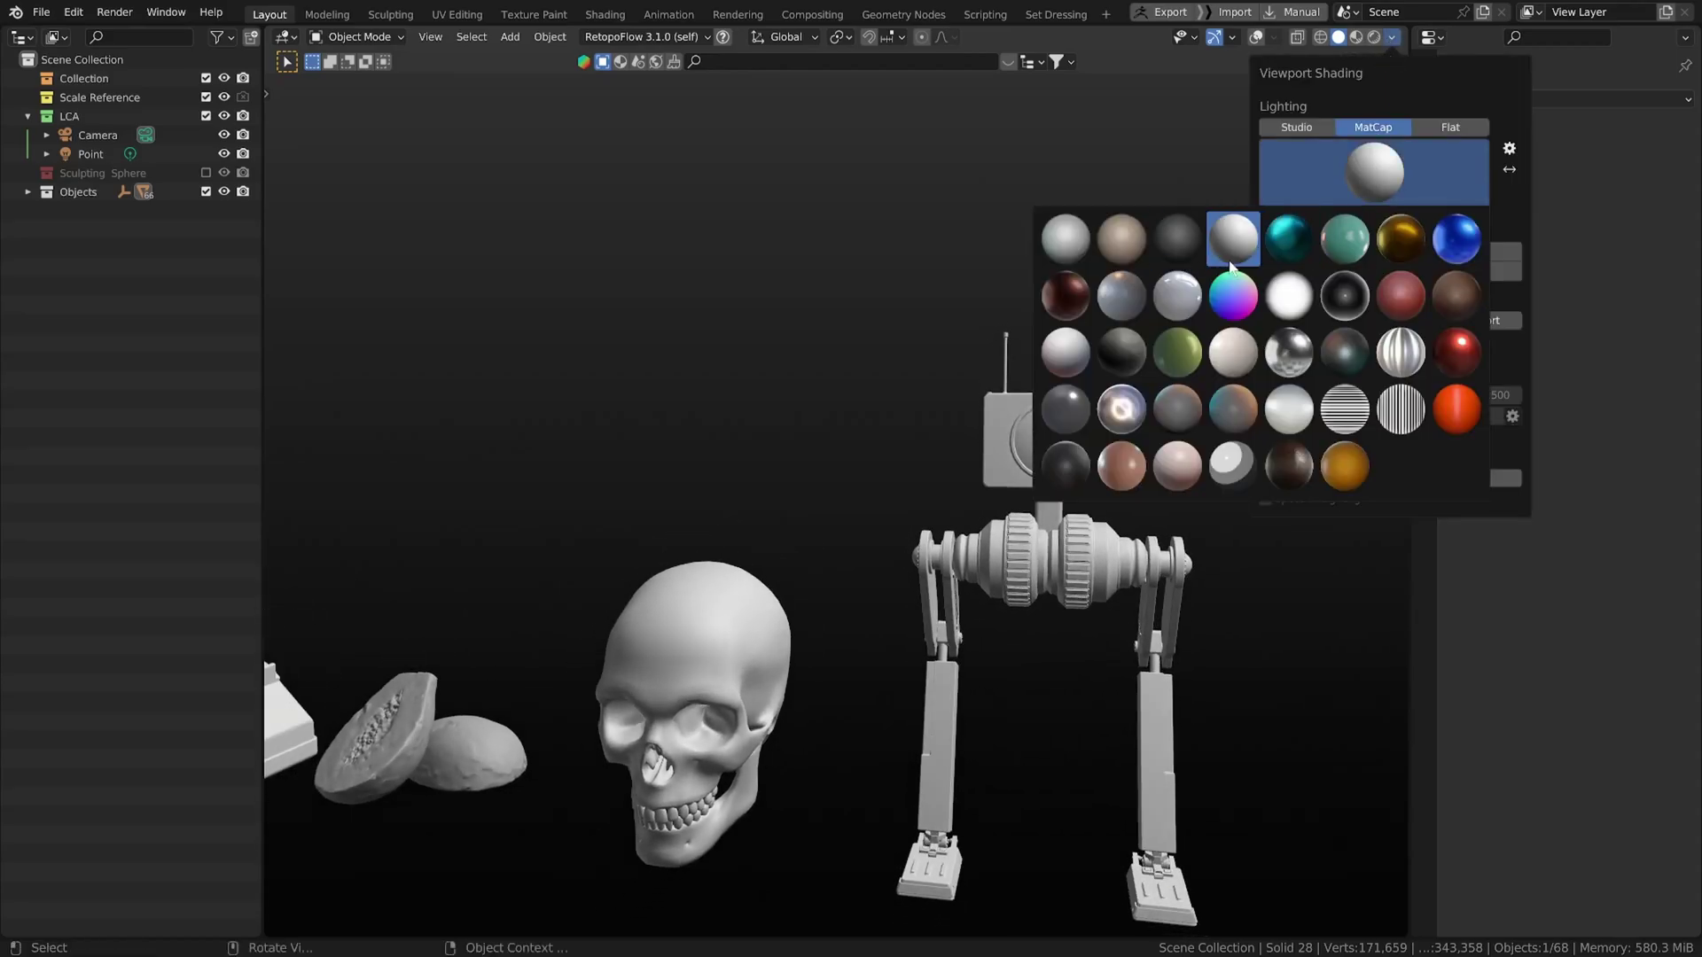
{"action": "left_click", "coordinate": [1458, 354]}
{"action": "middle_click_drag", "start_coordinate": [1148, 560], "coordinate": [829, 537]}
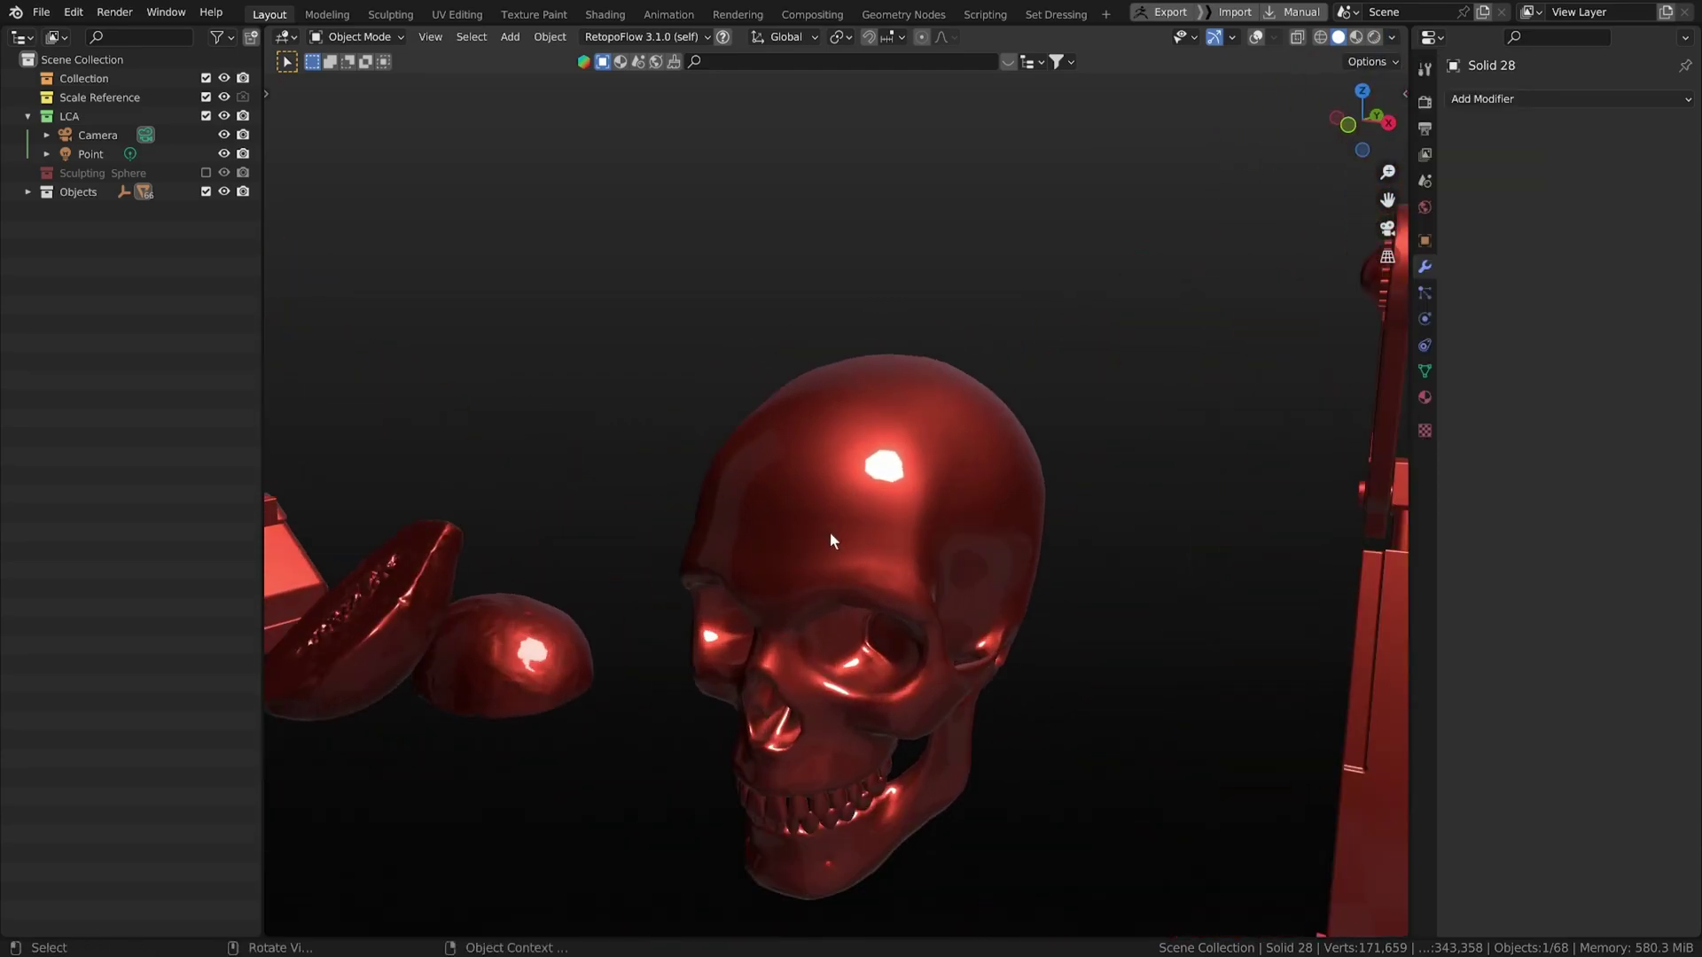
- Show the viewport overlays and select the head of the walking robot
{"action": "key", "text": "shift+alt+z"}
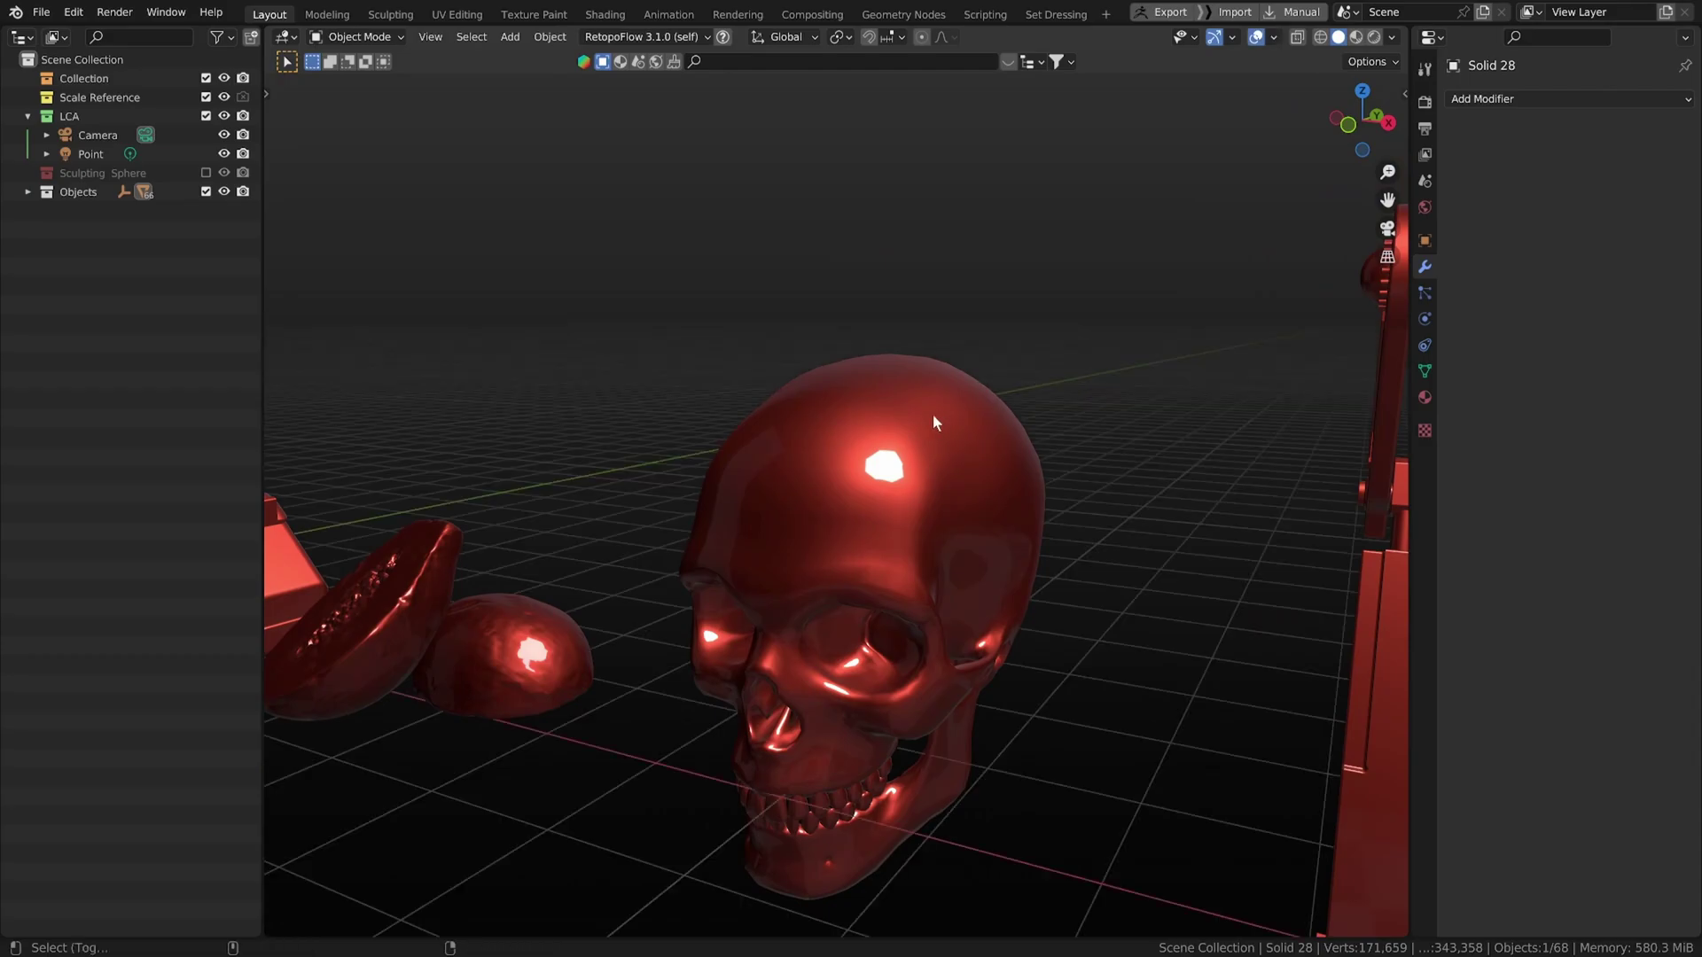
{"action": "left_click", "coordinate": [938, 508]}
{"action": "middle_click_drag", "start_coordinate": [938, 508], "coordinate": [928, 619]}
{"action": "scroll", "coordinate": [959, 537], "scroll_direction": "down", "scroll_amount": 6}
{"action": "scroll", "coordinate": [927, 619], "scroll_direction": "up", "scroll_amount": 3}
{"action": "left_click", "coordinate": [905, 439]}
{"action": "scroll", "coordinate": [905, 439], "scroll_direction": "down", "scroll_amount": 4}
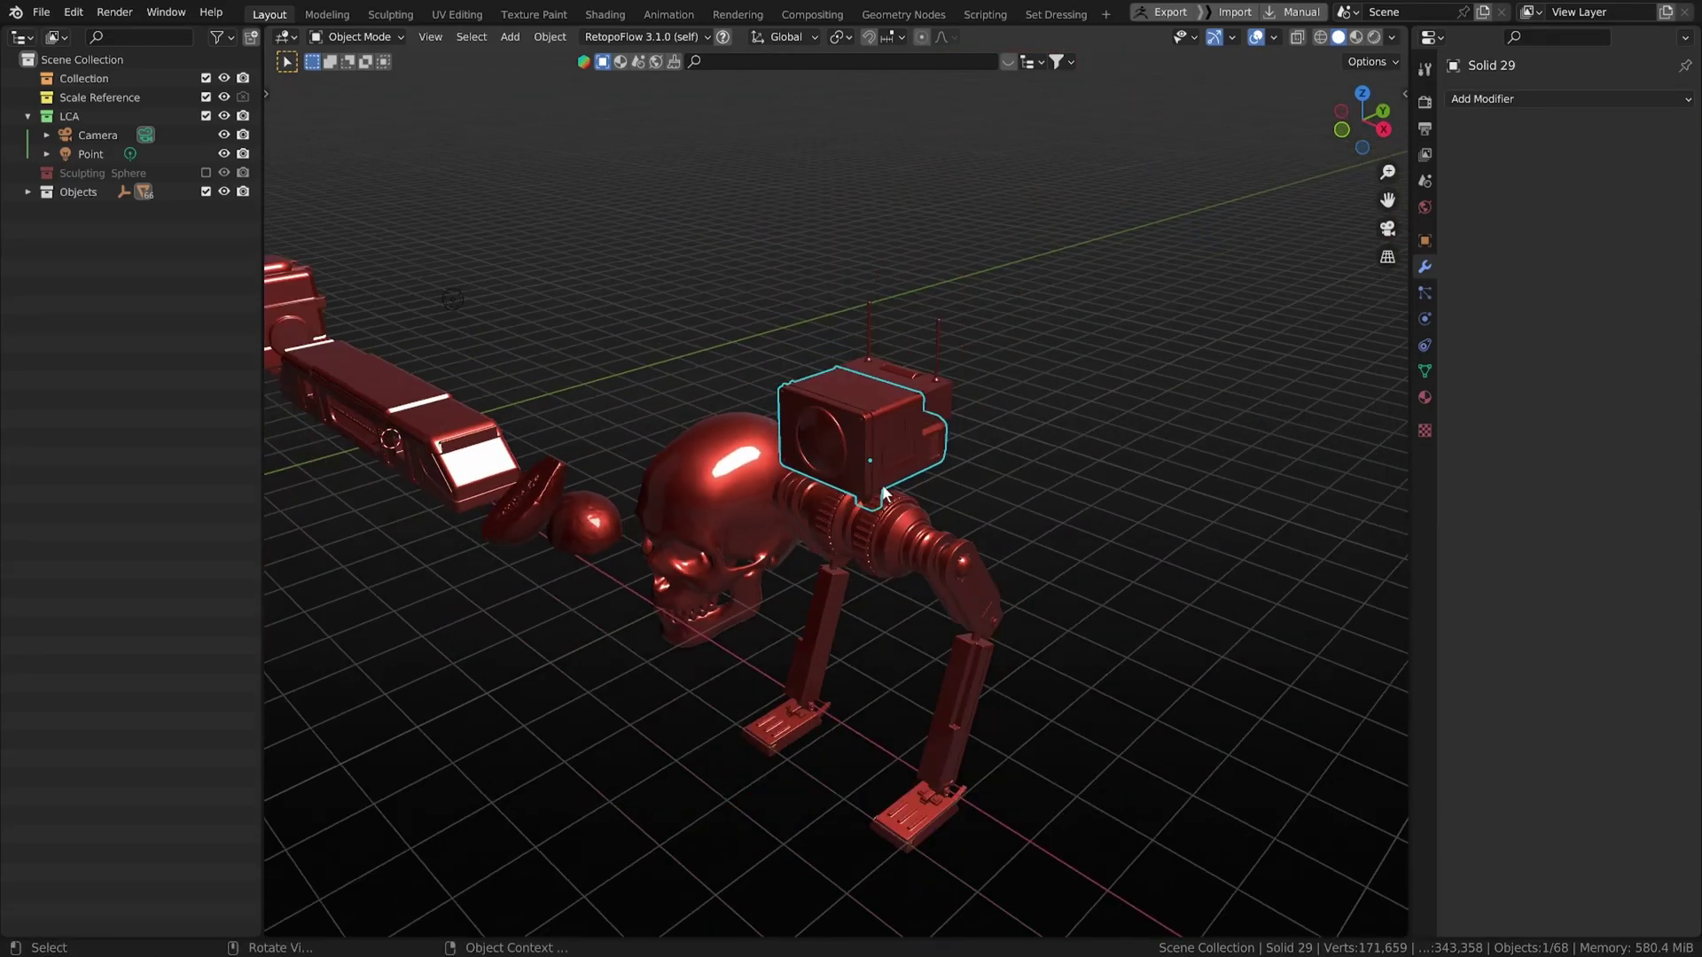
{"action": "scroll", "coordinate": [811, 487], "scroll_direction": "up", "scroll_amount": 3}
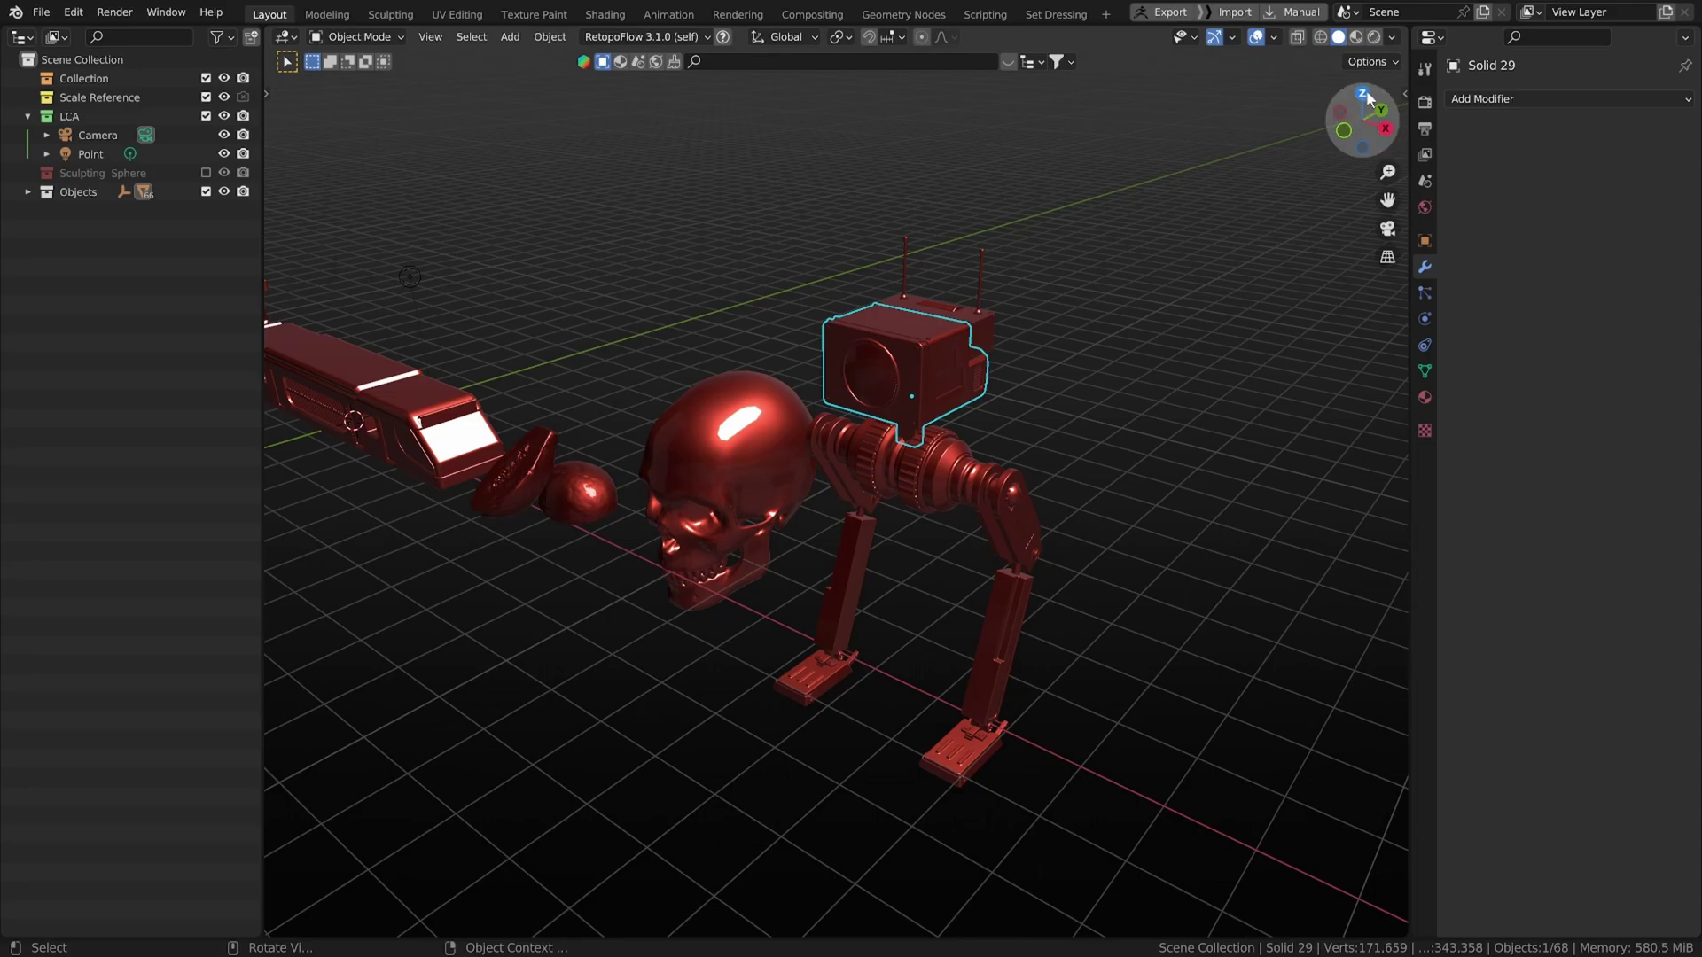
- Apply the metallic blue-grey matcap with an orange highlight, second in the second row, and hide the viewport overlays
{"action": "left_click", "coordinate": [1393, 39]}
{"action": "left_click", "coordinate": [1373, 172]}
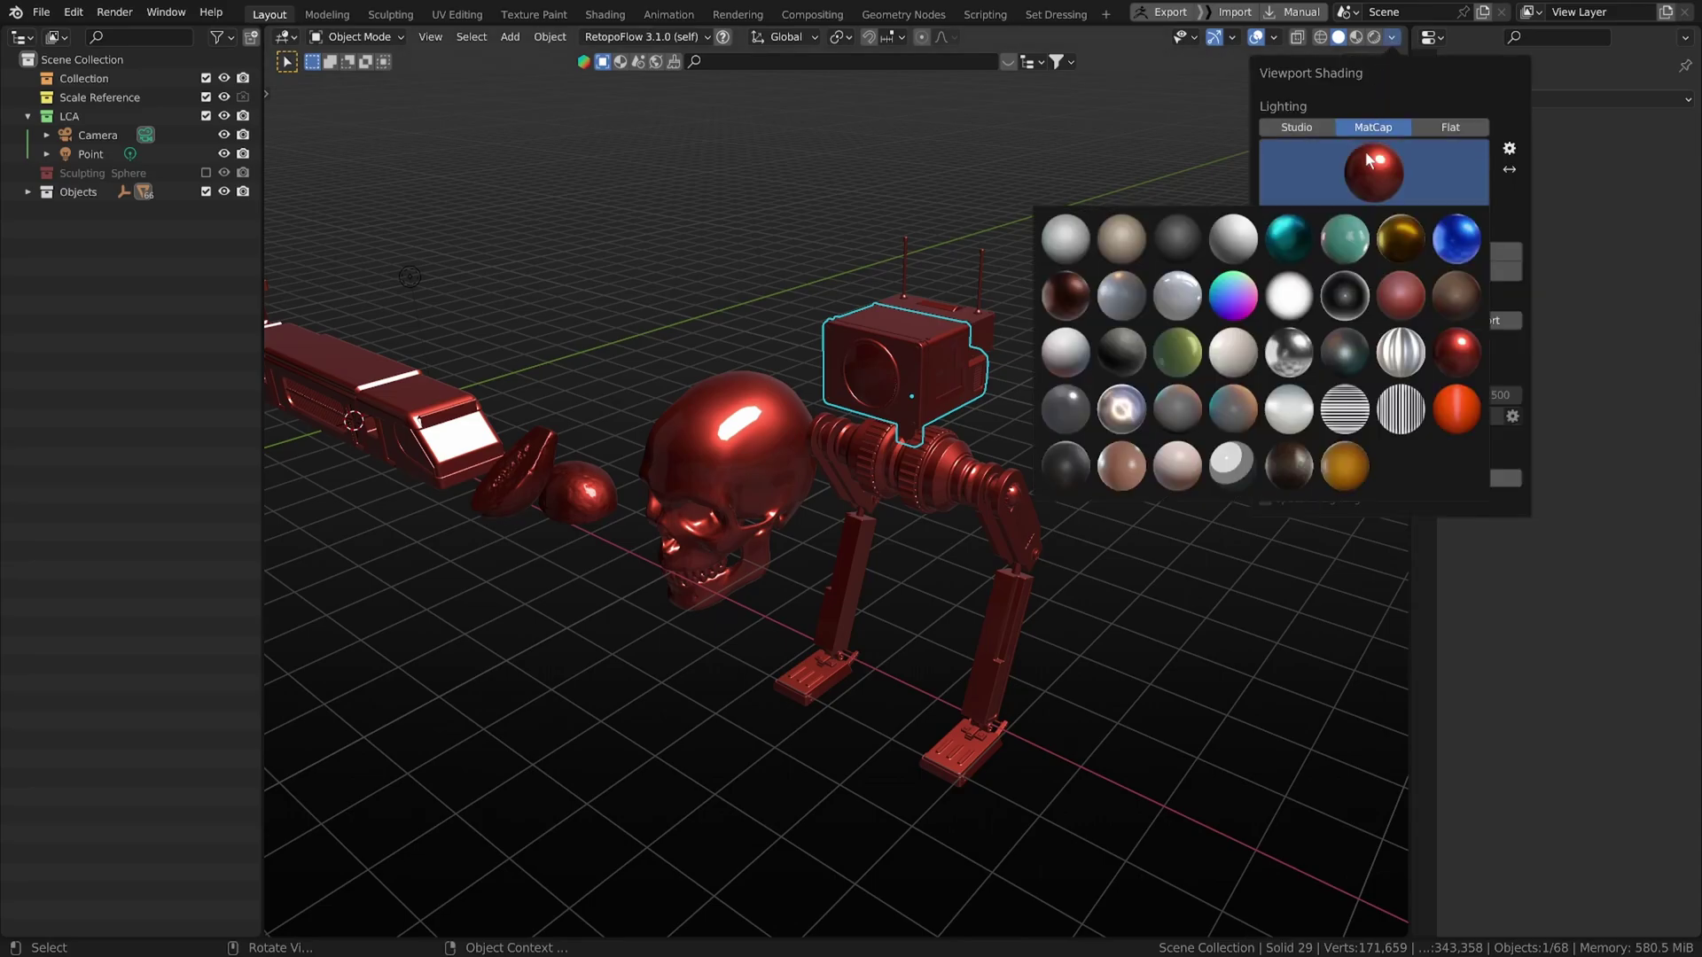
{"action": "left_click", "coordinate": [1121, 295]}
{"action": "key", "text": "shift+alt+z"}
{"action": "scroll", "coordinate": [646, 374], "scroll_direction": "up", "scroll_amount": 1}
{"action": "middle_click_drag", "start_coordinate": [645, 374], "coordinate": [993, 461]}
{"action": "scroll", "coordinate": [780, 376], "scroll_direction": "up", "scroll_amount": 2}
{"action": "scroll", "coordinate": [885, 450], "scroll_direction": "up", "scroll_amount": 5}
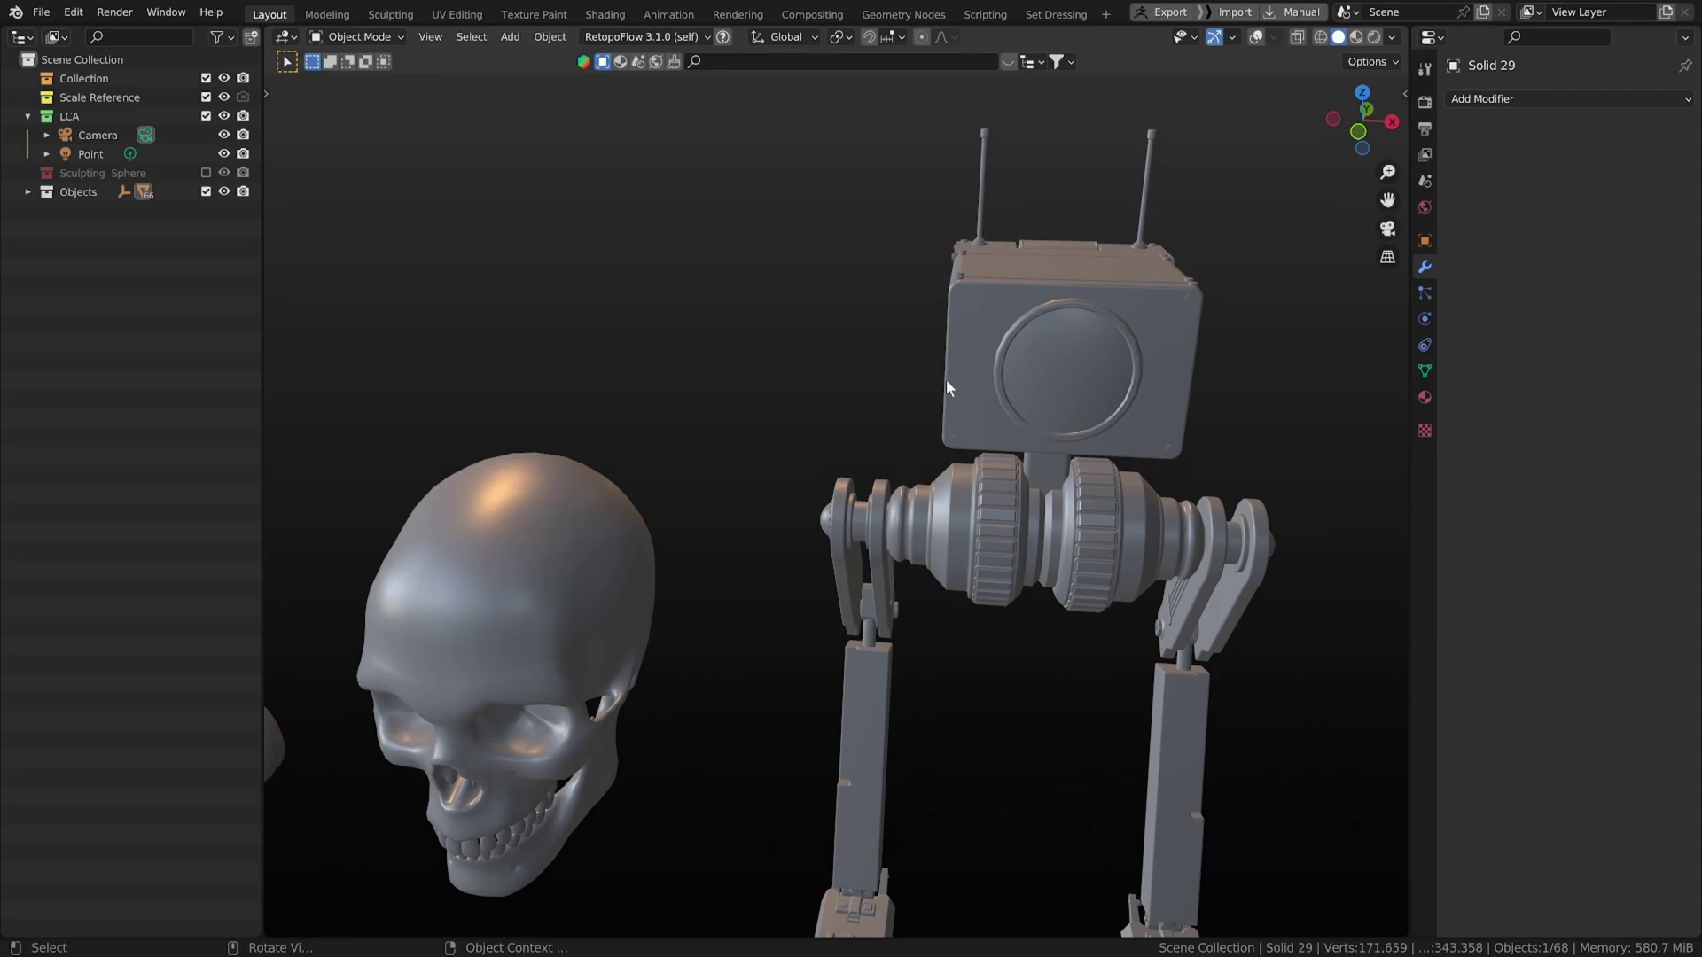
{"action": "scroll", "coordinate": [1186, 423], "scroll_direction": "down", "scroll_amount": 2}
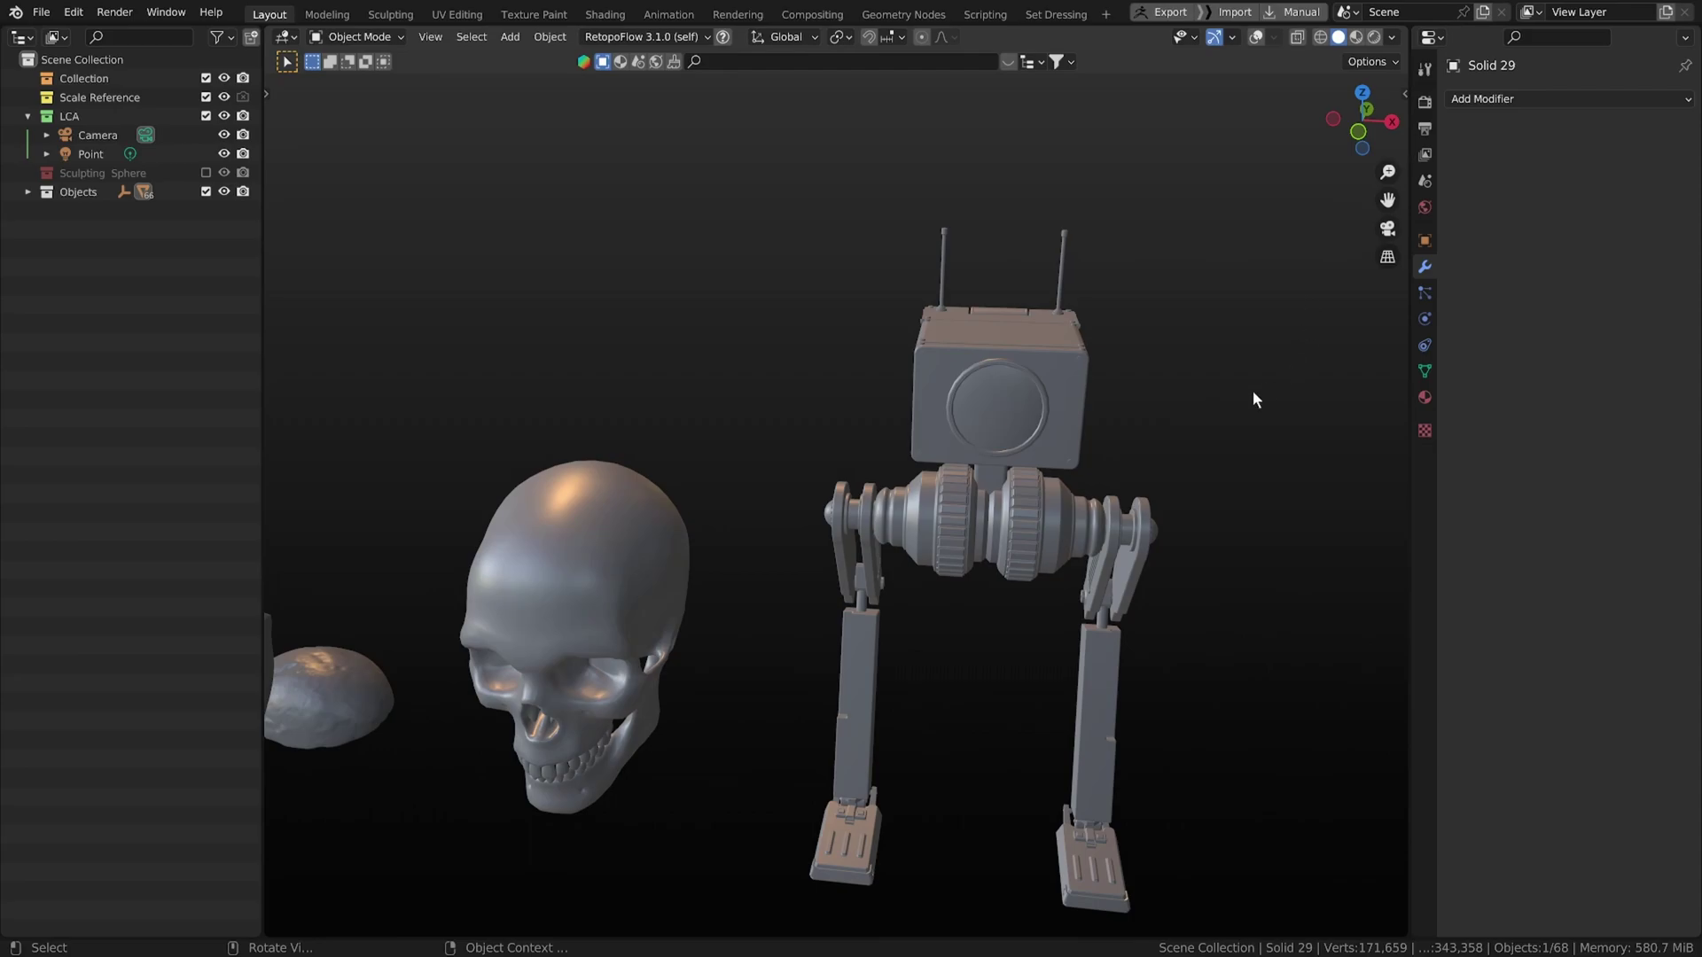
- Select the skull and examine how the metallic blue-grey matcap looks on it from several angles and distances
{"action": "middle_click_drag", "start_coordinate": [1150, 411], "coordinate": [1064, 479]}
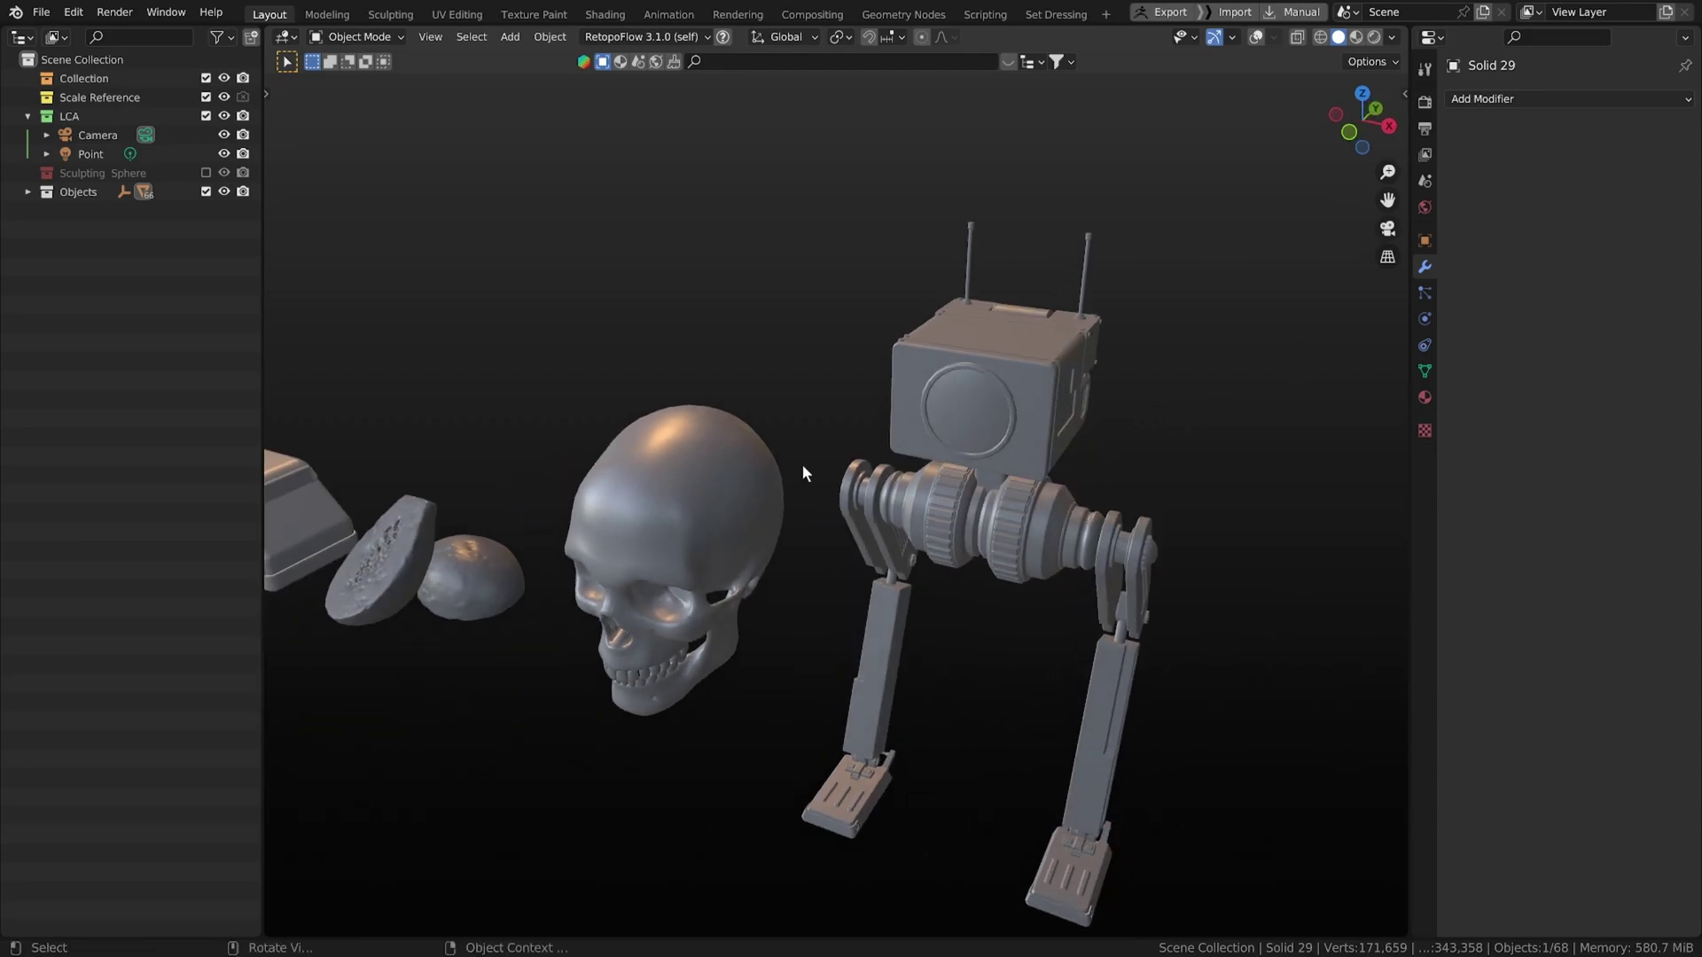
{"action": "left_click", "coordinate": [688, 528]}
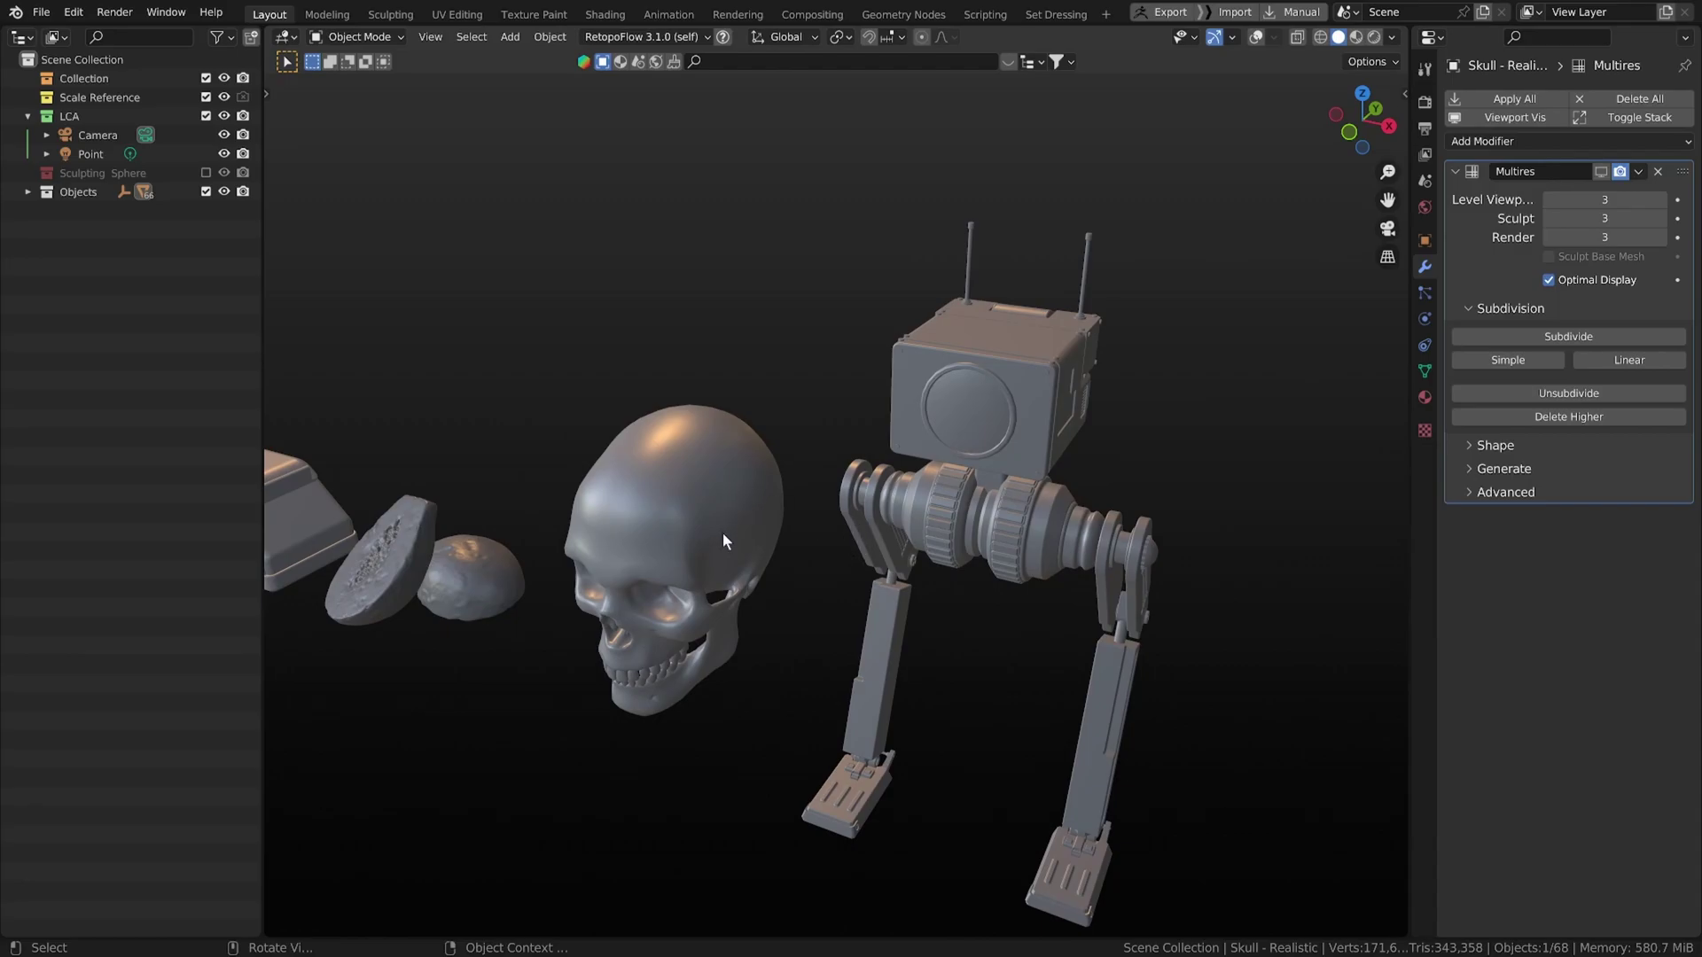
{"action": "scroll", "coordinate": [805, 507], "scroll_direction": "up", "scroll_amount": 1}
{"action": "scroll", "coordinate": [794, 530], "scroll_direction": "down", "scroll_amount": 2}
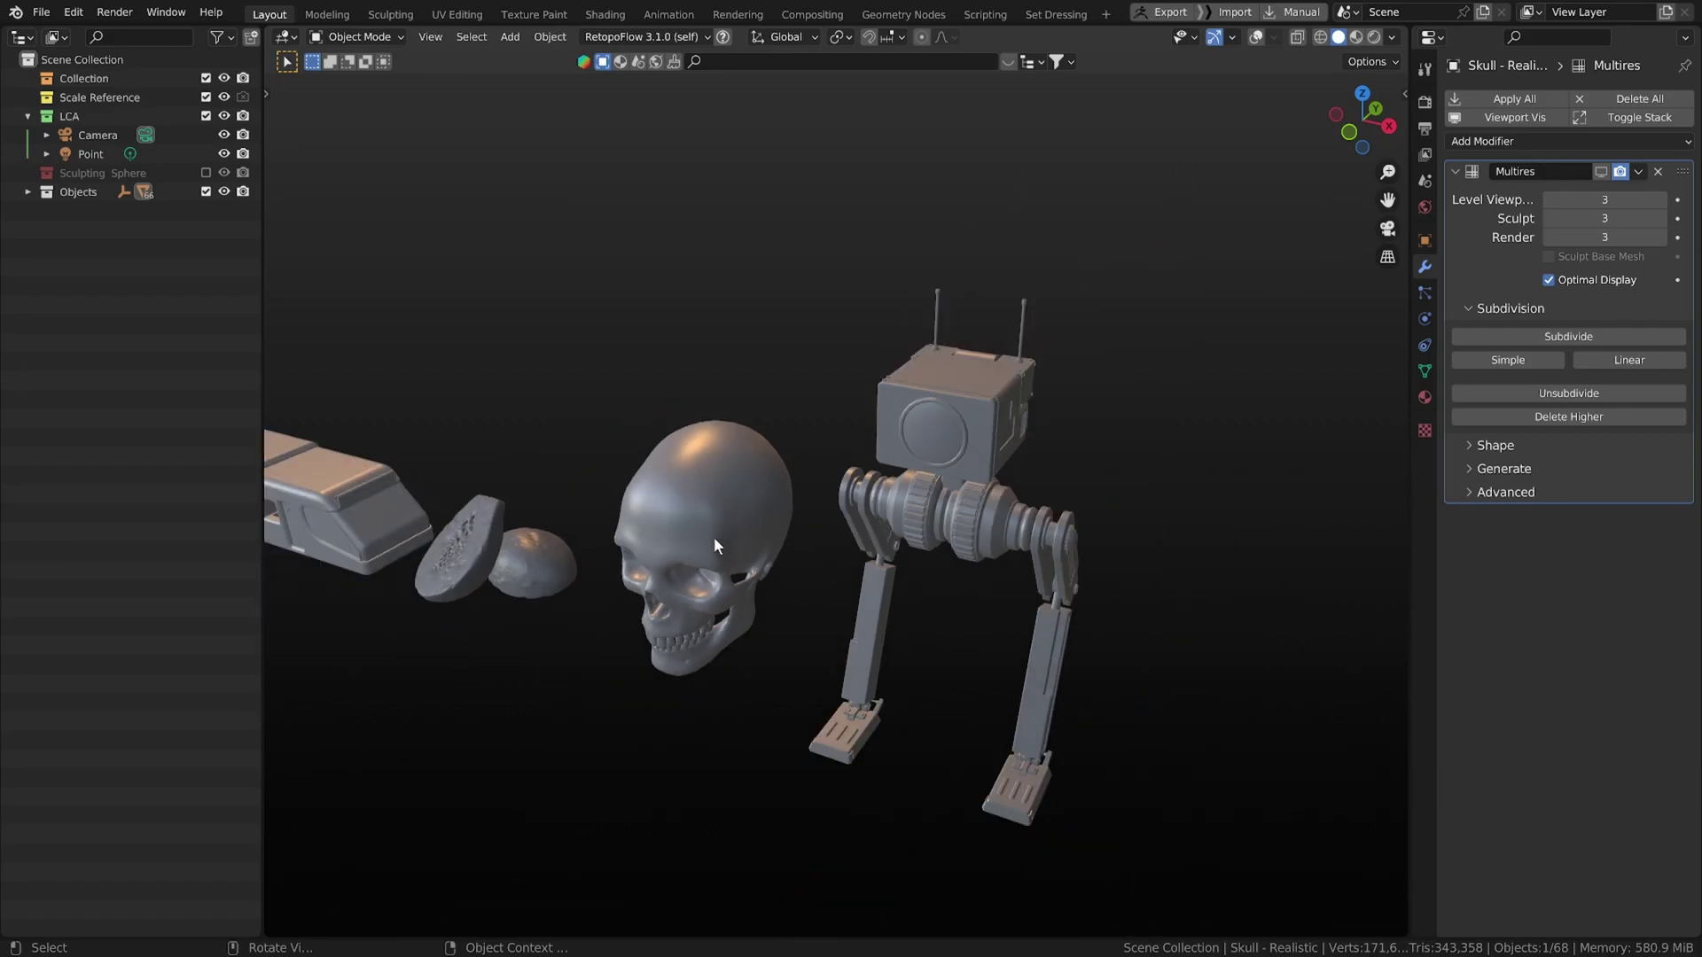
{"action": "scroll", "coordinate": [714, 535], "scroll_direction": "up", "scroll_amount": 4}
{"action": "middle_click_drag", "start_coordinate": [730, 528], "coordinate": [924, 554]}
{"action": "scroll", "coordinate": [926, 537], "scroll_direction": "up", "scroll_amount": 2}
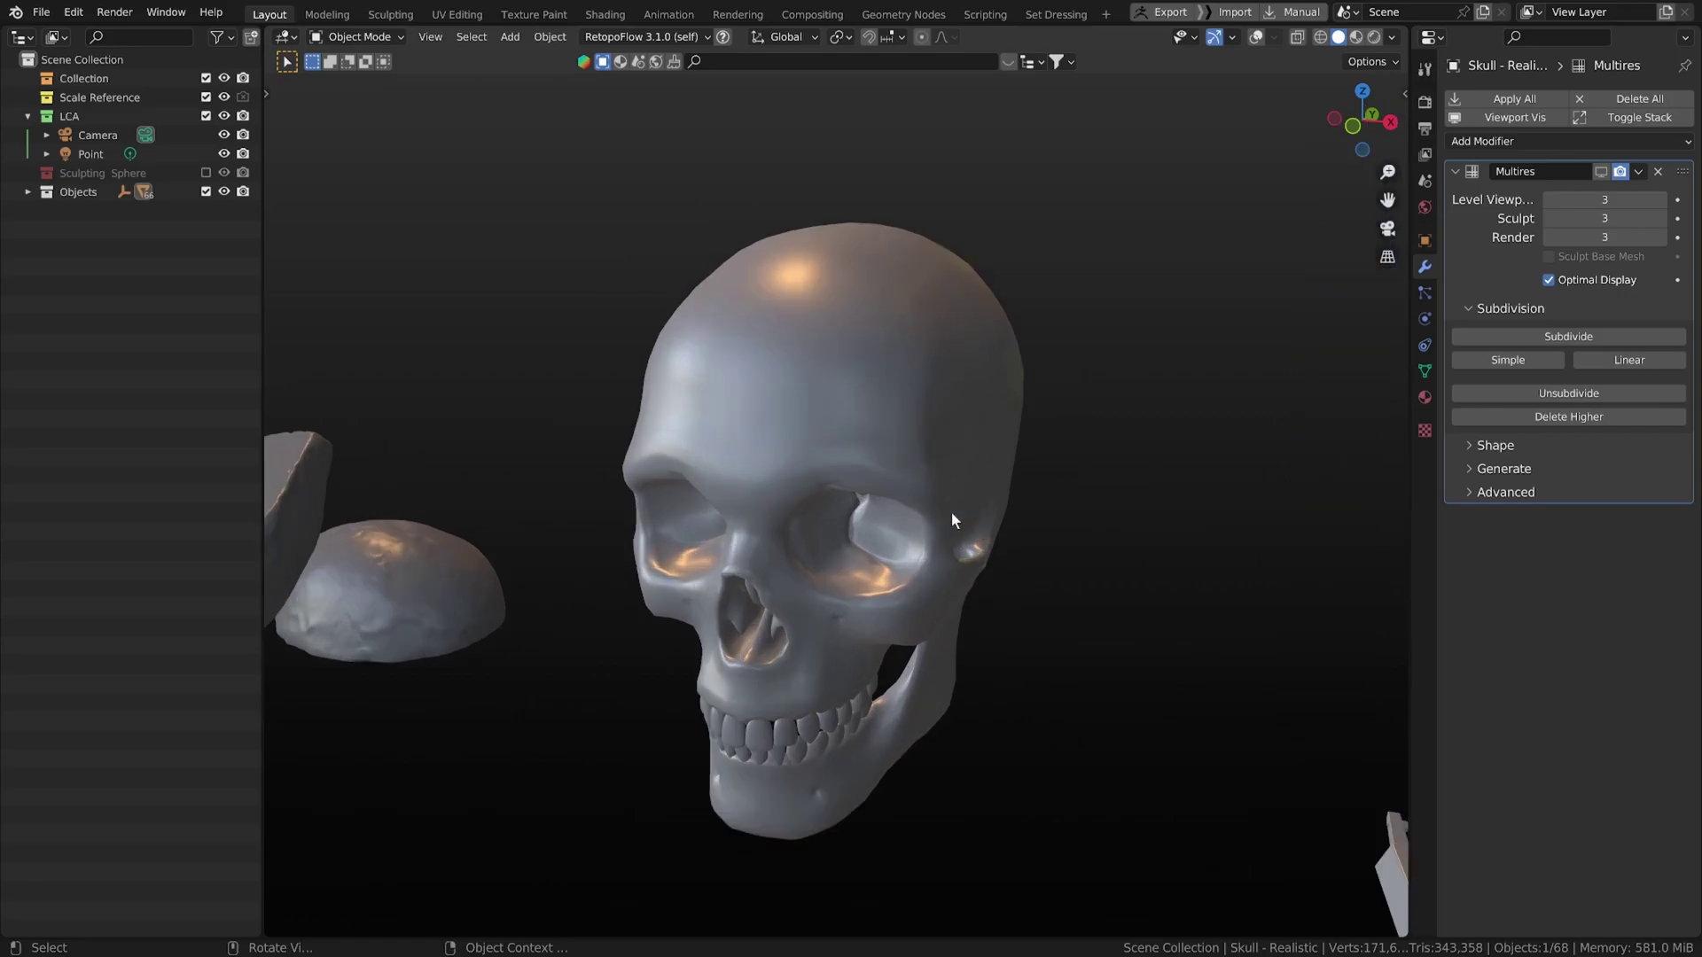
{"action": "scroll", "coordinate": [966, 589], "scroll_direction": "down", "scroll_amount": 3}
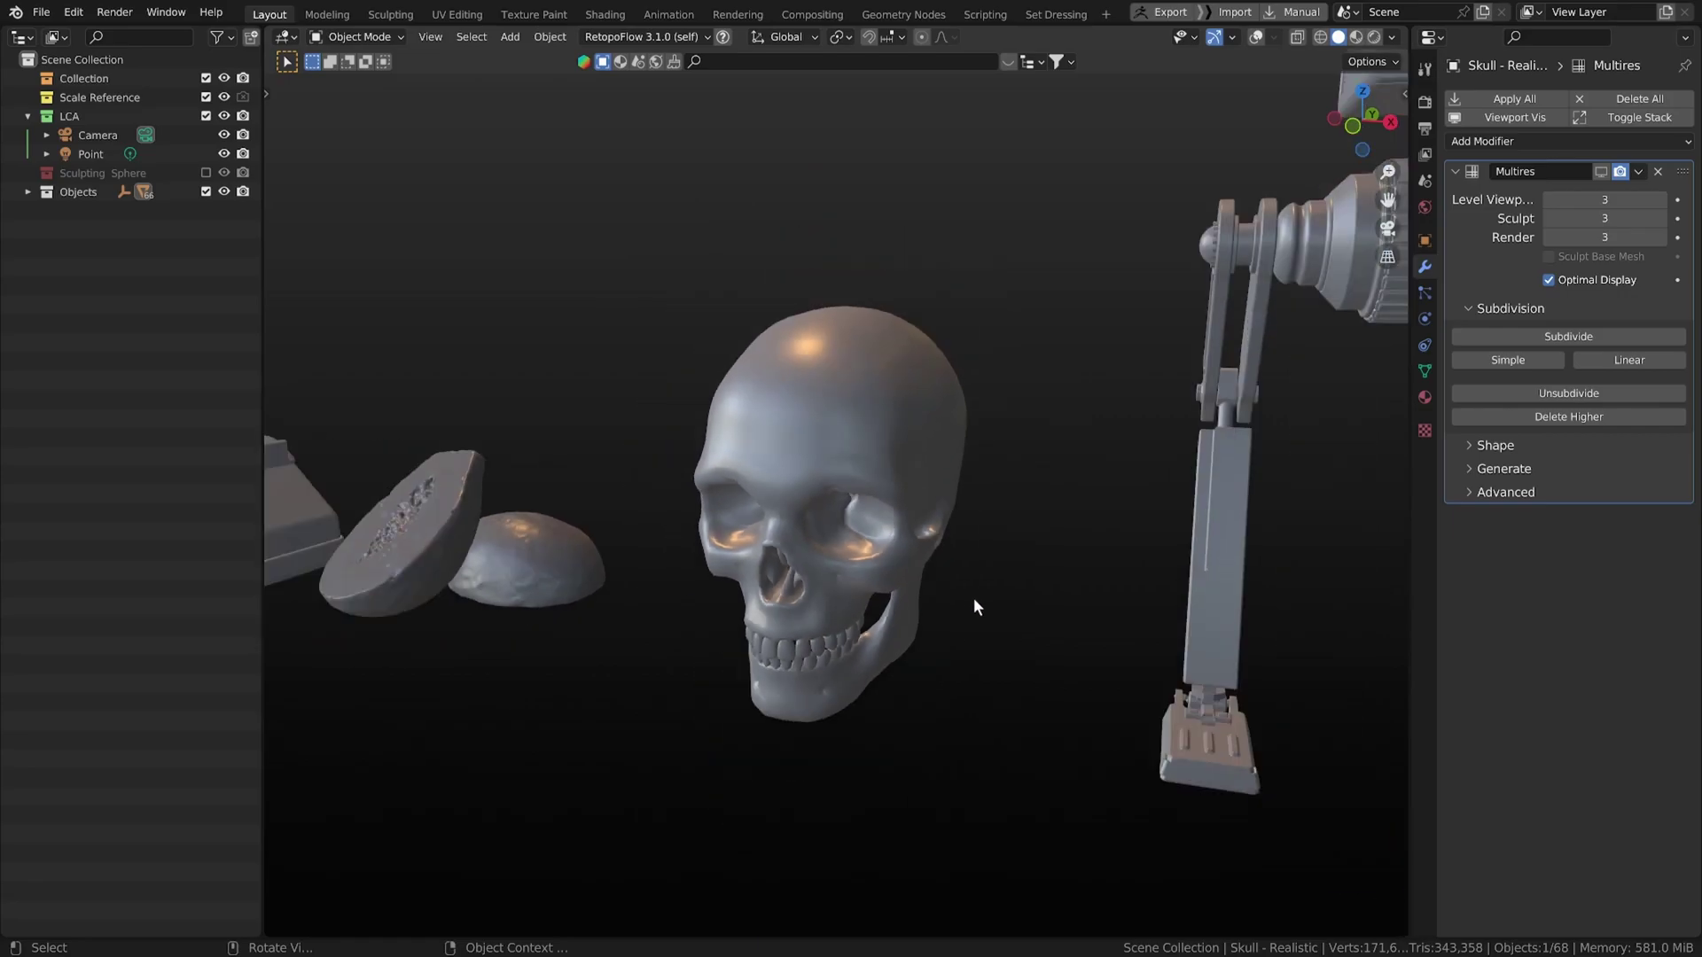
{"action": "scroll", "coordinate": [973, 597], "scroll_direction": "up", "scroll_amount": 1}
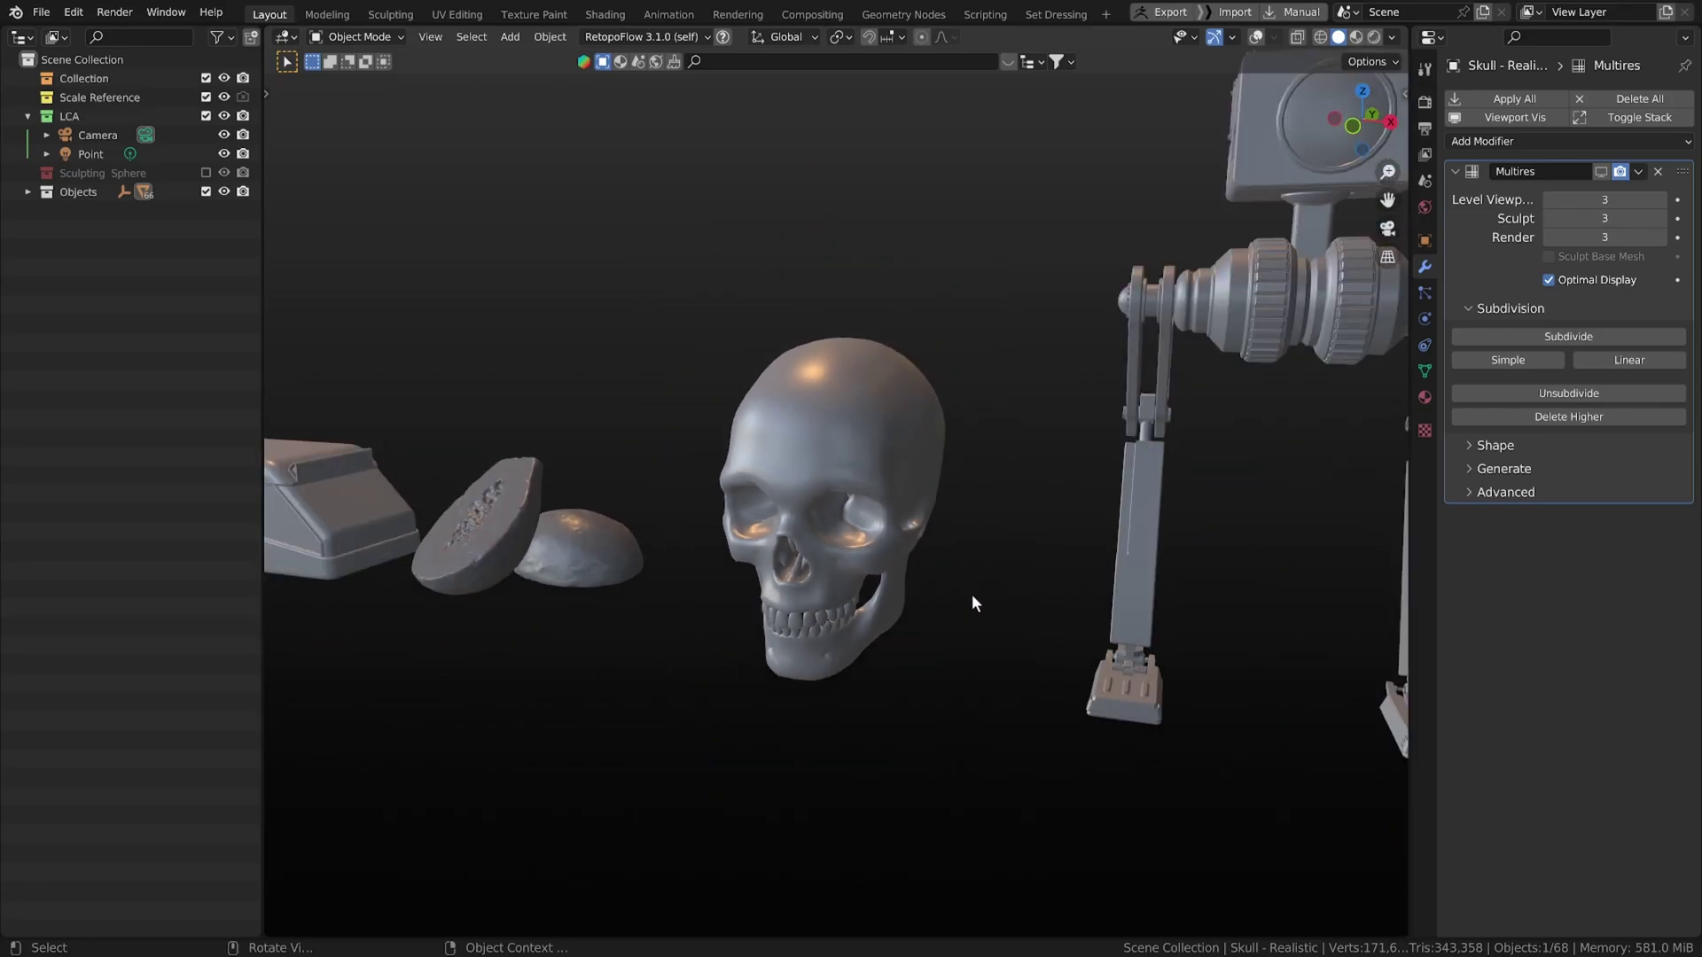
- Apply the rainbow-coloured normal matcap, fourth in the second row, to the solid shading
{"action": "left_click", "coordinate": [1391, 38]}
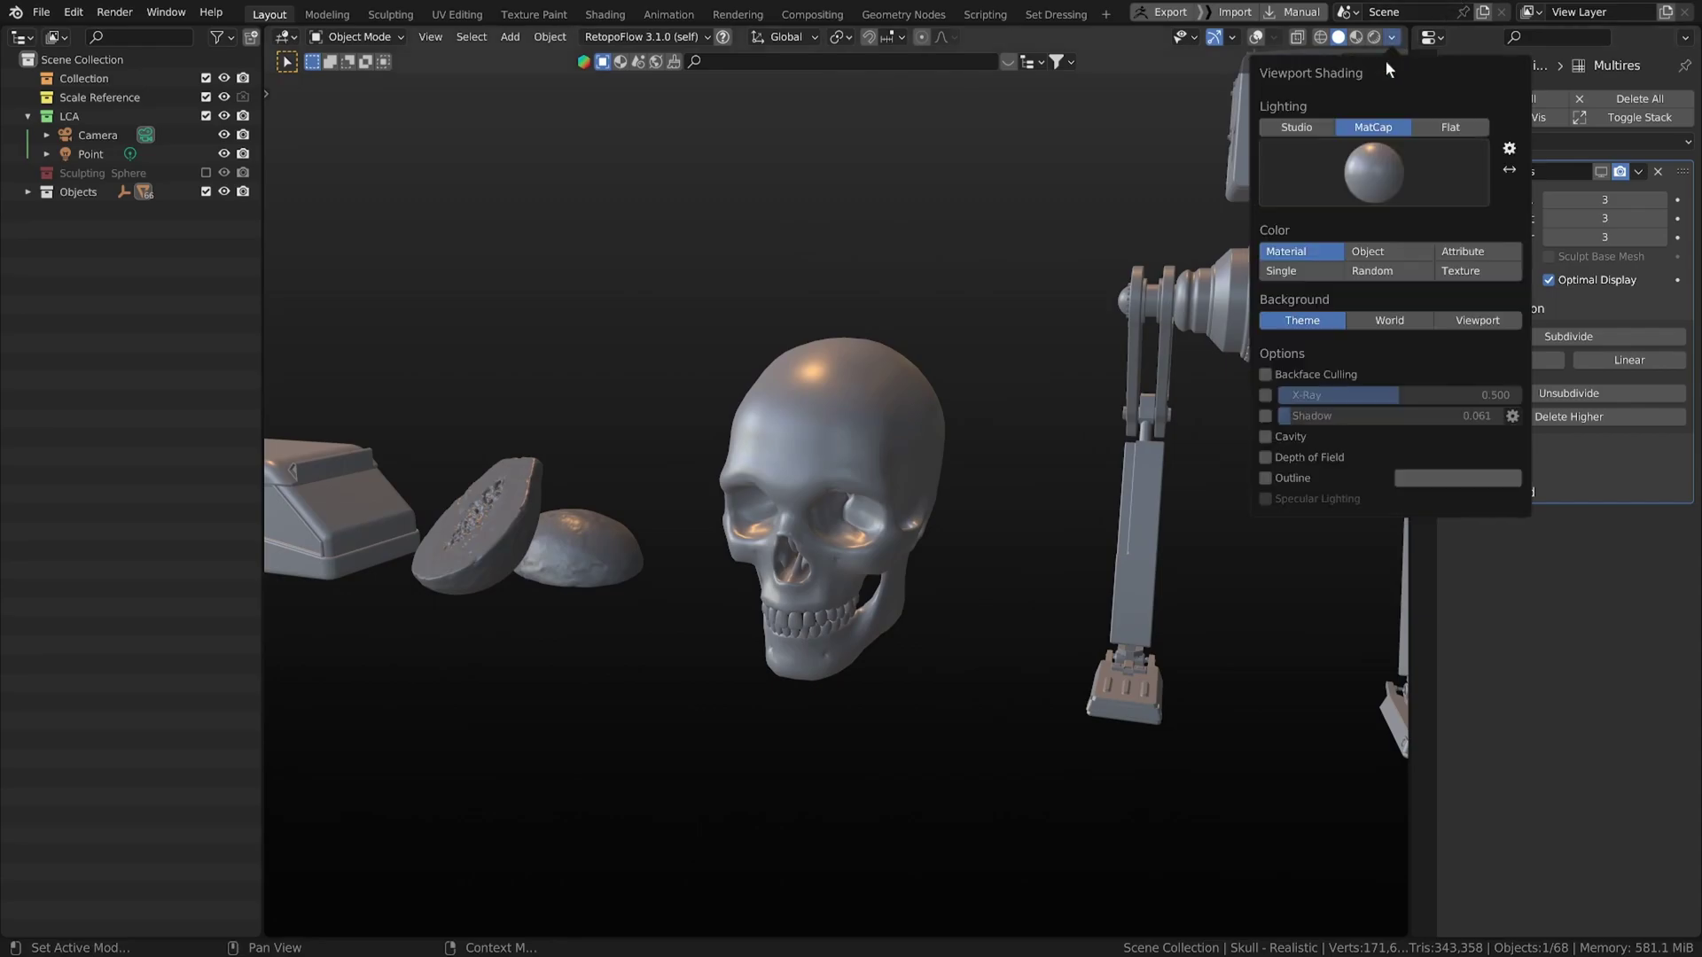
{"action": "left_click", "coordinate": [1372, 173]}
{"action": "left_click", "coordinate": [1248, 300]}
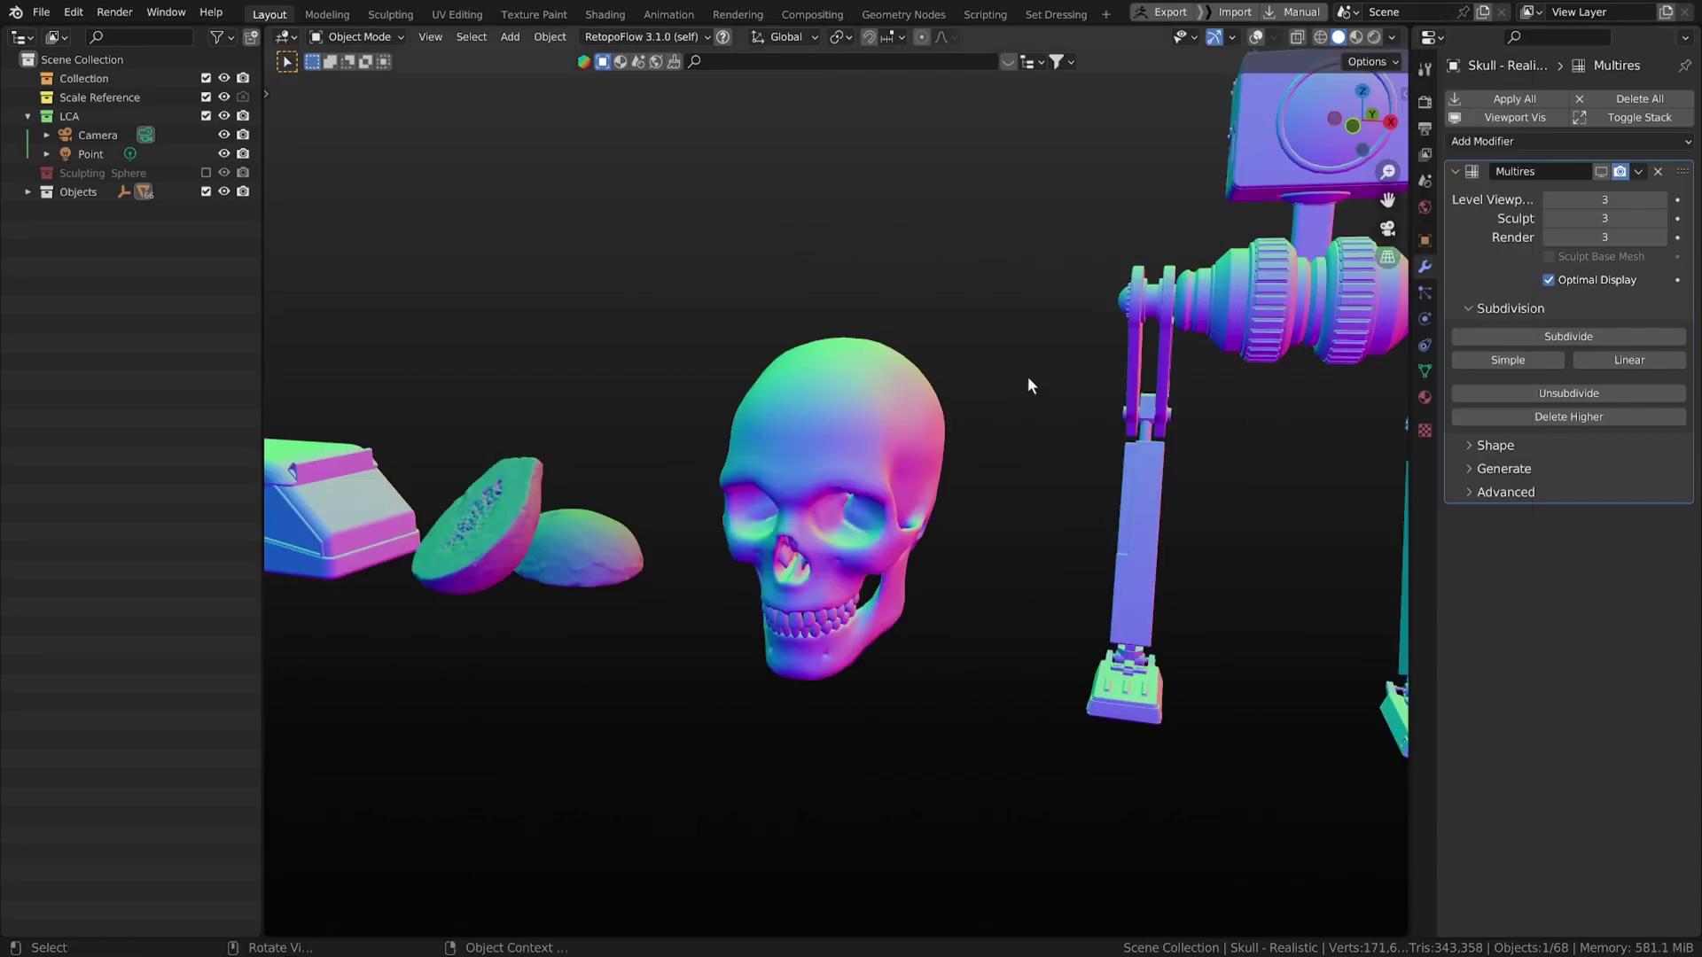
- Apply the dark brown matcap, fifth in the last row, and view the skull's face close up
{"action": "left_click", "coordinate": [1390, 39]}
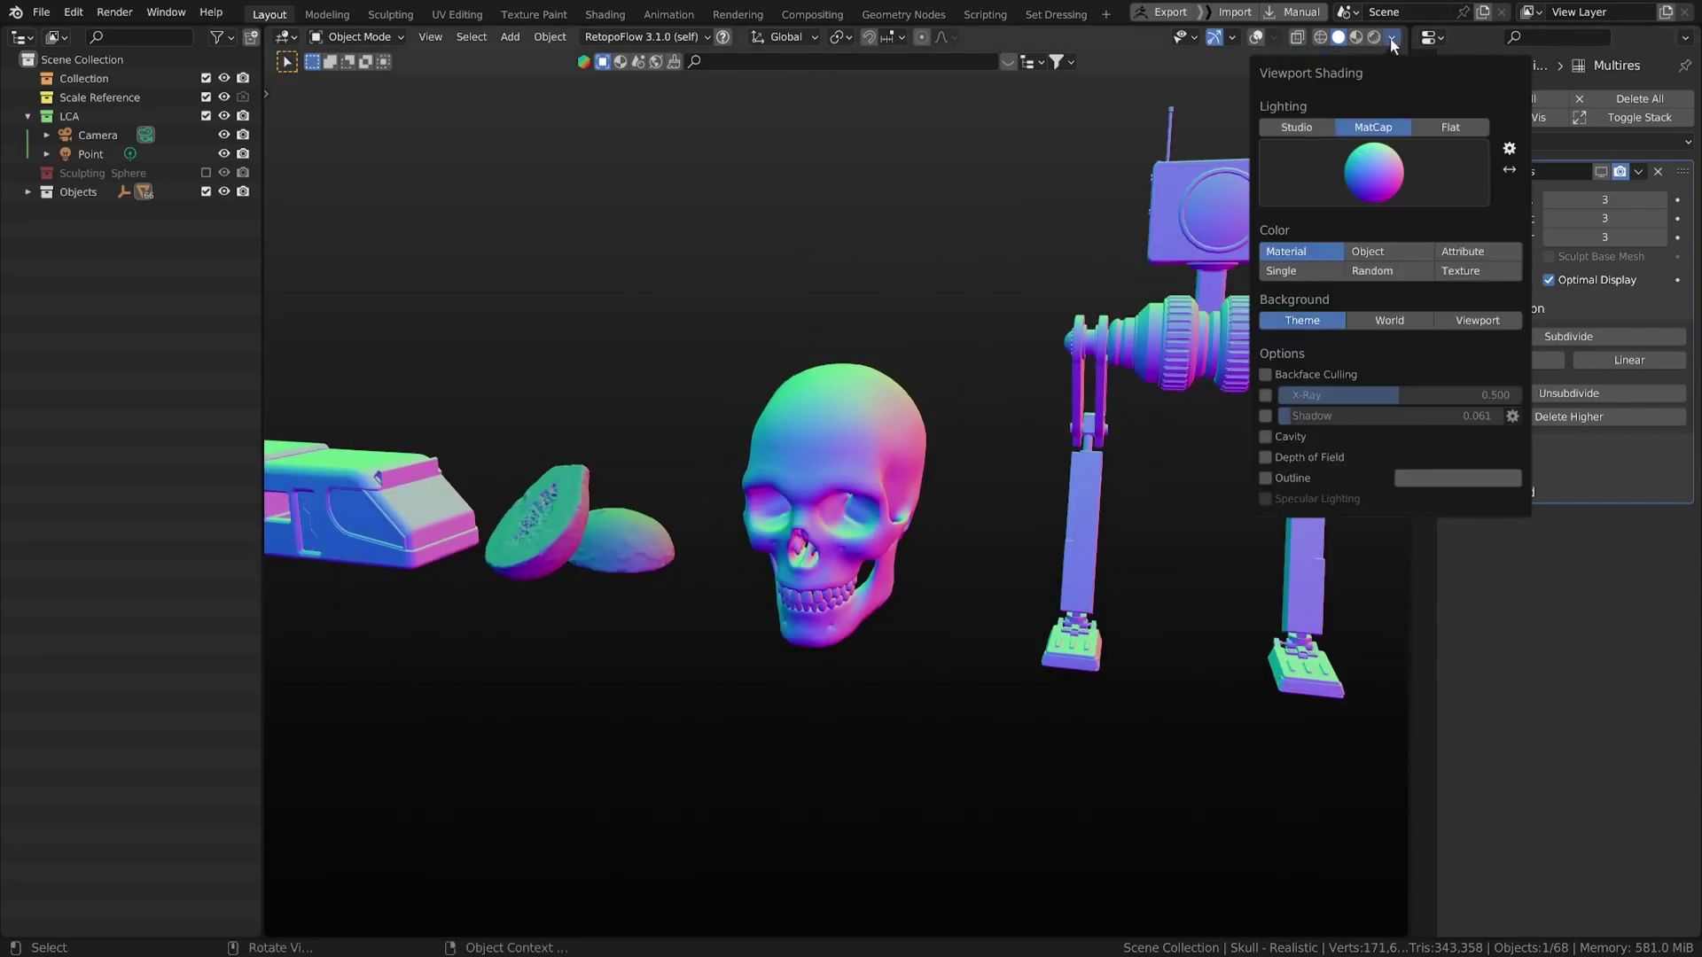
{"action": "left_click", "coordinate": [1401, 186]}
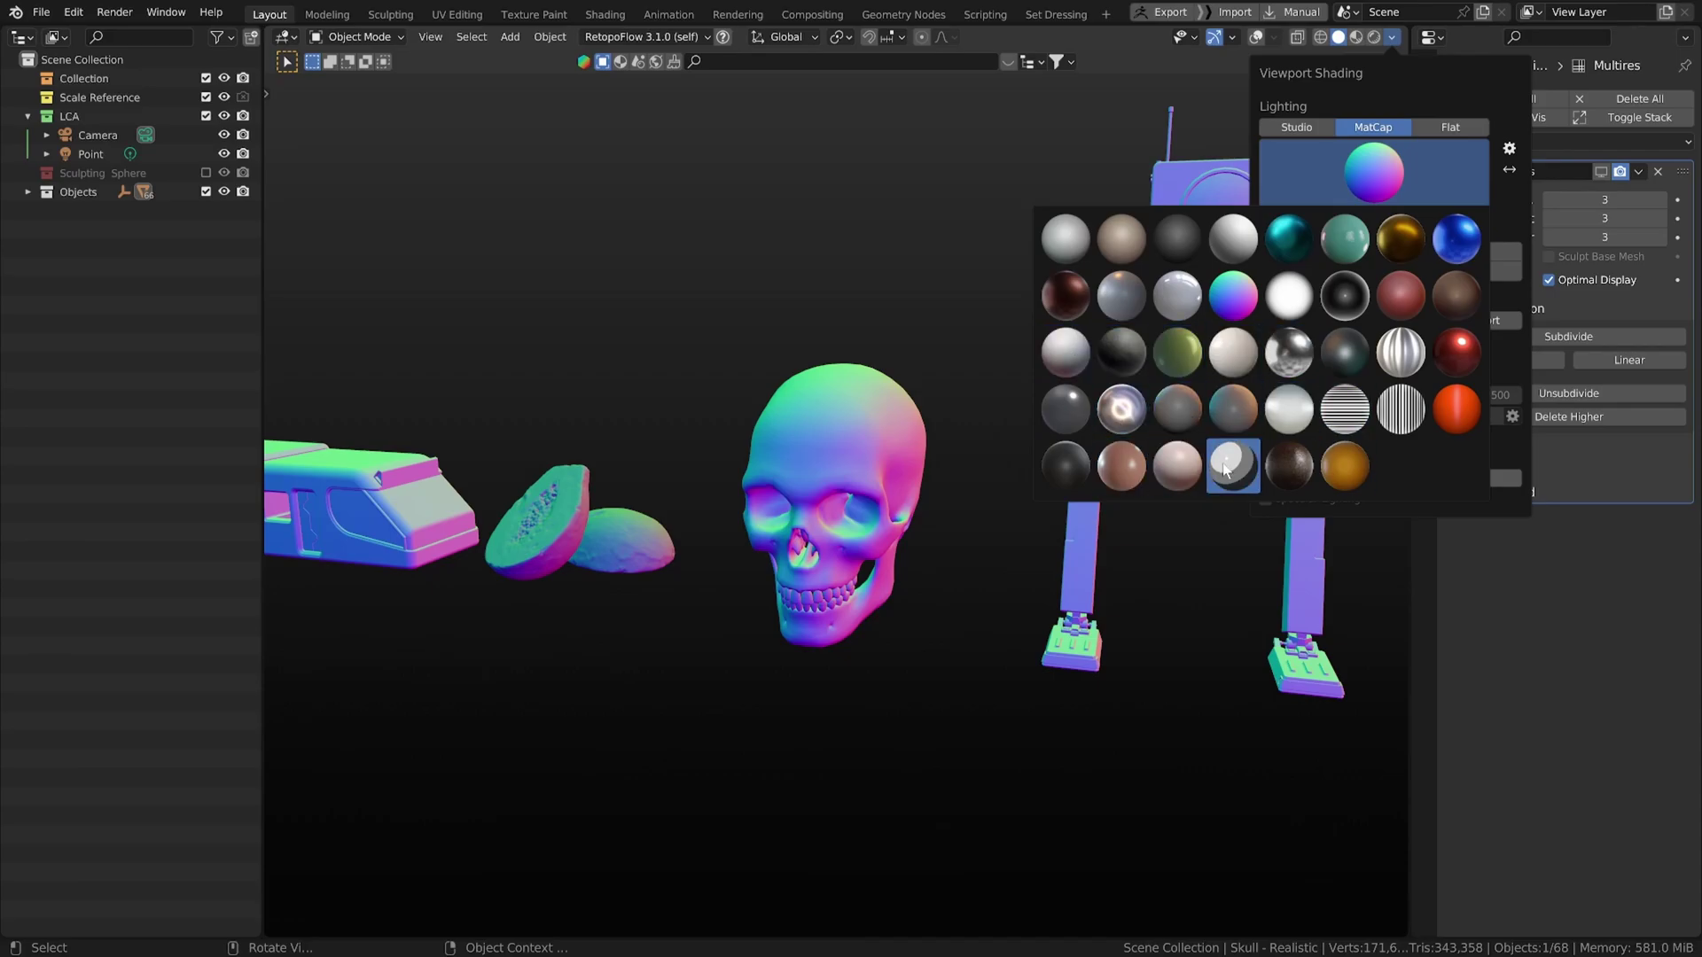
{"action": "left_click", "coordinate": [1273, 472]}
{"action": "mouse_move", "coordinate": [886, 496]}
{"action": "middle_mouse_down"}
{"action": "mouse_move", "coordinate": [874, 507]}
{"action": "mouse_move", "coordinate": [904, 511]}
{"action": "mouse_move", "coordinate": [1030, 459]}
{"action": "mouse_move", "coordinate": [912, 477]}
{"action": "mouse_move", "coordinate": [840, 460]}
{"action": "mouse_move", "coordinate": [891, 423]}
{"action": "mouse_move", "coordinate": [904, 512]}
{"action": "mouse_move", "coordinate": [895, 408]}
{"action": "middle_mouse_up"}
- Apply the glossy red matcap at the end of the third row and view the skull at an angle
{"action": "left_click", "coordinate": [1390, 37]}
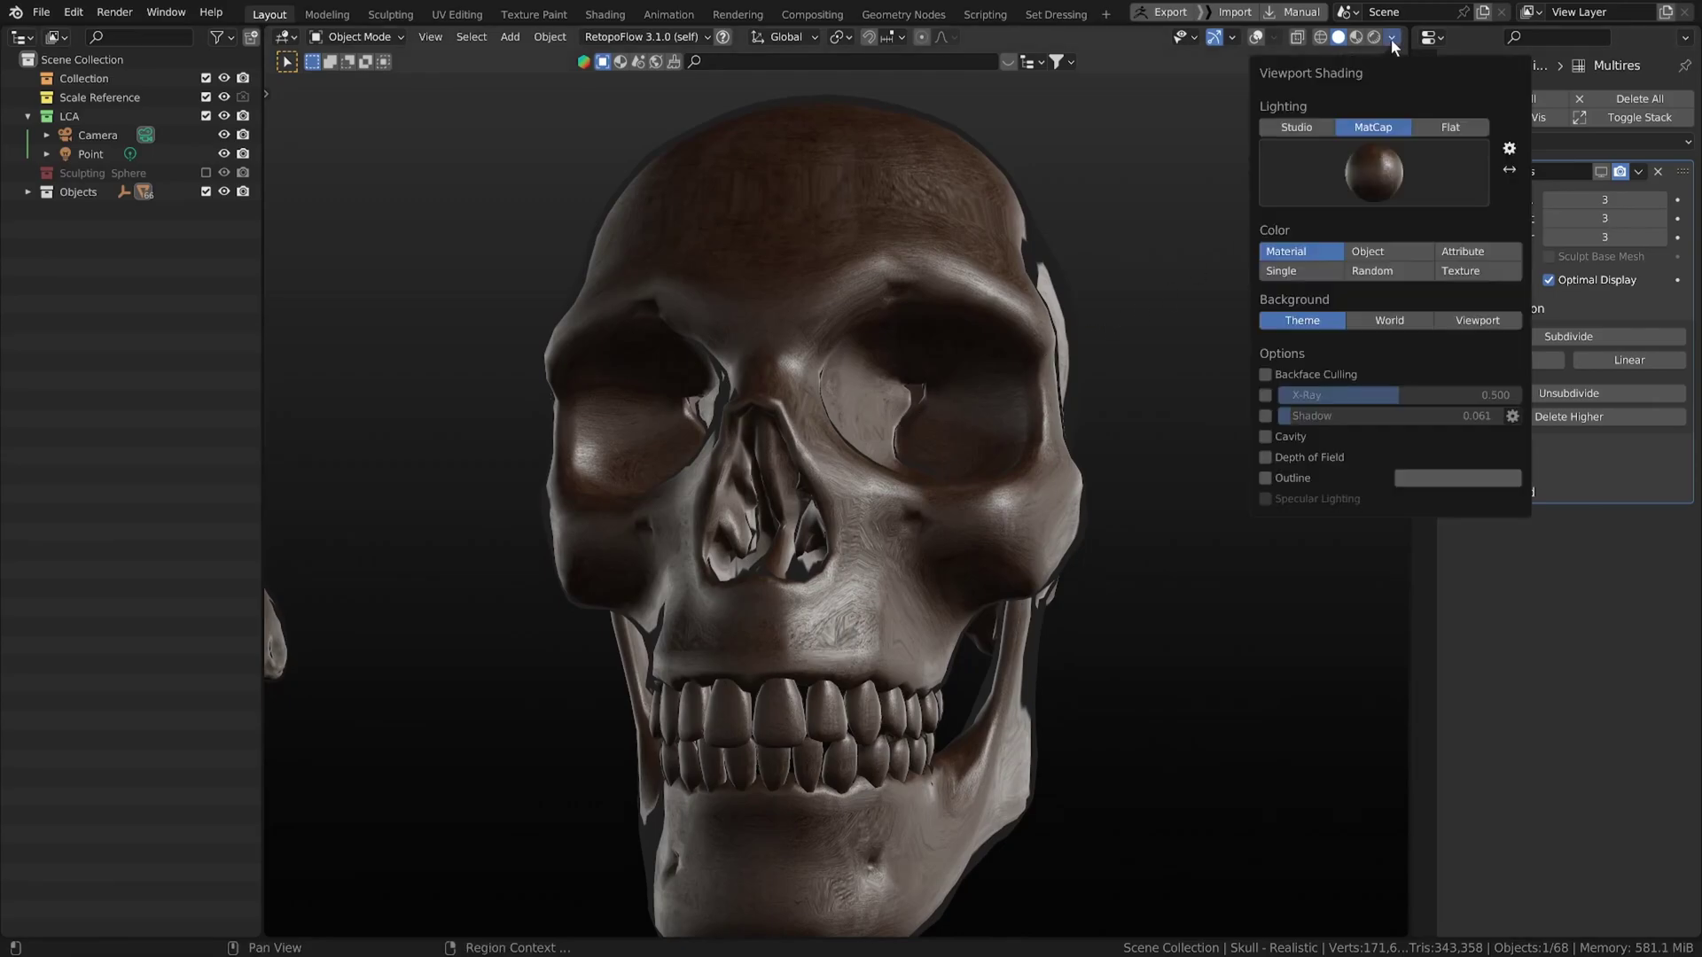
{"action": "left_click", "coordinate": [1370, 171]}
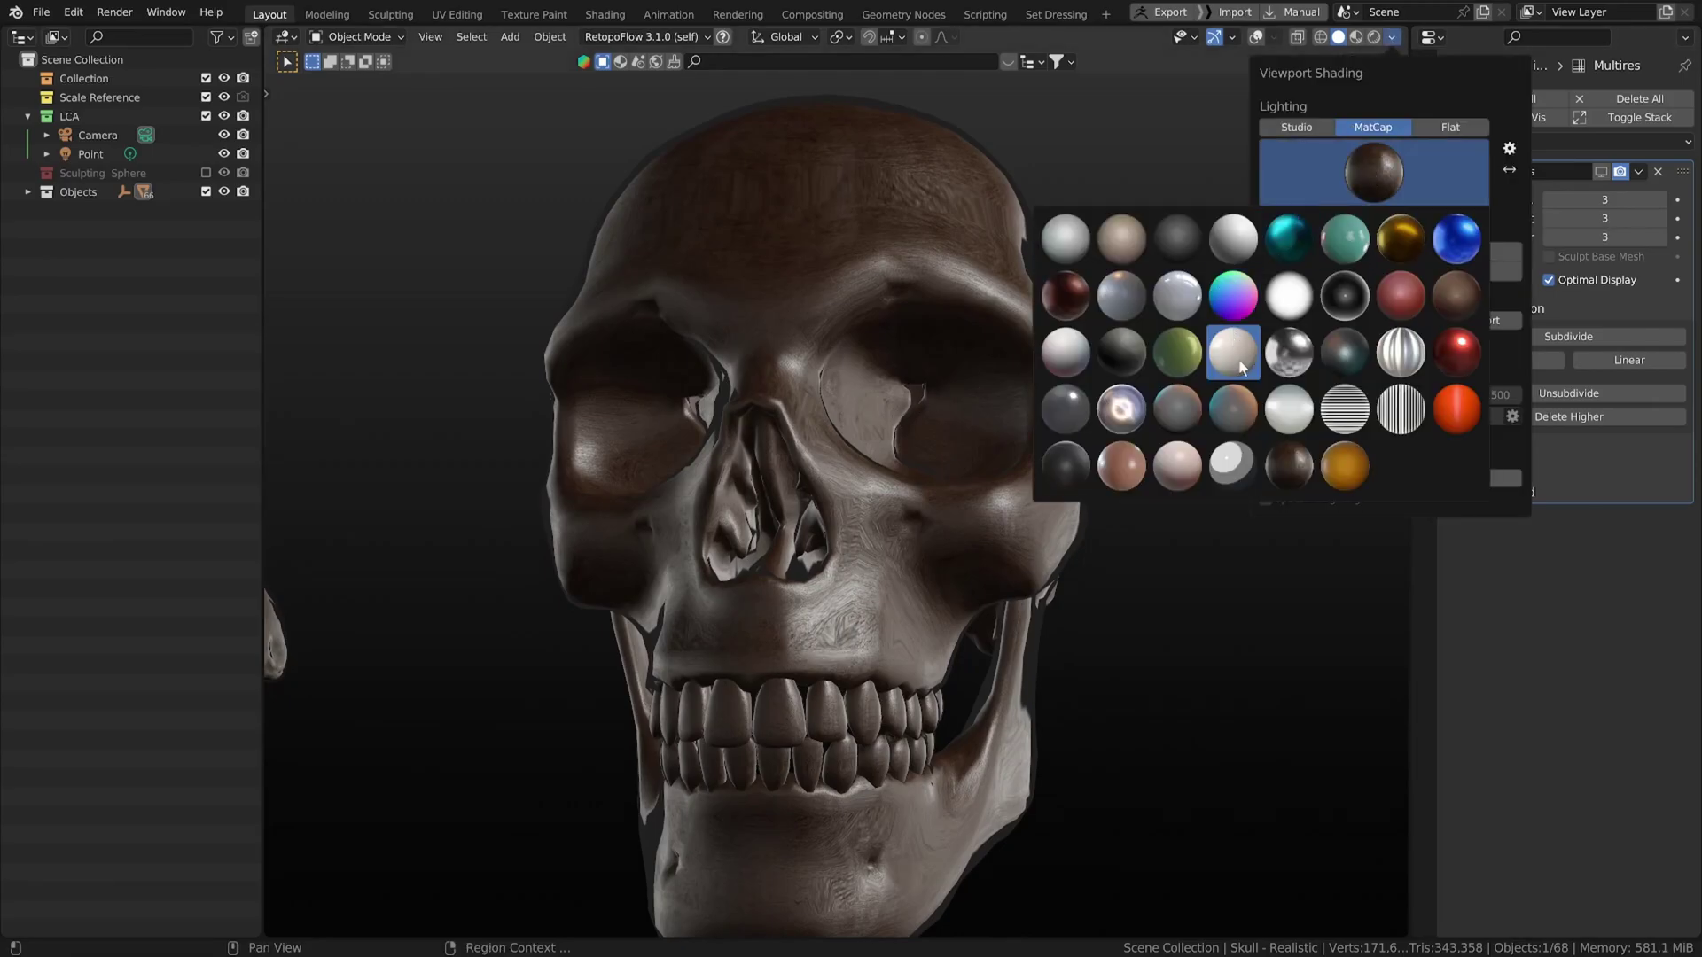
{"action": "left_click", "coordinate": [1454, 359]}
{"action": "mouse_move", "coordinate": [990, 391]}
{"action": "middle_mouse_down"}
{"action": "mouse_move", "coordinate": [992, 438]}
{"action": "mouse_move", "coordinate": [1122, 342]}
{"action": "mouse_move", "coordinate": [997, 391]}
{"action": "middle_mouse_up"}
- Apply the Carpaint Blue matcap at the end of the first row and view the skull from a slightly different angle
{"action": "left_click", "coordinate": [1392, 37]}
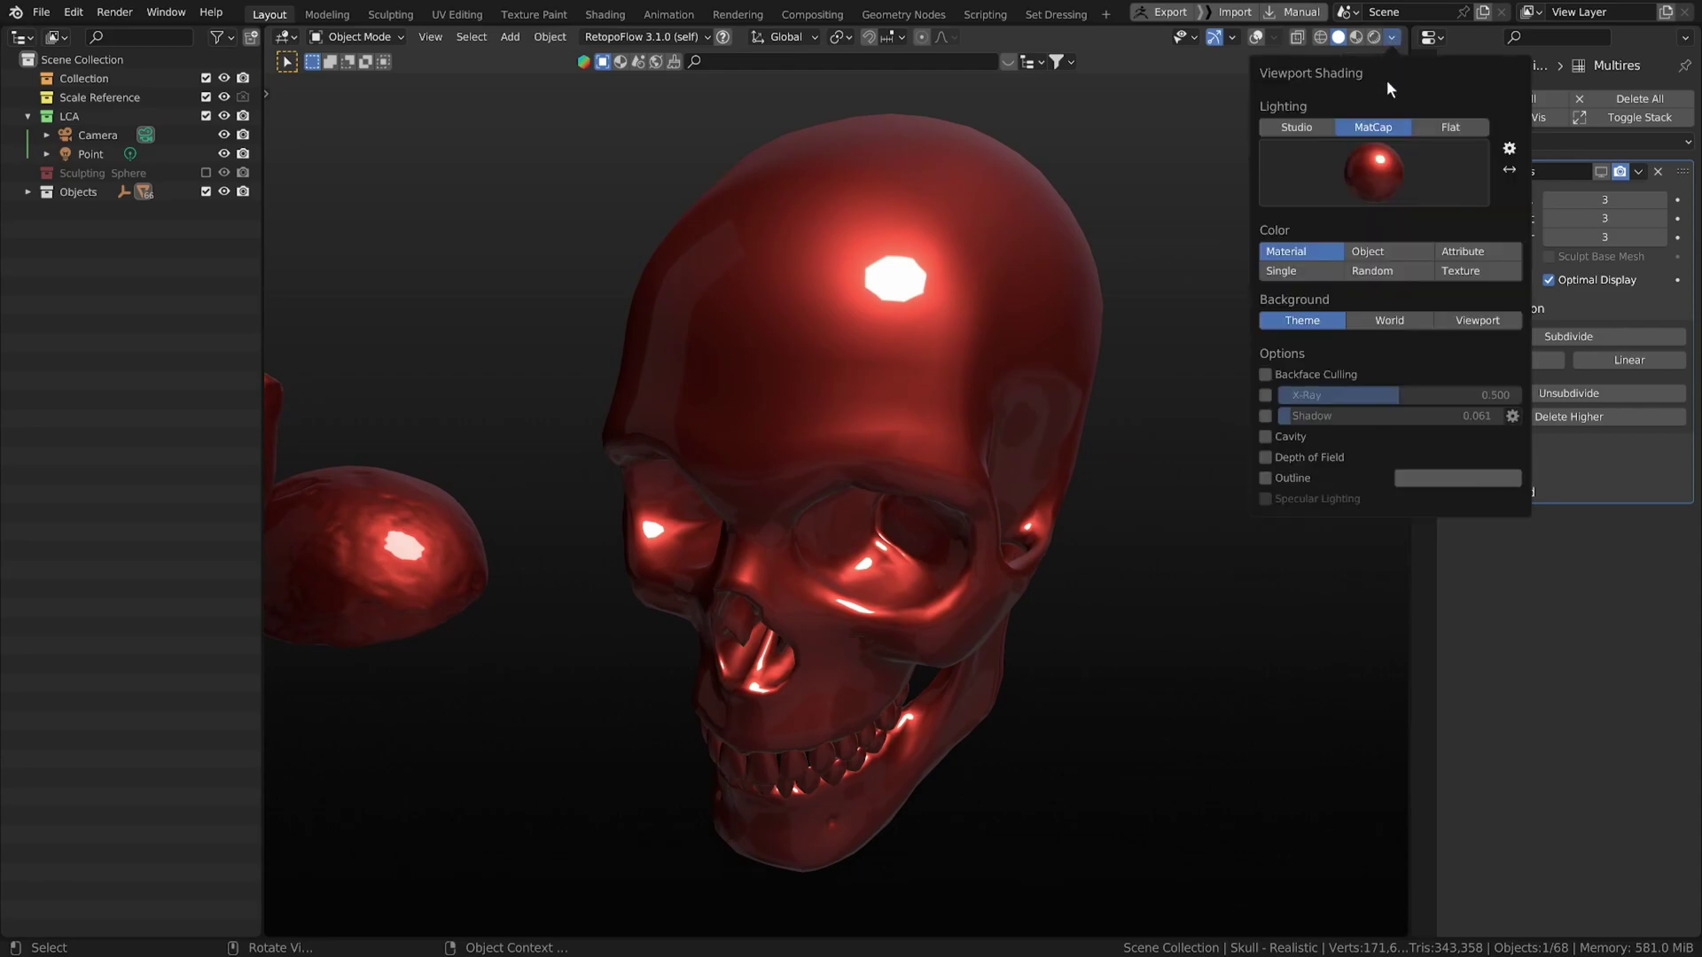
{"action": "left_click", "coordinate": [1400, 158]}
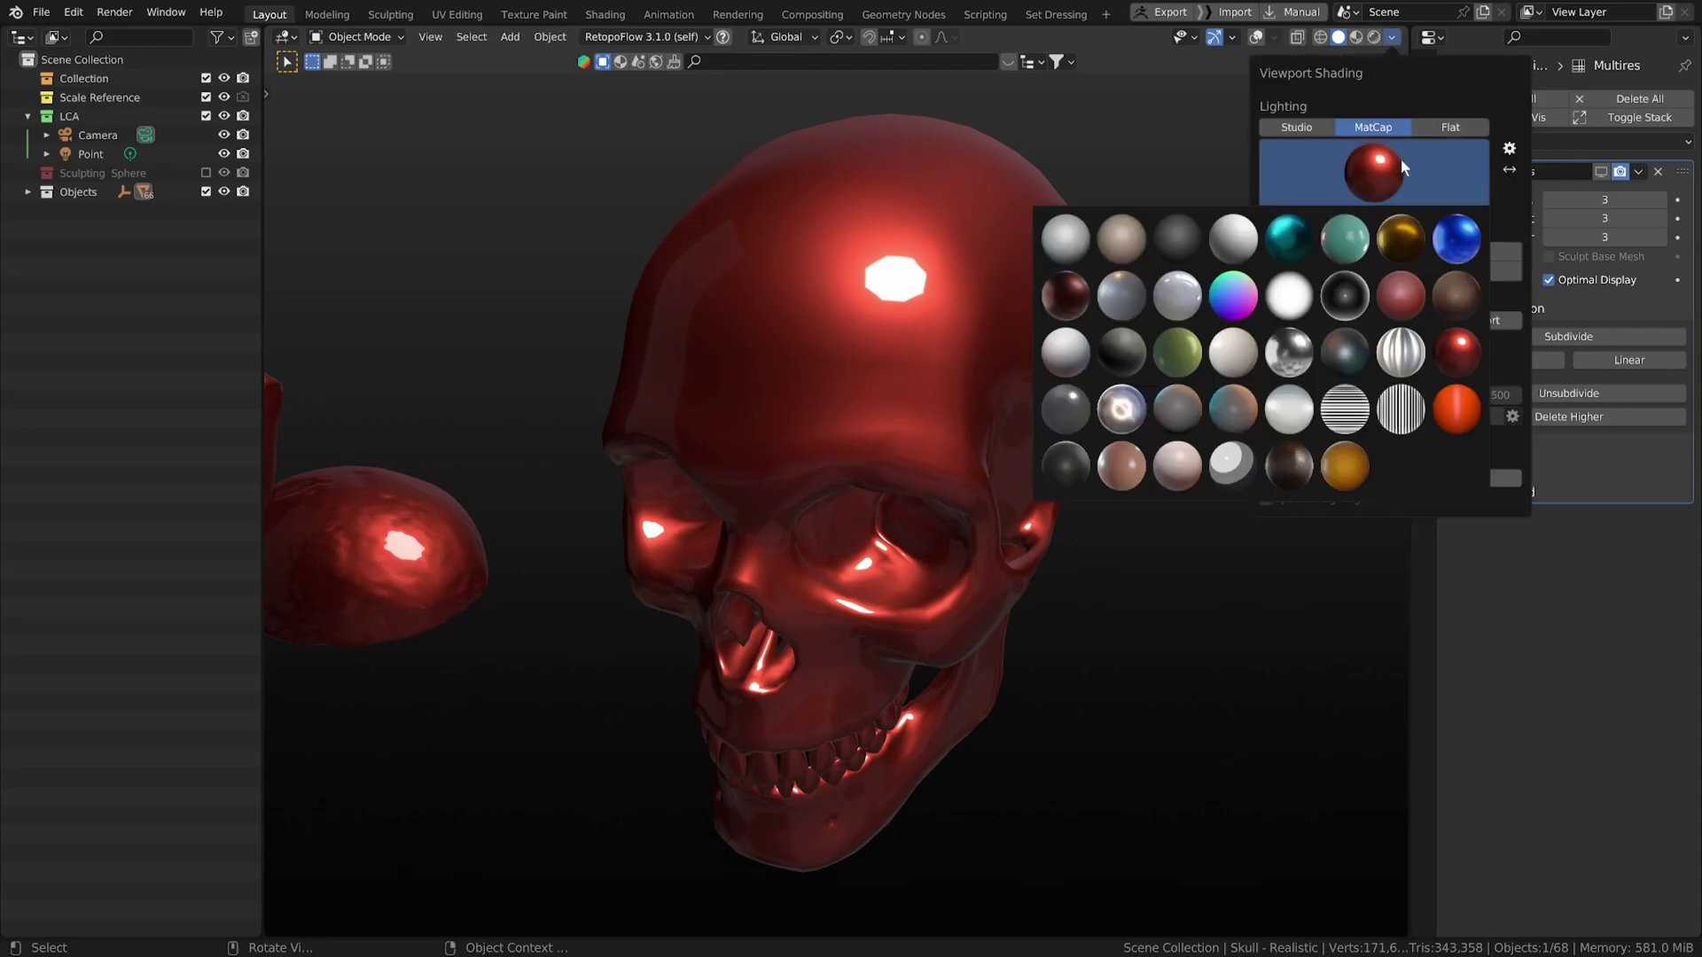
{"action": "left_click", "coordinate": [1460, 261]}
{"action": "mouse_move", "coordinate": [966, 374]}
{"action": "middle_mouse_down"}
{"action": "mouse_move", "coordinate": [920, 348]}
{"action": "mouse_move", "coordinate": [955, 323]}
{"action": "mouse_move", "coordinate": [960, 342]}
{"action": "mouse_move", "coordinate": [933, 349]}
{"action": "middle_mouse_up"}
- Compare the glossy red matcap with Carpaint Blue, ending on Carpaint Blue, and view the skull's face close up
{"action": "left_click", "coordinate": [1391, 37]}
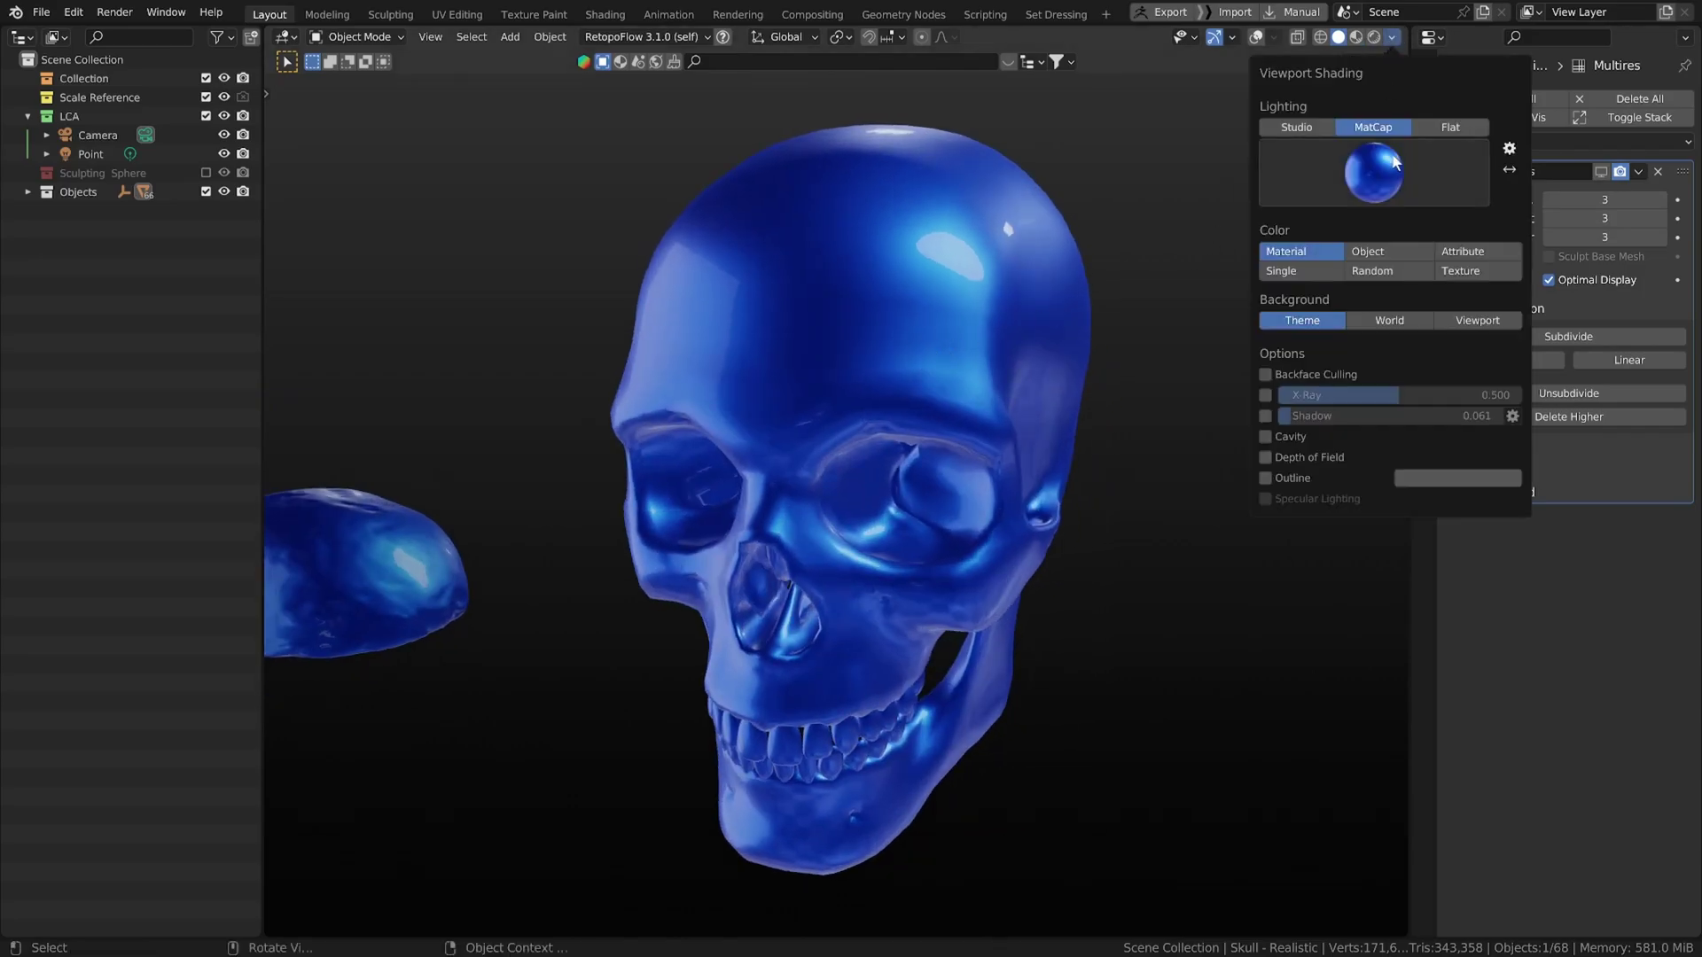
{"action": "left_click", "coordinate": [1396, 162]}
{"action": "left_click", "coordinate": [1454, 341]}
{"action": "left_click", "coordinate": [1407, 190]}
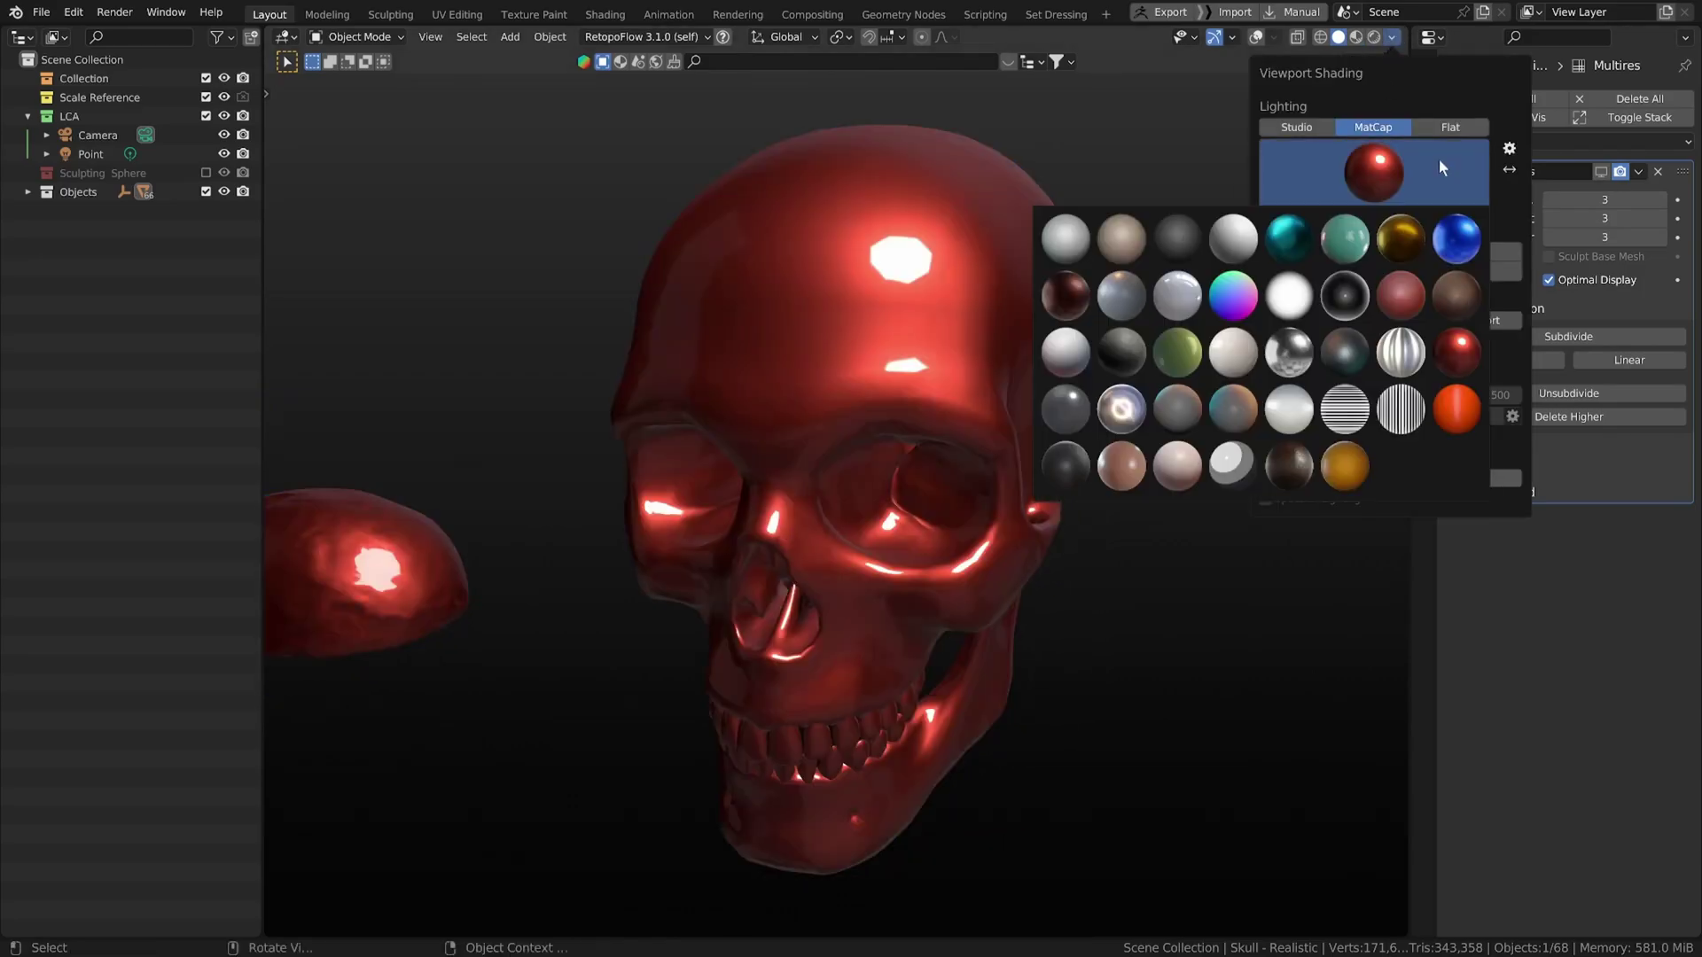
{"action": "left_click", "coordinate": [1461, 250]}
{"action": "mouse_move", "coordinate": [1090, 361]}
{"action": "middle_mouse_down"}
{"action": "mouse_move", "coordinate": [1037, 353]}
{"action": "mouse_move", "coordinate": [1041, 304]}
{"action": "mouse_move", "coordinate": [1076, 324]}
{"action": "middle_mouse_up"}
{"action": "scroll", "coordinate": [1074, 315], "scroll_direction": "up", "scroll_amount": 2}
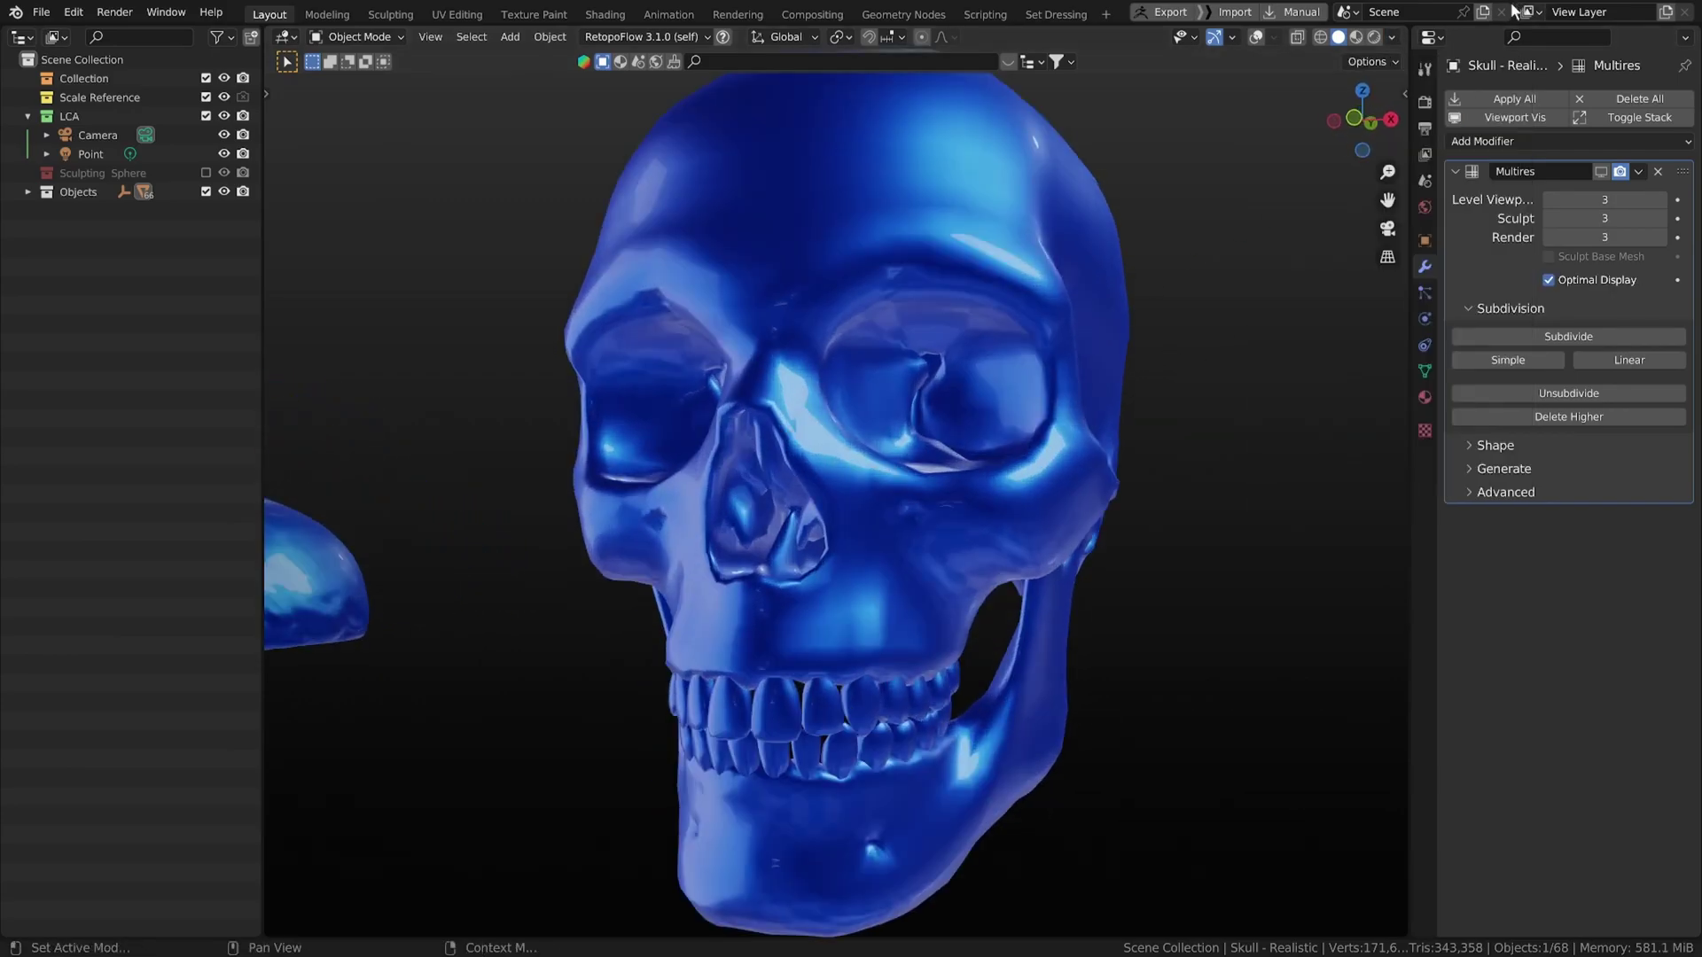
- Enable the Shadow, Cavity and Outline options for the solid viewport shading
{"action": "left_click", "coordinate": [1393, 38]}
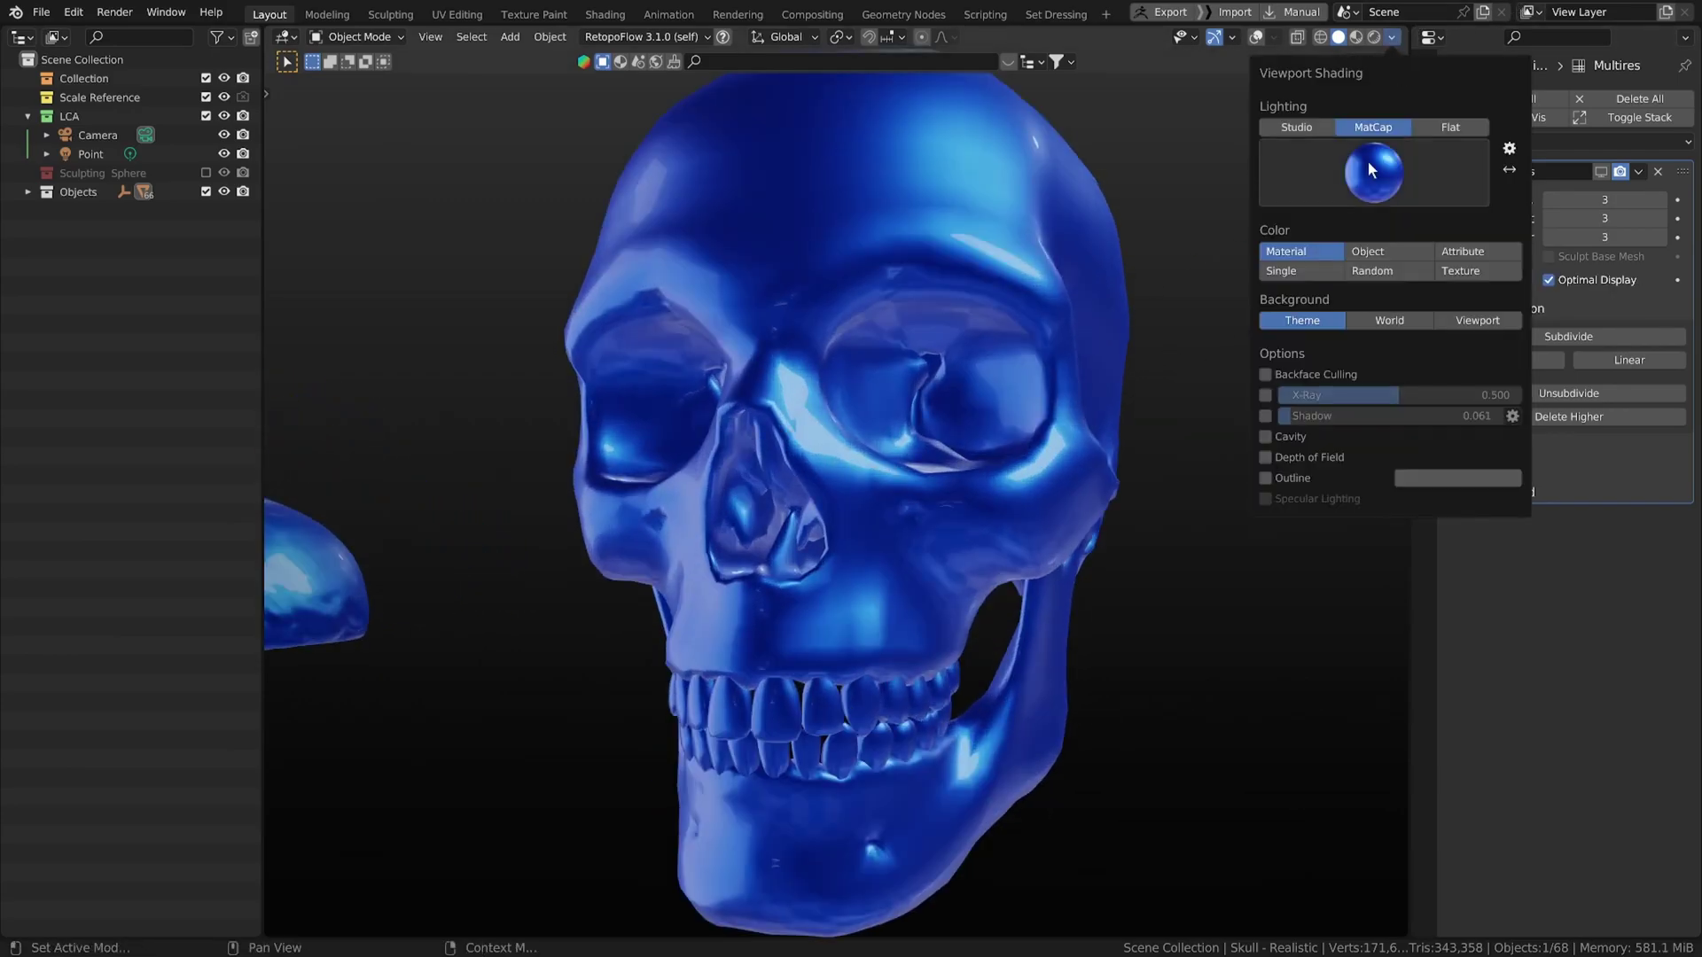
{"action": "left_click", "coordinate": [1264, 415]}
{"action": "left_click", "coordinate": [1264, 436]}
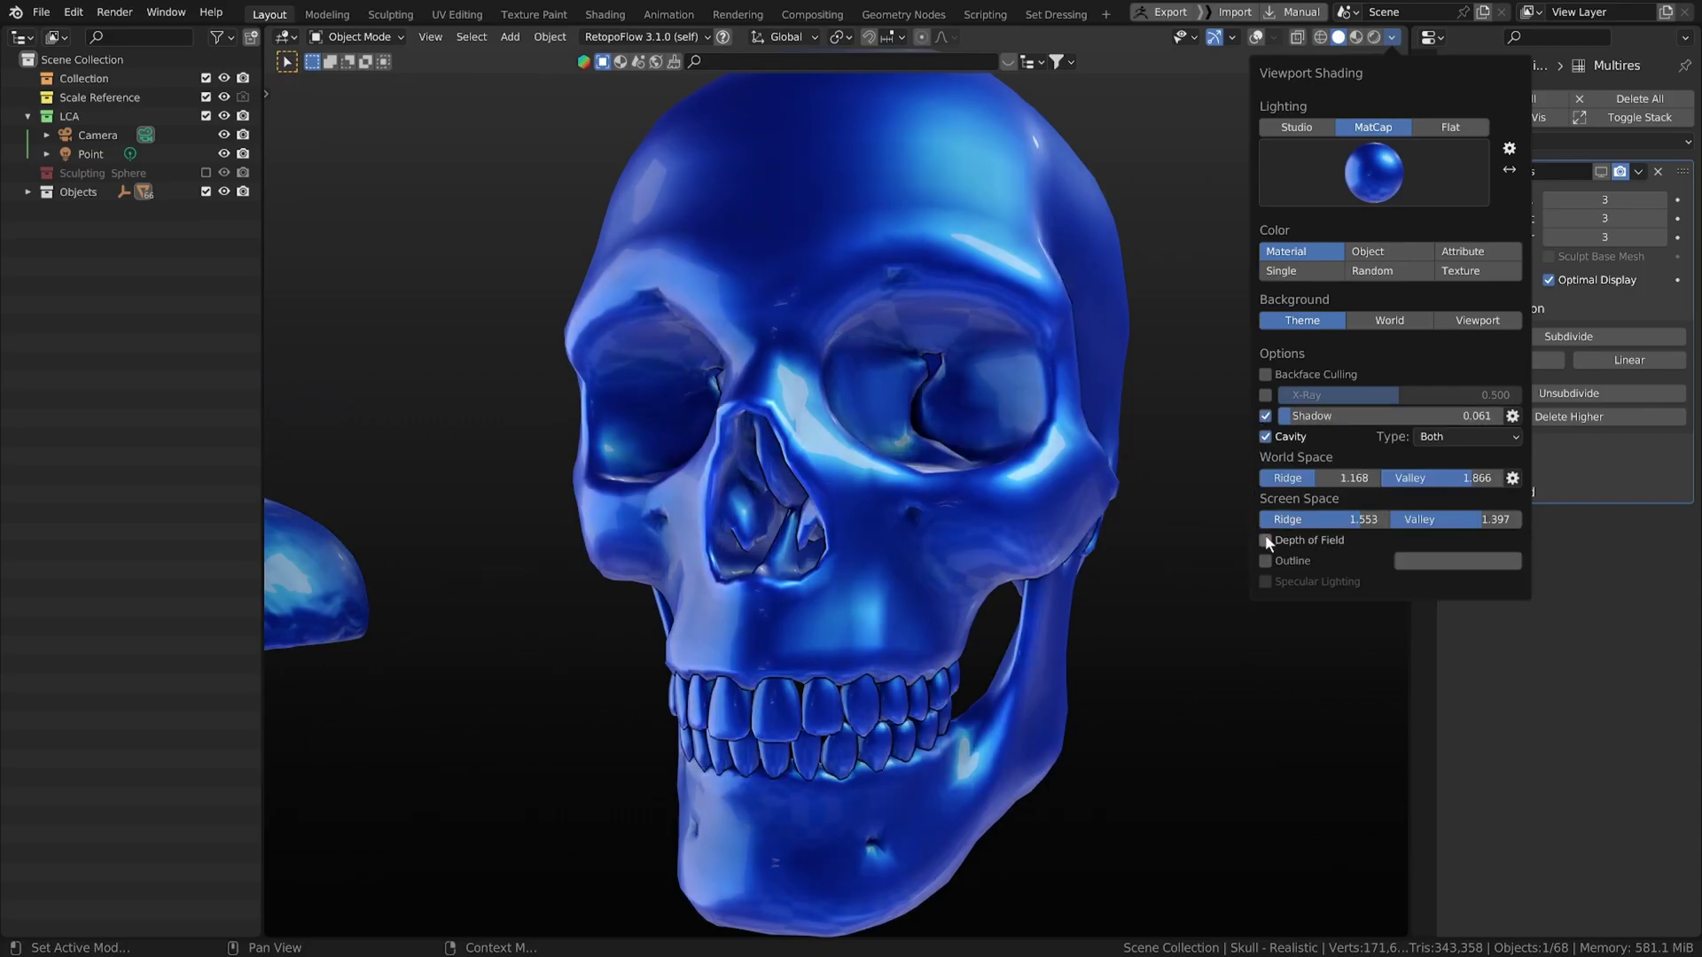
{"action": "left_click", "coordinate": [1267, 560]}
- Deselect everything and examine the shadow, cavity and outline effects on the skull and along the side of the train
{"action": "scroll", "coordinate": [1050, 540], "scroll_direction": "down", "scroll_amount": 4}
{"action": "middle_click_drag", "start_coordinate": [1050, 539], "coordinate": [1074, 547]}
{"action": "scroll", "coordinate": [1047, 535], "scroll_direction": "up", "scroll_amount": 1}
{"action": "left_click", "coordinate": [1072, 537]}
{"action": "scroll", "coordinate": [1073, 537], "scroll_direction": "down", "scroll_amount": 2}
{"action": "middle_click_drag", "start_coordinate": [872, 601], "coordinate": [985, 622], "text": "shift"}
{"action": "middle_click_drag", "start_coordinate": [502, 675], "coordinate": [567, 679]}
{"action": "middle_click_drag", "start_coordinate": [567, 679], "coordinate": [1248, 674], "text": "shift"}
- Apply the dark grey matcap, first in the last row, and view the skull close up
{"action": "left_click", "coordinate": [1393, 38]}
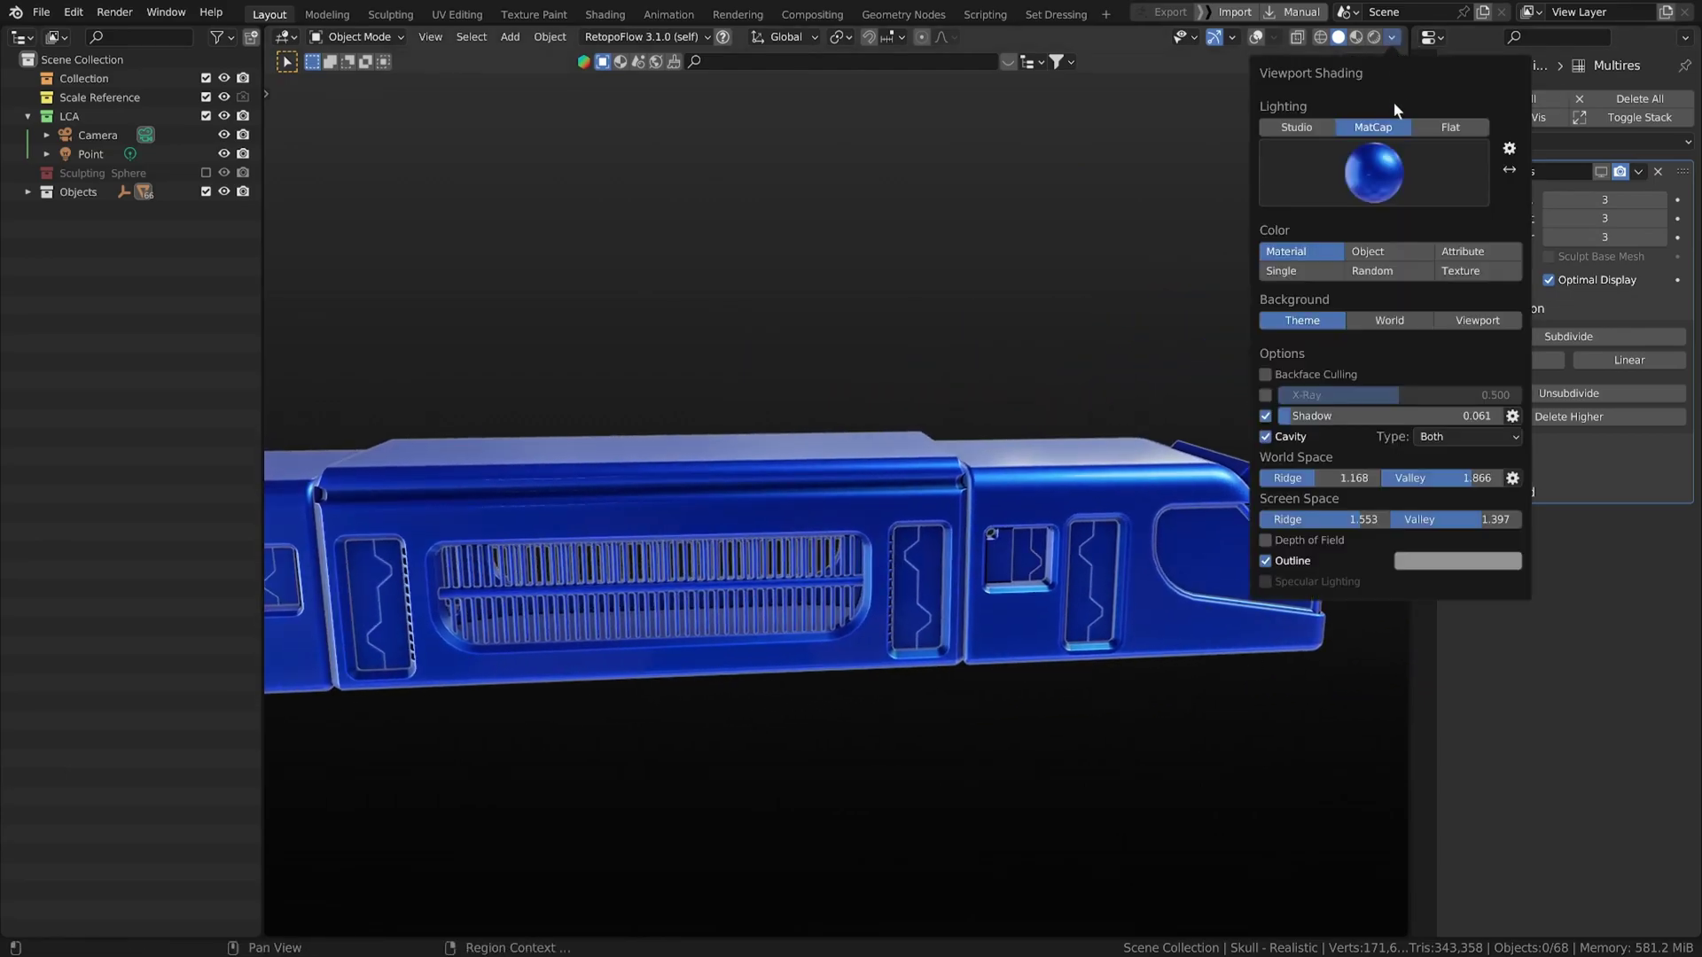
{"action": "left_click", "coordinate": [1390, 172]}
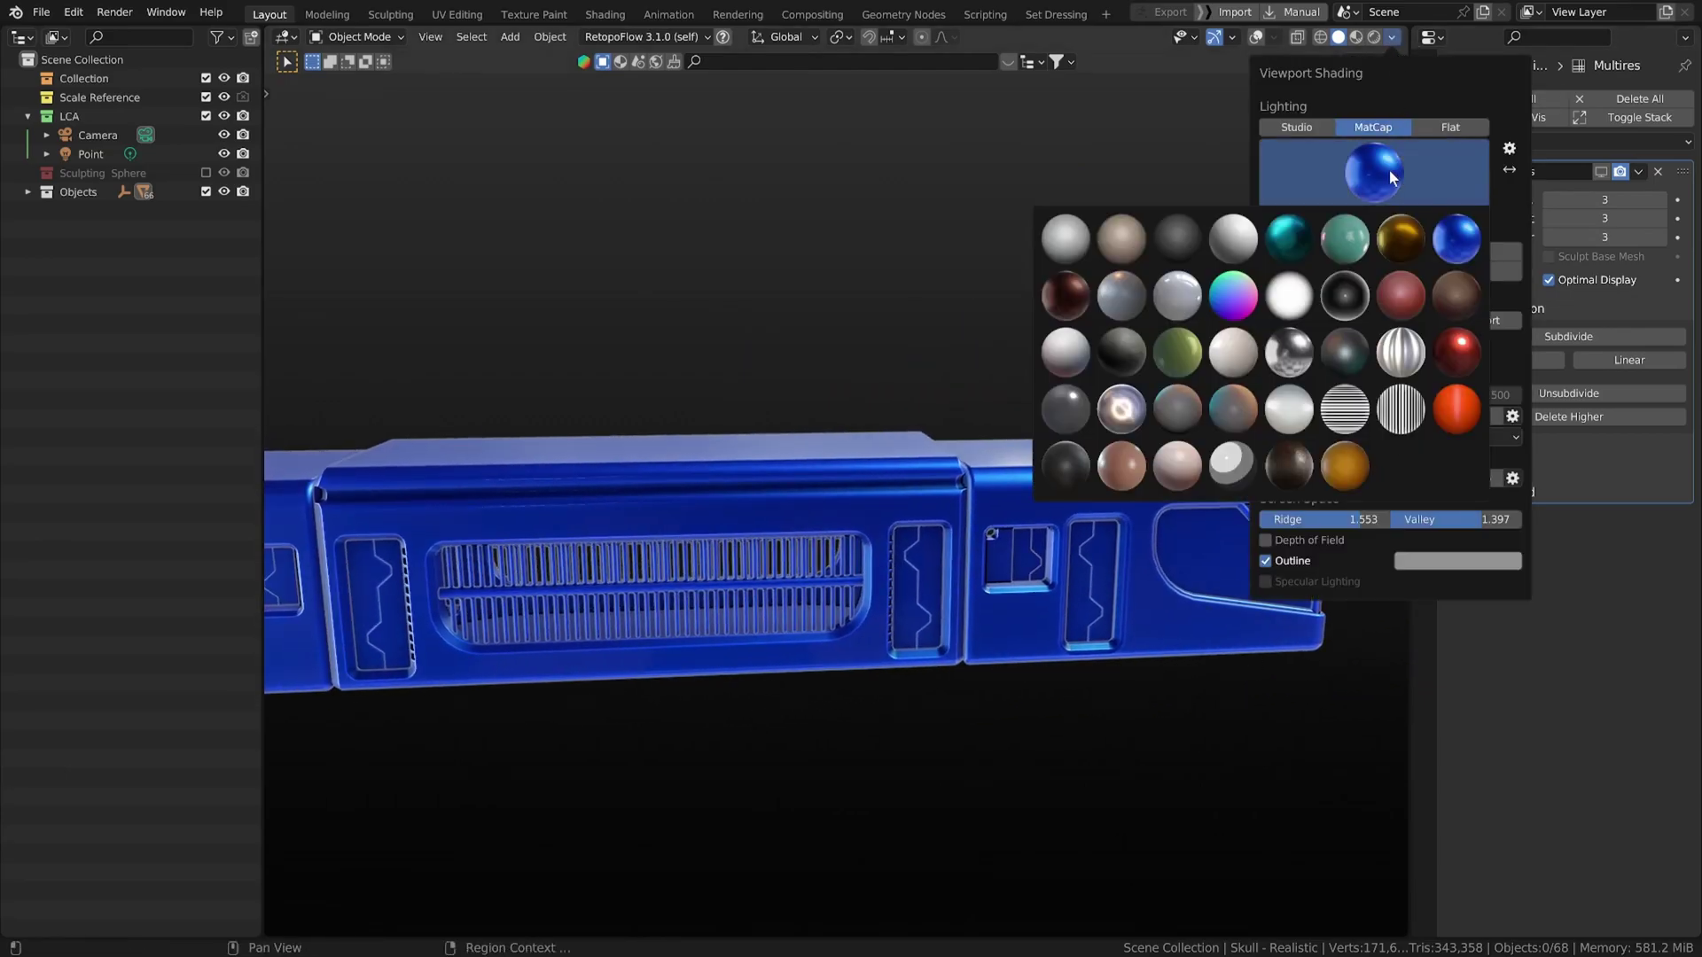
{"action": "left_click", "coordinate": [1067, 467]}
{"action": "middle_click_drag", "start_coordinate": [1046, 491], "coordinate": [869, 556], "text": "shift"}
{"action": "scroll", "coordinate": [1014, 490], "scroll_direction": "up", "scroll_amount": 2}
{"action": "scroll", "coordinate": [997, 529], "scroll_direction": "up", "scroll_amount": 1}
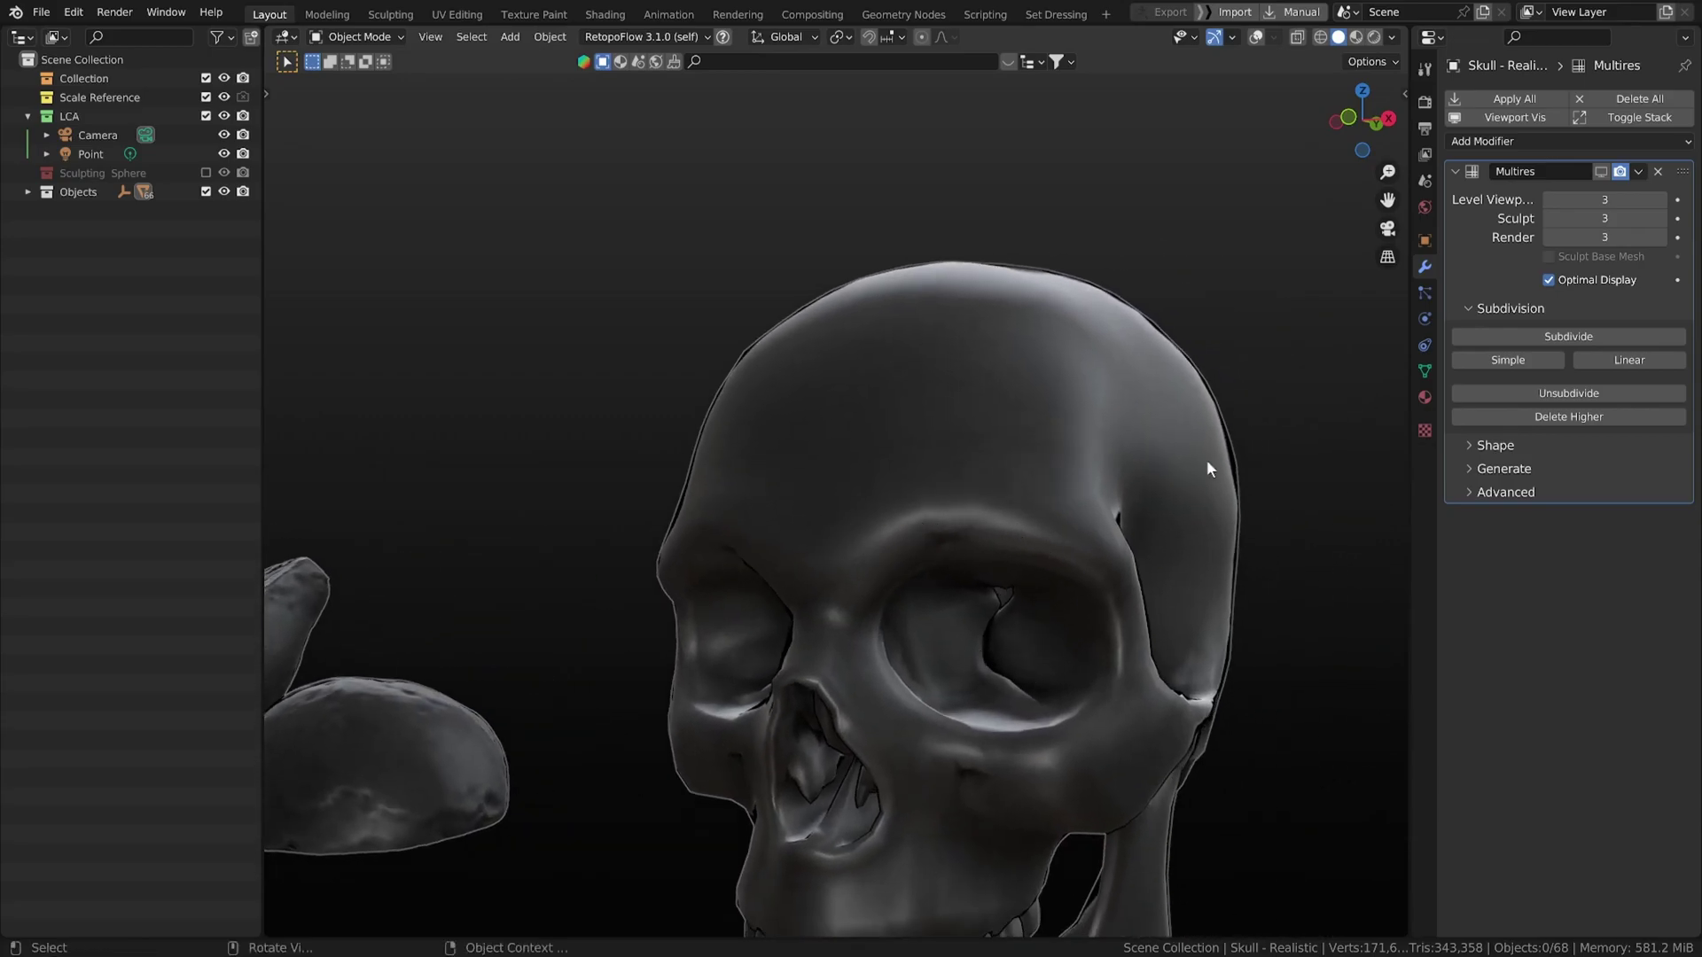
- Apply the grey matcap with an orange rim, third in the fourth row, and view the train, fruit and skull
{"action": "left_click", "coordinate": [1391, 38]}
{"action": "left_click", "coordinate": [1353, 173]}
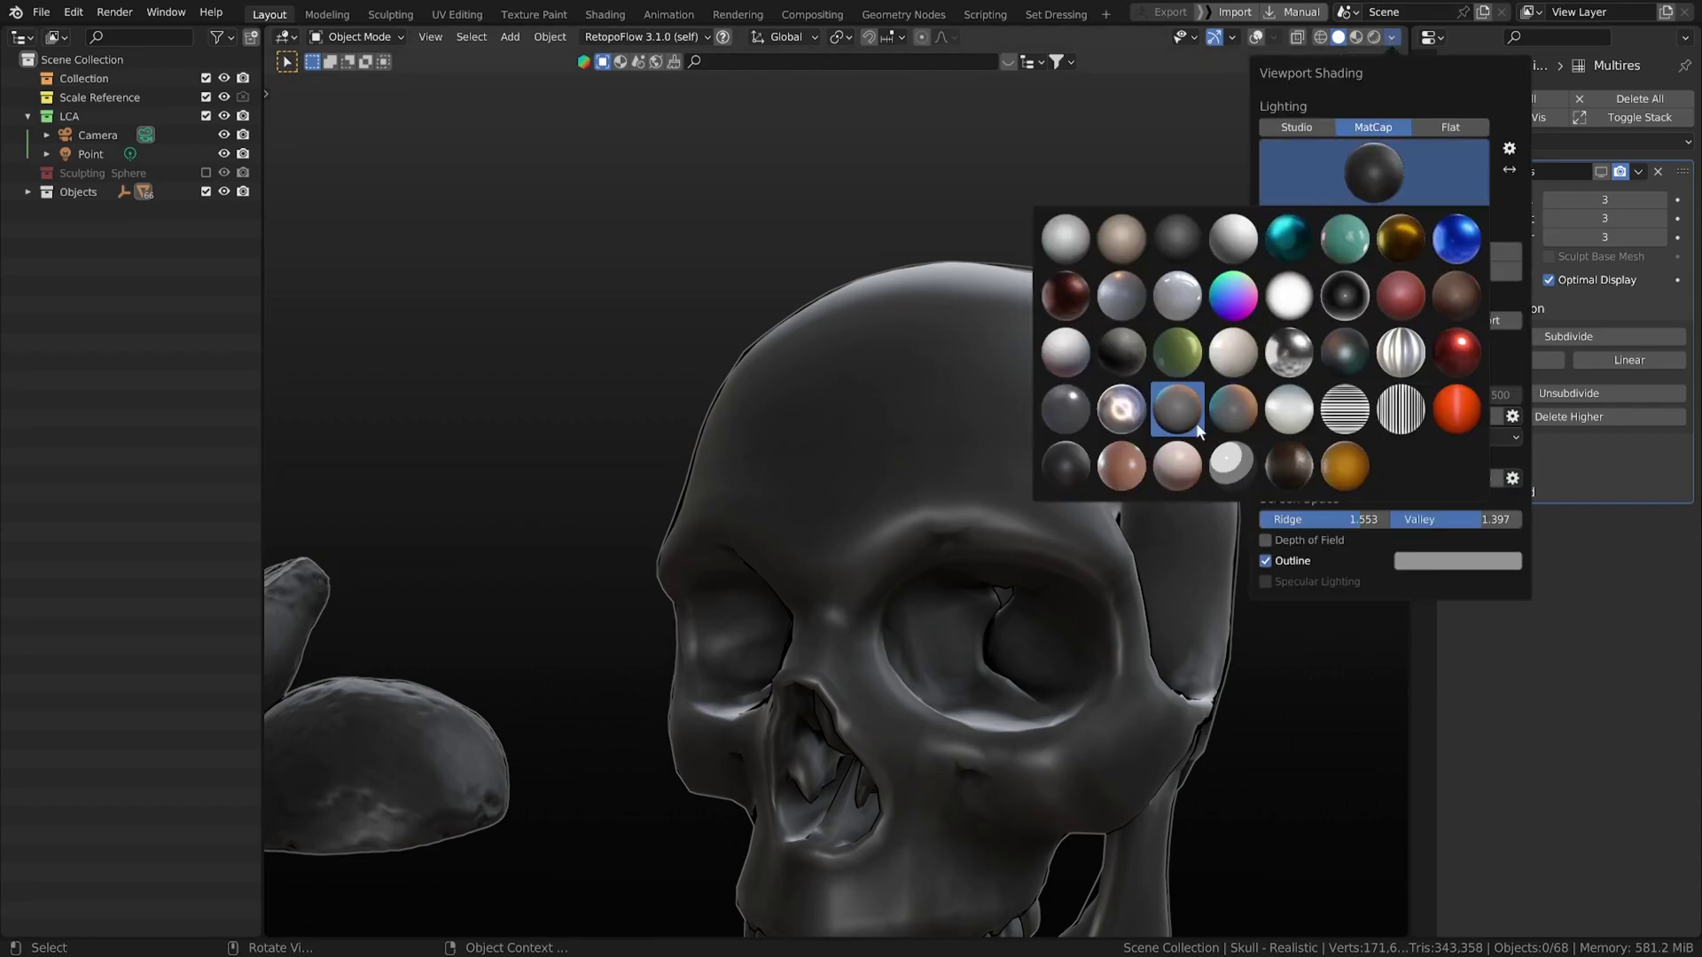
{"action": "left_click", "coordinate": [1218, 415]}
{"action": "scroll", "coordinate": [1143, 423], "scroll_direction": "down", "scroll_amount": 4}
{"action": "scroll", "coordinate": [1095, 419], "scroll_direction": "down", "scroll_amount": 1}
{"action": "middle_click_drag", "start_coordinate": [1054, 409], "coordinate": [1337, 427], "text": "shift"}
{"action": "middle_click_drag", "start_coordinate": [917, 453], "coordinate": [1018, 445], "text": "shift"}
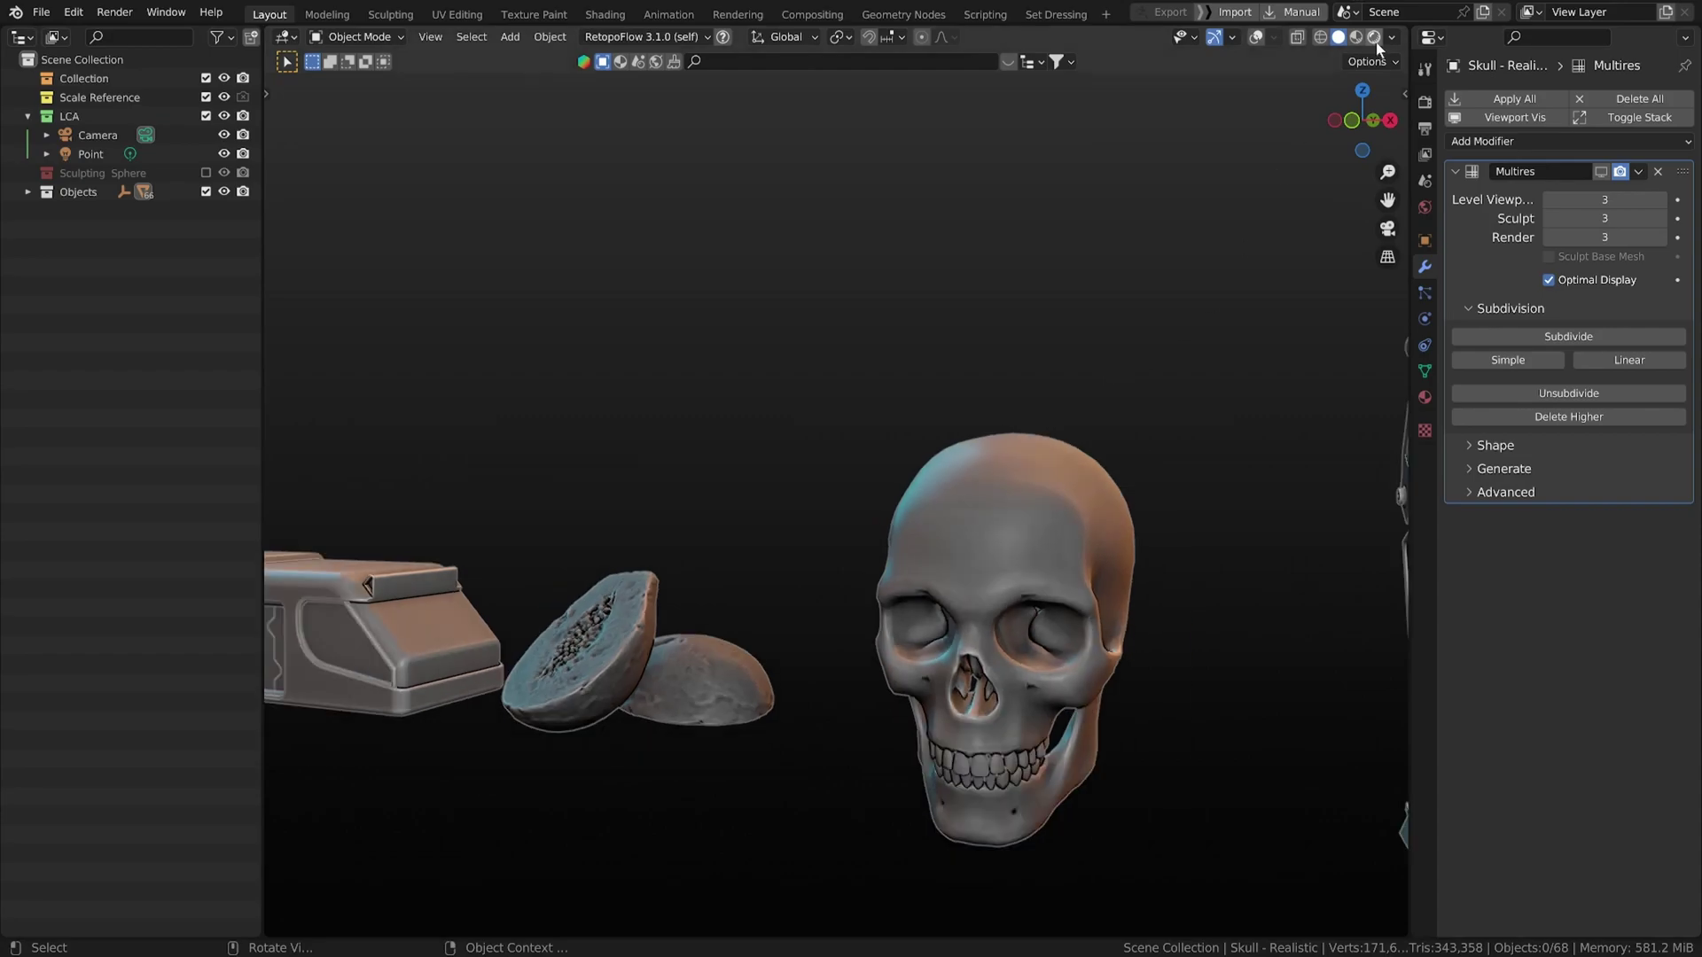
- Apply the orange and teal matcap, fourth in the fourth row, and select the head of the walking robot
{"action": "left_click", "coordinate": [1390, 37]}
{"action": "left_click", "coordinate": [1379, 186]}
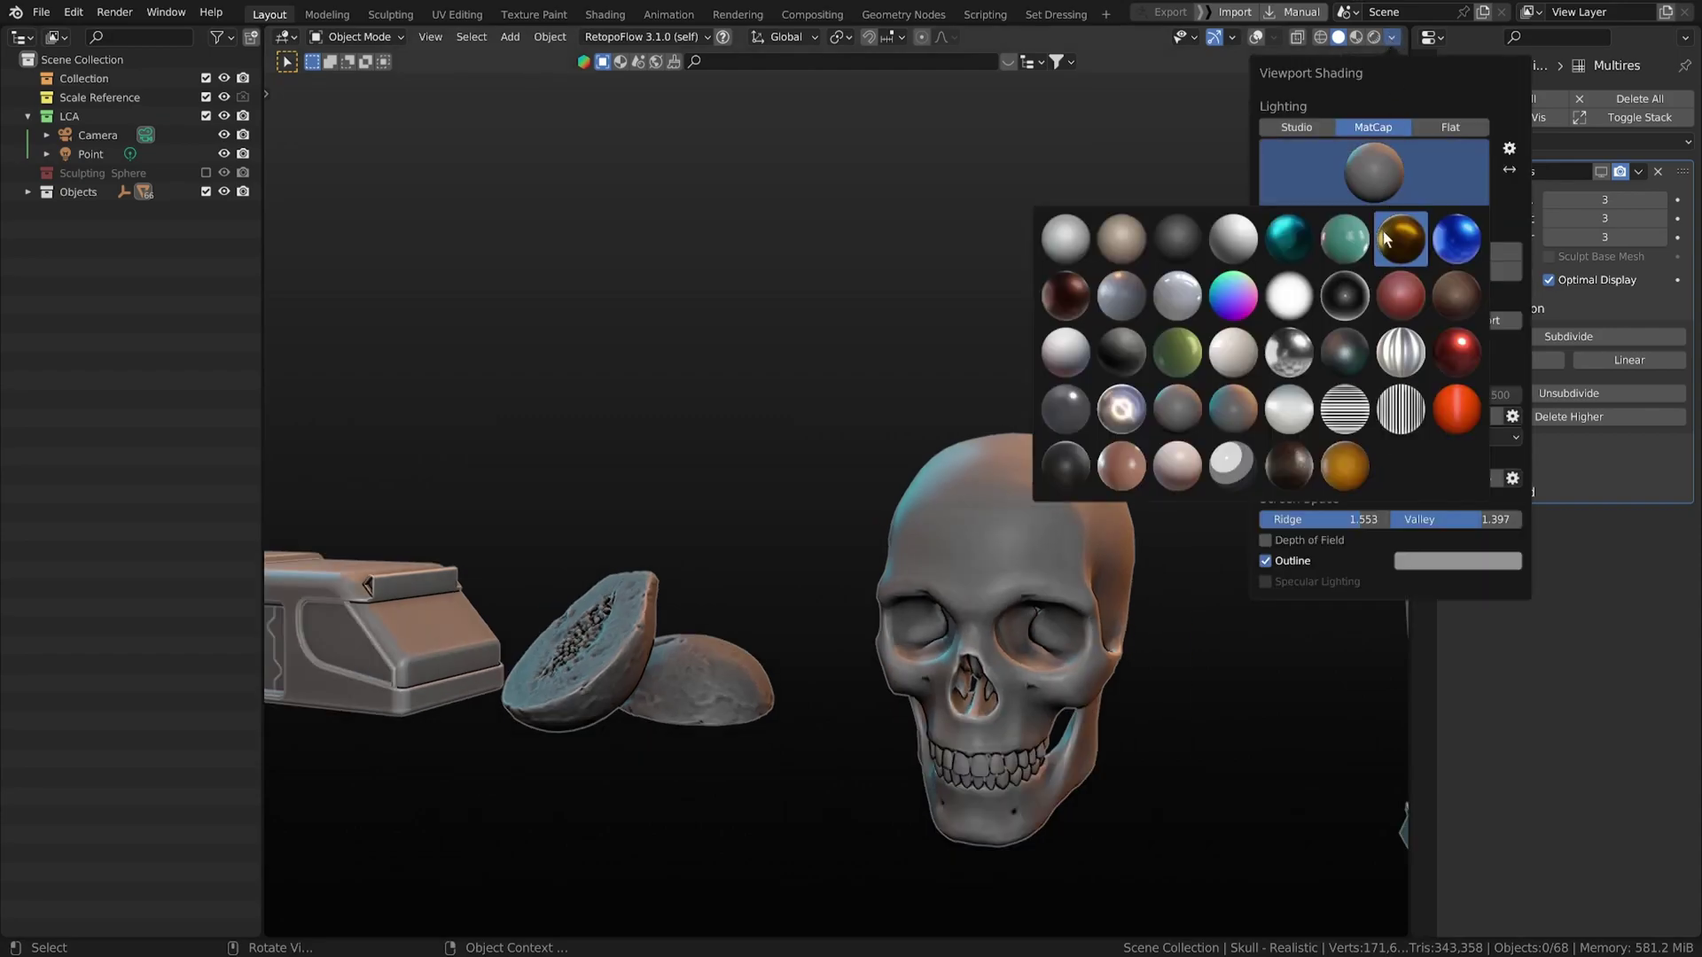
{"action": "left_click", "coordinate": [1238, 405]}
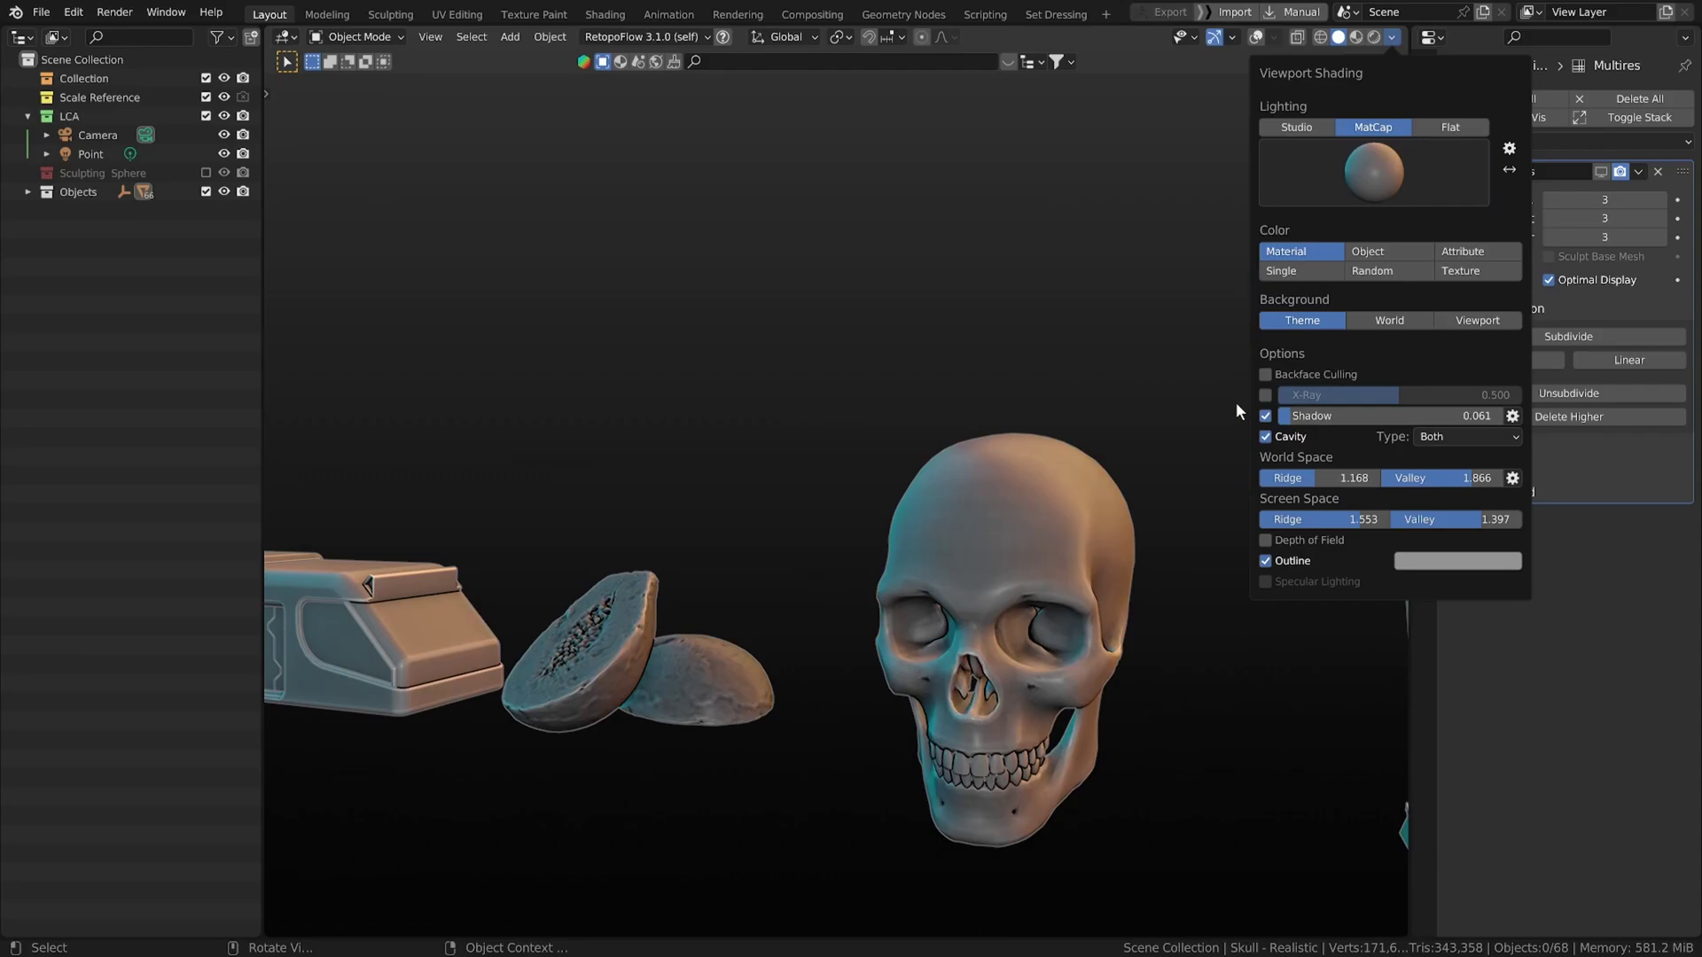
{"action": "mouse_move", "coordinate": [1183, 403]}
{"action": "middle_mouse_down"}
{"action": "mouse_move", "coordinate": [1113, 487]}
{"action": "mouse_move", "coordinate": [988, 466]}
{"action": "mouse_move", "coordinate": [1042, 508]}
{"action": "mouse_move", "coordinate": [1090, 462]}
{"action": "middle_mouse_up"}
{"action": "left_click", "coordinate": [1152, 448]}
{"action": "middle_click_drag", "start_coordinate": [1194, 425], "coordinate": [1019, 355]}
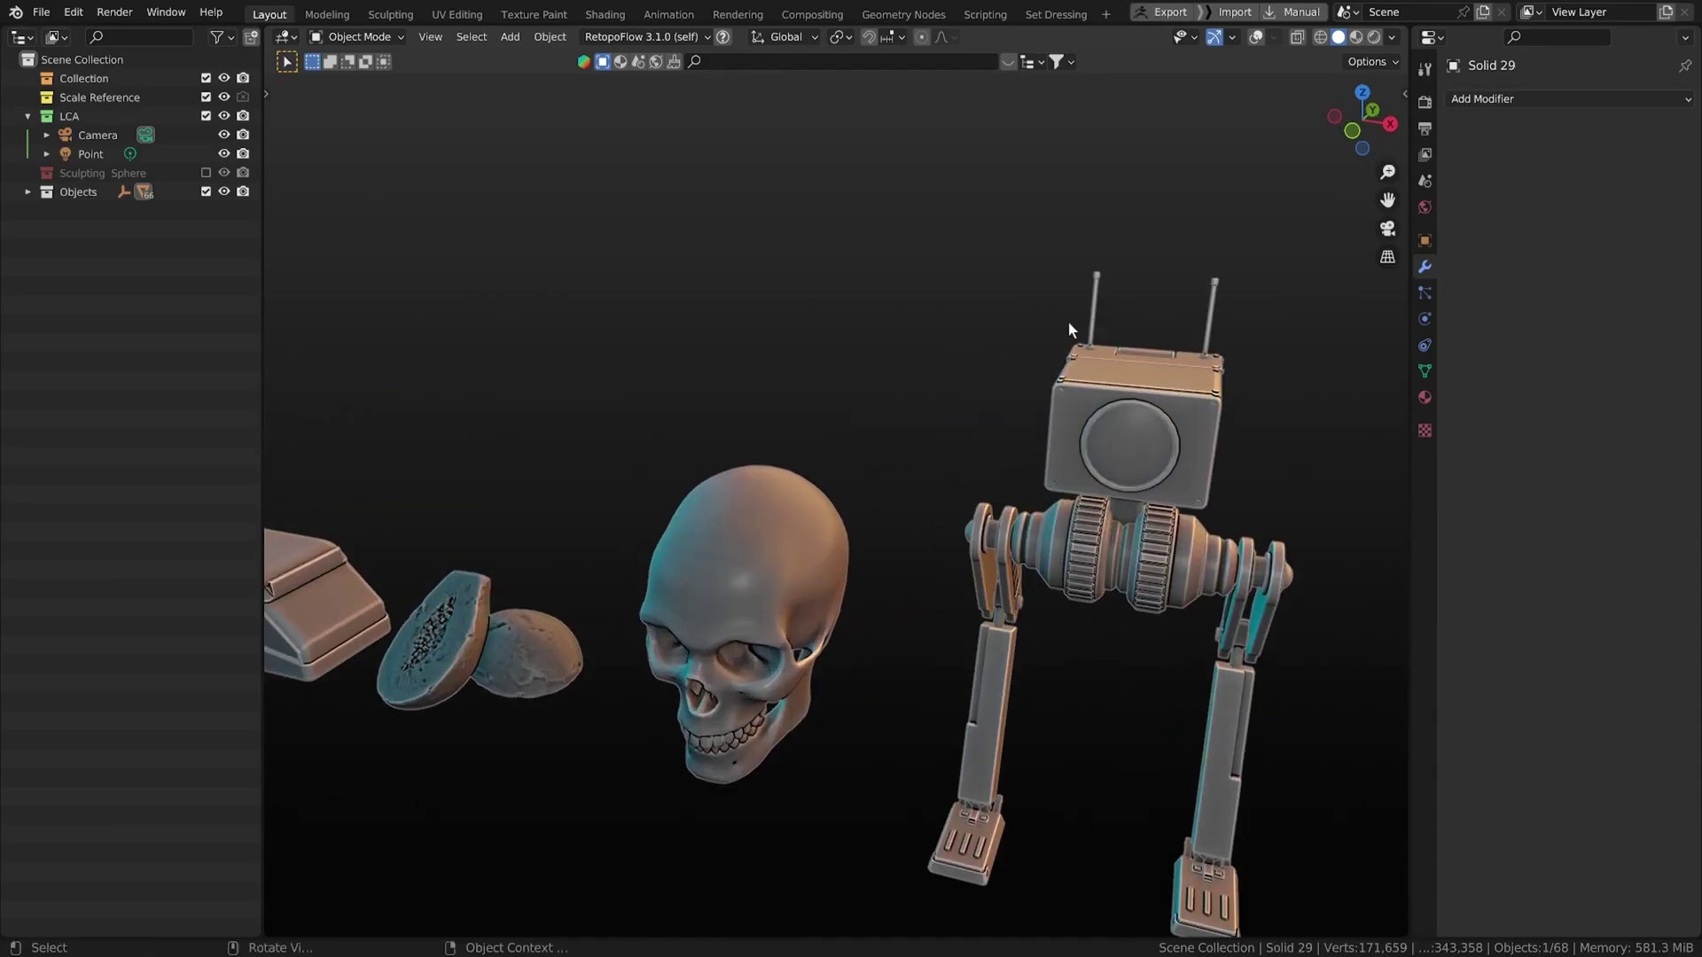
- Show the viewport overlays and box-select the whole row of models together with the point light
{"action": "key", "text": "alt+shift+z"}
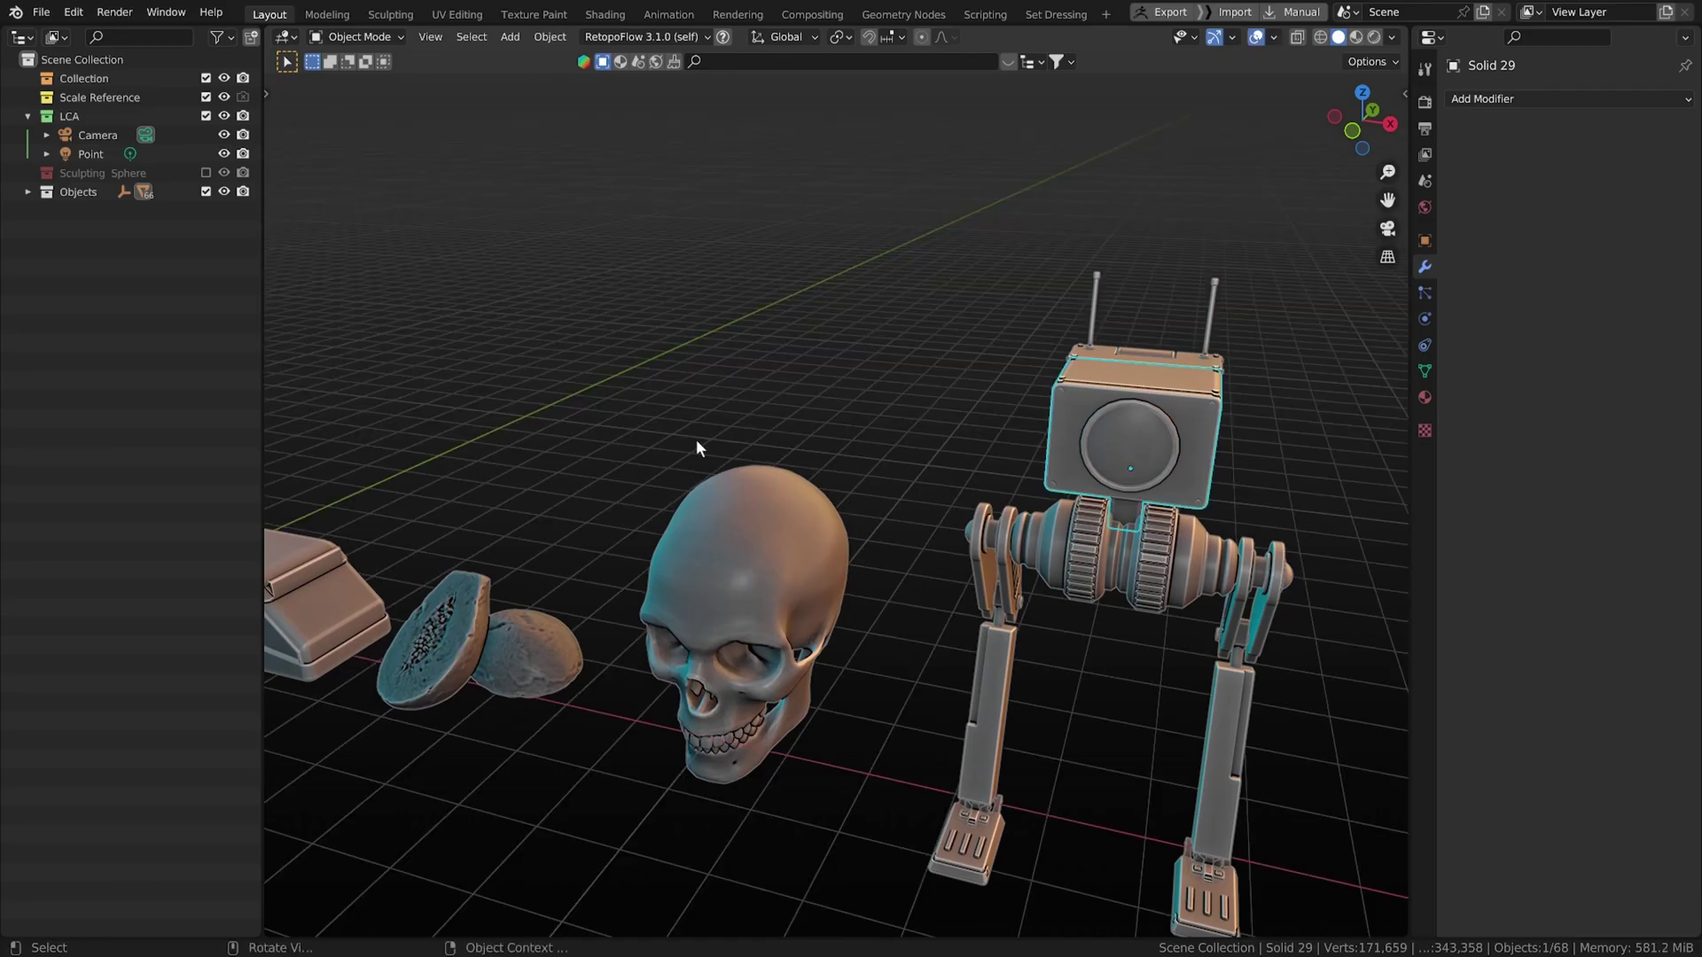
{"action": "scroll", "coordinate": [665, 454], "scroll_direction": "down", "scroll_amount": 6}
{"action": "middle_click_drag", "start_coordinate": [647, 465], "coordinate": [794, 471], "text": "shift"}
{"action": "left_click_drag", "start_coordinate": [356, 367], "coordinate": [1203, 709]}
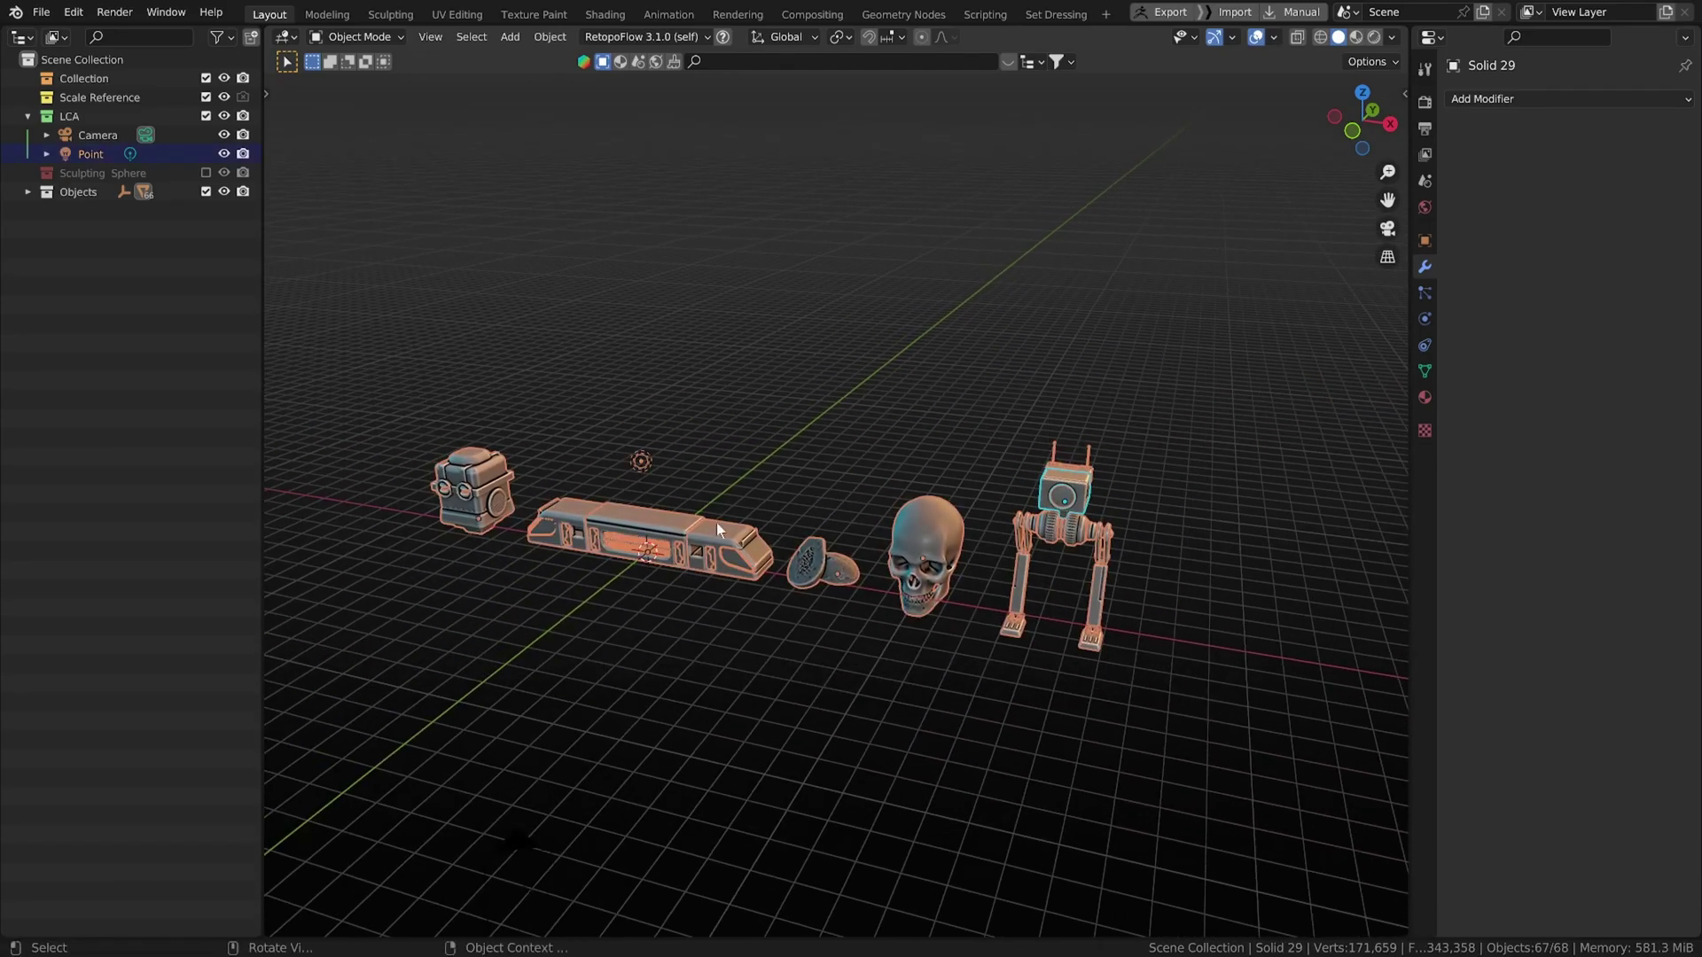
- Exclude the Objects collection from the view layer and delete the point light
{"action": "left_click", "coordinate": [205, 191]}
{"action": "middle_click_drag", "start_coordinate": [618, 381], "coordinate": [645, 382]}
{"action": "left_click", "coordinate": [641, 460]}
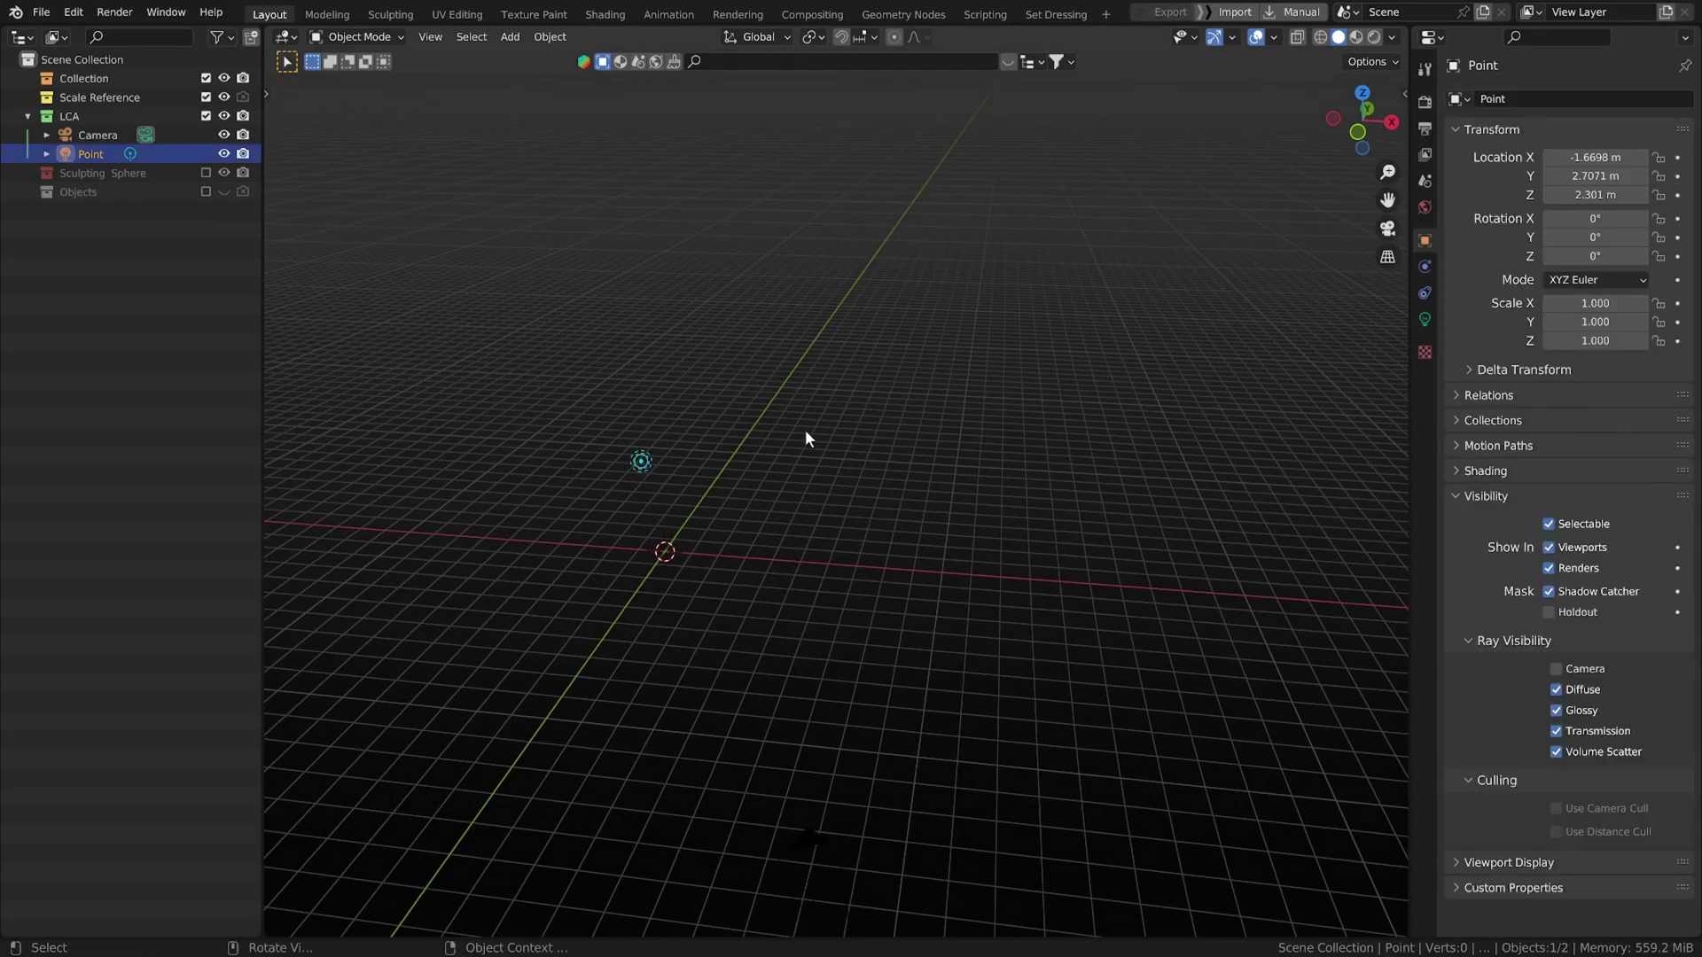
{"action": "key", "text": "x"}
{"action": "left_click", "coordinate": [709, 423]}
{"action": "middle_click_drag", "start_coordinate": [677, 465], "coordinate": [695, 444]}
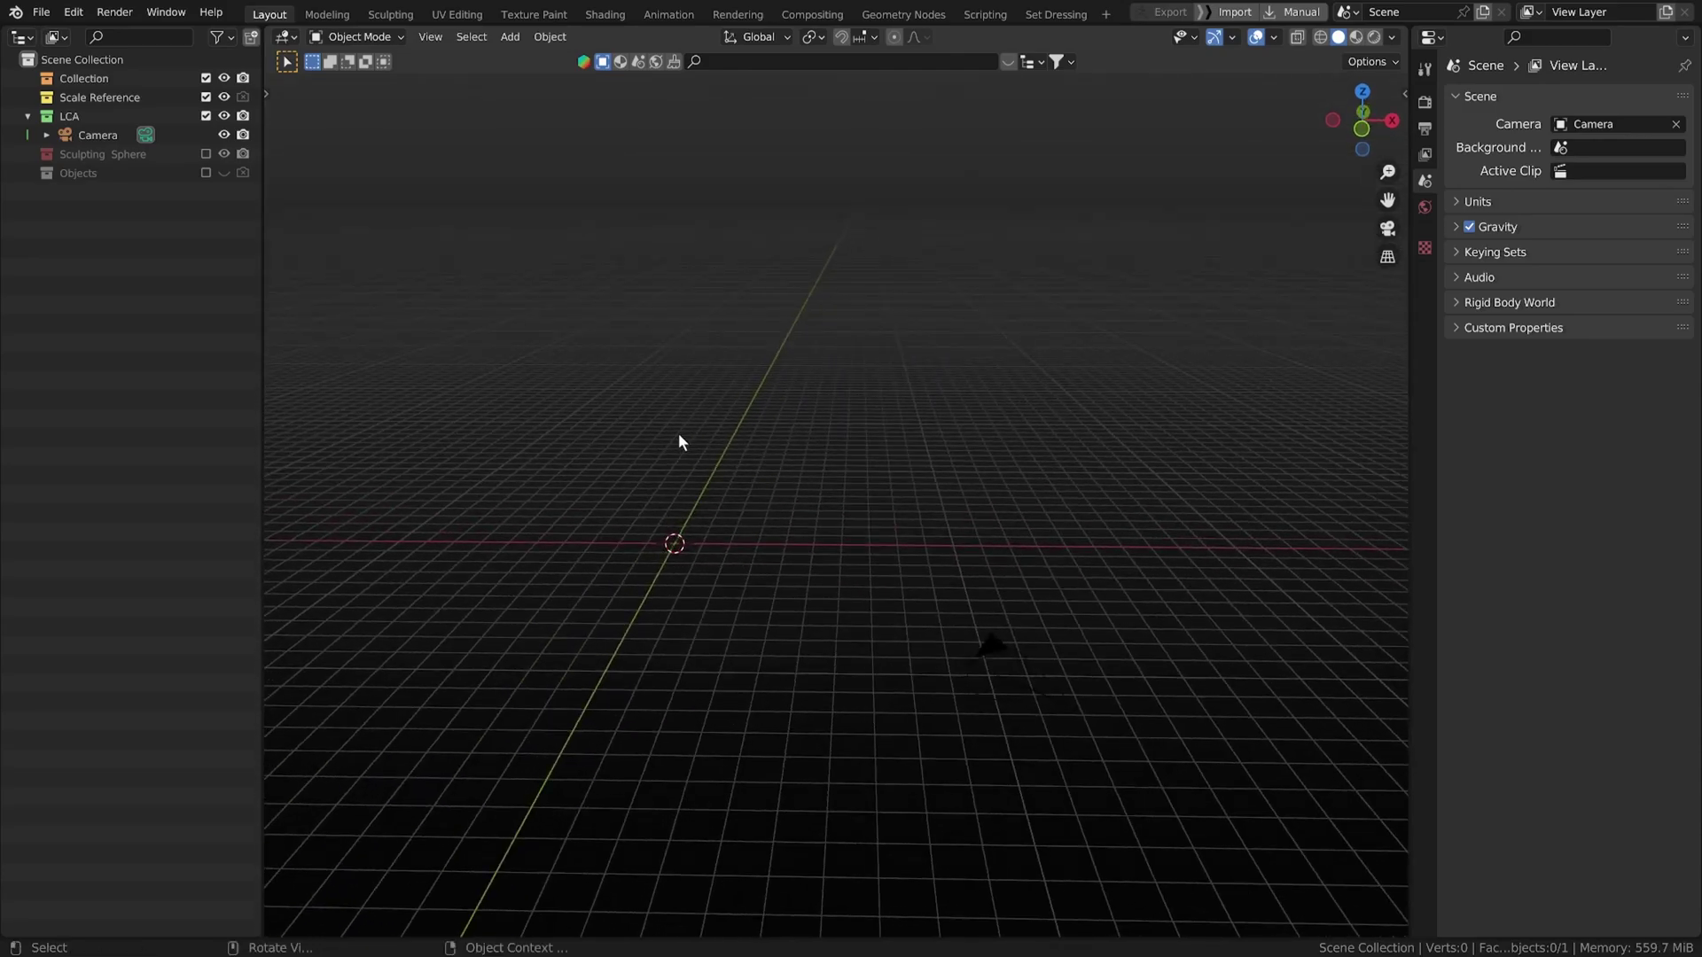
- Add an ico sphere at the origin with 4 subdivisions, seen from the front view
{"action": "key", "text": "shift+a"}
{"action": "mouse_move", "coordinate": [679, 434]}
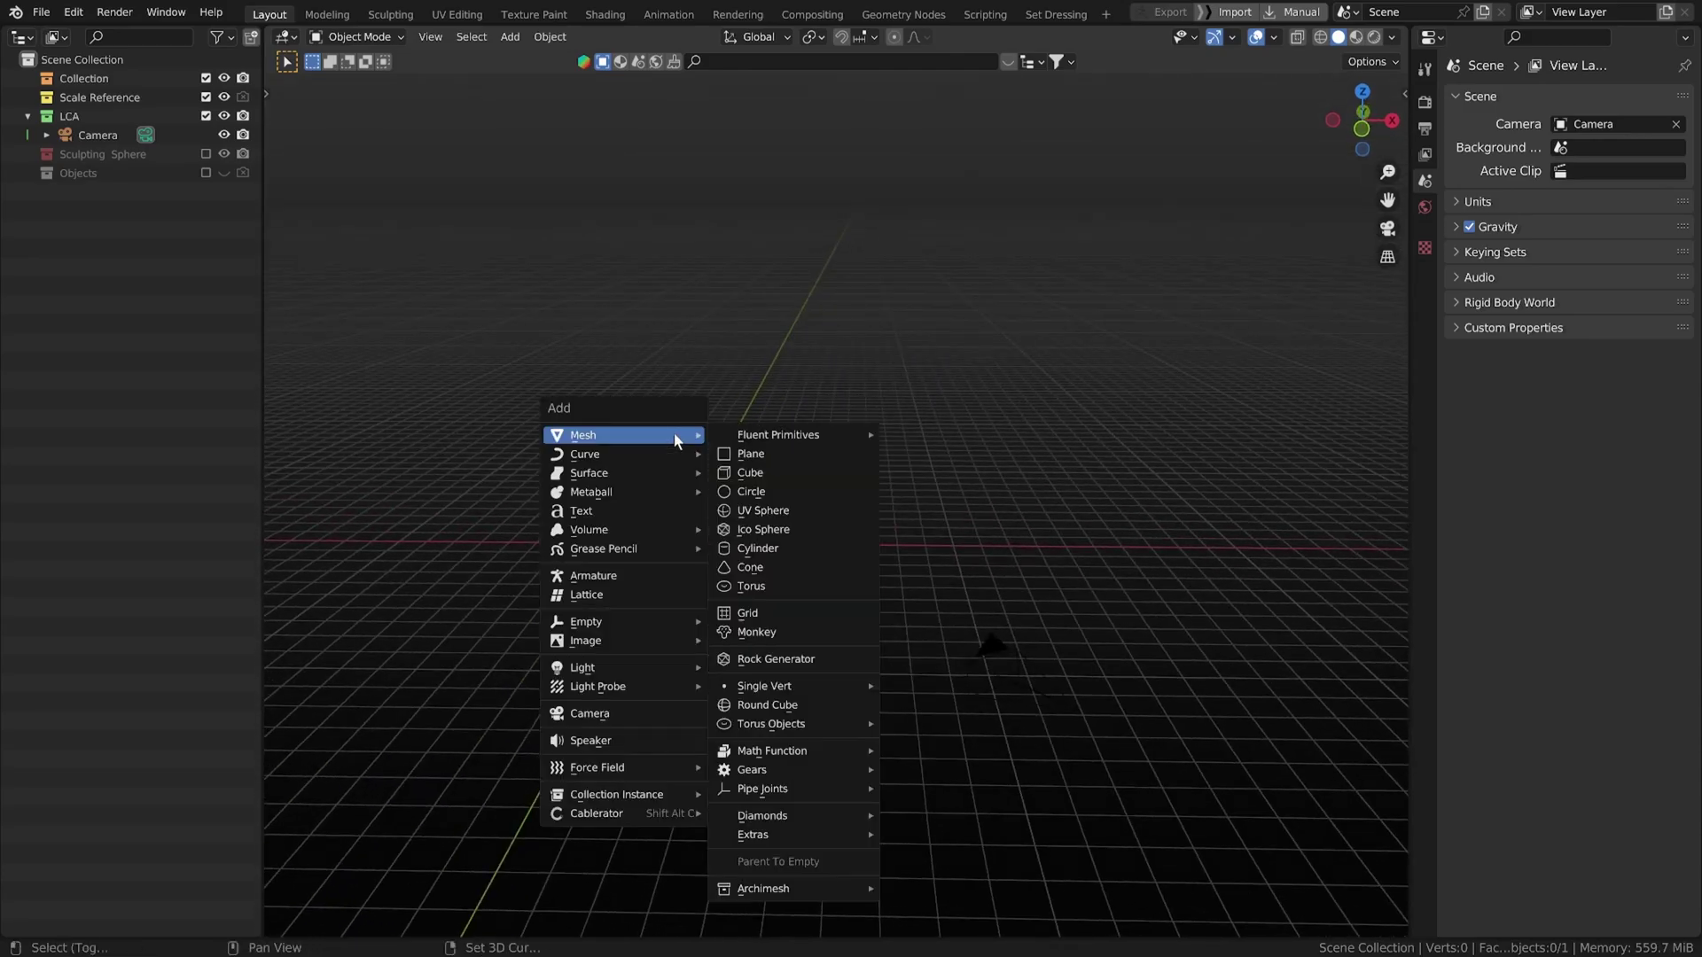
{"action": "left_click", "coordinate": [796, 530]}
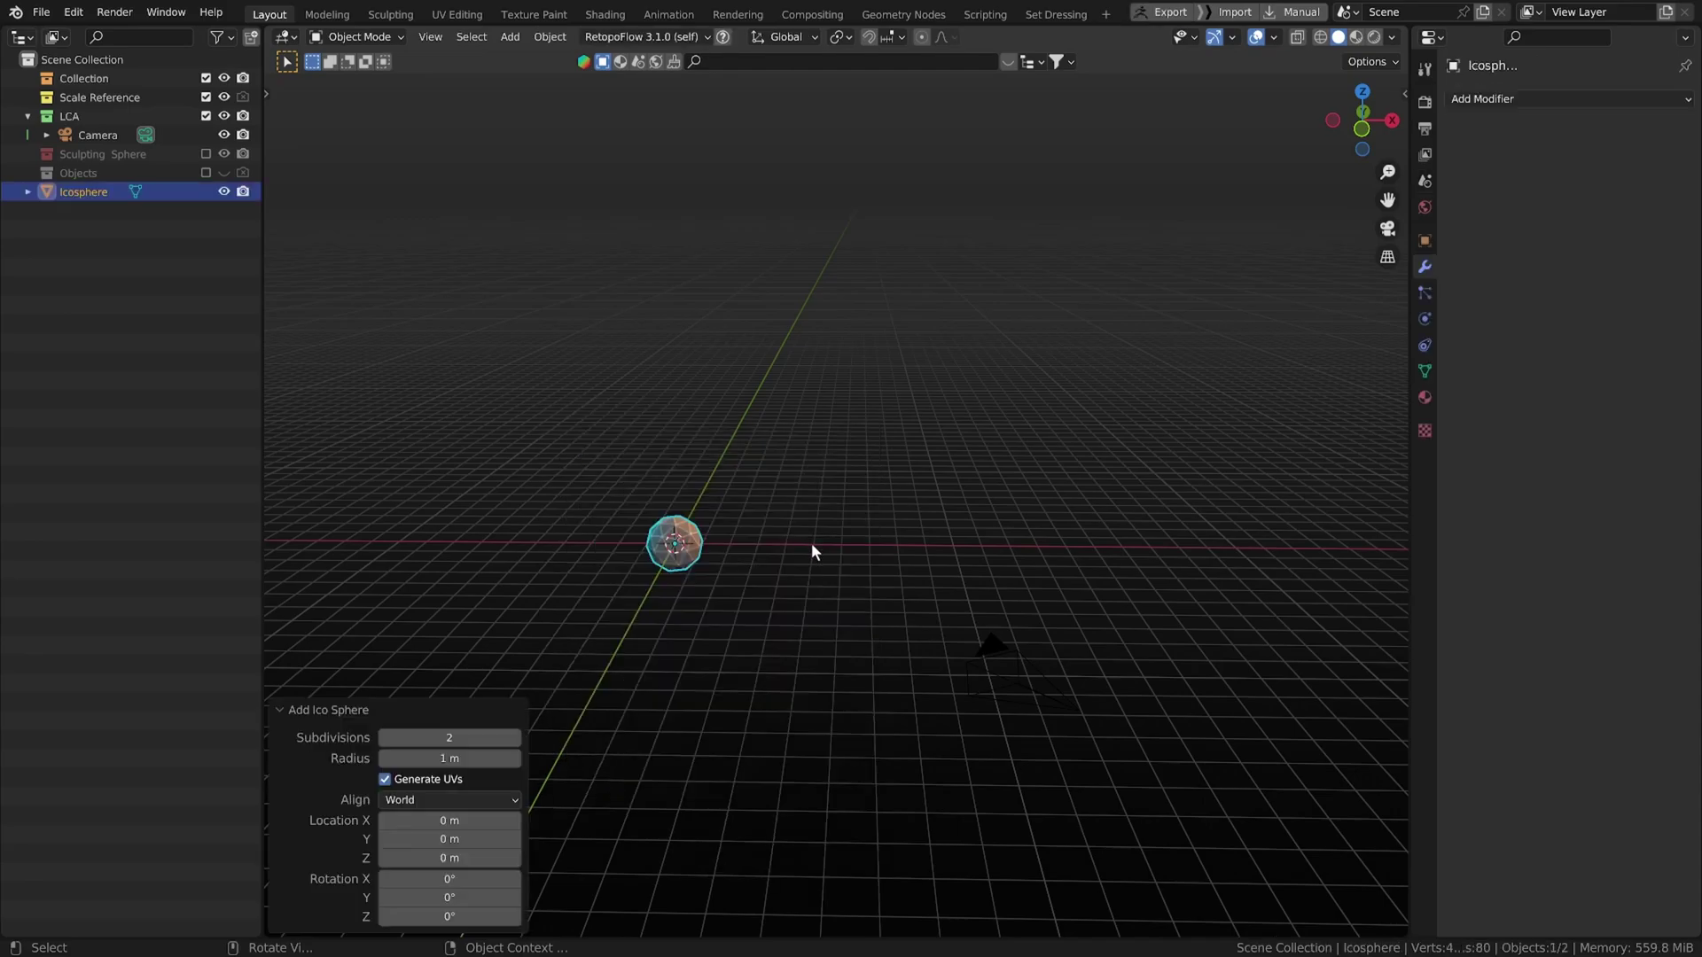
{"action": "key", "text": "KP_1"}
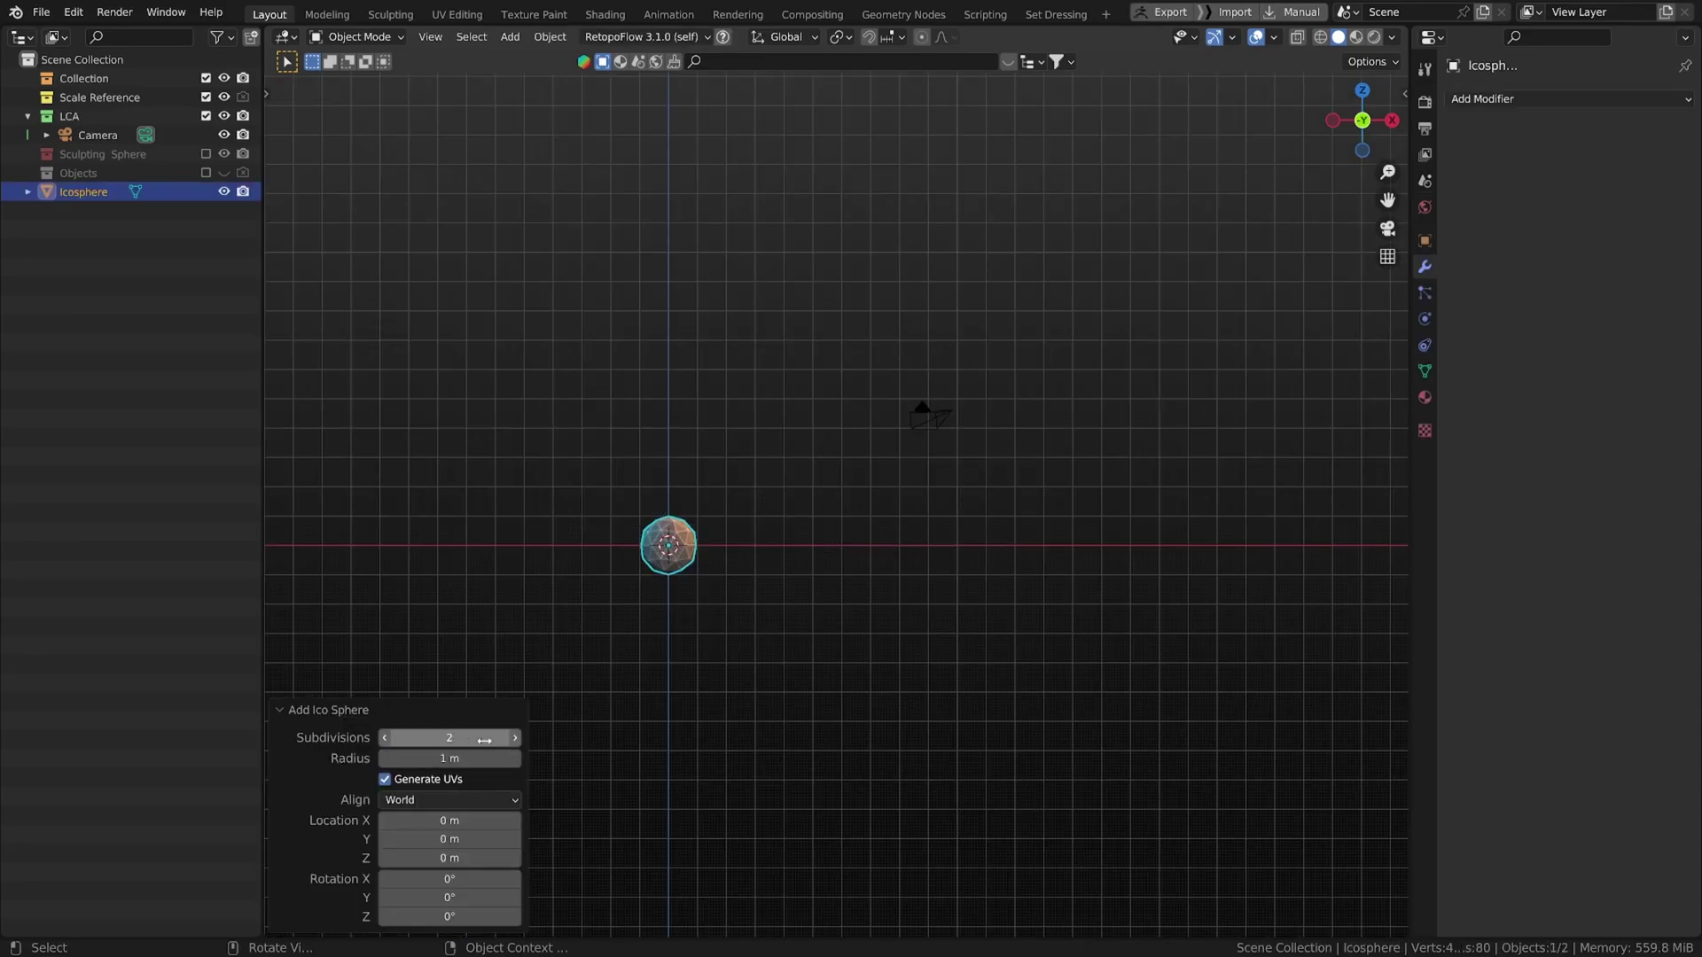
{"action": "left_click", "coordinate": [515, 738]}
{"action": "left_click", "coordinate": [515, 737]}
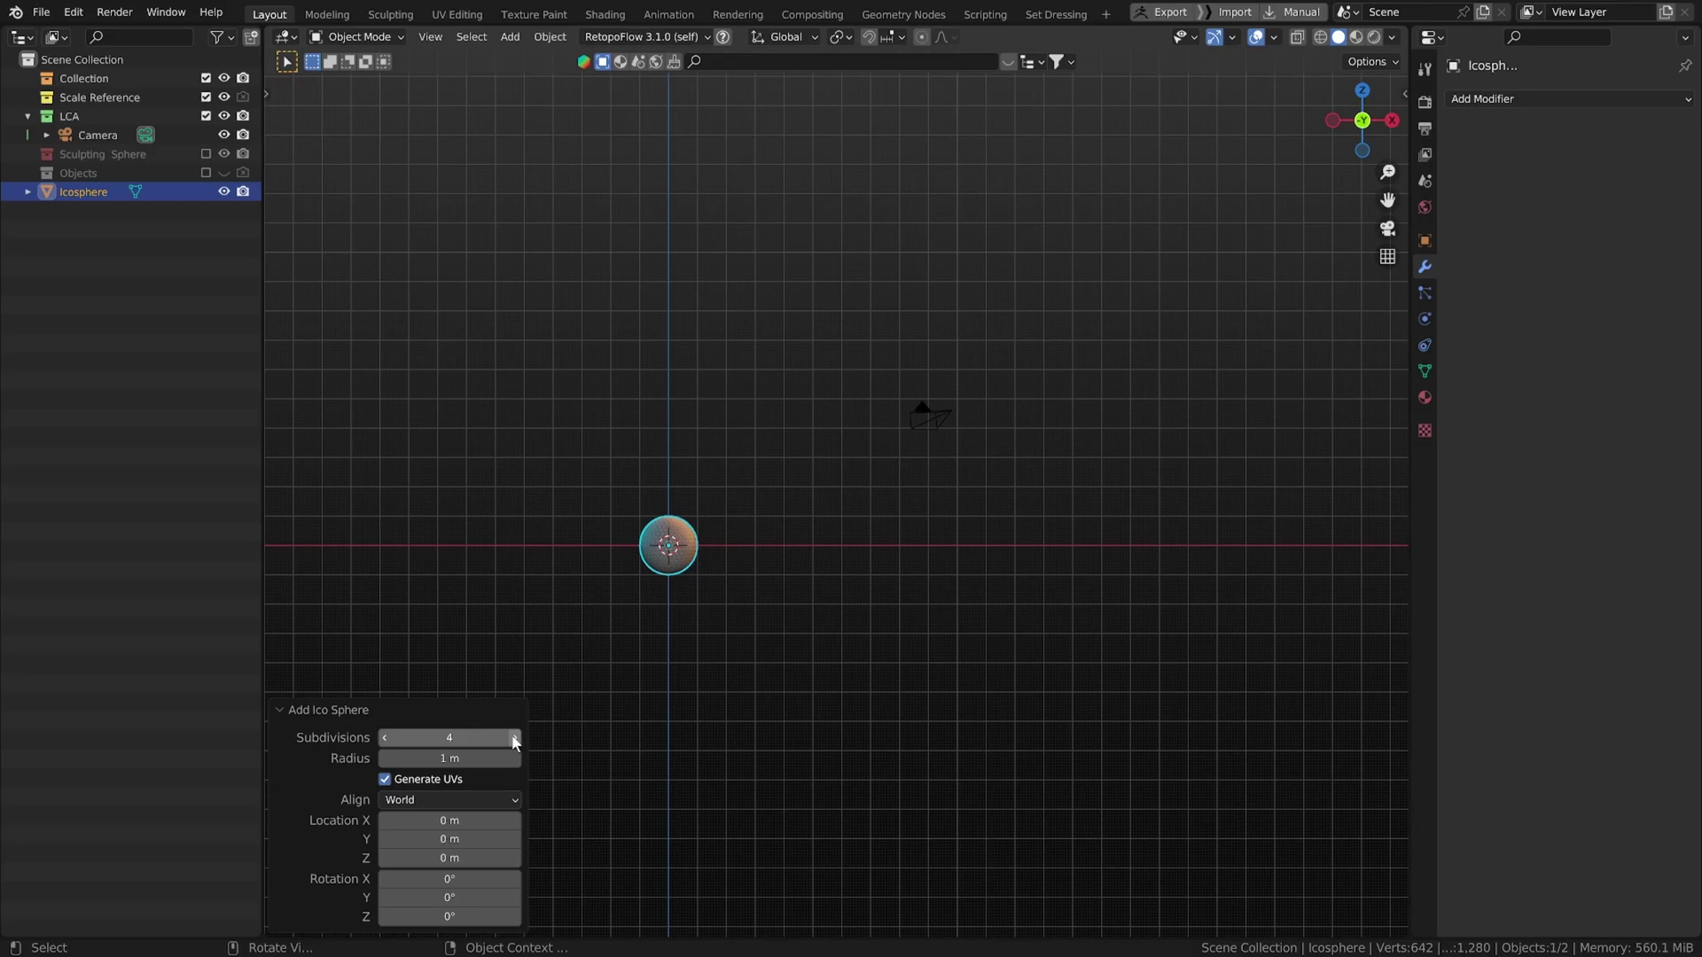
- Add a Subdivision Surface modifier at level 2 to the ico sphere and shade it smooth
{"action": "scroll", "coordinate": [567, 674], "scroll_direction": "up", "scroll_amount": 8}
{"action": "middle_click_drag", "start_coordinate": [567, 673], "coordinate": [1191, 555], "text": "shift"}
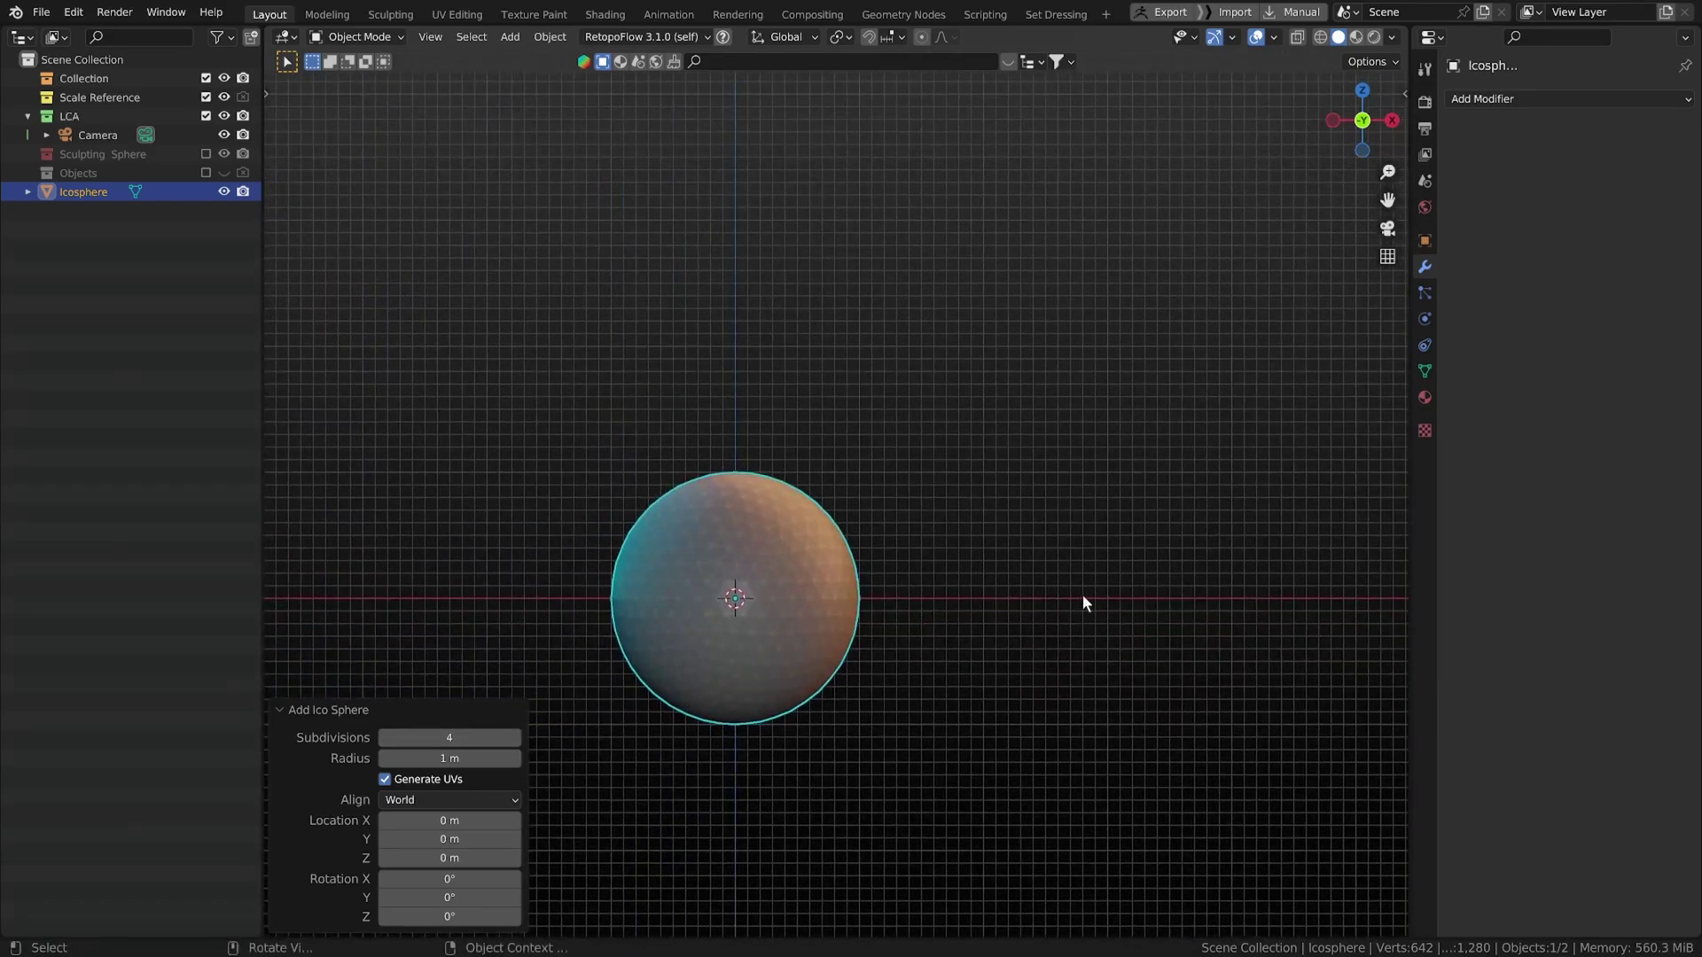
{"action": "left_click", "coordinate": [755, 612]}
{"action": "key", "text": "KP_Decimal"}
{"action": "scroll", "coordinate": [788, 550], "scroll_direction": "down", "scroll_amount": 5}
{"action": "right_click", "coordinate": [884, 450]}
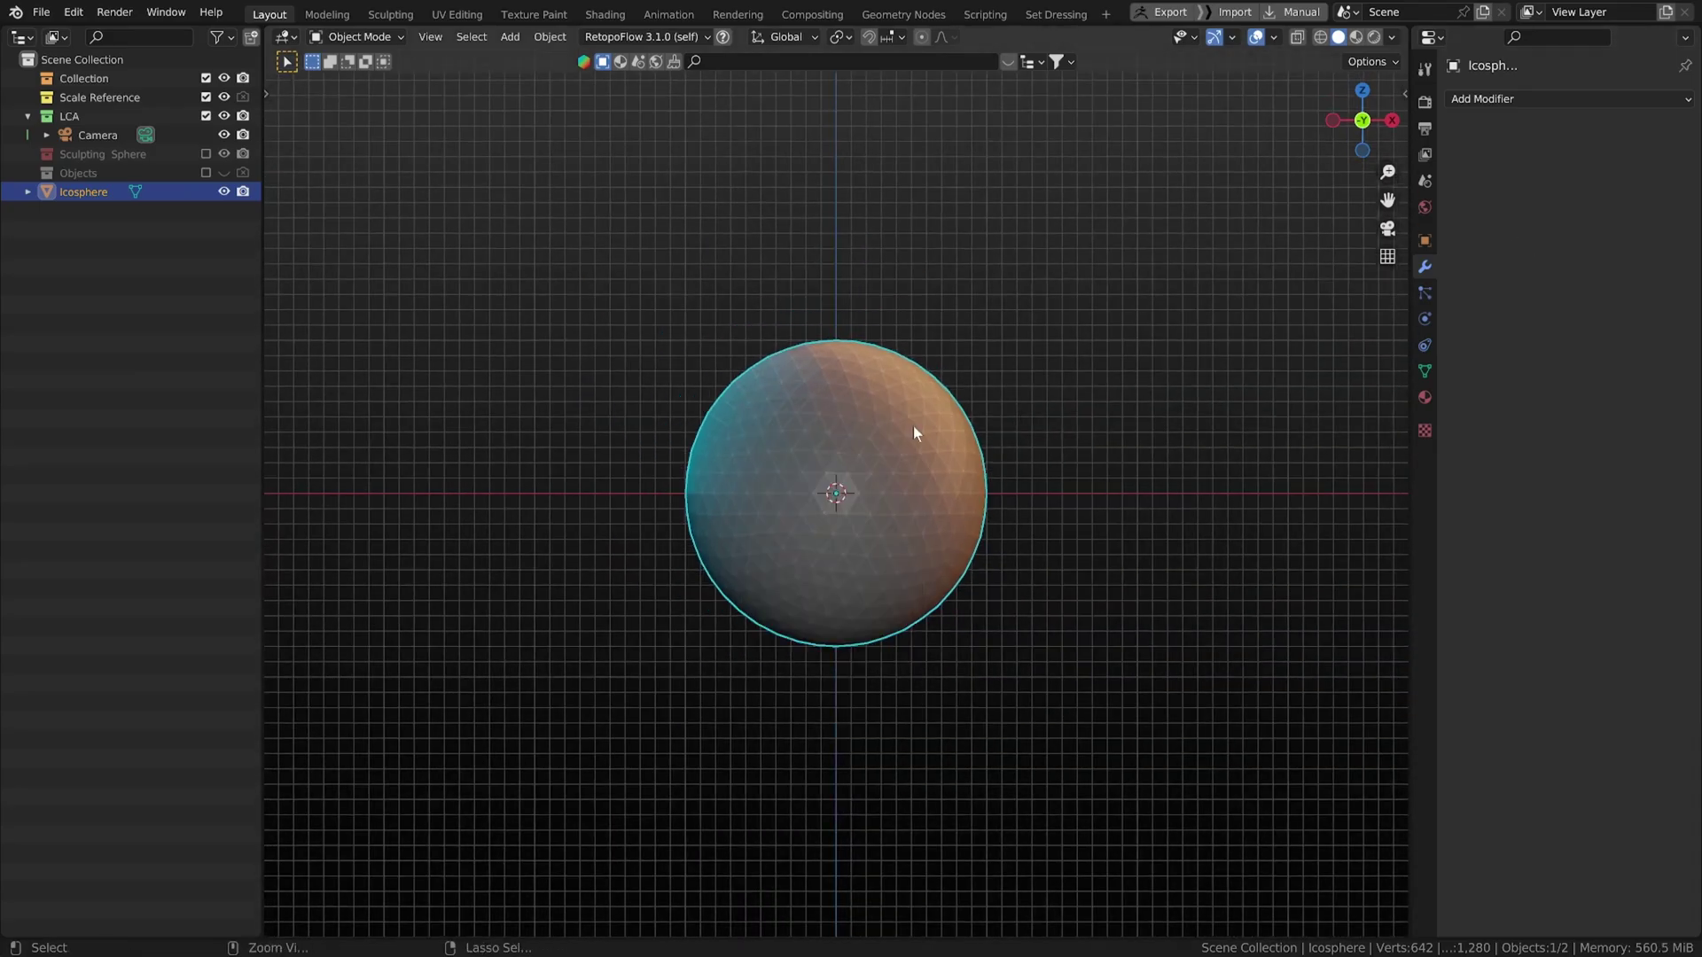
{"action": "key", "text": "ctrl+2"}
{"action": "scroll", "coordinate": [960, 493], "scroll_direction": "up", "scroll_amount": 3}
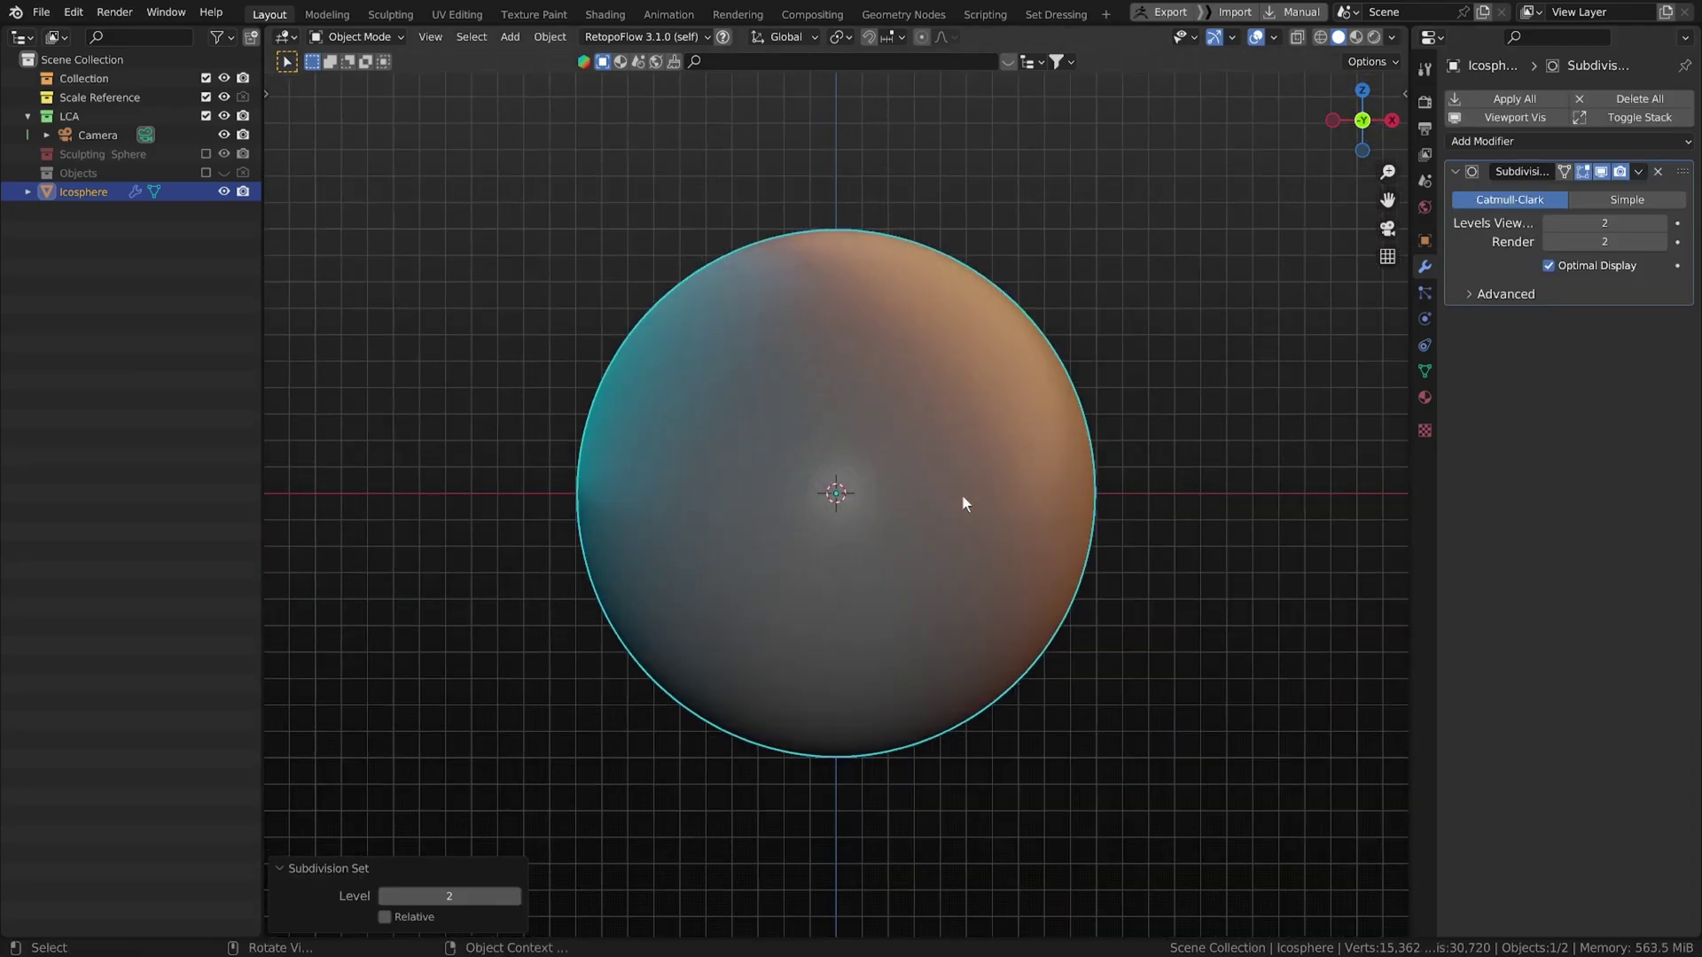
{"action": "right_click", "coordinate": [913, 377]}
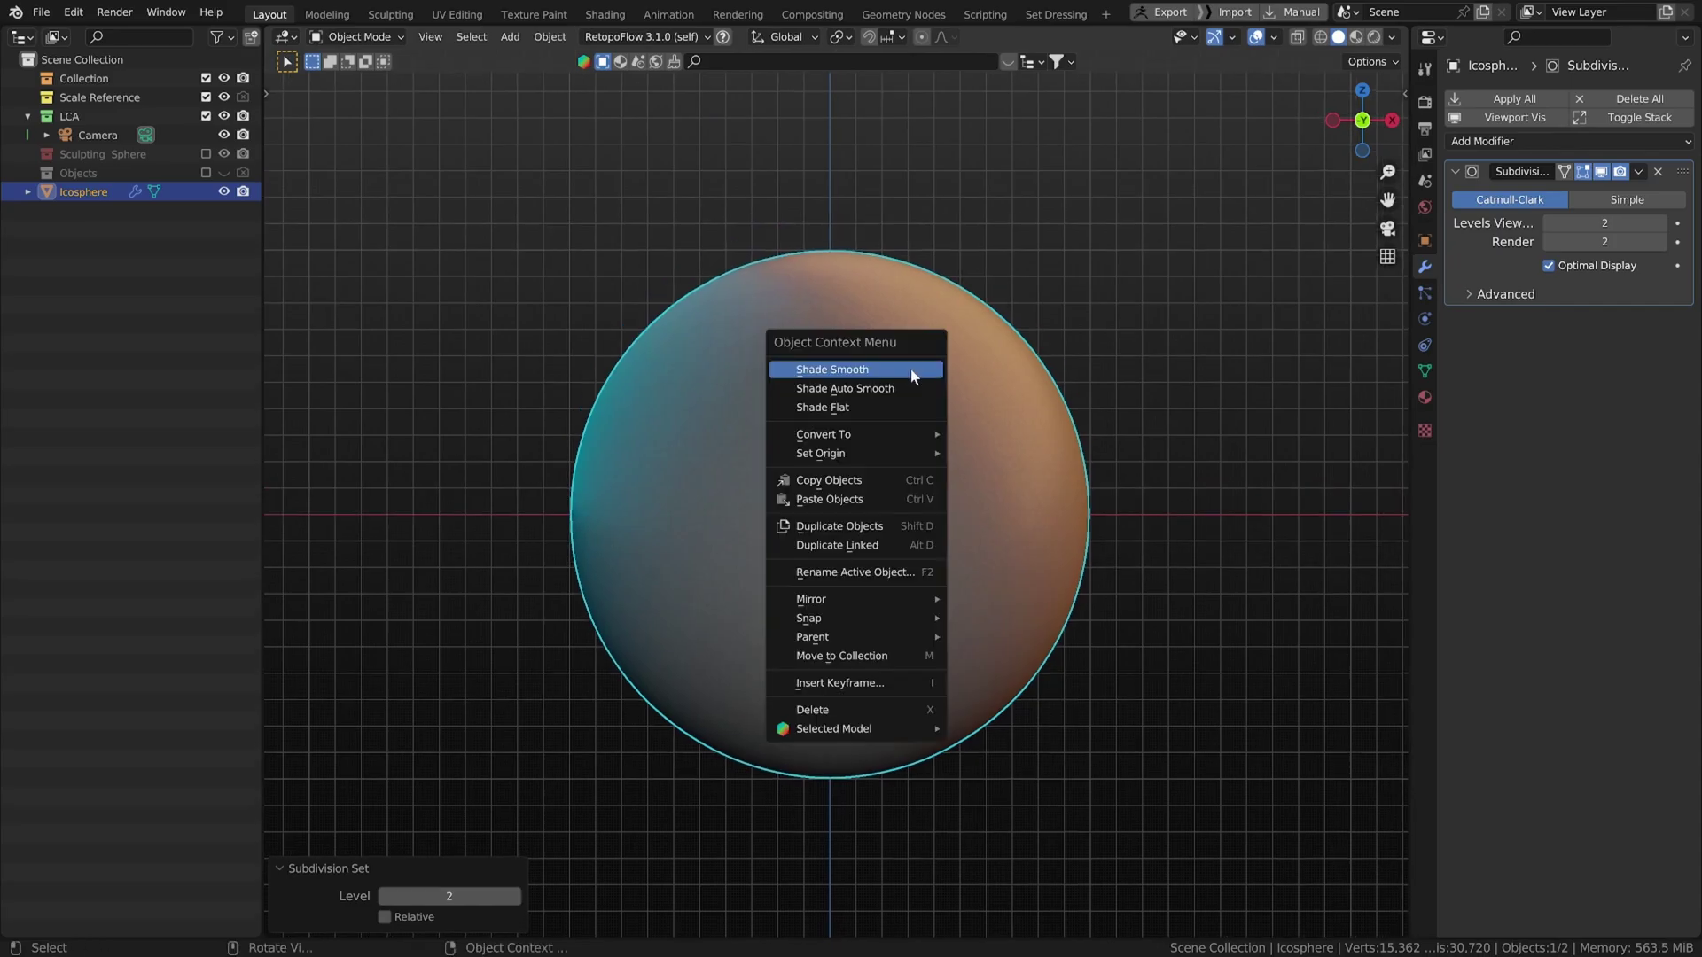
{"action": "left_click", "coordinate": [911, 369]}
- Compare how the ico sphere appears in front view, in free perspective and through the camera
{"action": "scroll", "coordinate": [913, 372], "scroll_direction": "down", "scroll_amount": 8}
{"action": "middle_click_drag", "start_coordinate": [933, 393], "coordinate": [925, 437]}
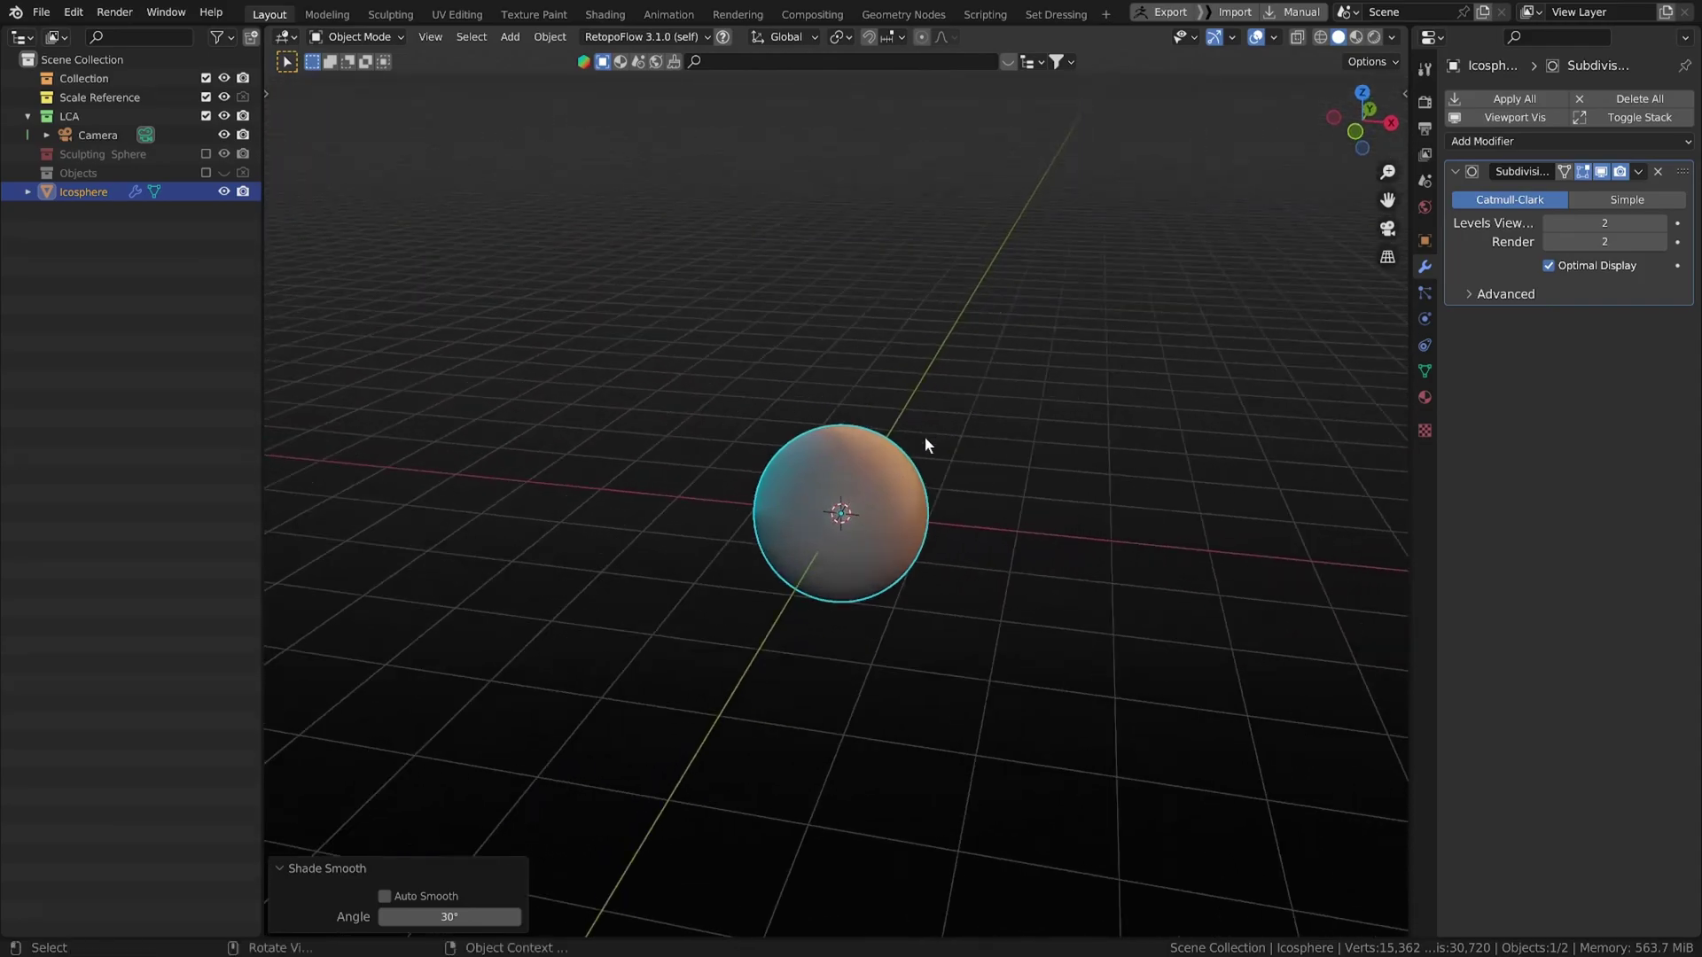
{"action": "key", "text": "KP_1"}
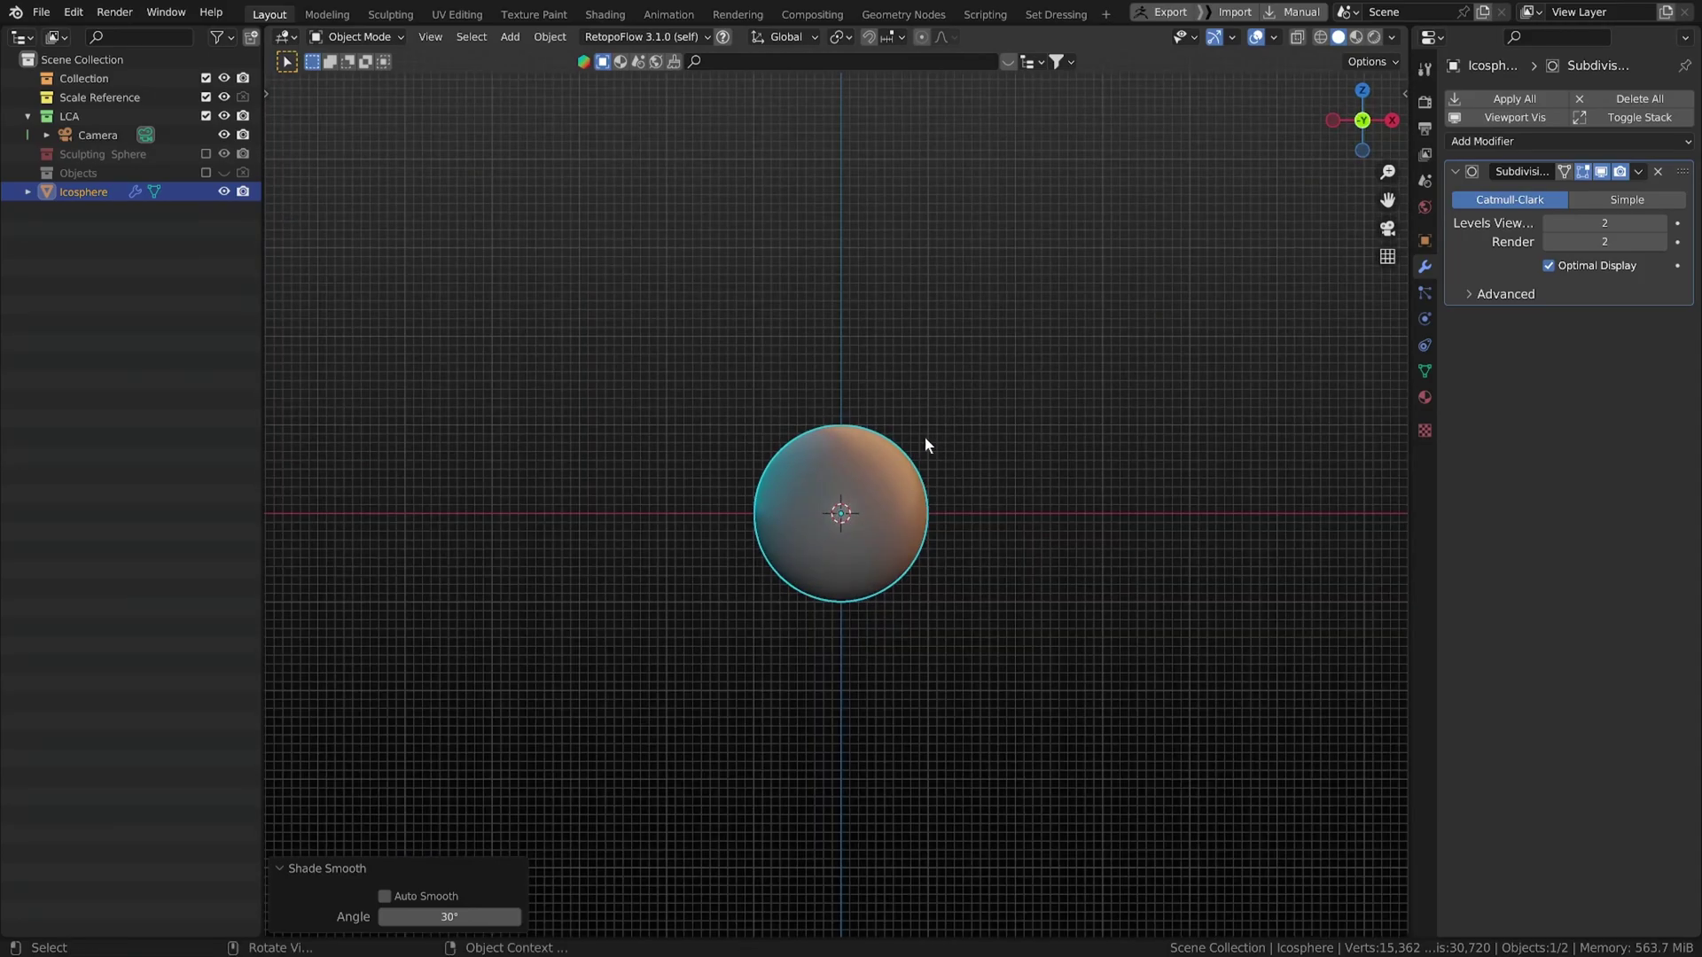
{"action": "key", "text": "KP_0"}
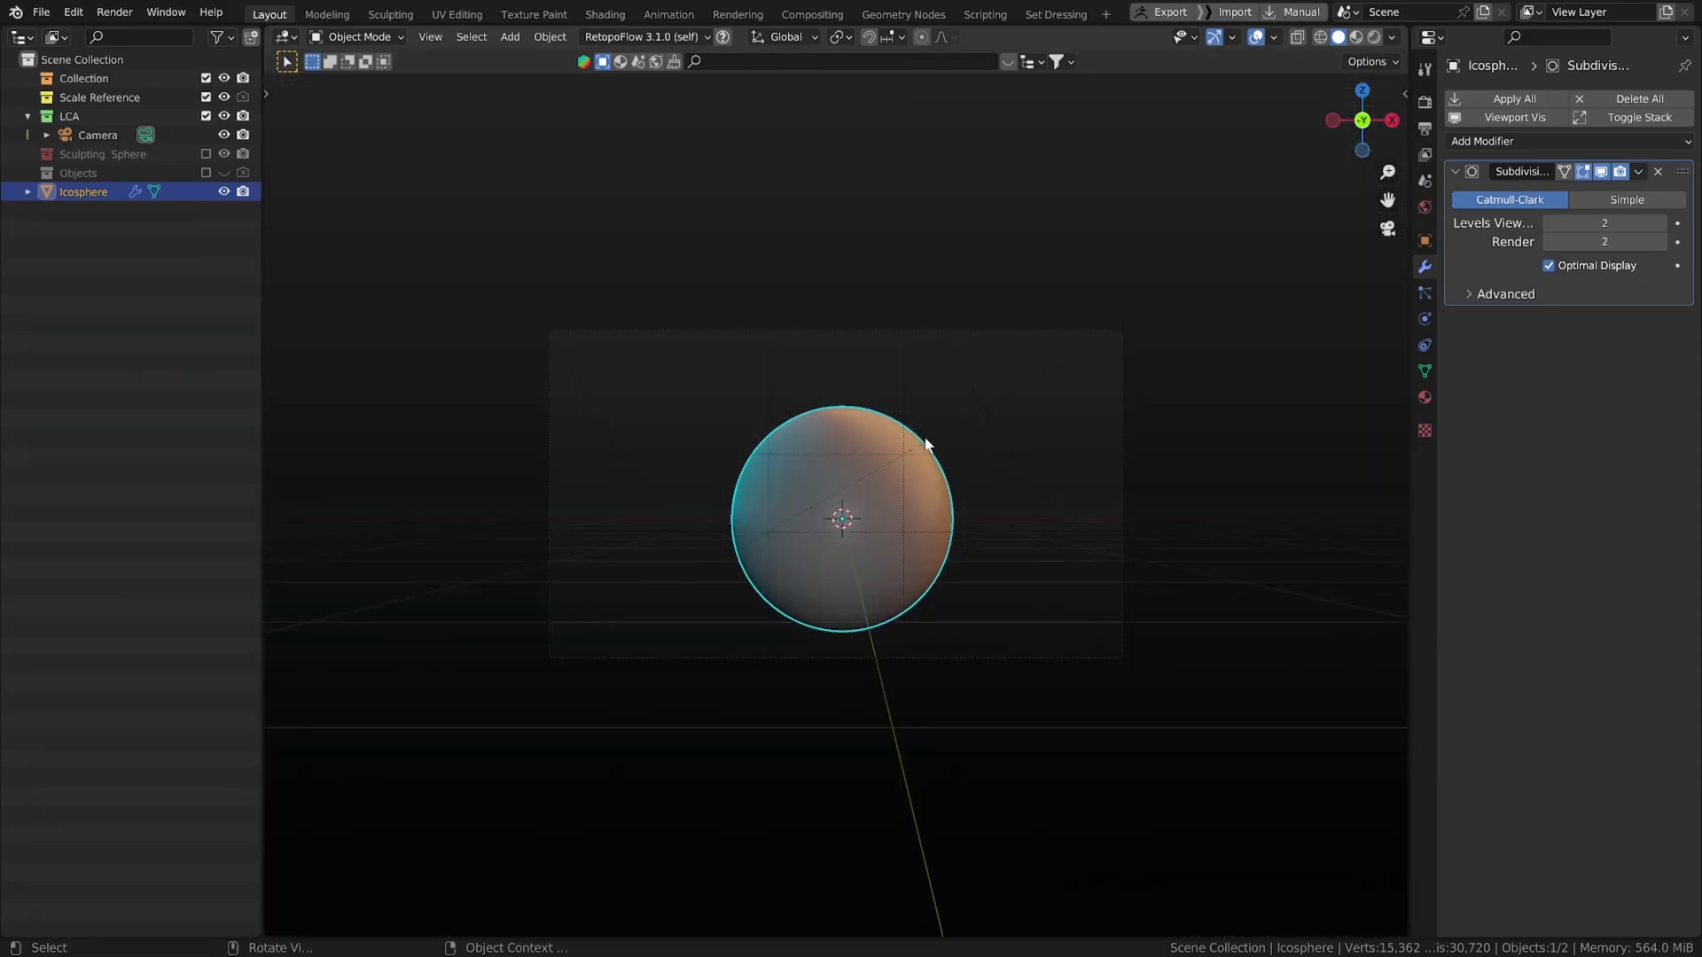
{"action": "middle_click_drag", "start_coordinate": [902, 365], "coordinate": [879, 391]}
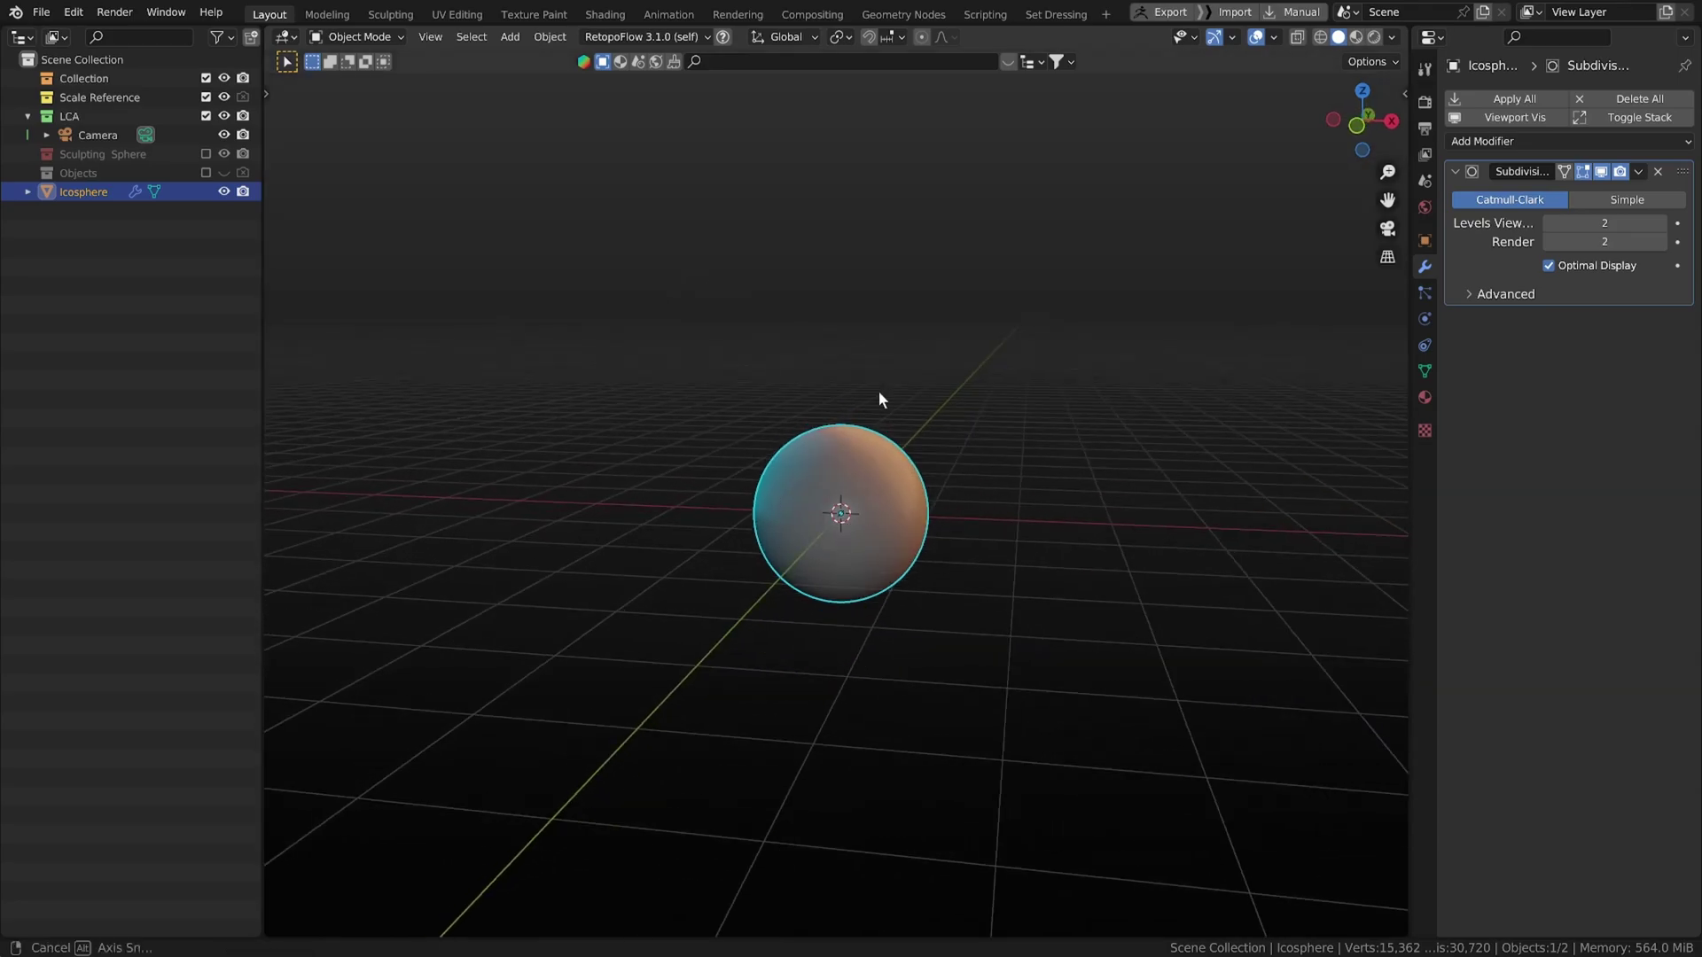
{"action": "key", "text": "KP_0"}
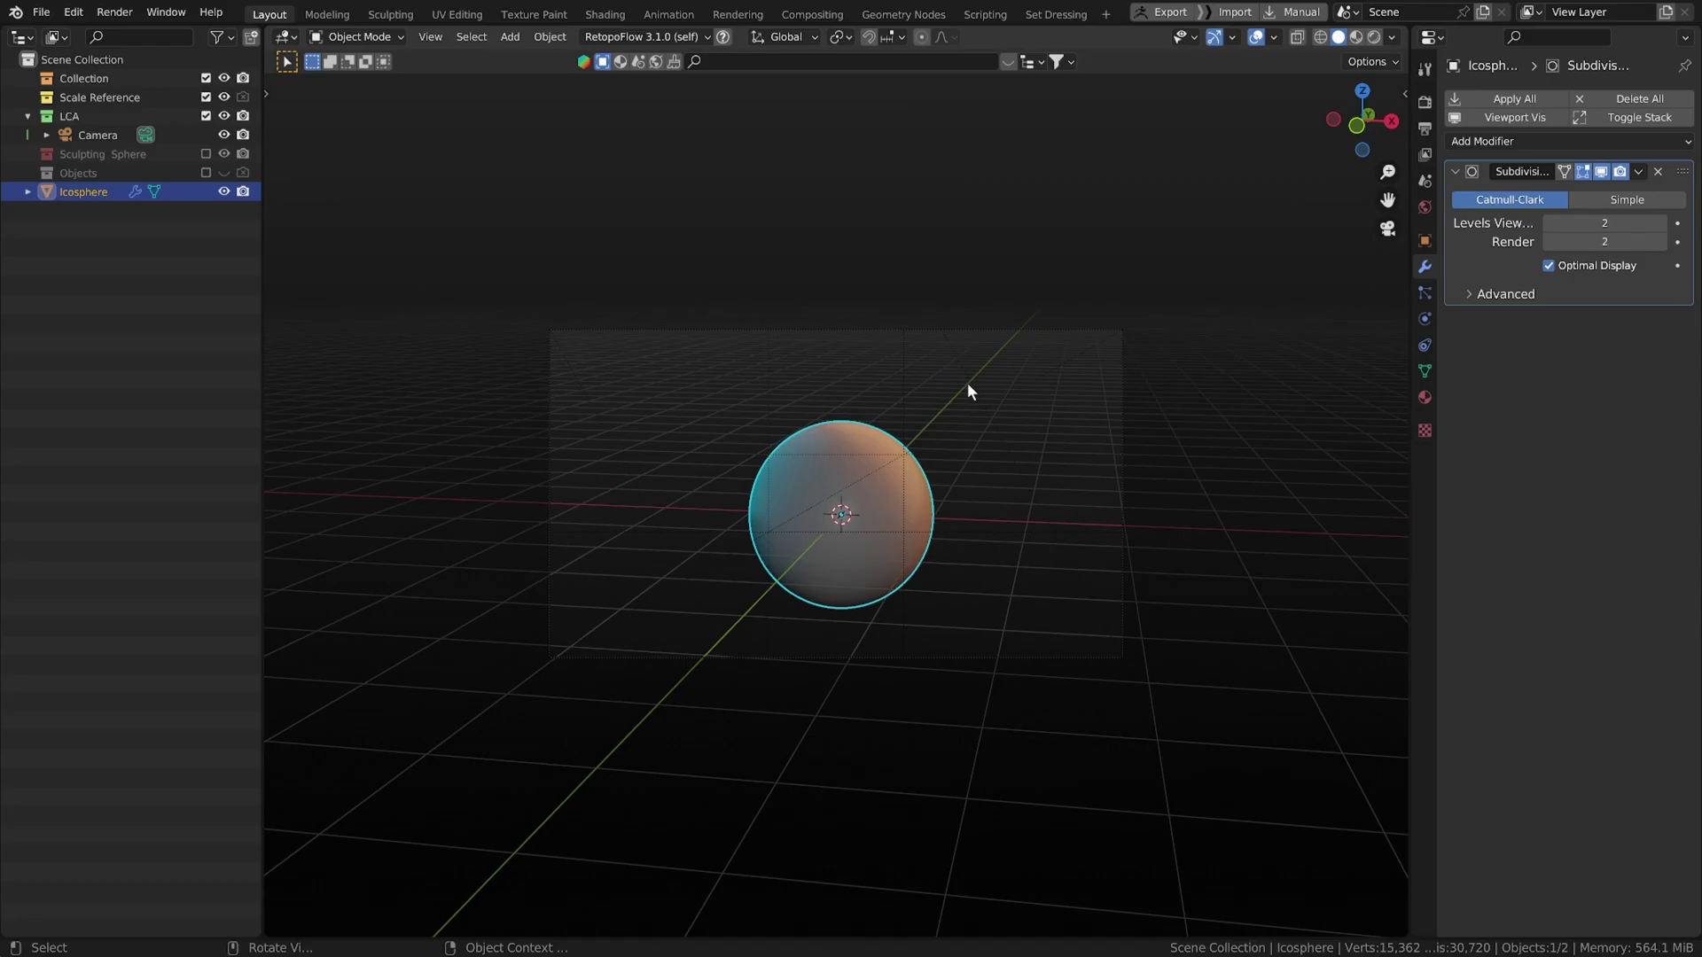
{"action": "key", "text": "KP_1"}
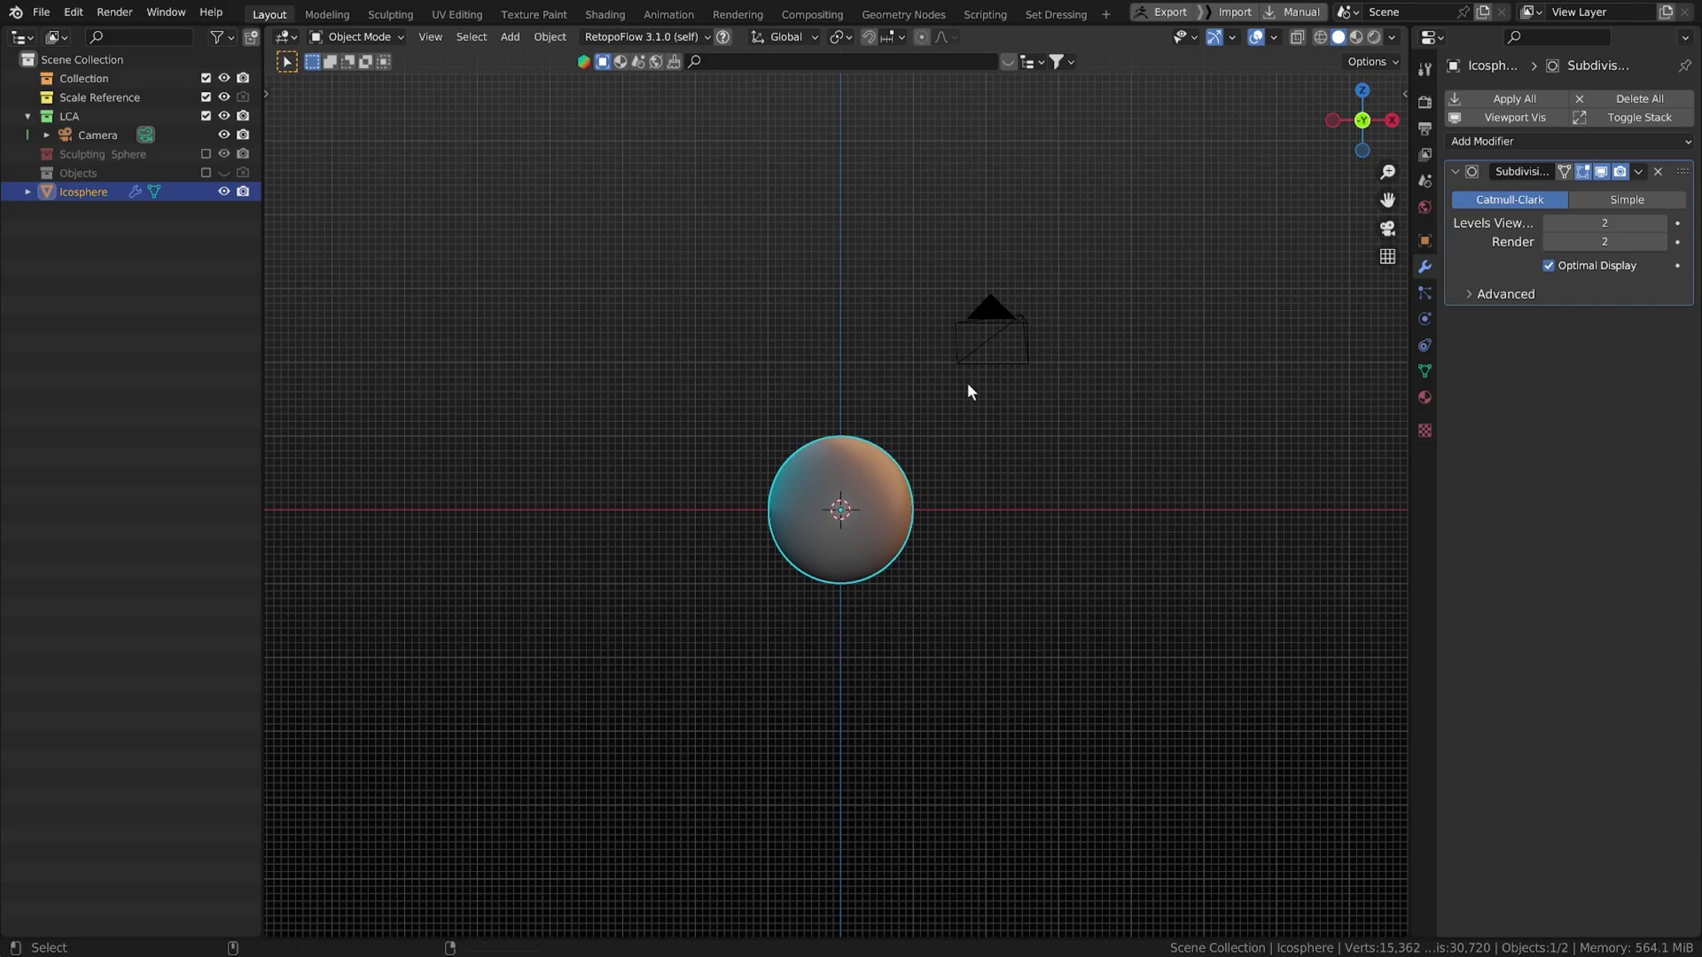
{"action": "key", "text": "KP_0"}
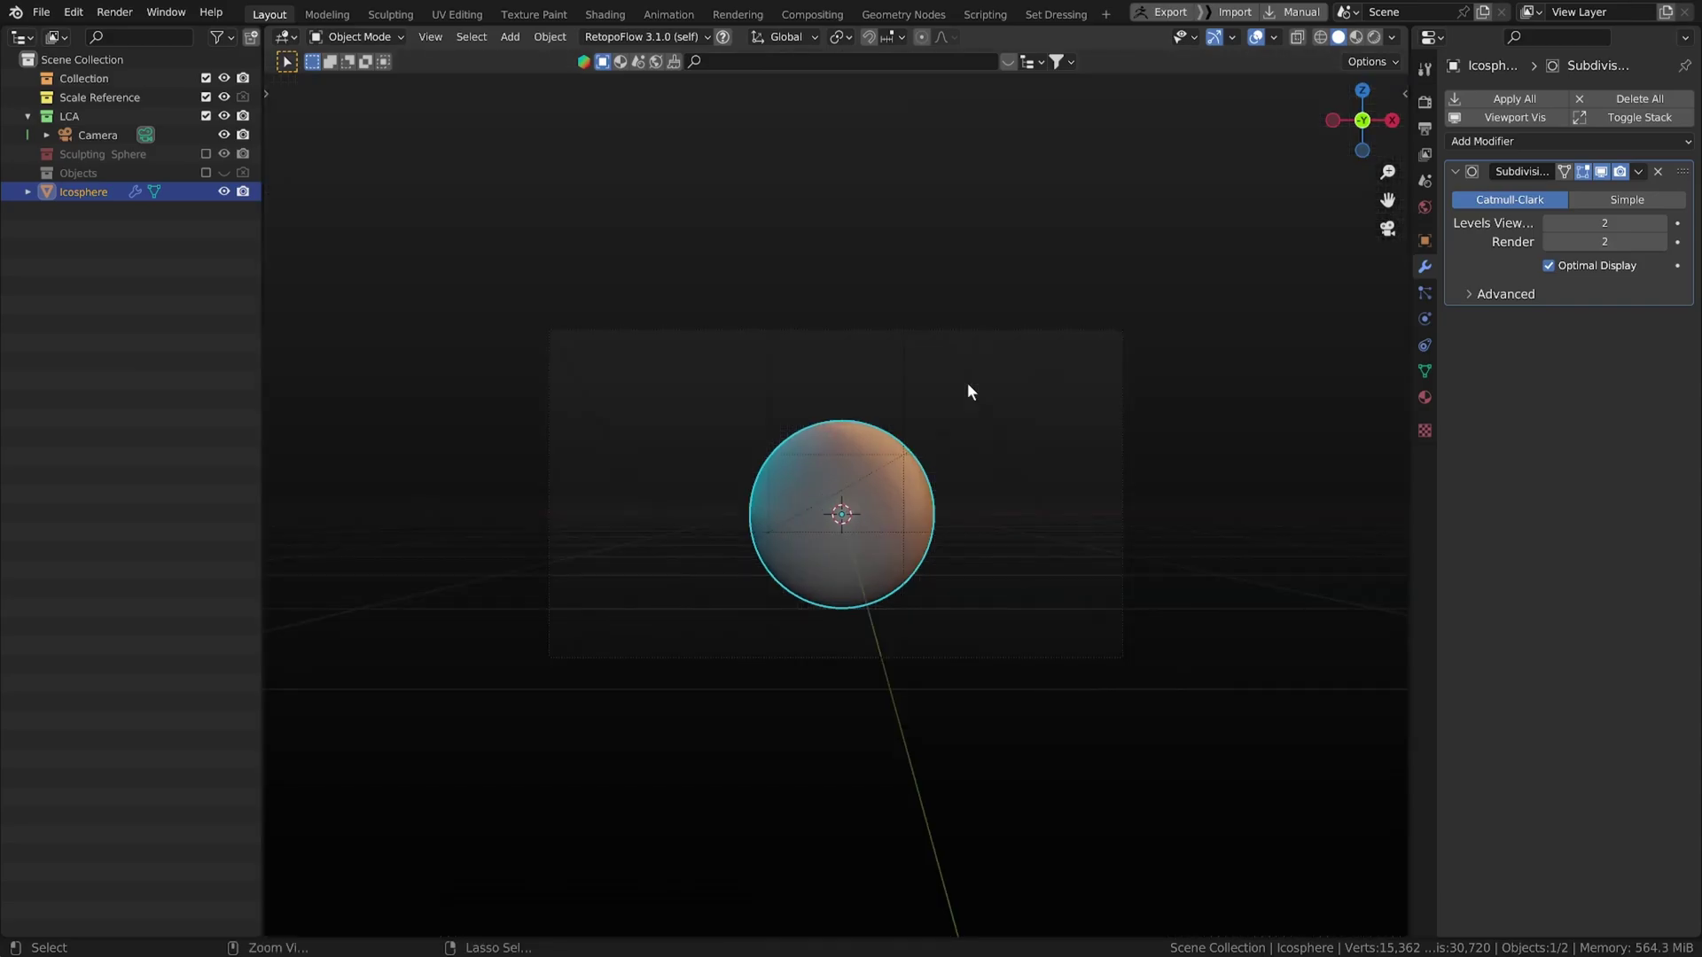
- Switch the camera's lens type to Orthographic and reduce its orthographic scale to 3.214
{"action": "left_click", "coordinate": [985, 331]}
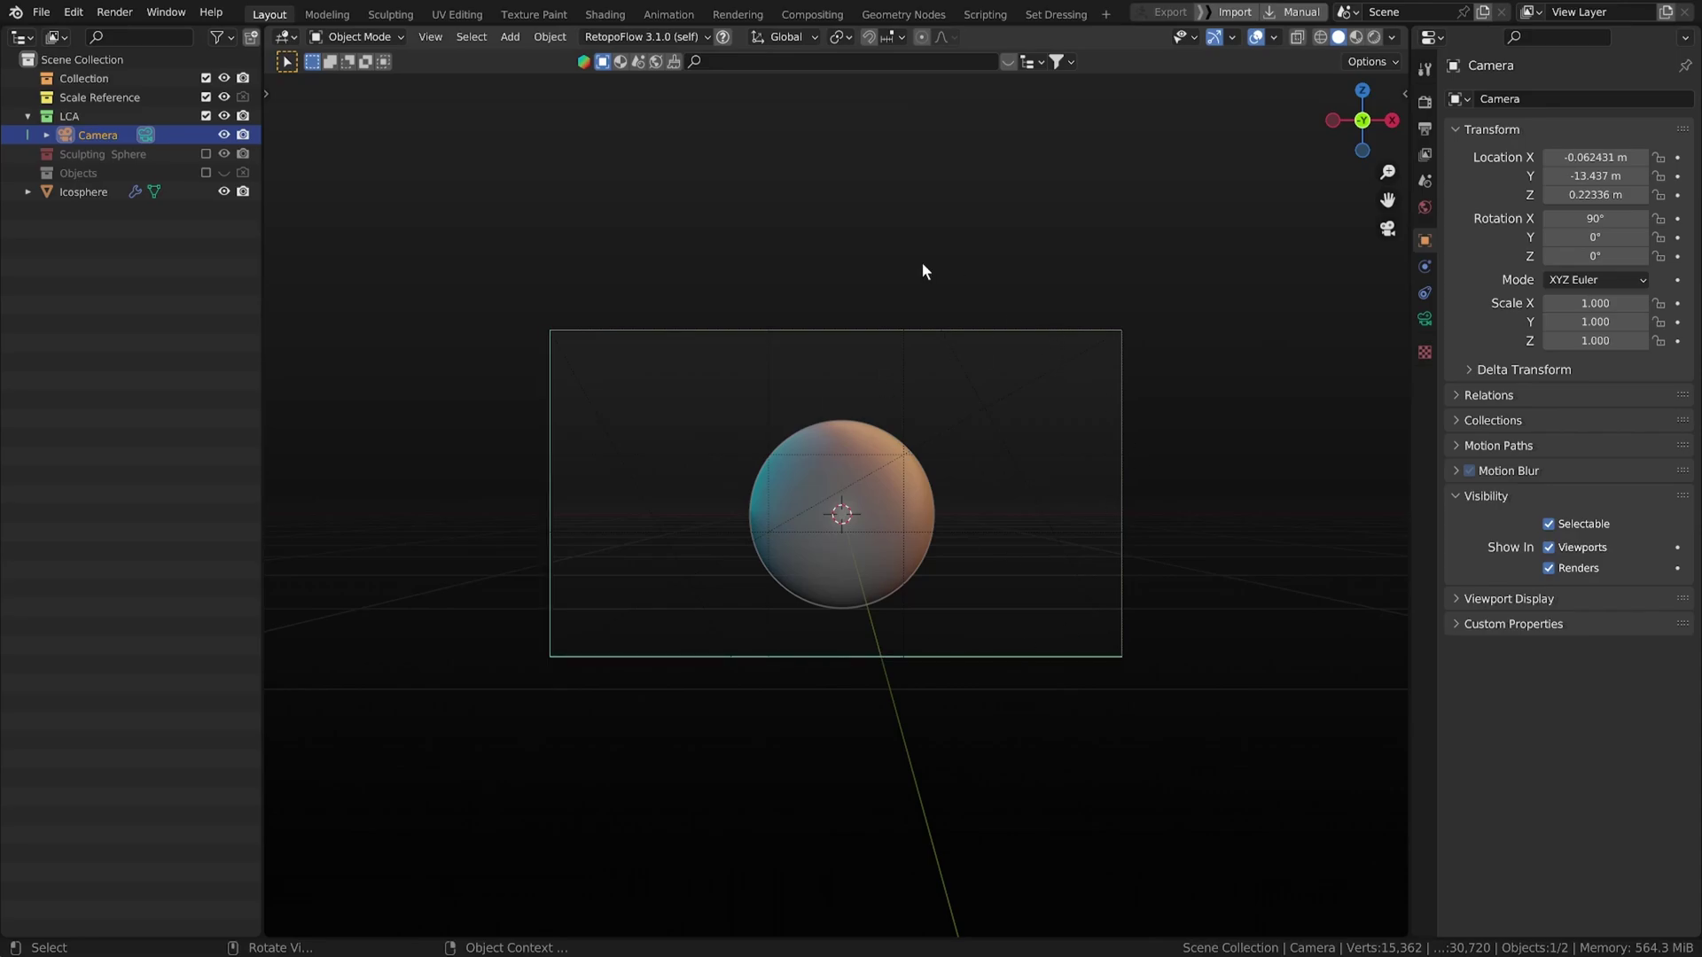
{"action": "scroll", "coordinate": [891, 512], "scroll_direction": "up", "scroll_amount": 2}
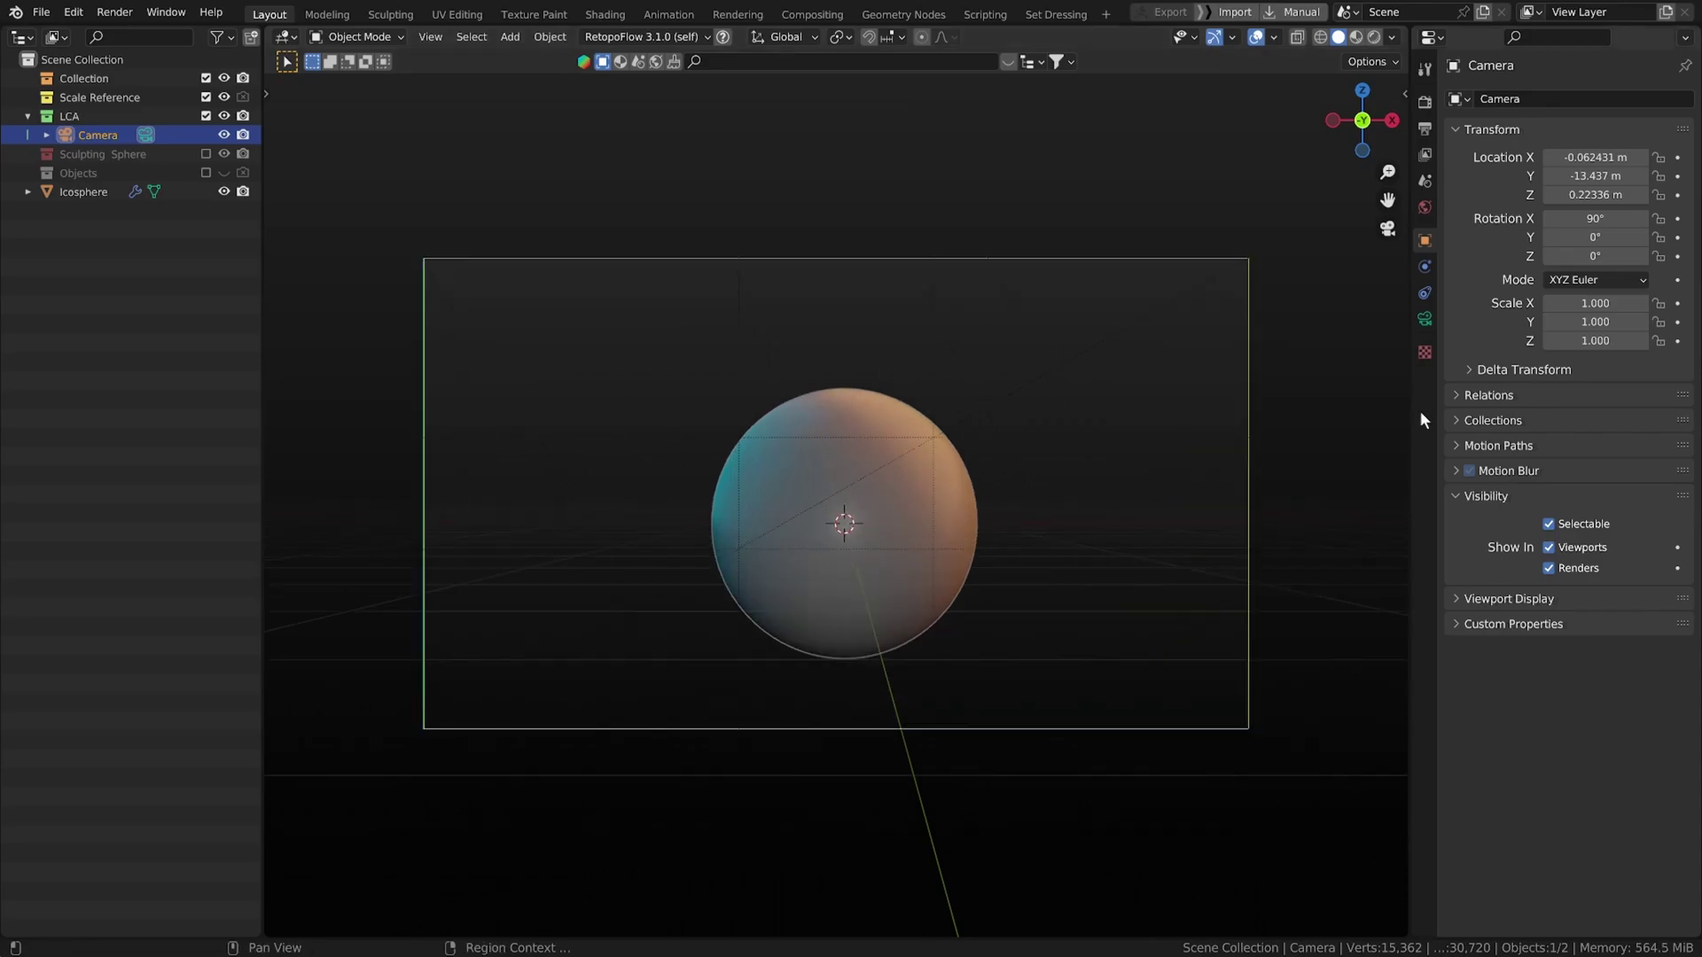
{"action": "left_click", "coordinate": [1426, 321]}
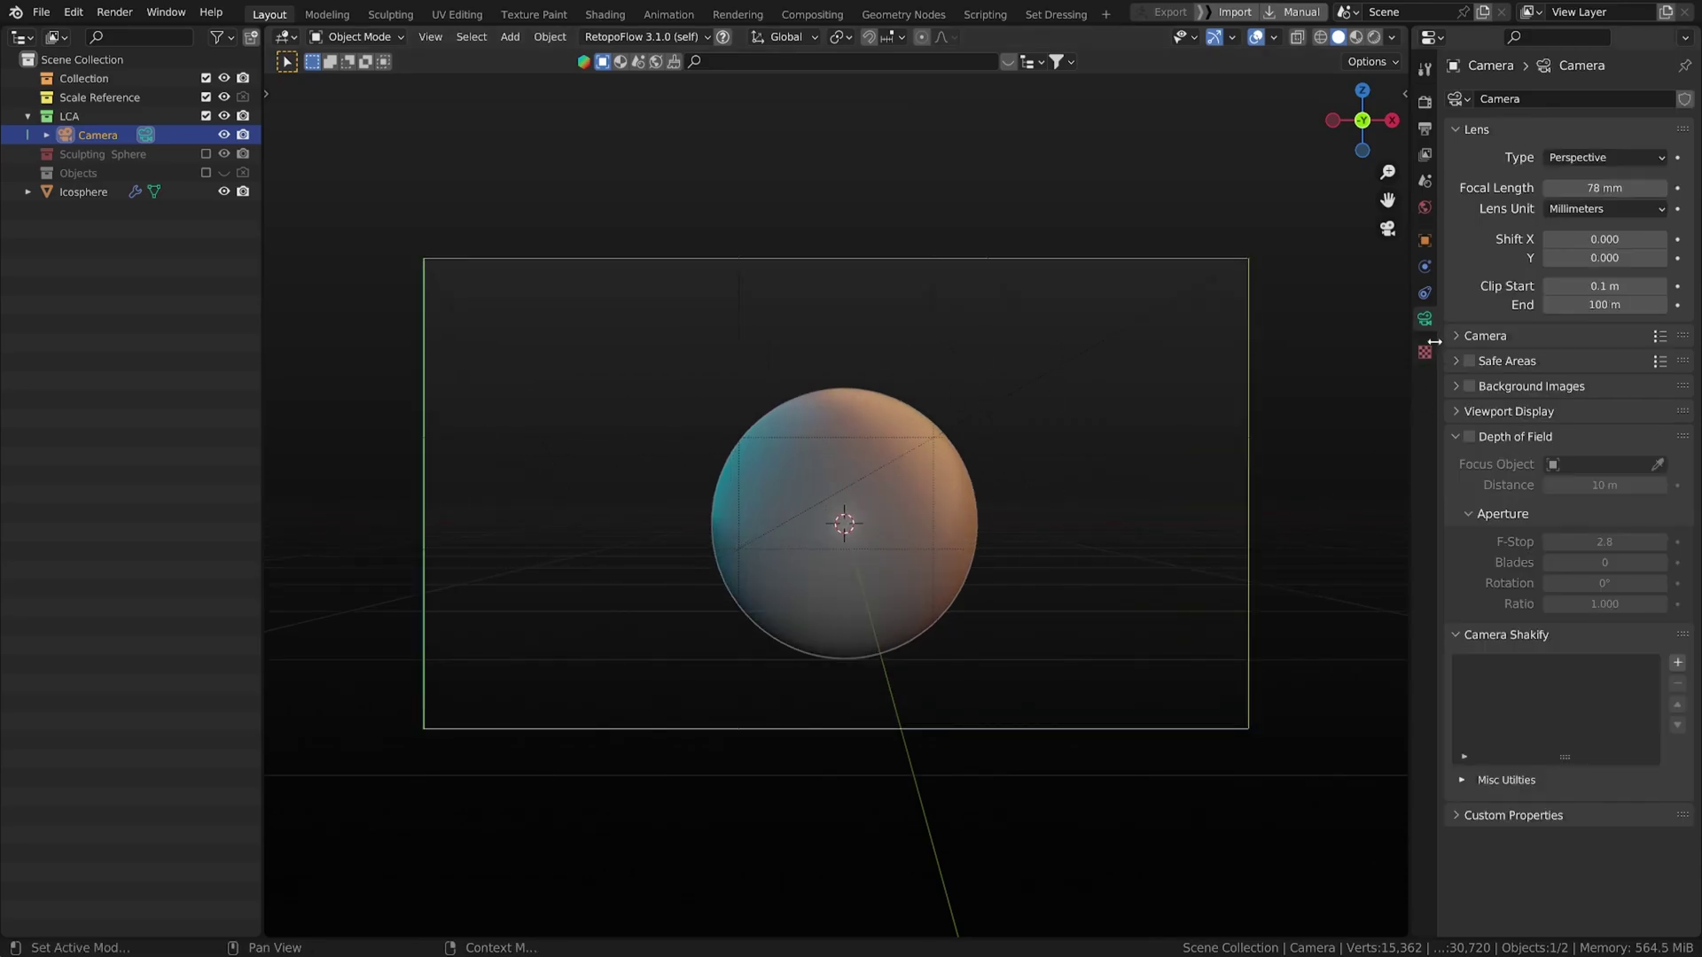
{"action": "left_click", "coordinate": [1640, 155]}
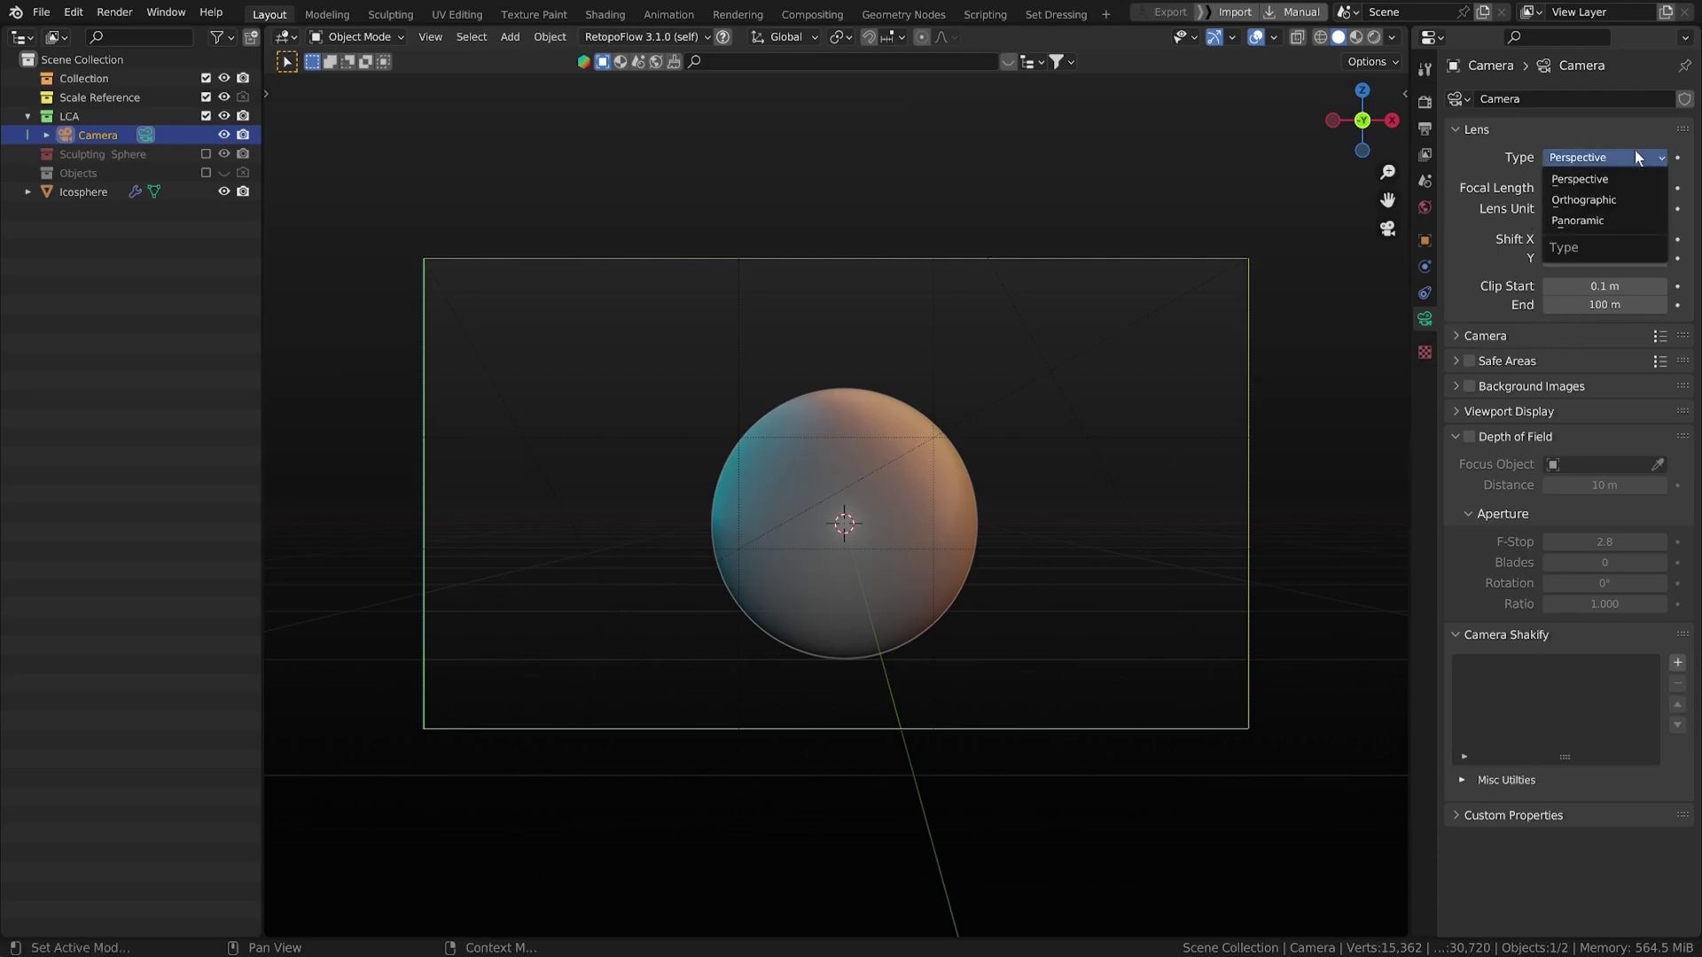
{"action": "left_click", "coordinate": [1611, 200]}
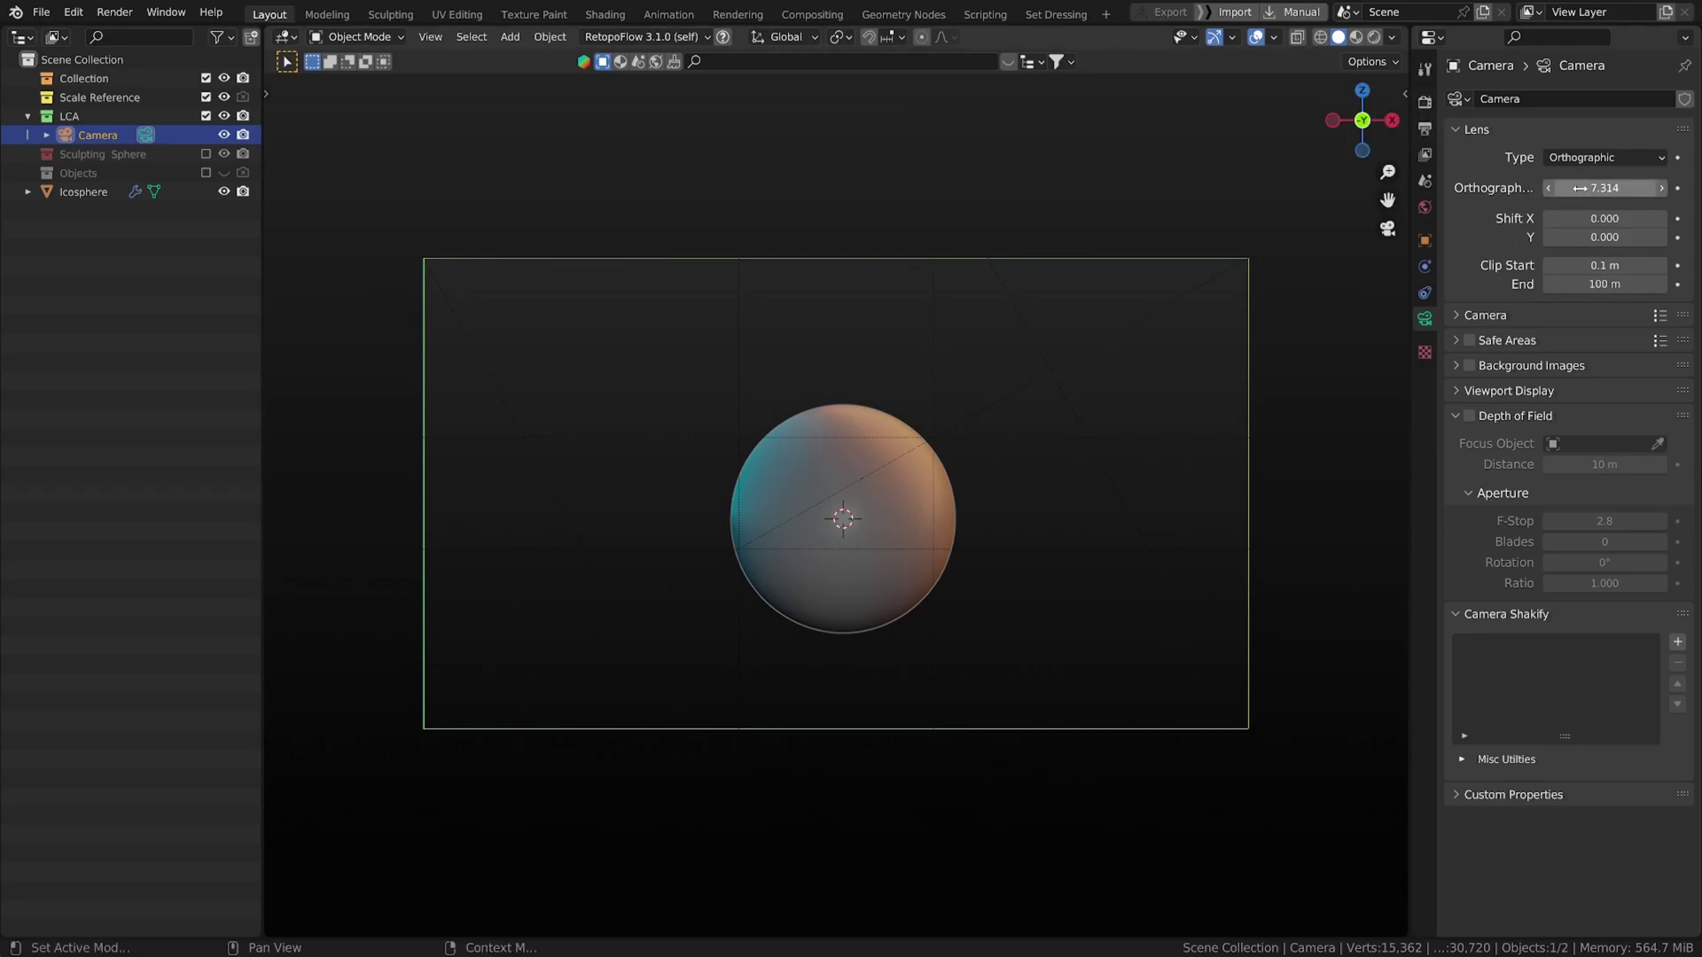
{"action": "left_click_drag", "start_coordinate": [1604, 188], "coordinate": [1462, 188]}
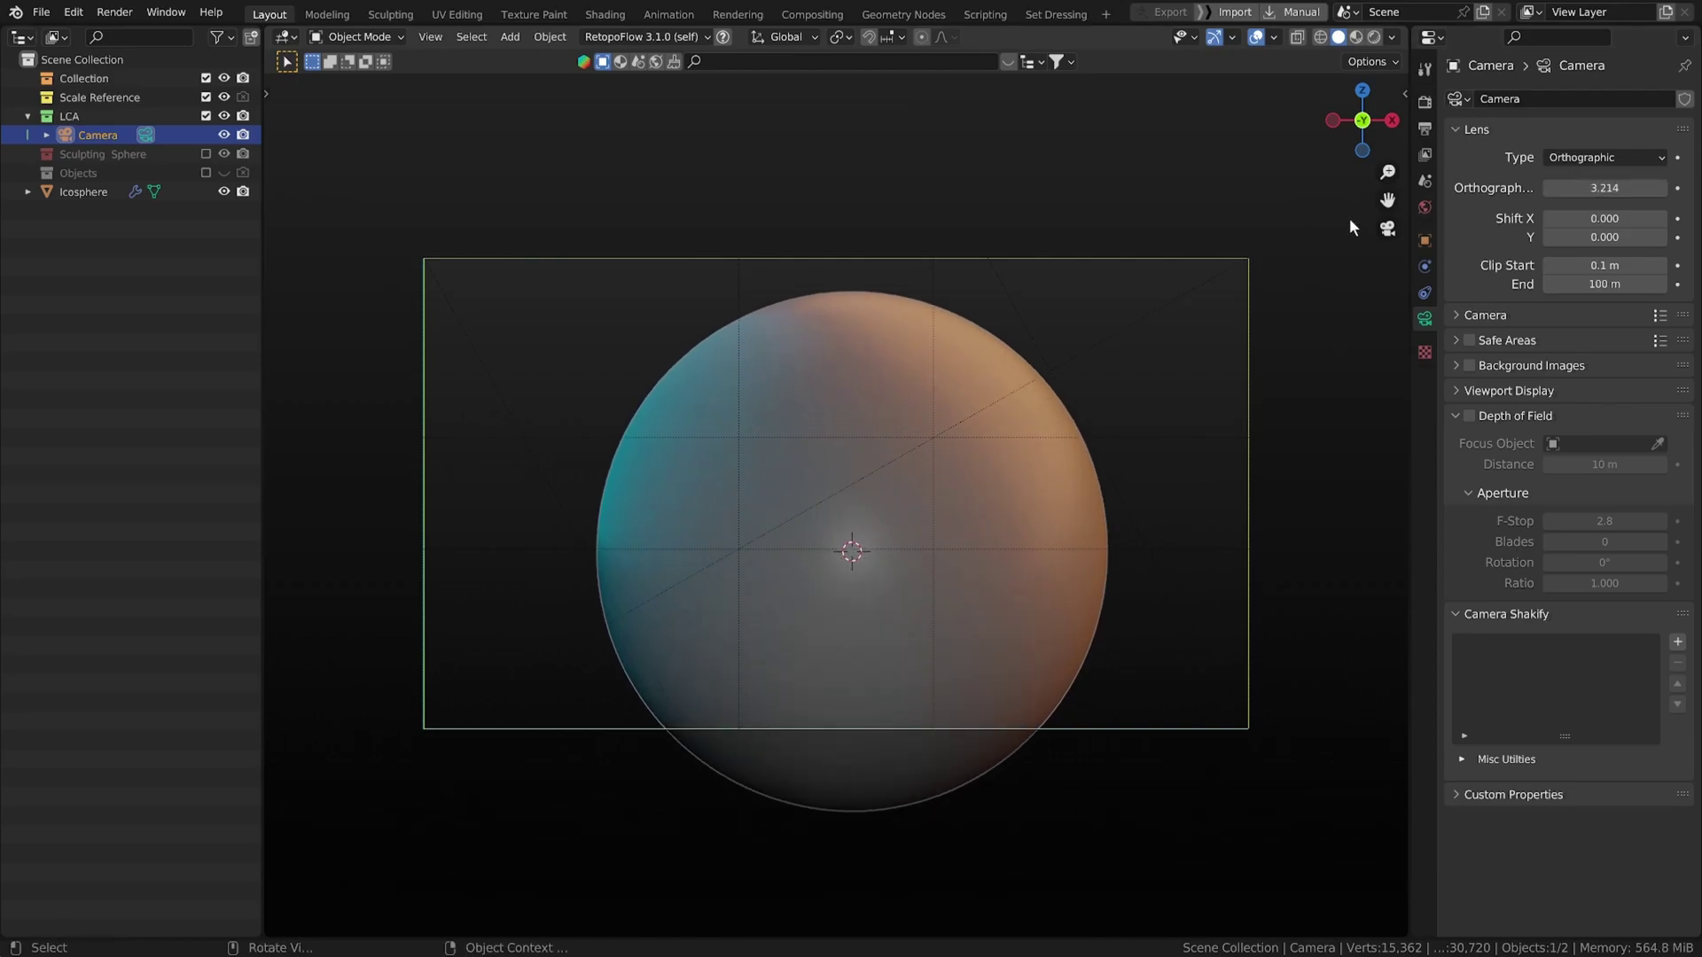
- Set the render resolution to a square 1024 by 1024 px
{"action": "left_click", "coordinate": [1424, 101]}
{"action": "left_click", "coordinate": [1425, 129]}
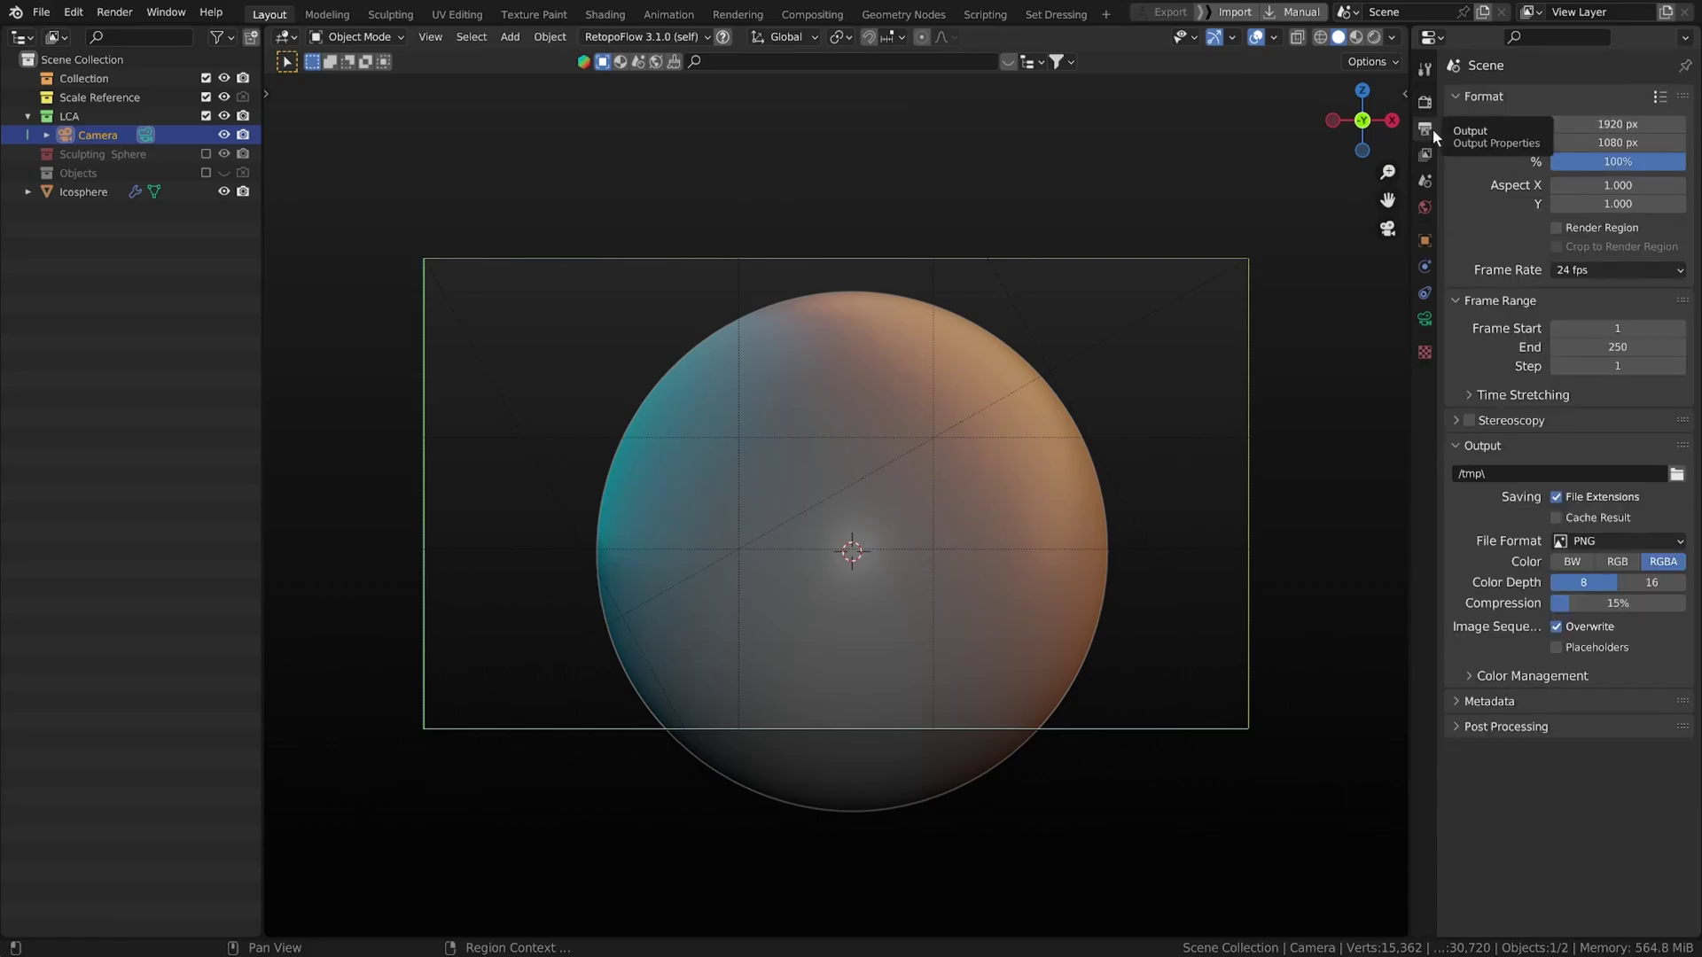
{"action": "left_click_drag", "start_coordinate": [1595, 142], "coordinate": [1595, 124]}
{"action": "key", "text": "Return"}
{"action": "left_click", "coordinate": [1608, 124]}
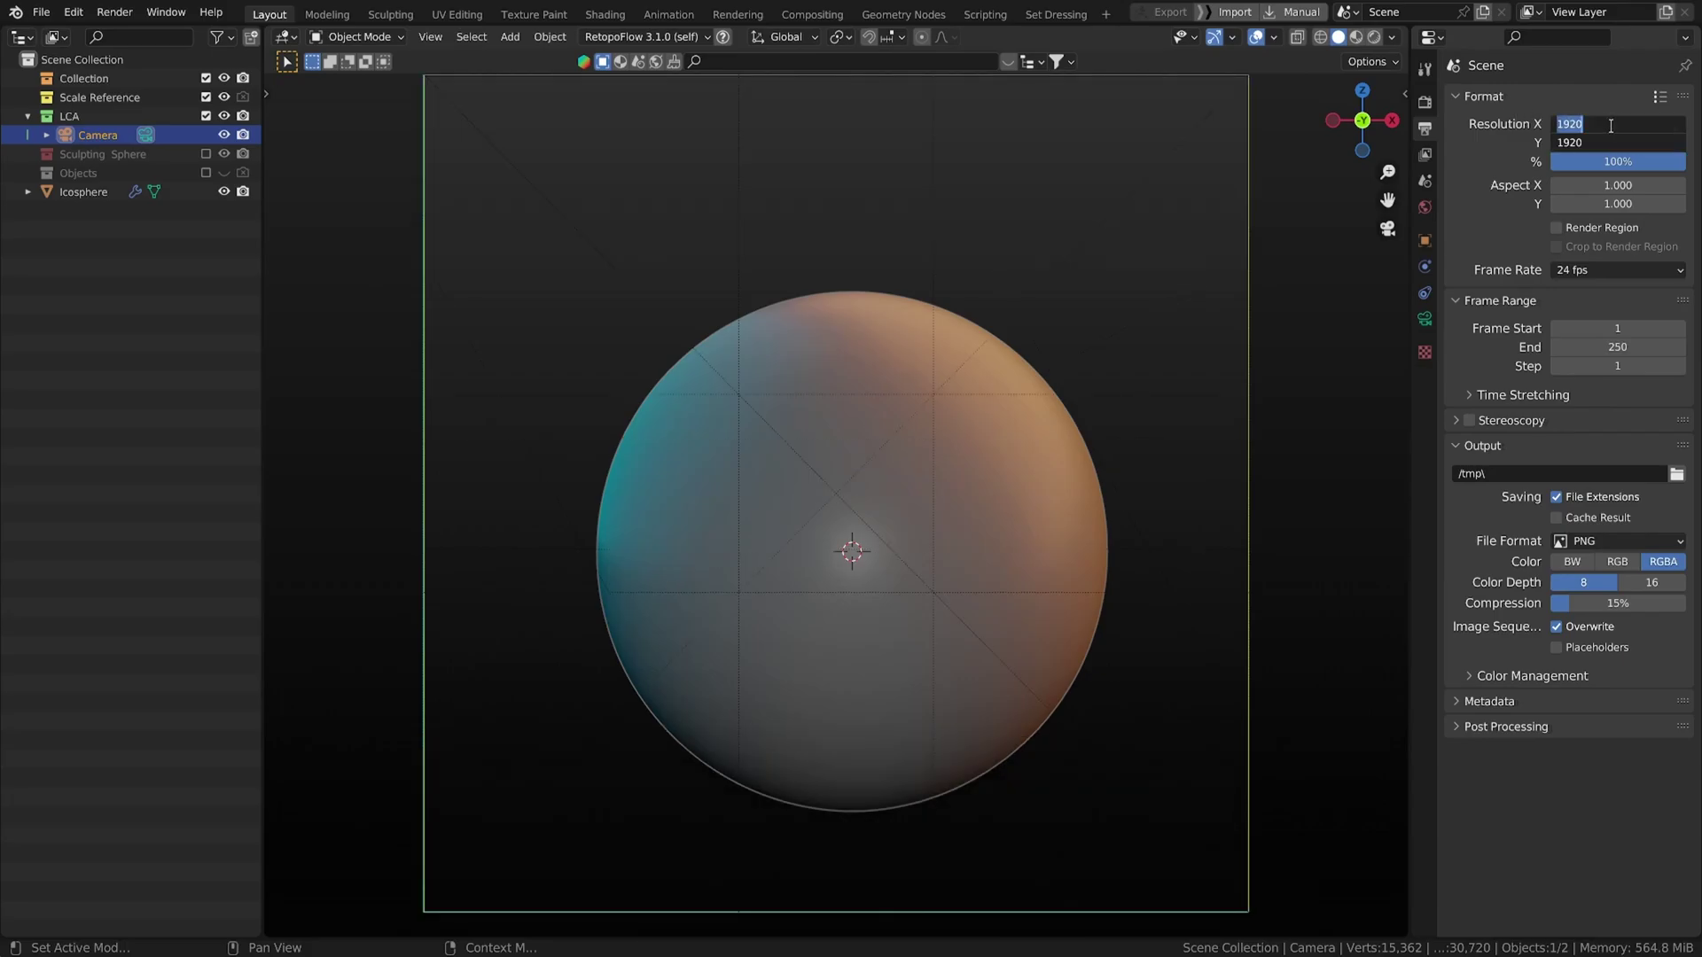
{"action": "type", "text": "1504"}
{"action": "key", "text": "Return"}
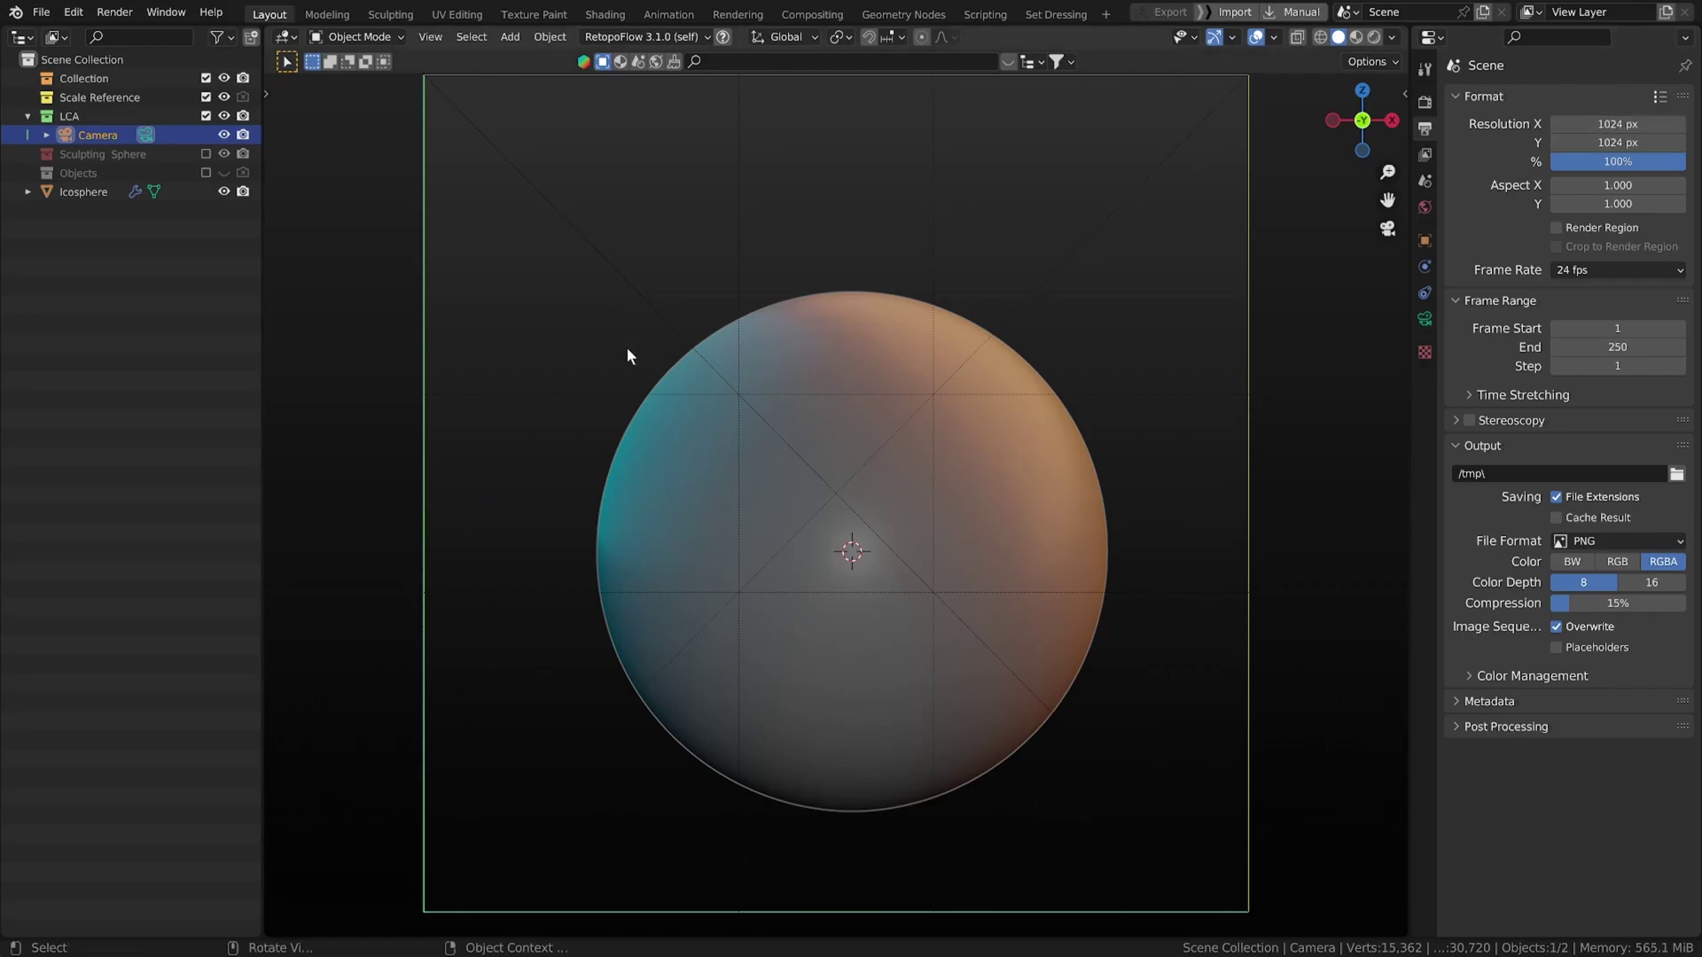
- Set the camera's orthographic scale to 2.014 and check its frame against the sphere from the front view
{"action": "left_click", "coordinate": [1424, 319]}
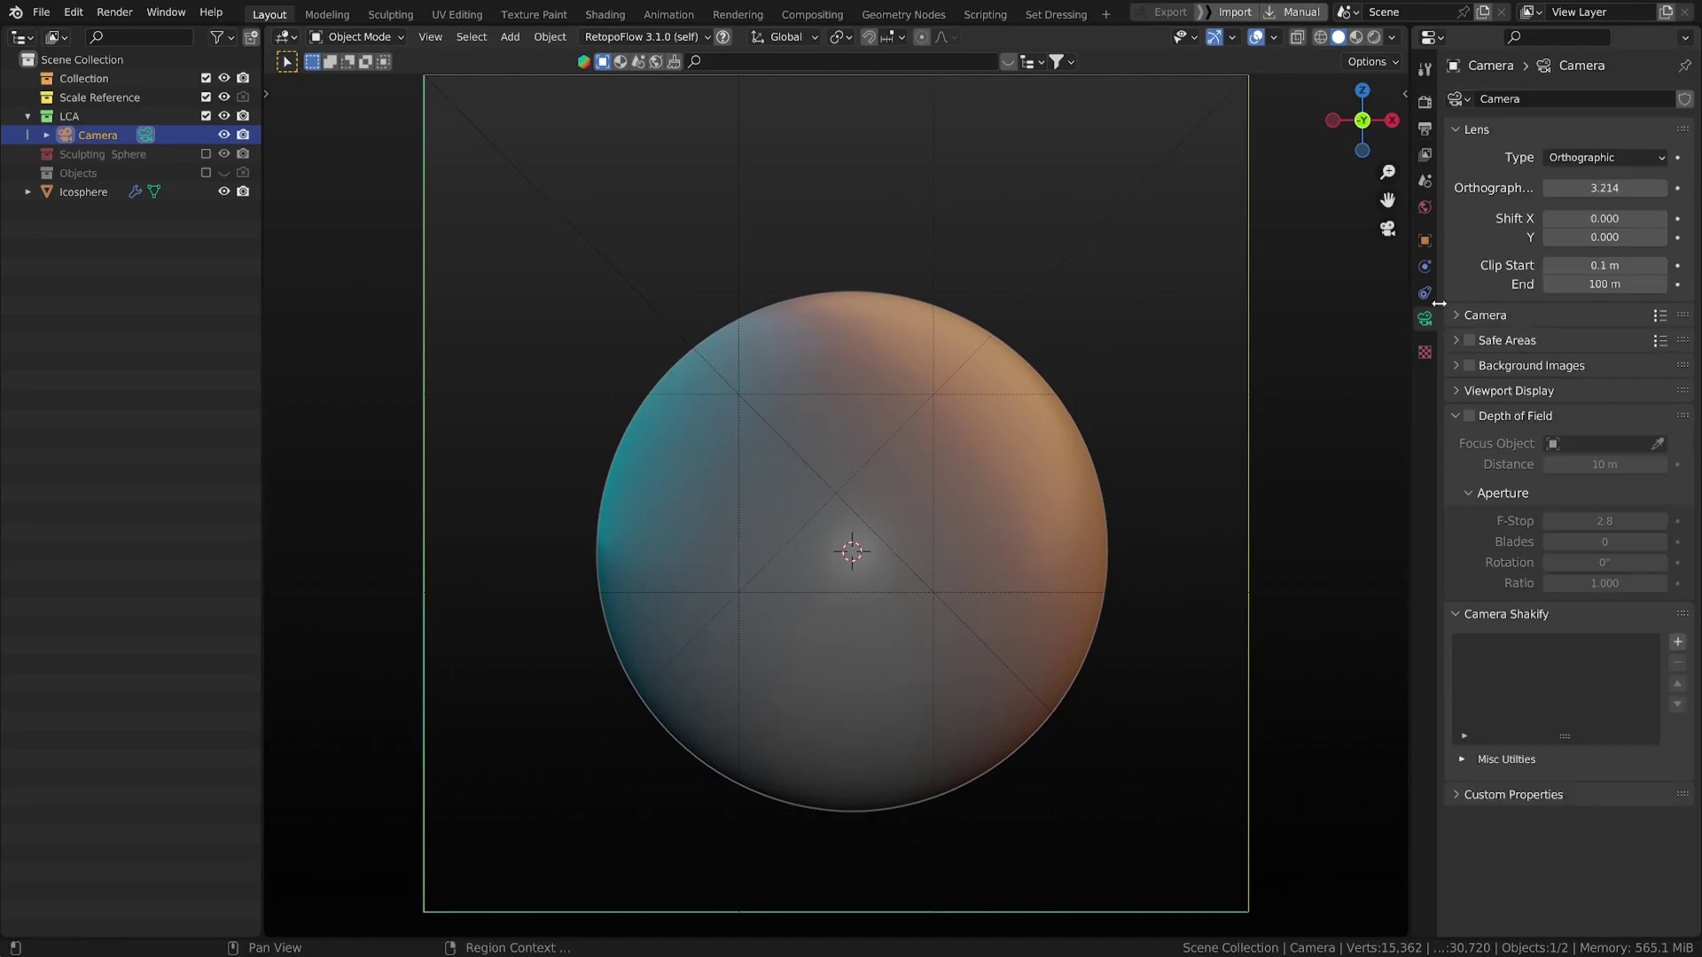
{"action": "mouse_move", "coordinate": [1606, 188]}
{"action": "left_mouse_down"}
{"action": "mouse_move", "coordinate": [1542, 188]}
{"action": "mouse_move", "coordinate": [1573, 188]}
{"action": "left_mouse_up"}
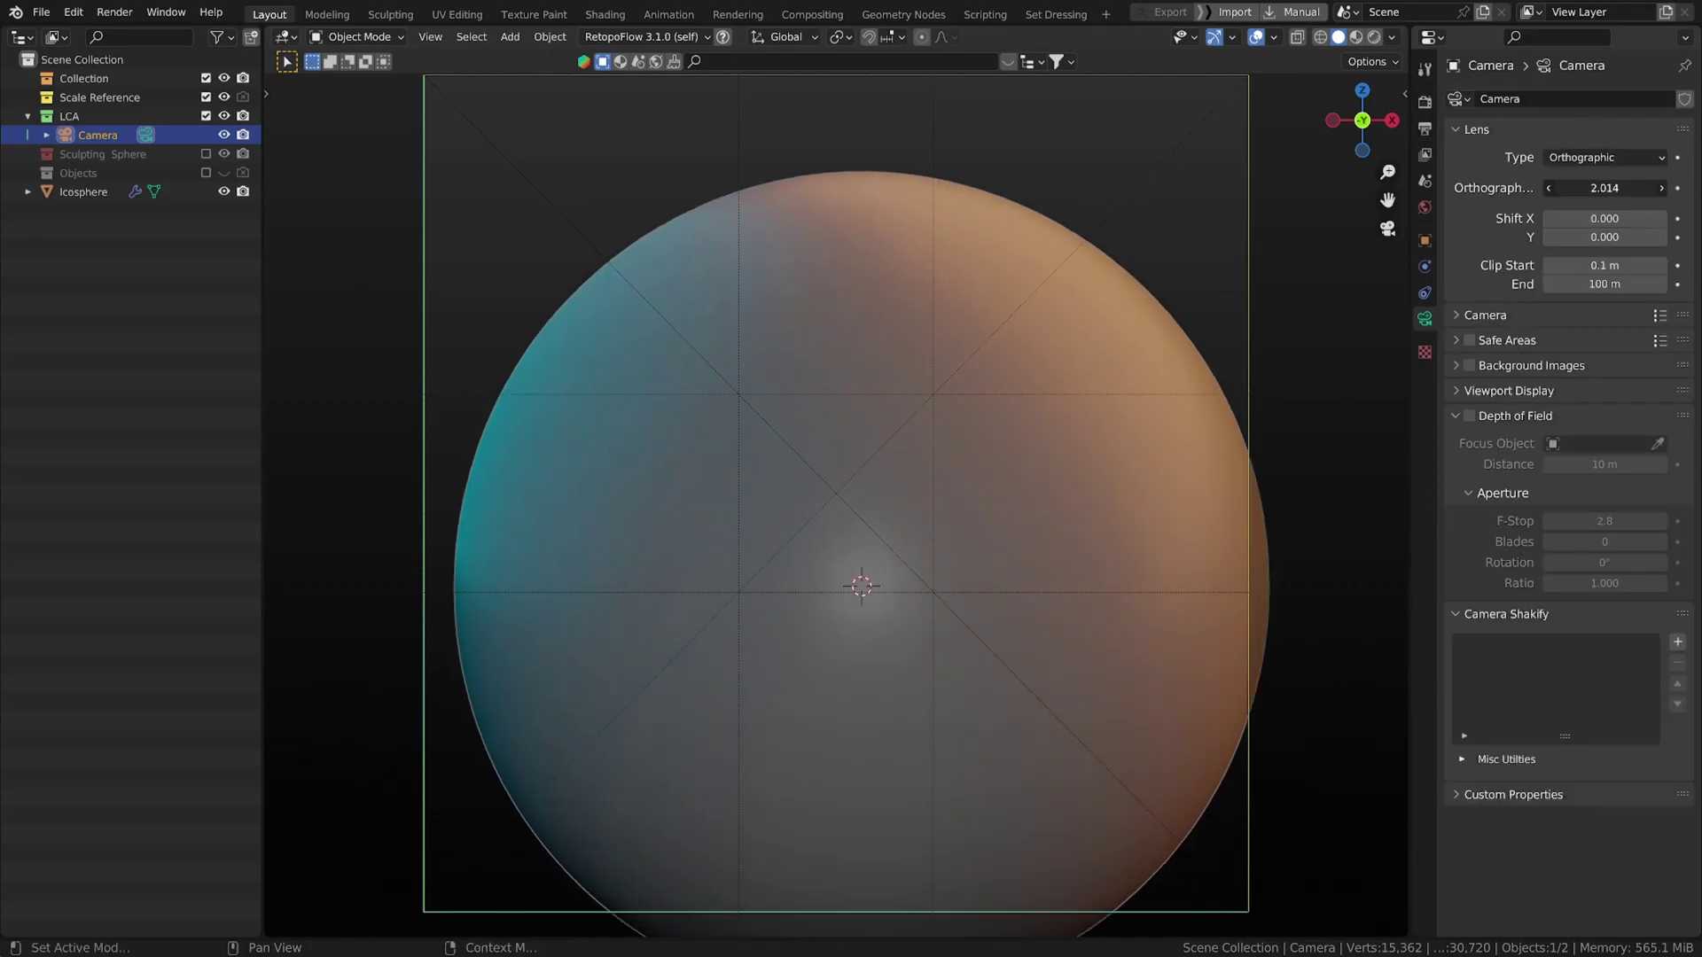
{"action": "scroll", "coordinate": [1186, 598], "scroll_direction": "down", "scroll_amount": 3}
{"action": "middle_click_drag", "start_coordinate": [996, 564], "coordinate": [938, 583]}
{"action": "key", "text": "KP_1"}
{"action": "scroll", "coordinate": [888, 636], "scroll_direction": "up", "scroll_amount": 6}
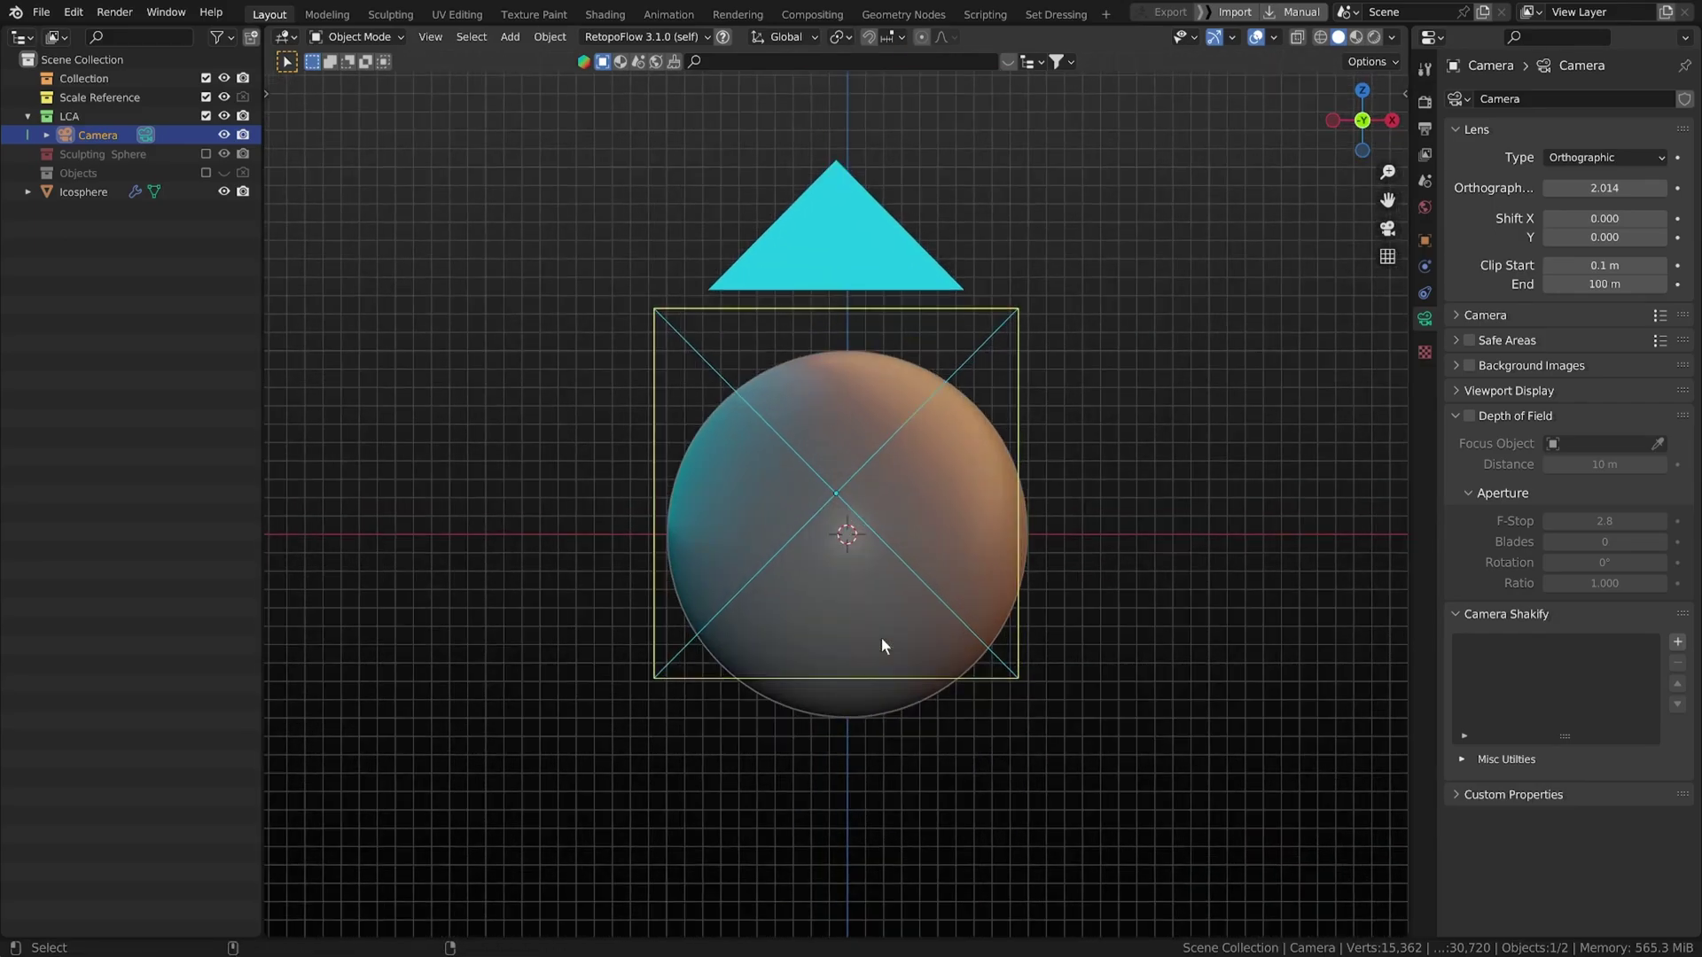
- Centre the ico sphere in the camera frame by moving it about -0.0636 m in X and 0.2095 m in Z
{"action": "key", "text": "KP_0"}
{"action": "left_click", "coordinate": [928, 472]}
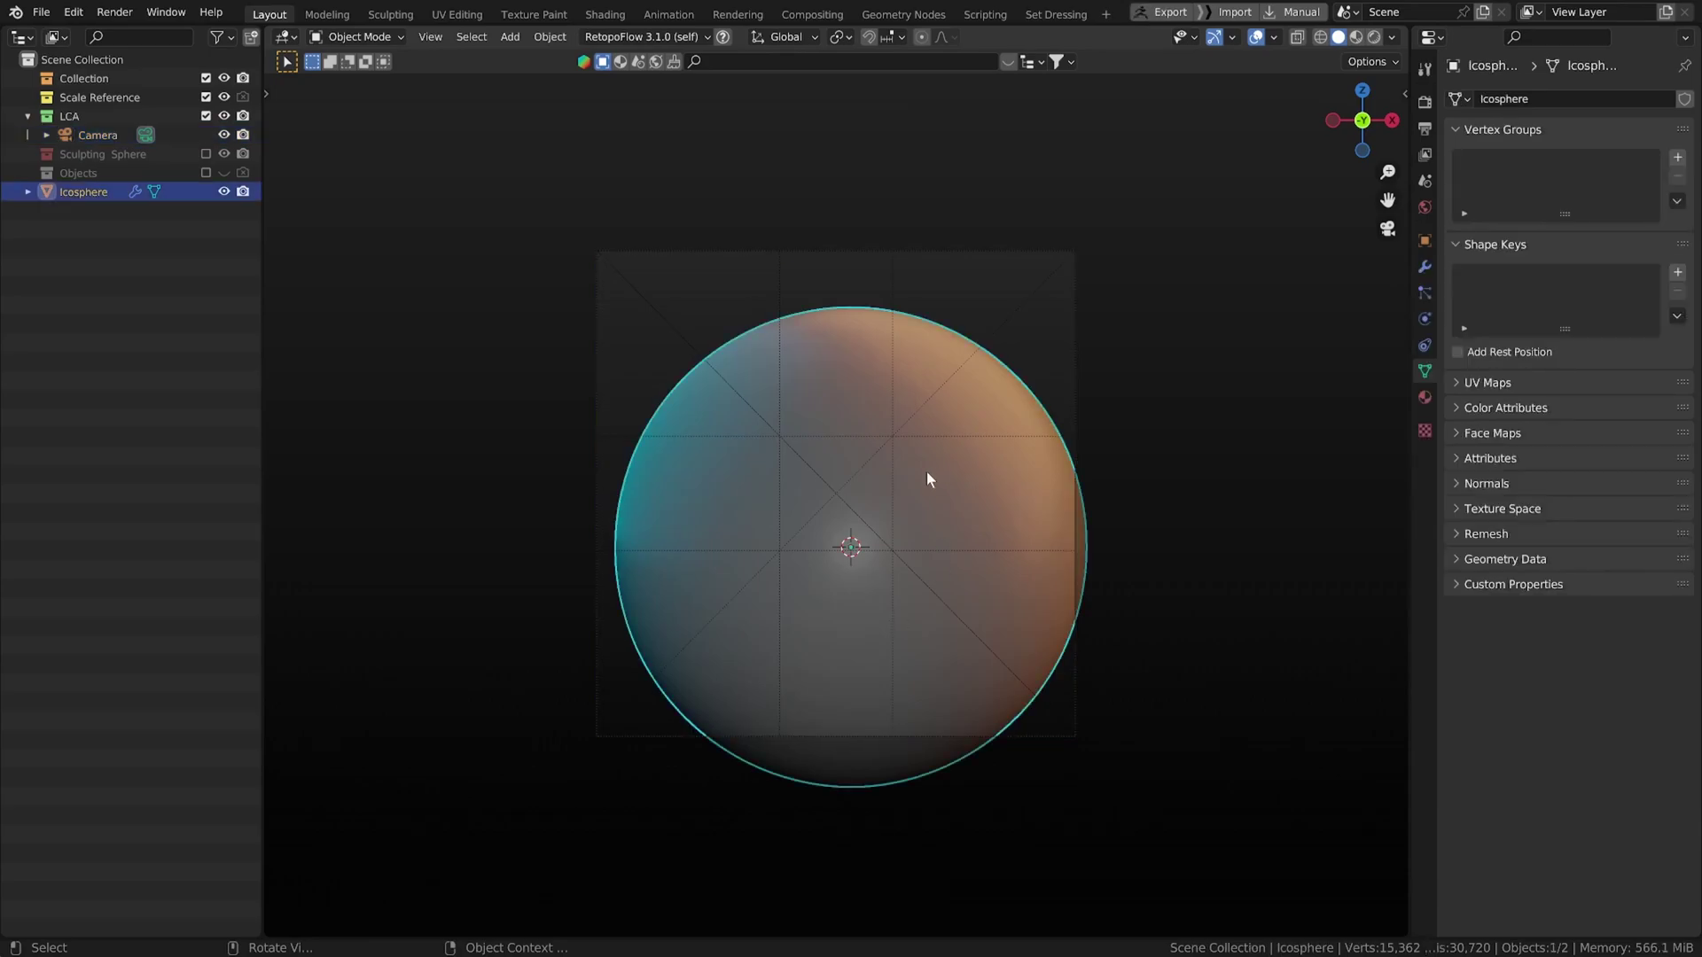
{"action": "key", "text": "g"}
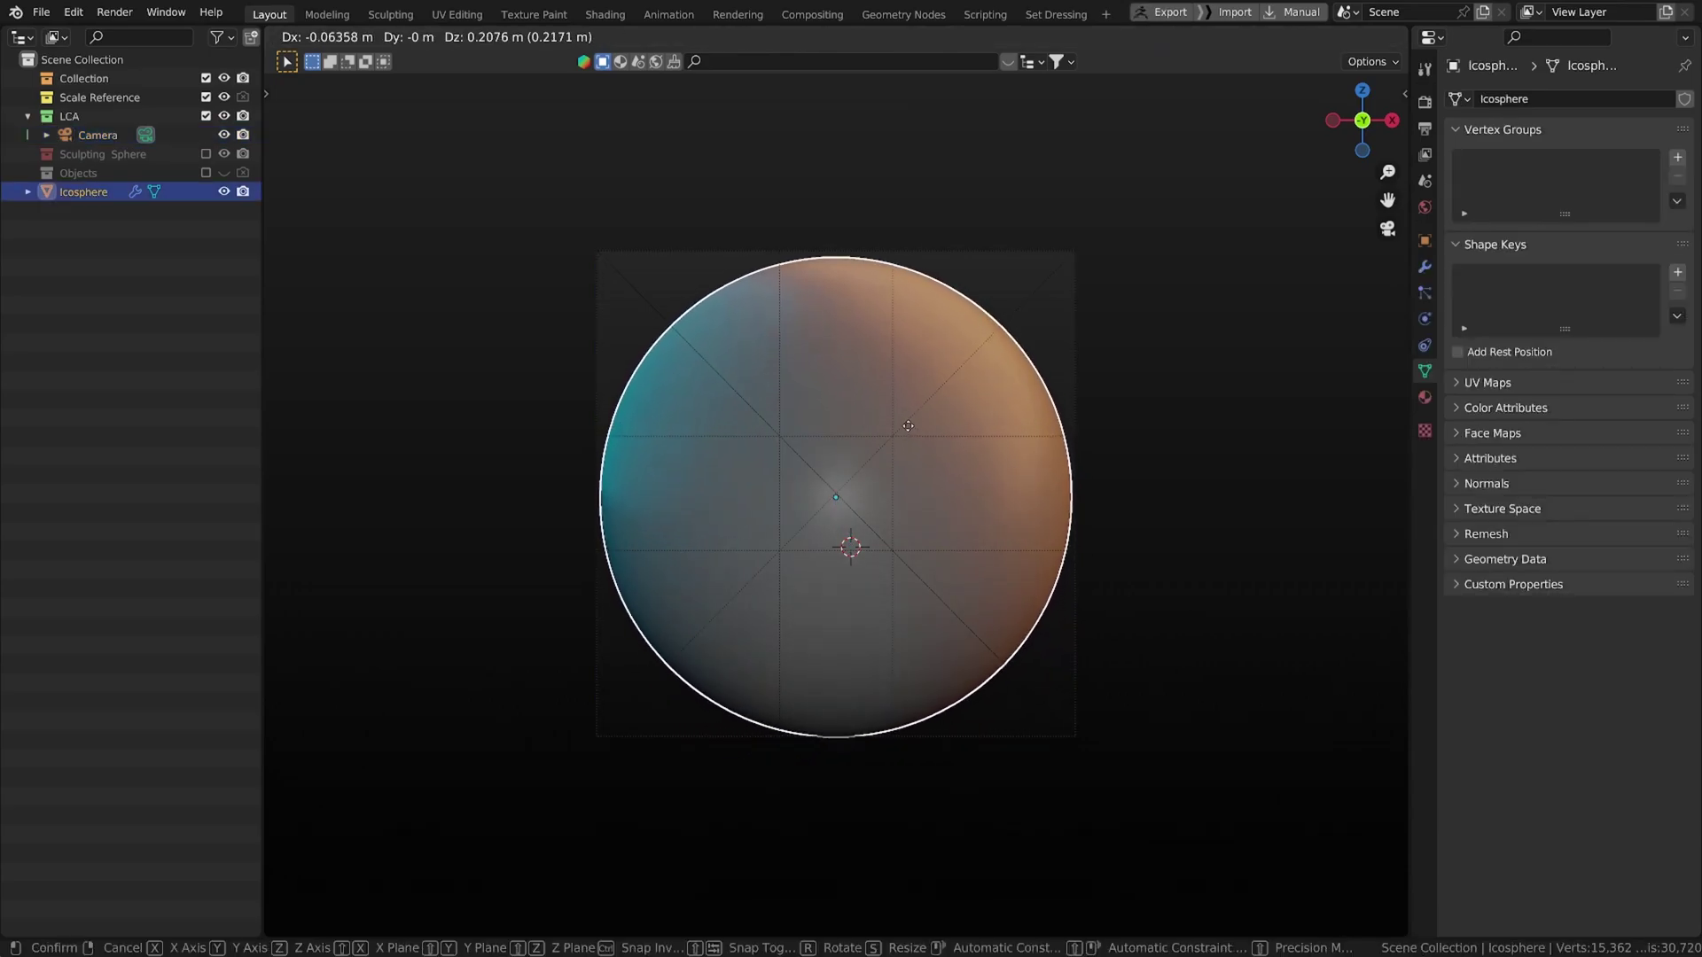
{"action": "left_click", "coordinate": [907, 428]}
- Switch the viewport lighting to Studio and nudge the ico sphere about -0.0048 m in X and 0.0132 m in Z within the camera frame
{"action": "left_click", "coordinate": [1392, 37]}
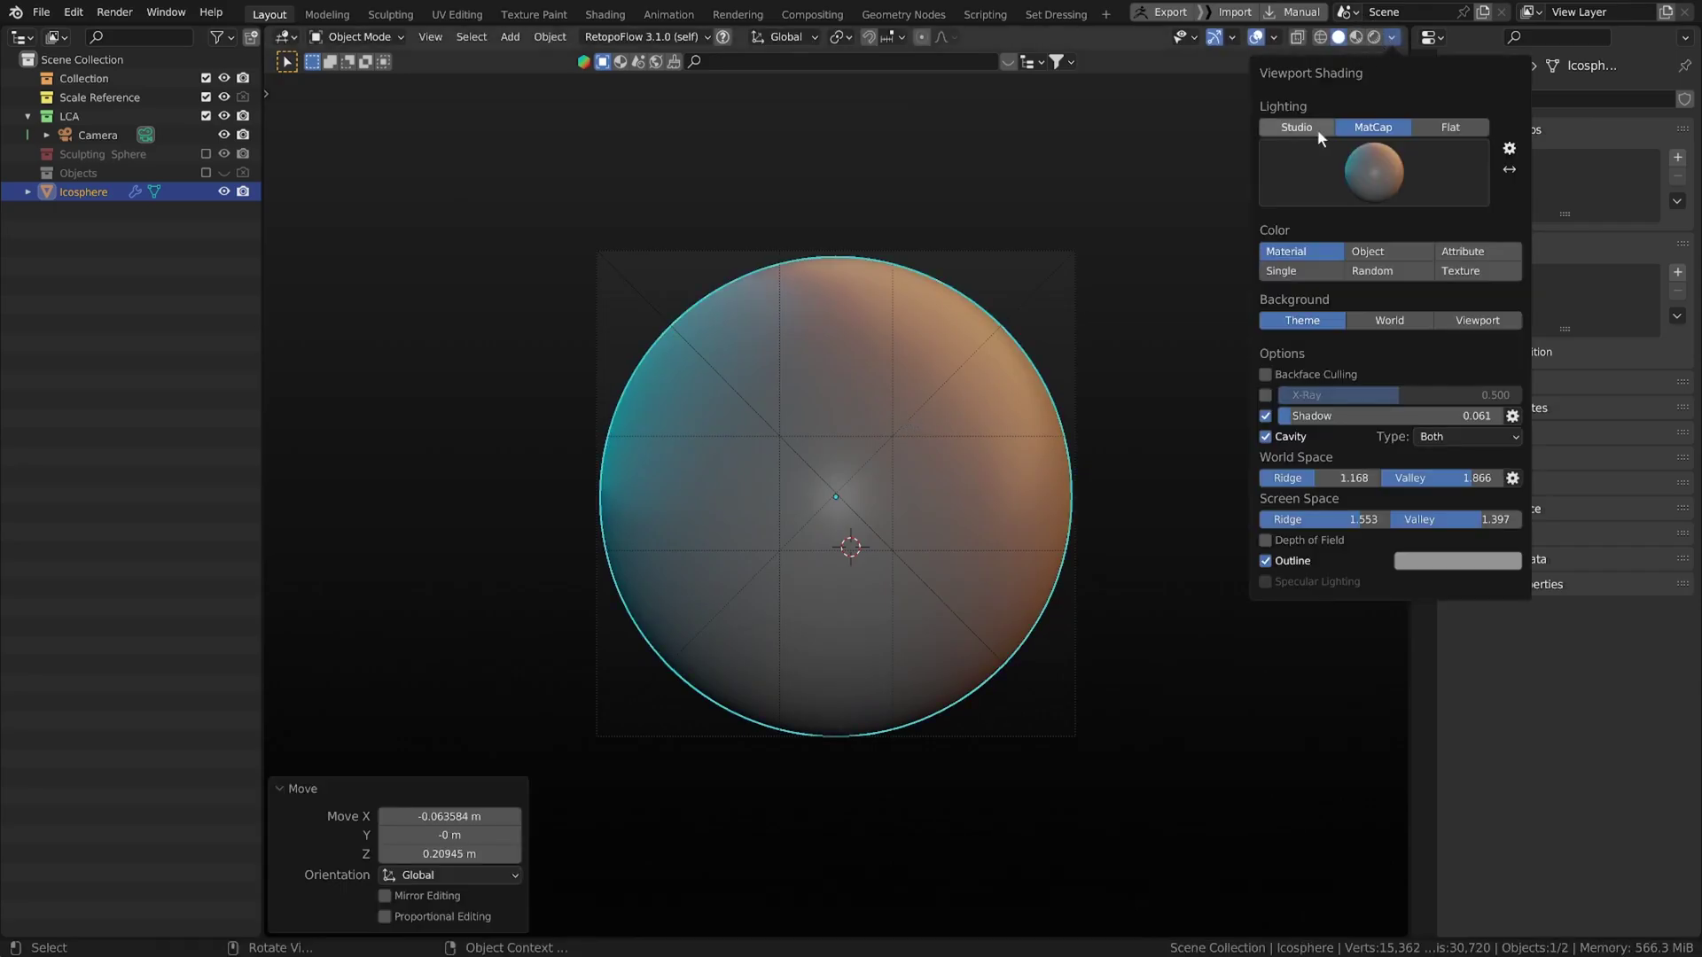
{"action": "left_click", "coordinate": [1316, 133]}
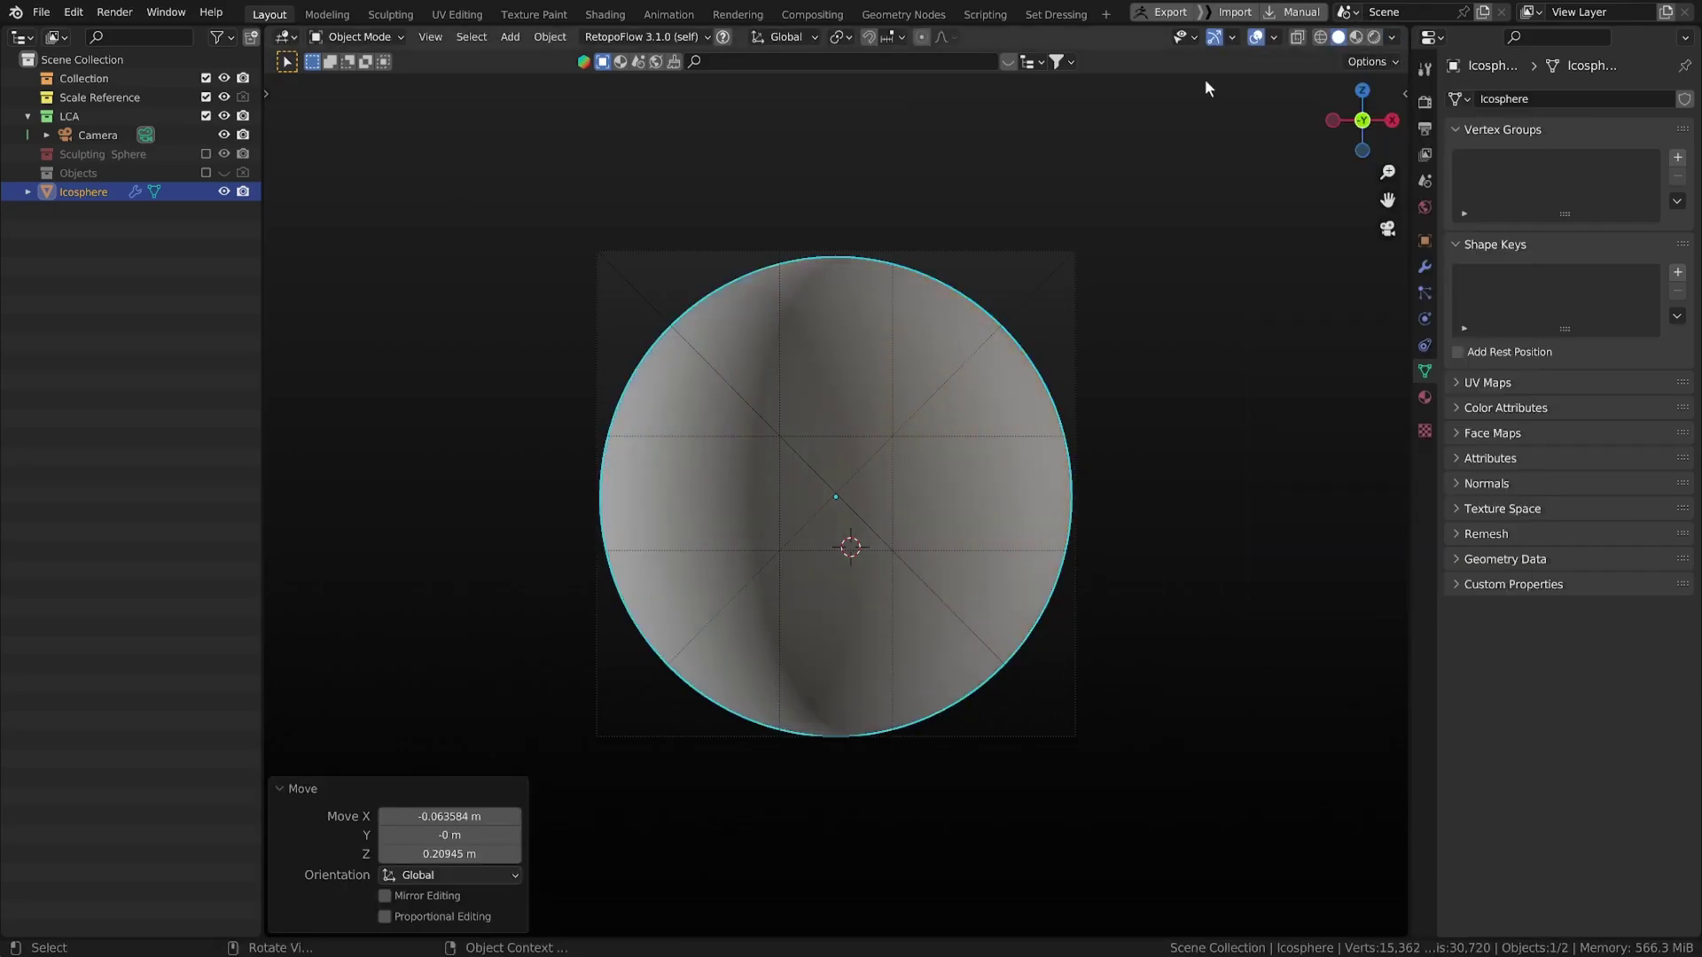
{"action": "middle_click_drag", "start_coordinate": [870, 524], "coordinate": [869, 418], "text": "ctrl"}
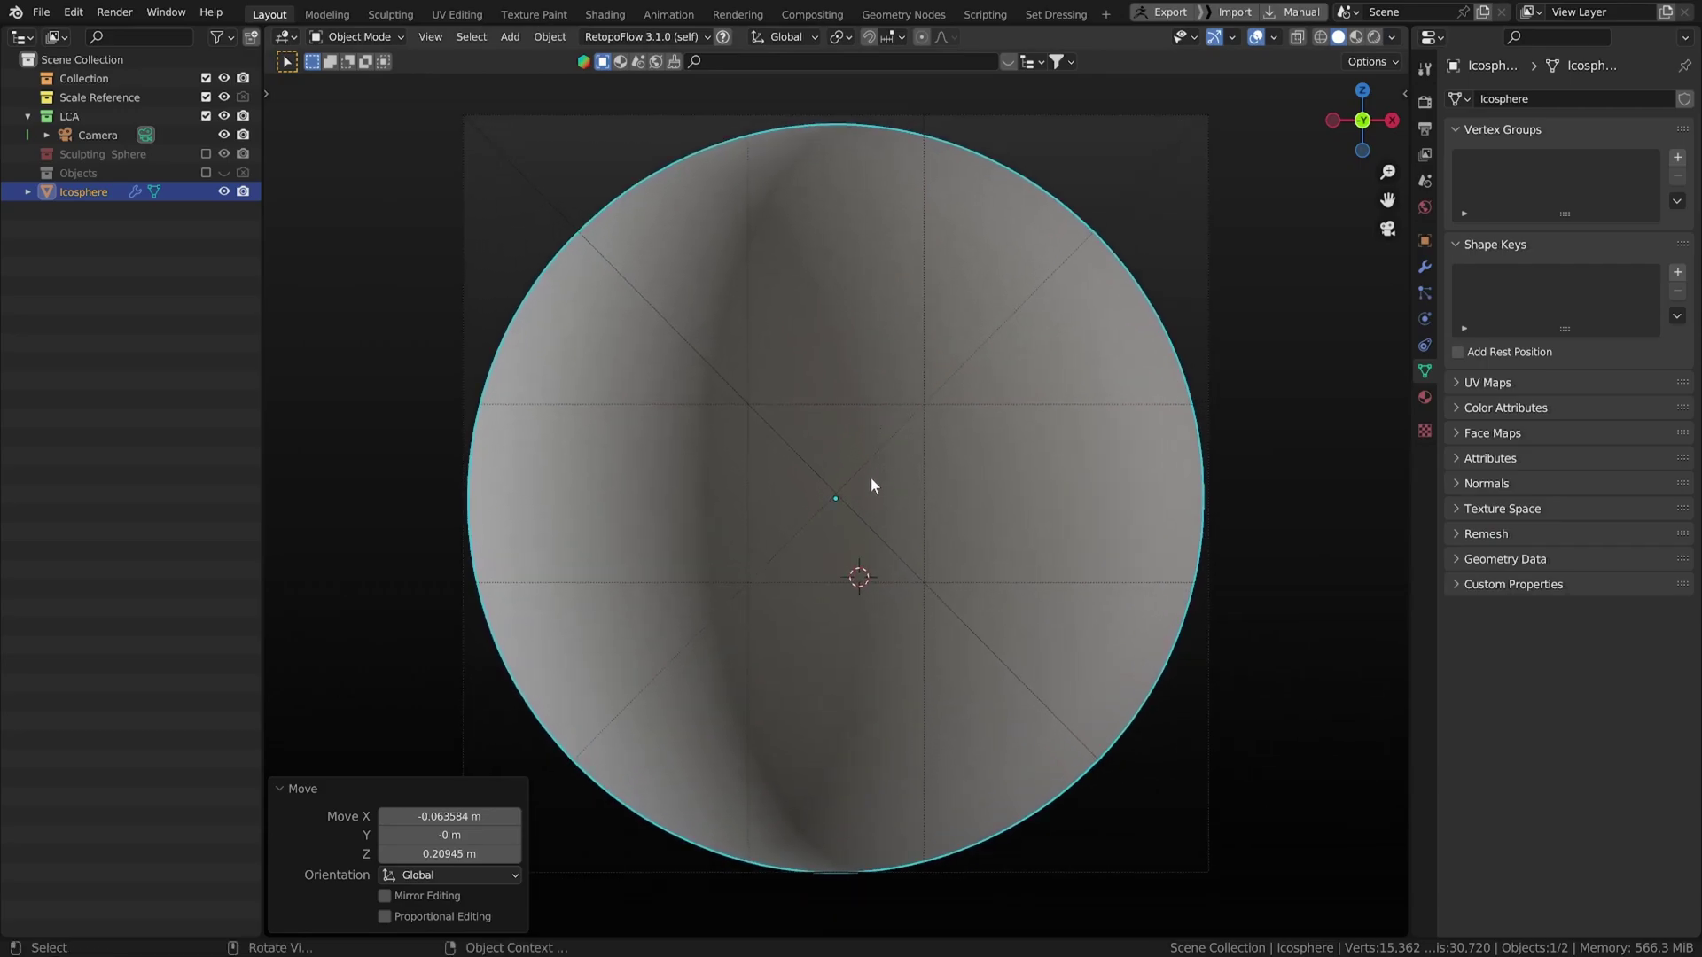
{"action": "key", "text": "g"}
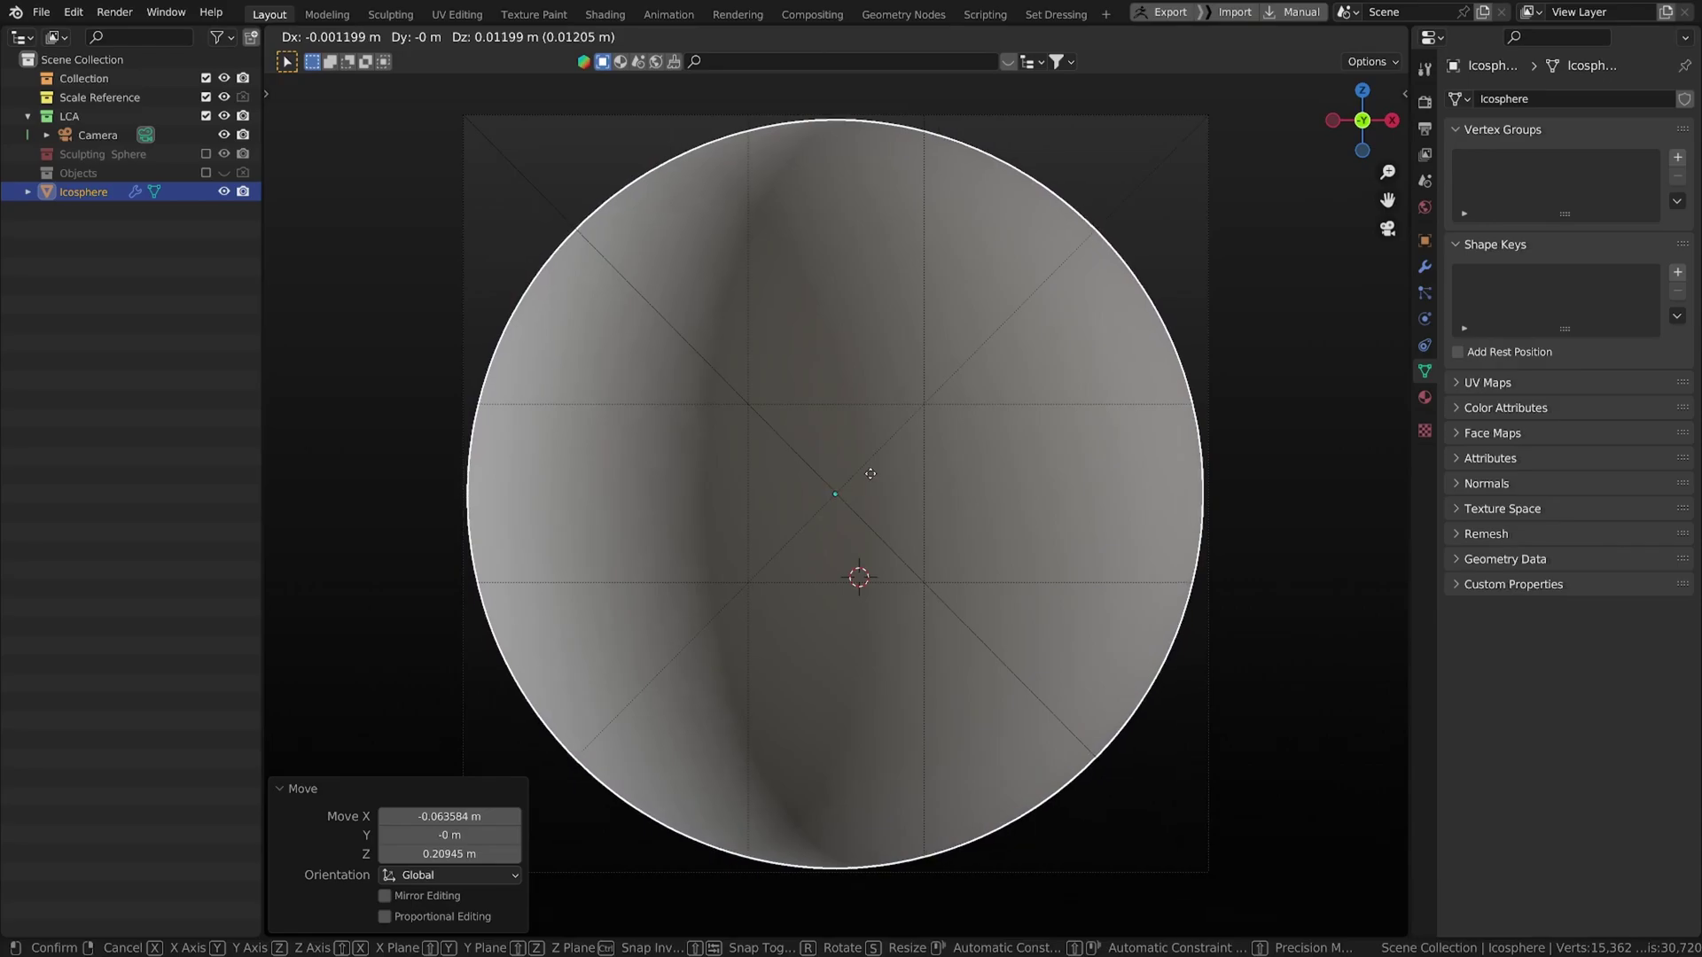
{"action": "left_click", "coordinate": [870, 474]}
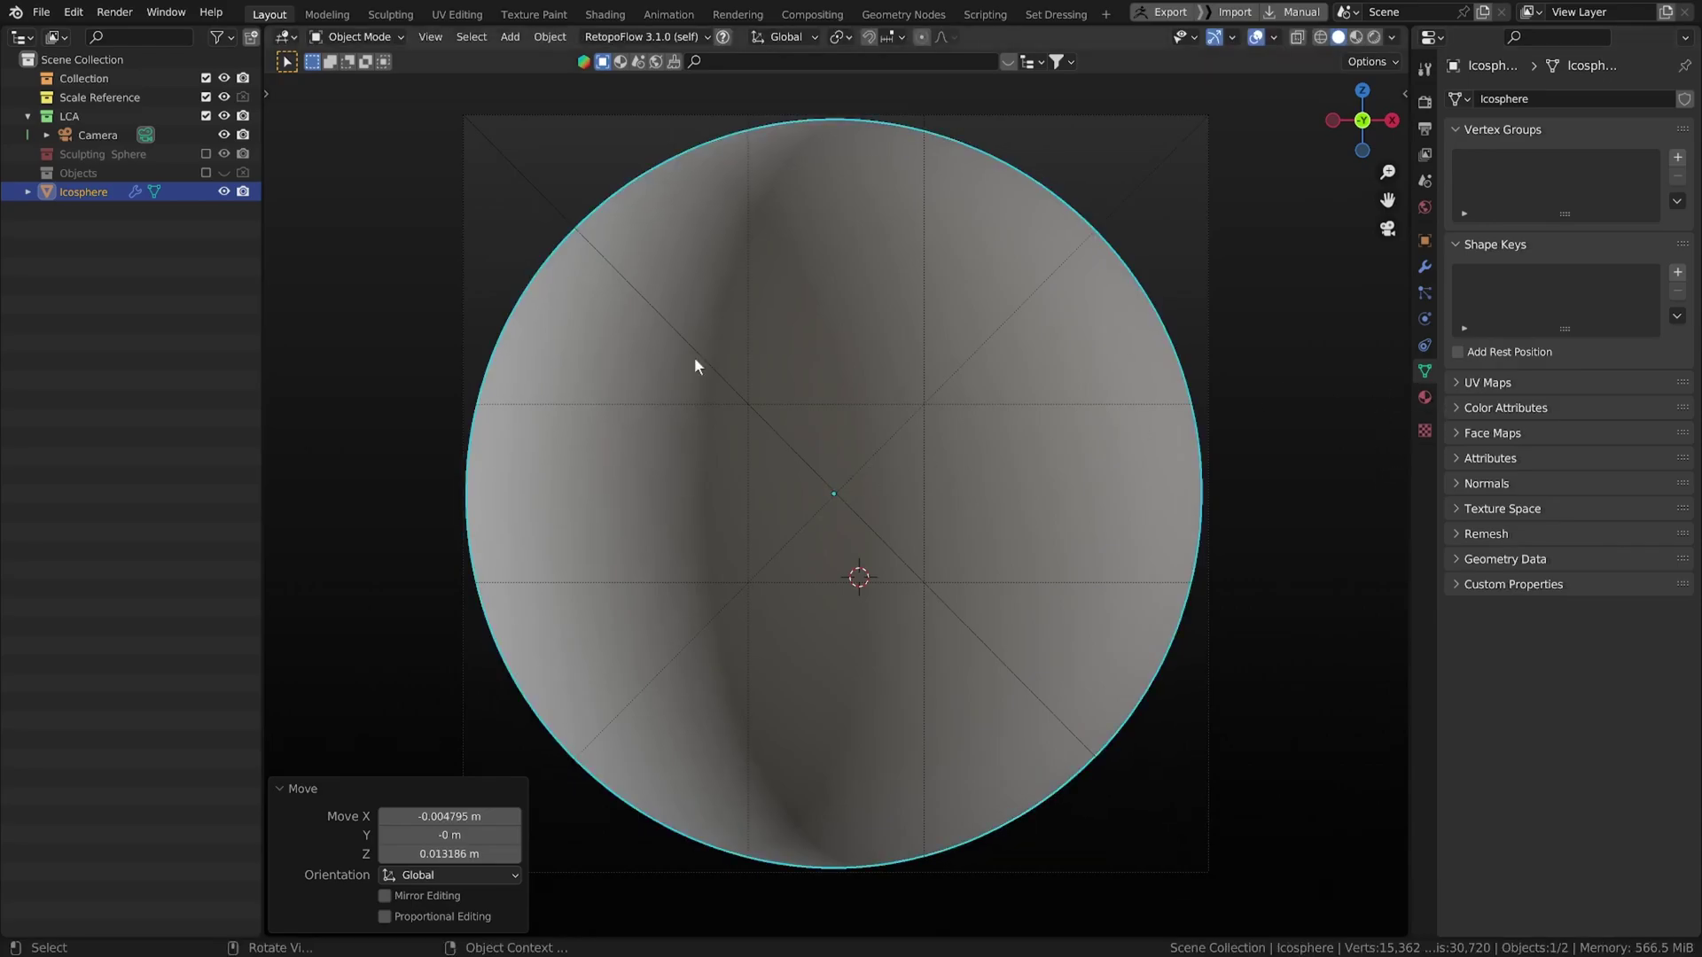
- Set the camera's orthographic scale to 1.984 and shift the camera about -0.0024 m along the X axis
{"action": "left_click", "coordinate": [95, 134]}
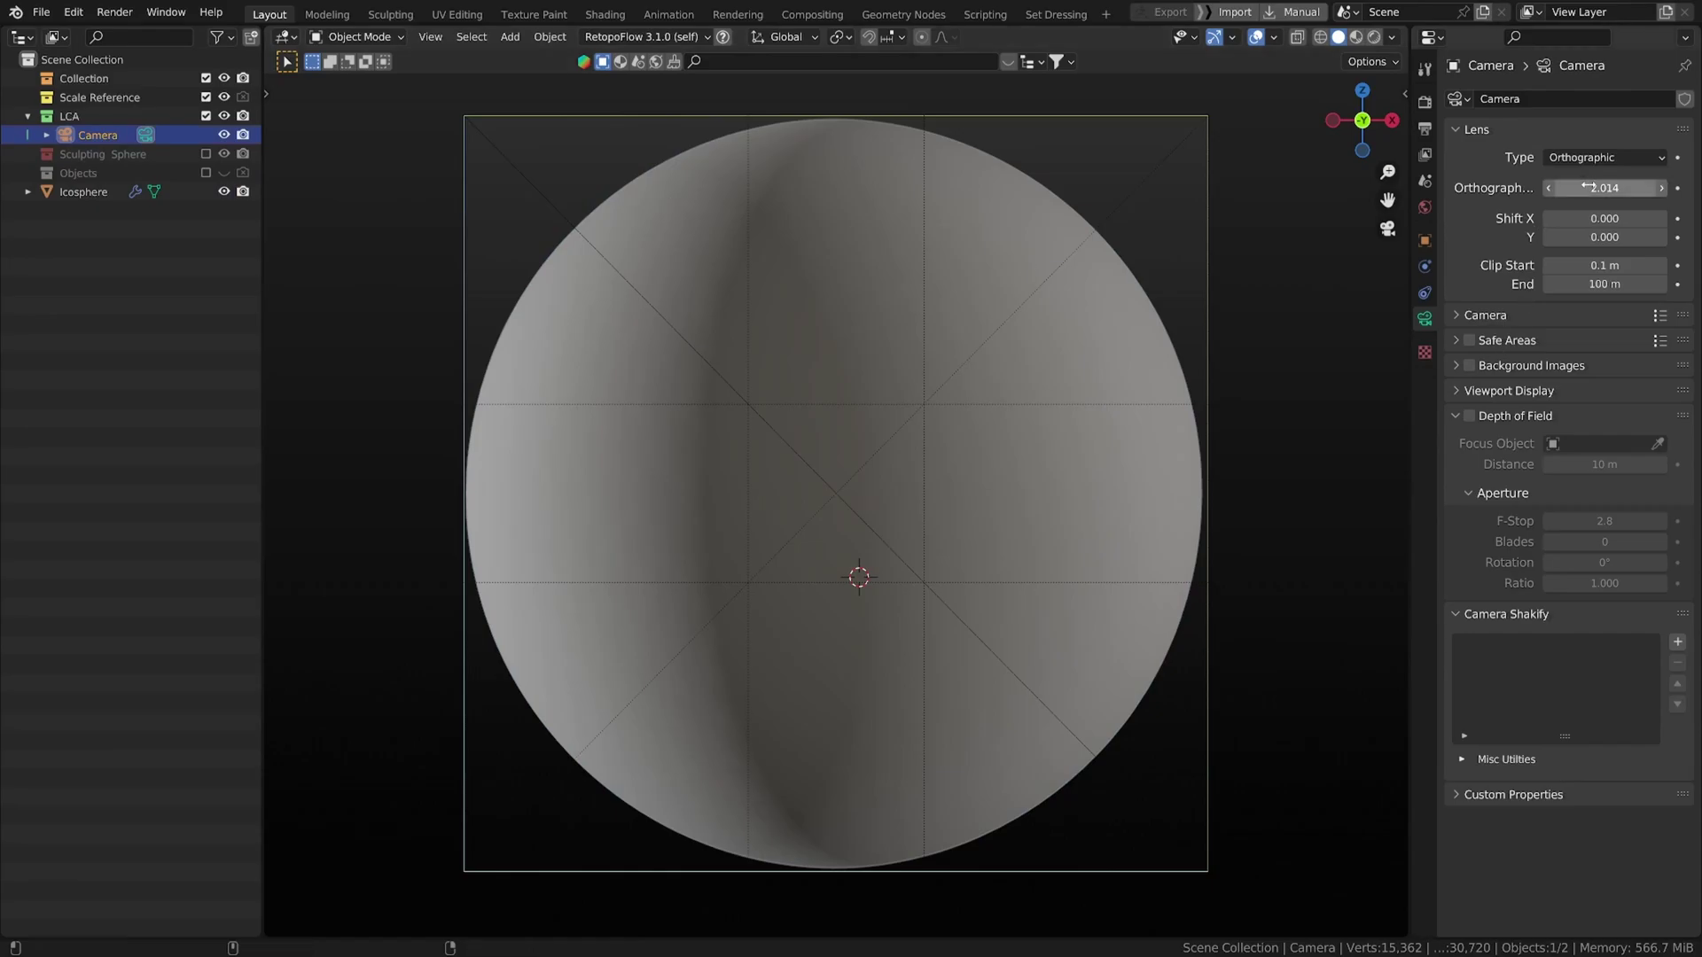
{"action": "mouse_move", "coordinate": [1603, 188]}
{"action": "left_mouse_down"}
{"action": "mouse_move", "coordinate": [1577, 188]}
{"action": "mouse_move", "coordinate": [1601, 188]}
{"action": "left_mouse_up"}
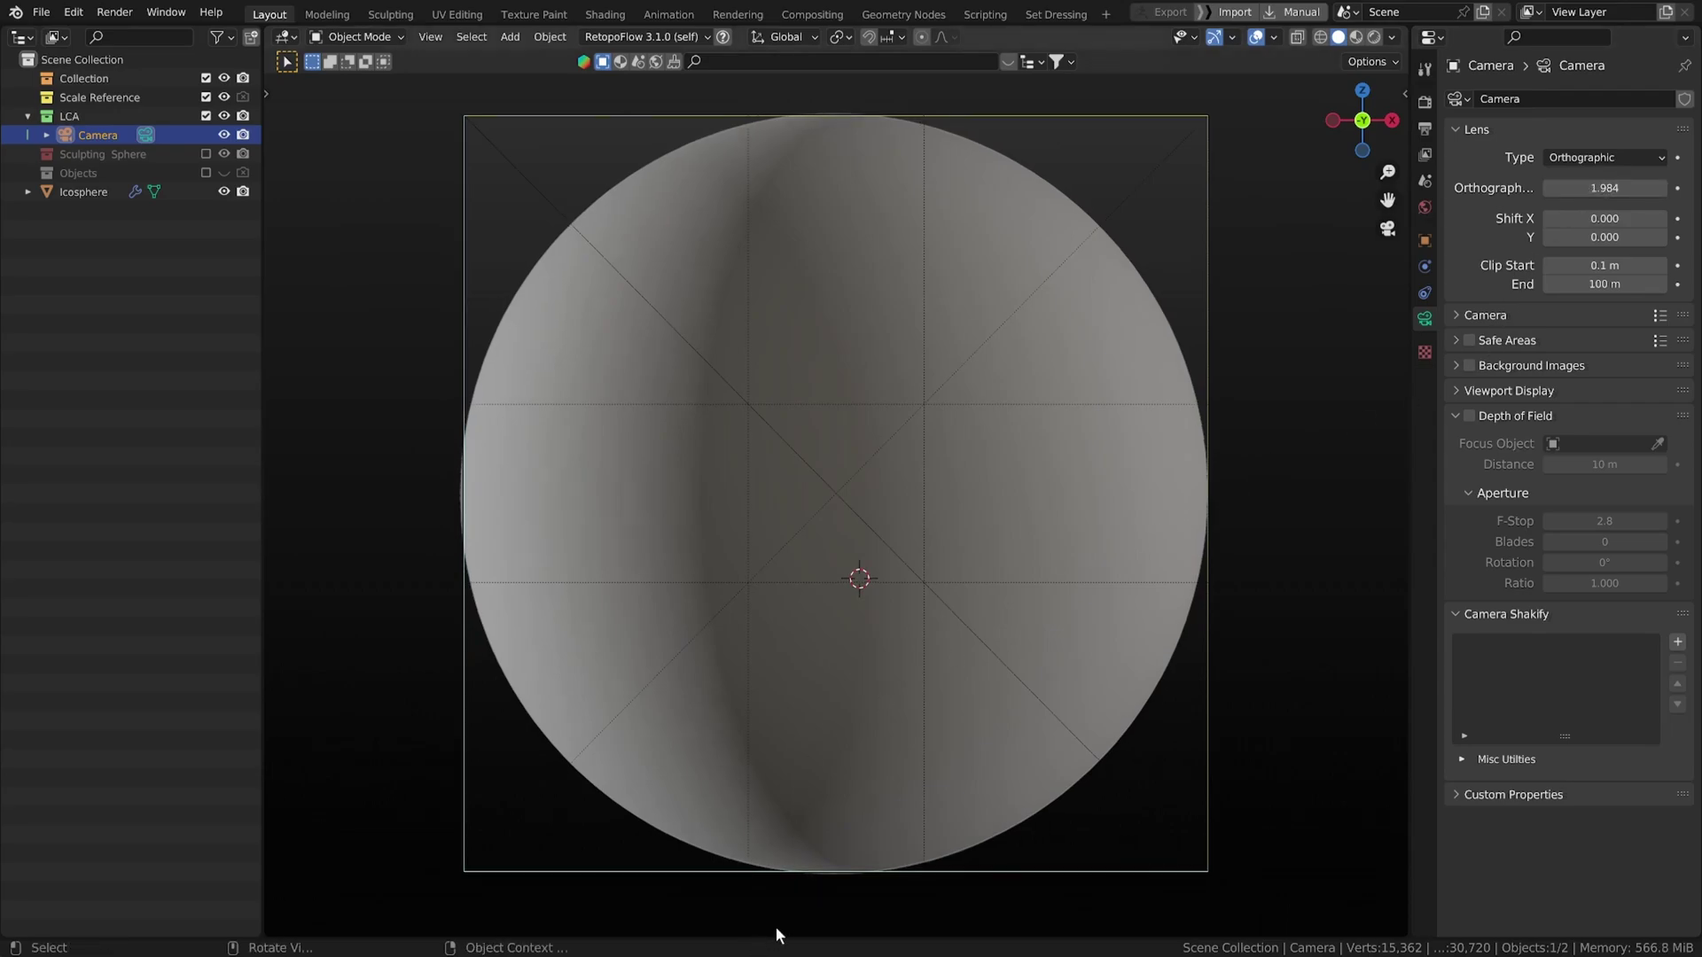
{"action": "key", "text": "g"}
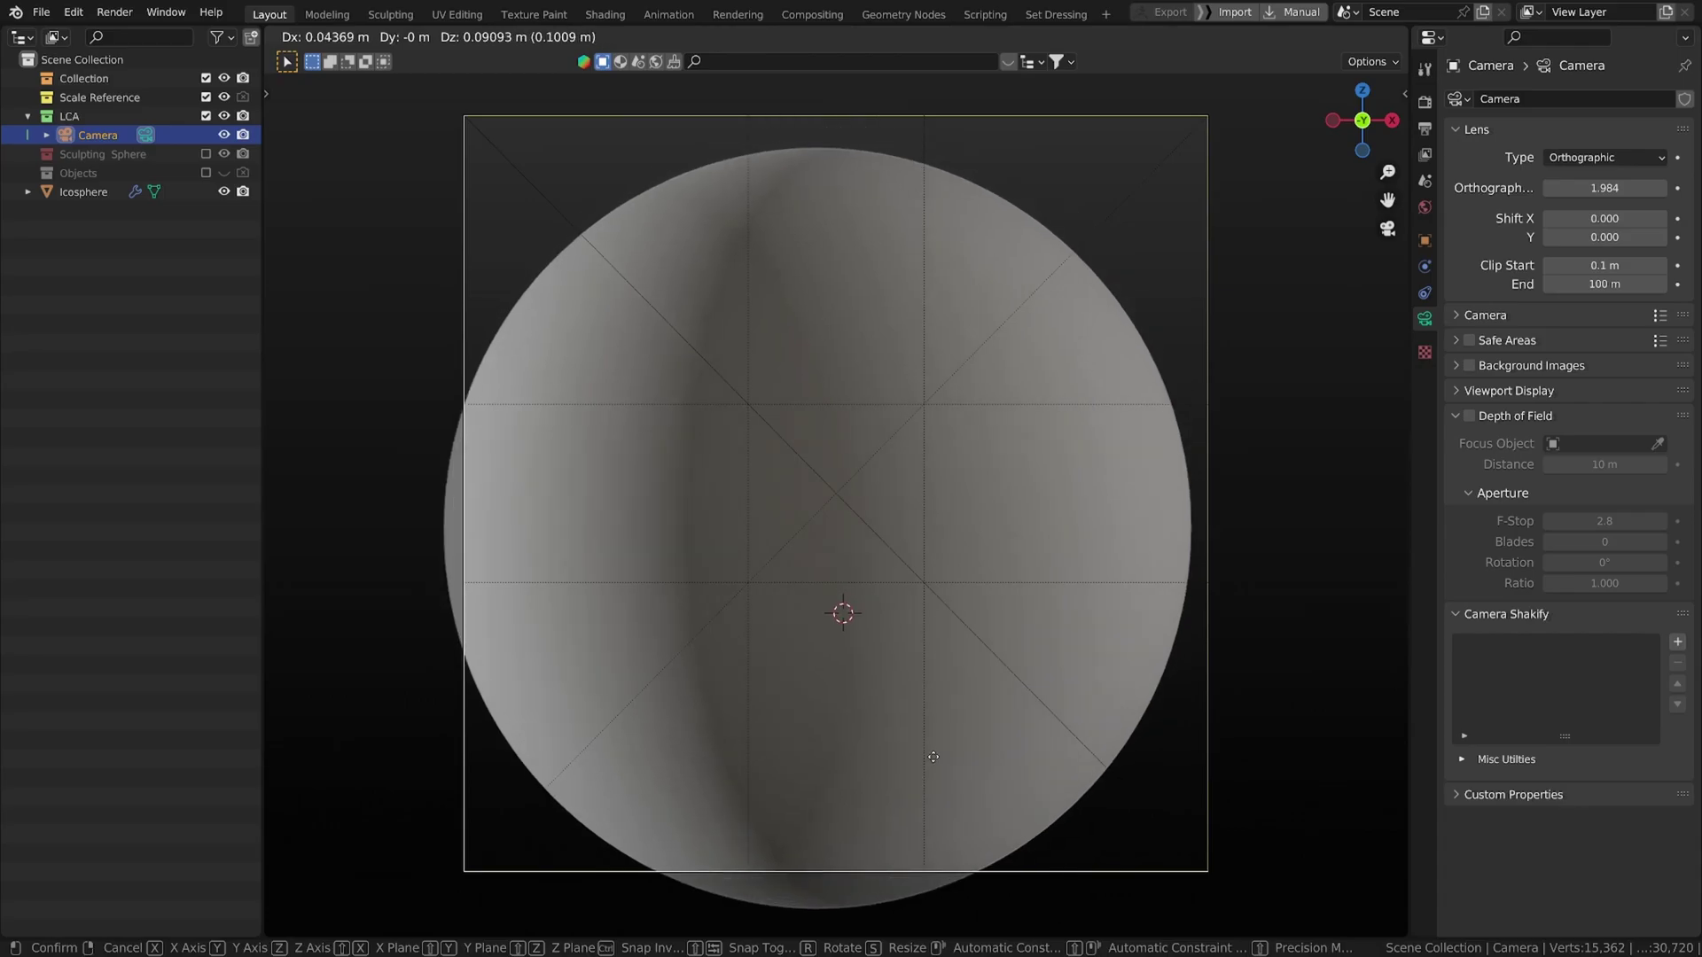
{"action": "key", "text": "x"}
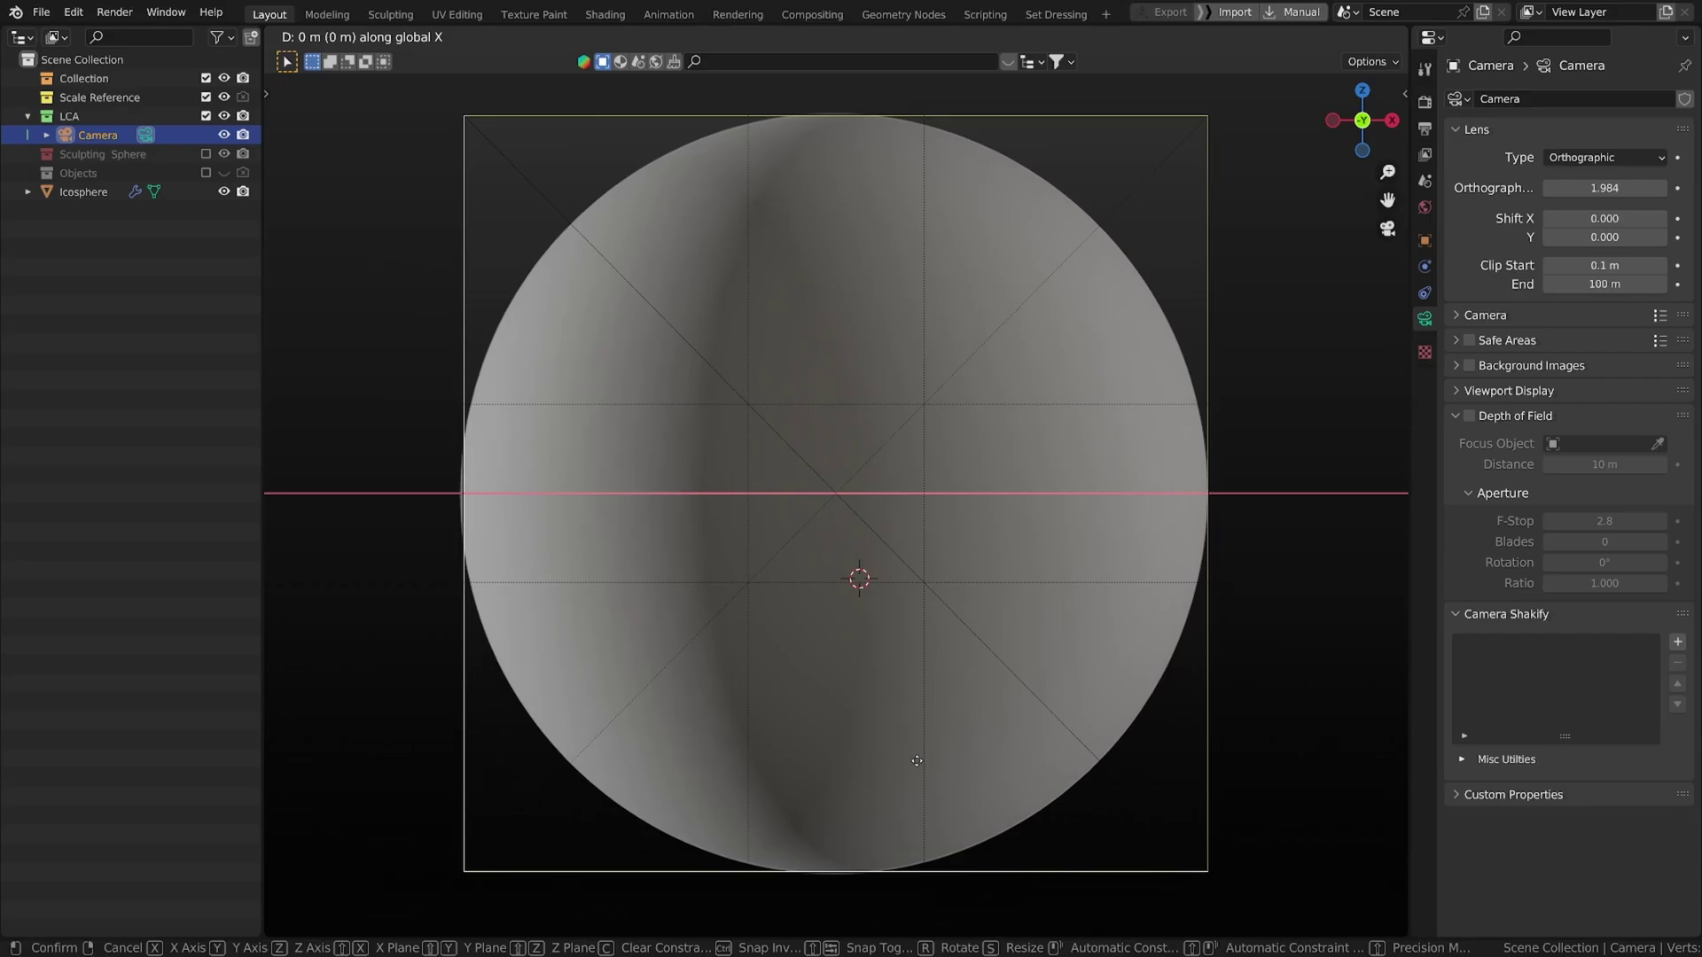
{"action": "left_click", "coordinate": [915, 761]}
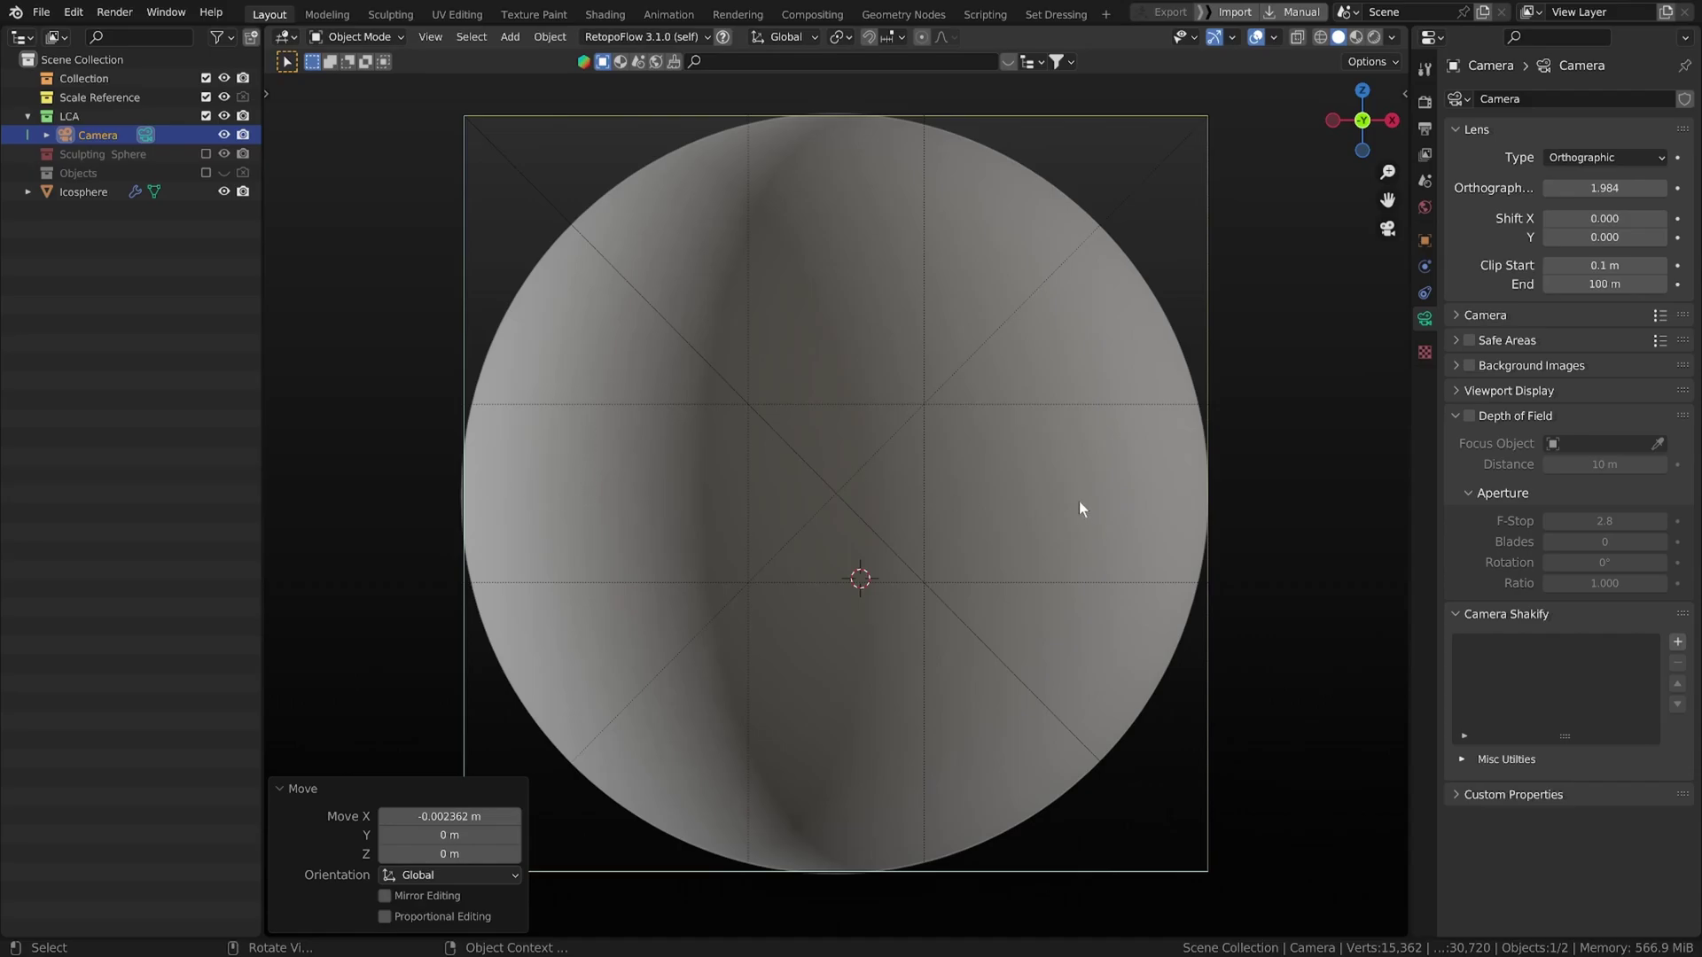
- Move the camera about 5.62 m along Y towards the ico sphere and check the framing through the camera
{"action": "key", "text": "q"}
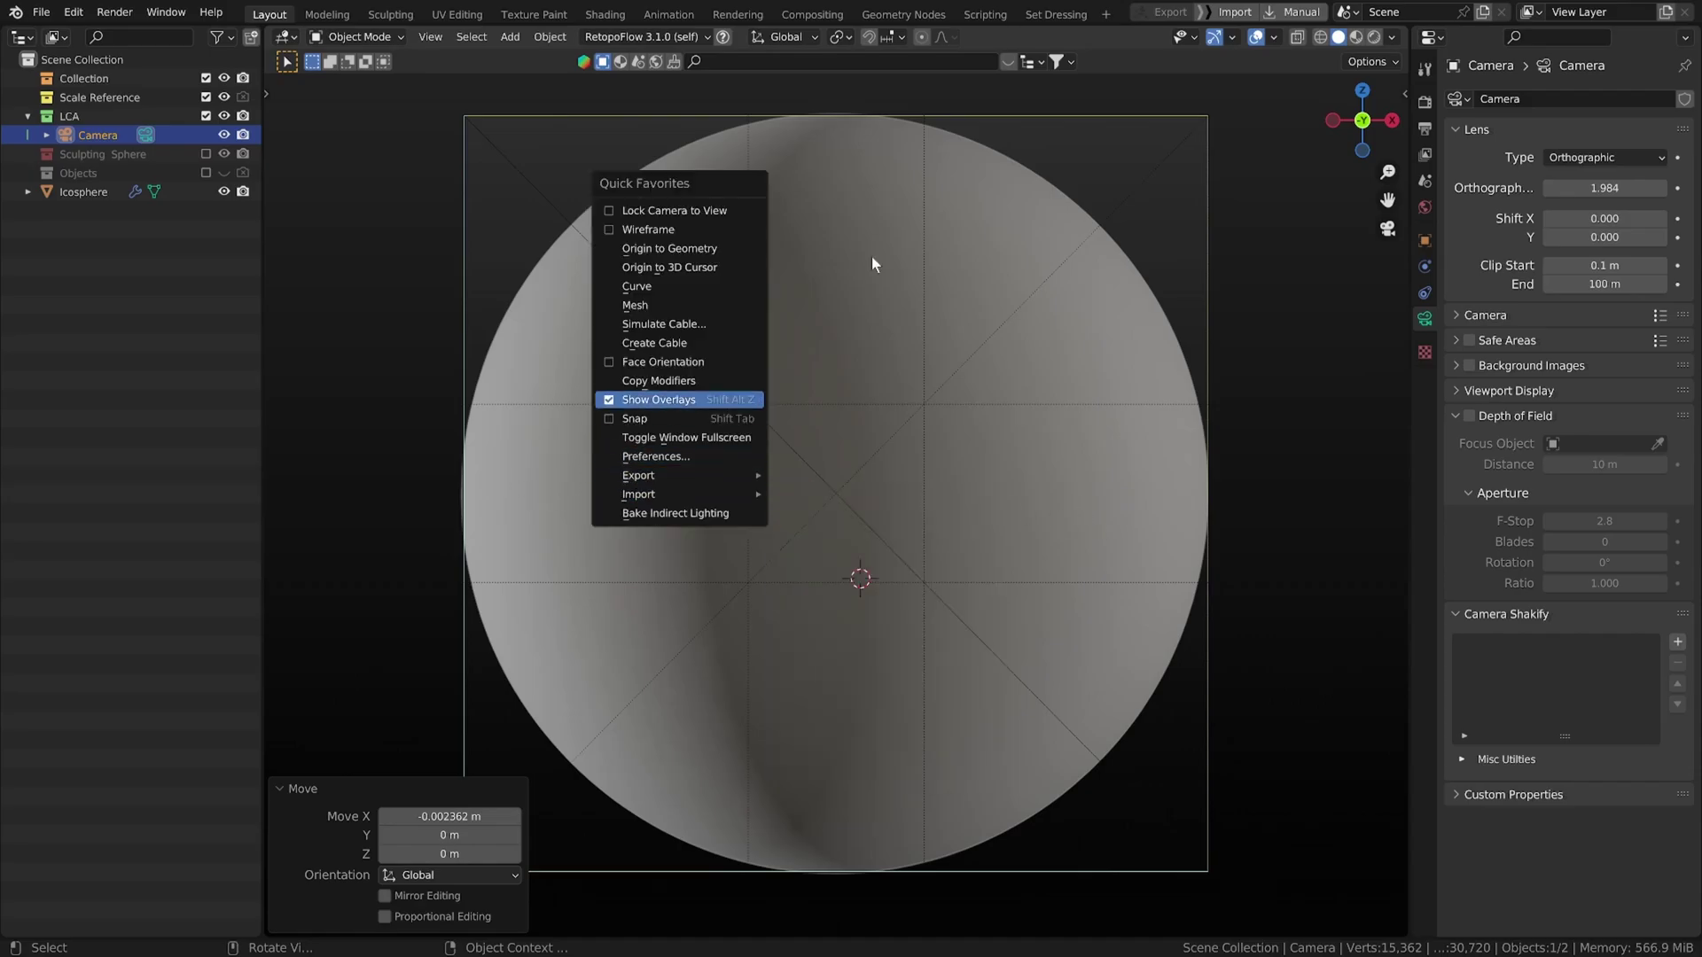
{"action": "key", "text": "Escape"}
{"action": "middle_click_drag", "start_coordinate": [1060, 448], "coordinate": [880, 486]}
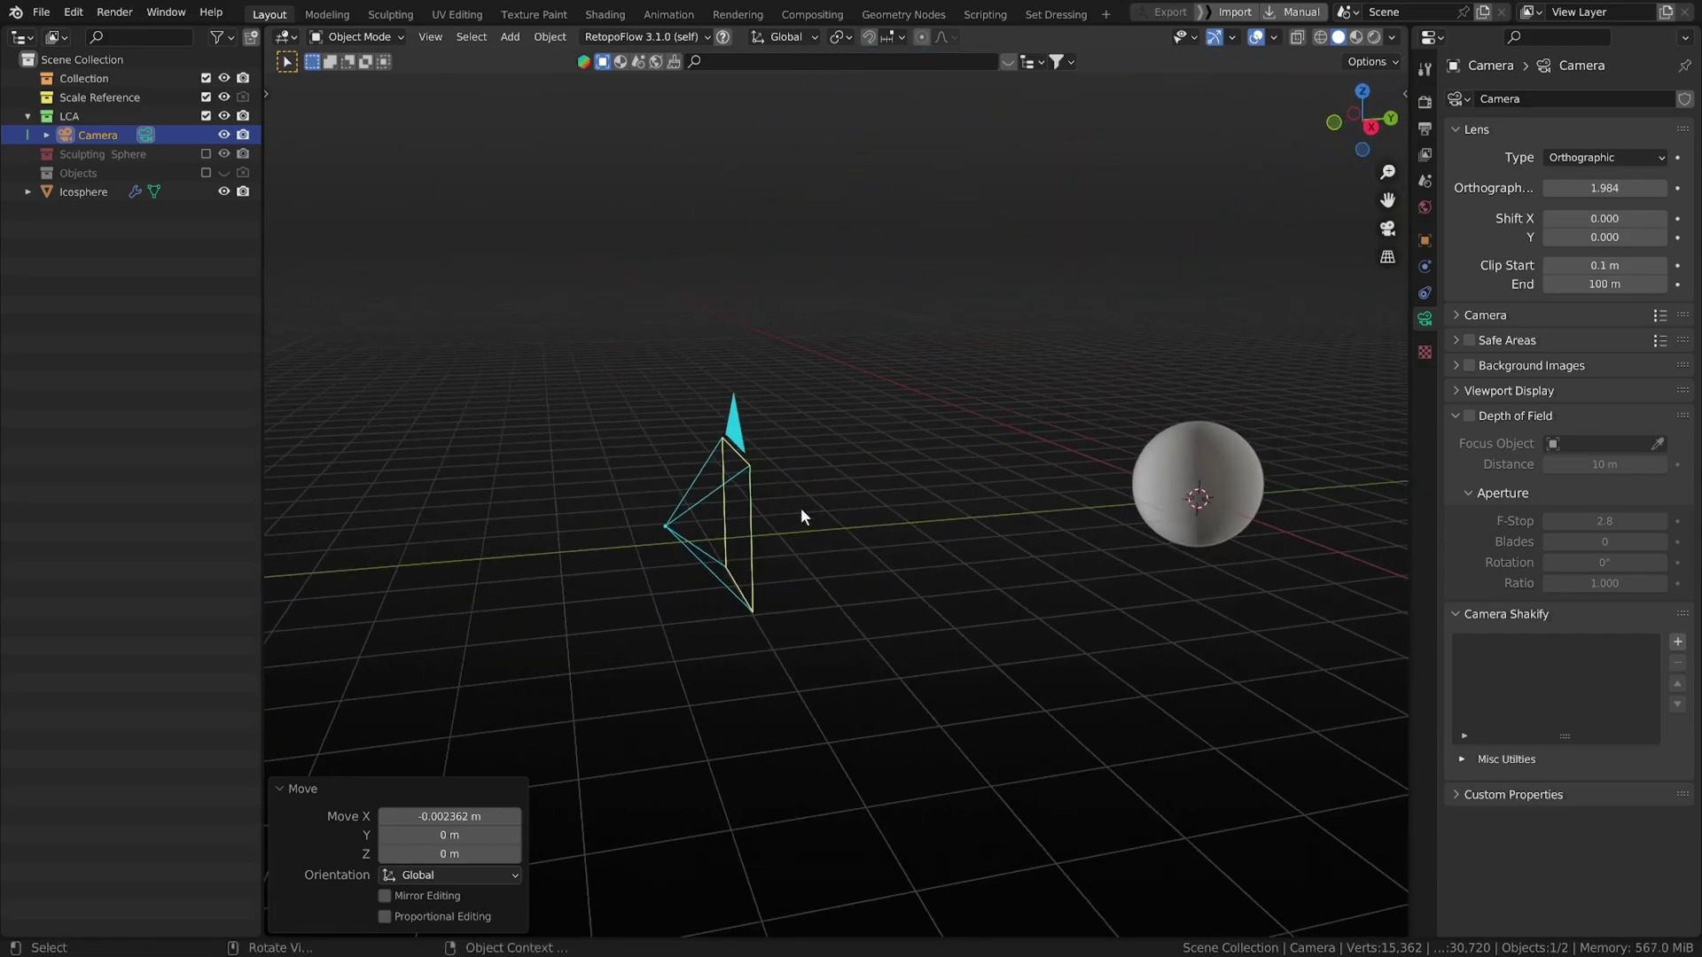
{"action": "key", "text": "g"}
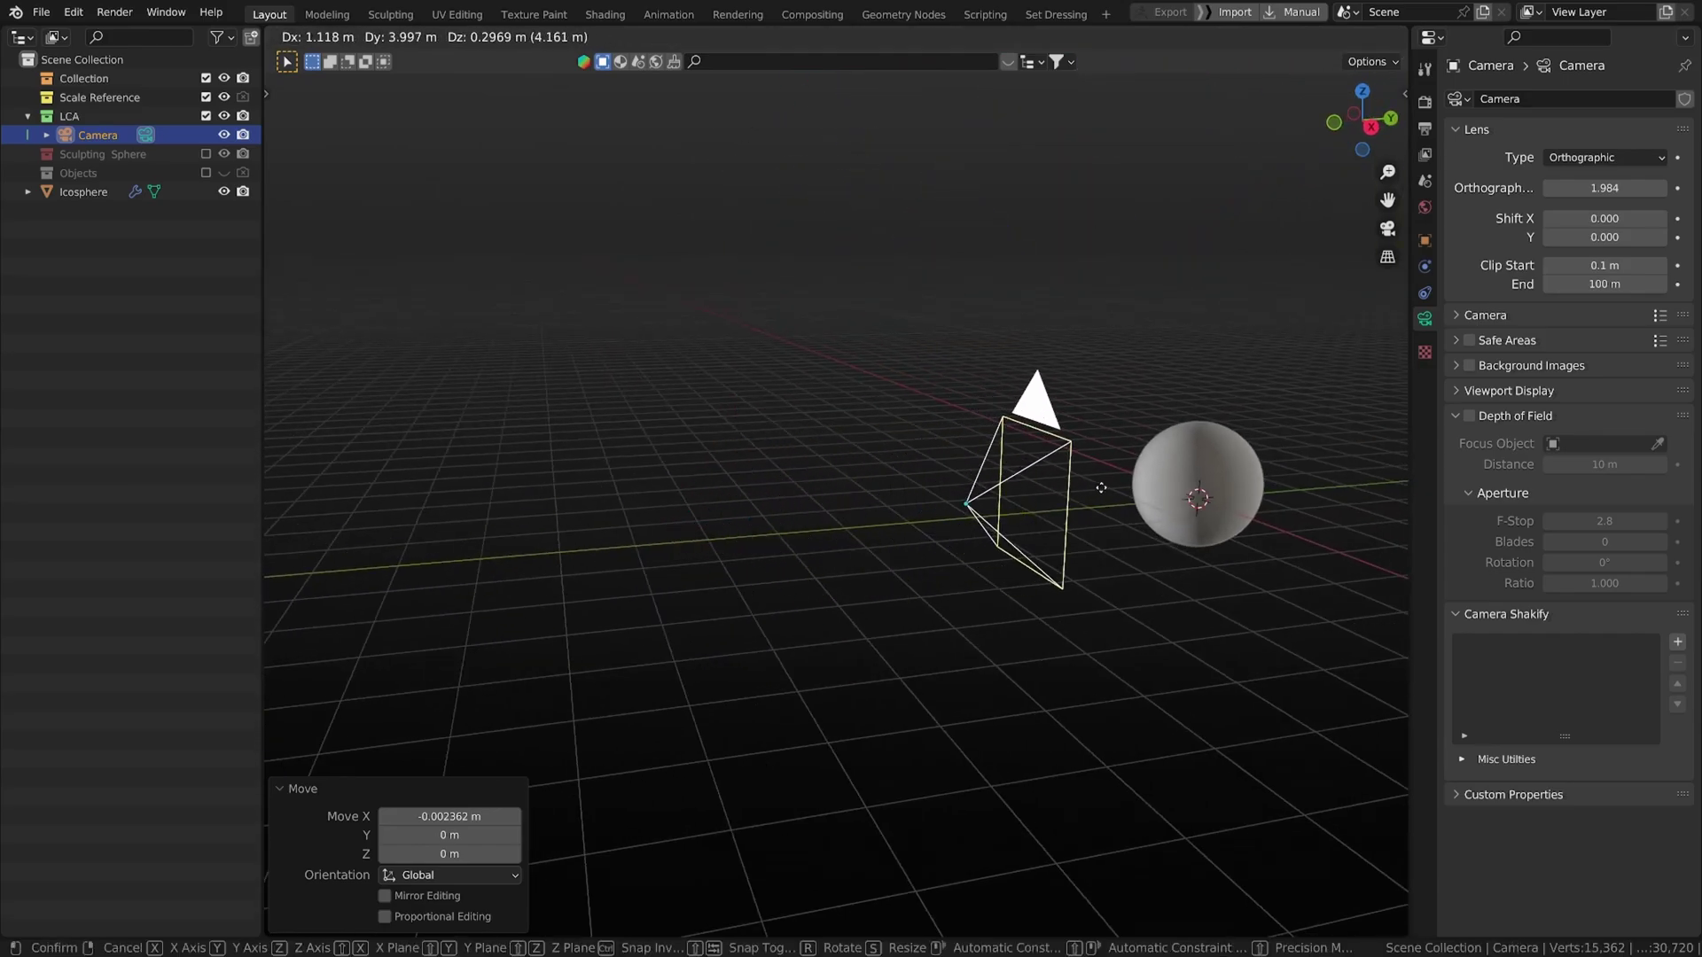
{"action": "key", "text": "y"}
{"action": "left_click", "coordinate": [1147, 491]}
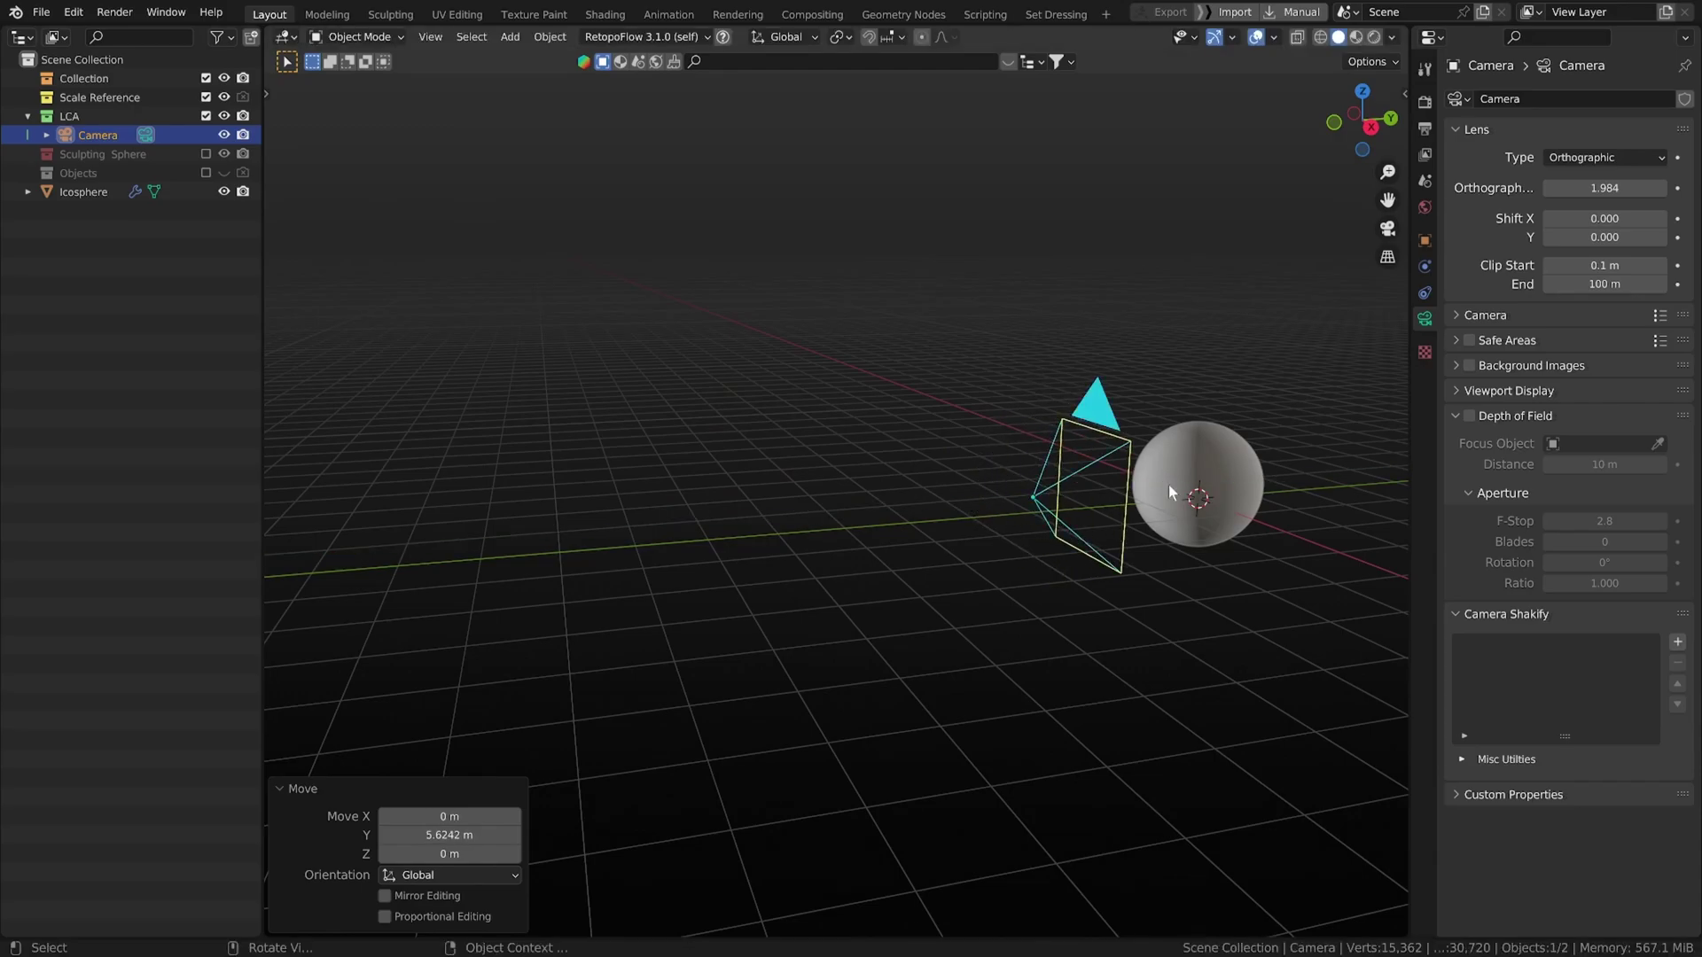
{"action": "scroll", "coordinate": [1146, 491], "scroll_direction": "up", "scroll_amount": 2}
{"action": "key", "text": "KP_0"}
{"action": "scroll", "coordinate": [1147, 492], "scroll_direction": "down", "scroll_amount": 2}
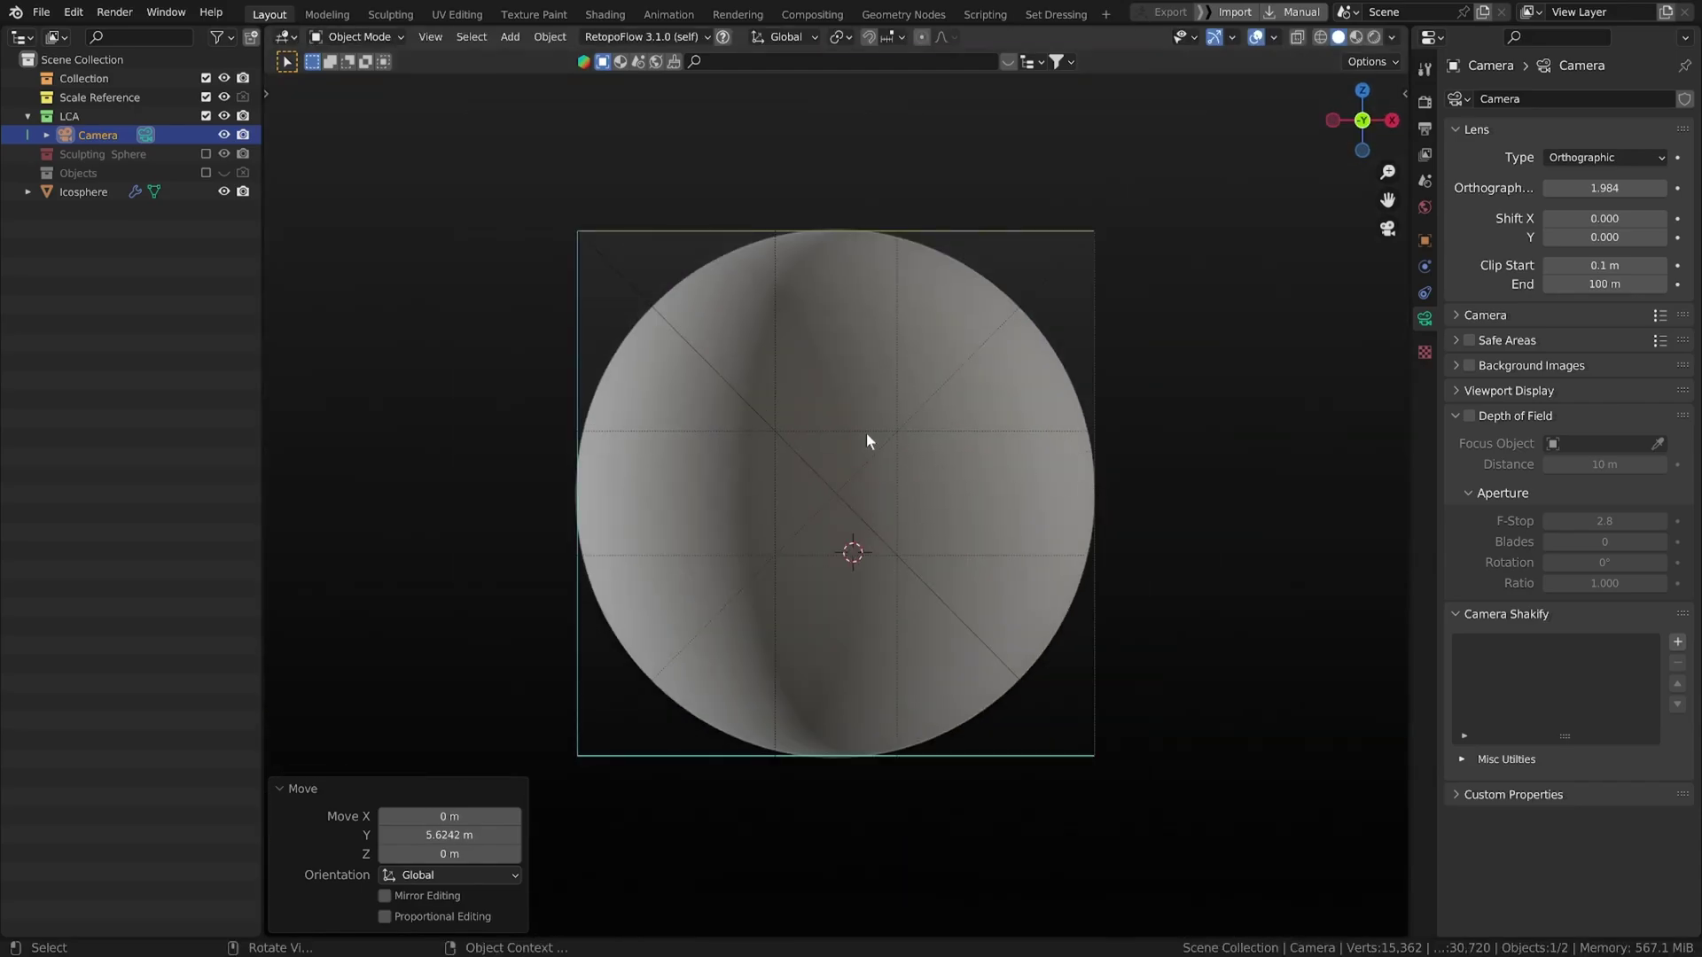
- Show the viewport in Rendered shading and create the Easy HDRI world nodes for the scene
{"action": "left_click", "coordinate": [1380, 39]}
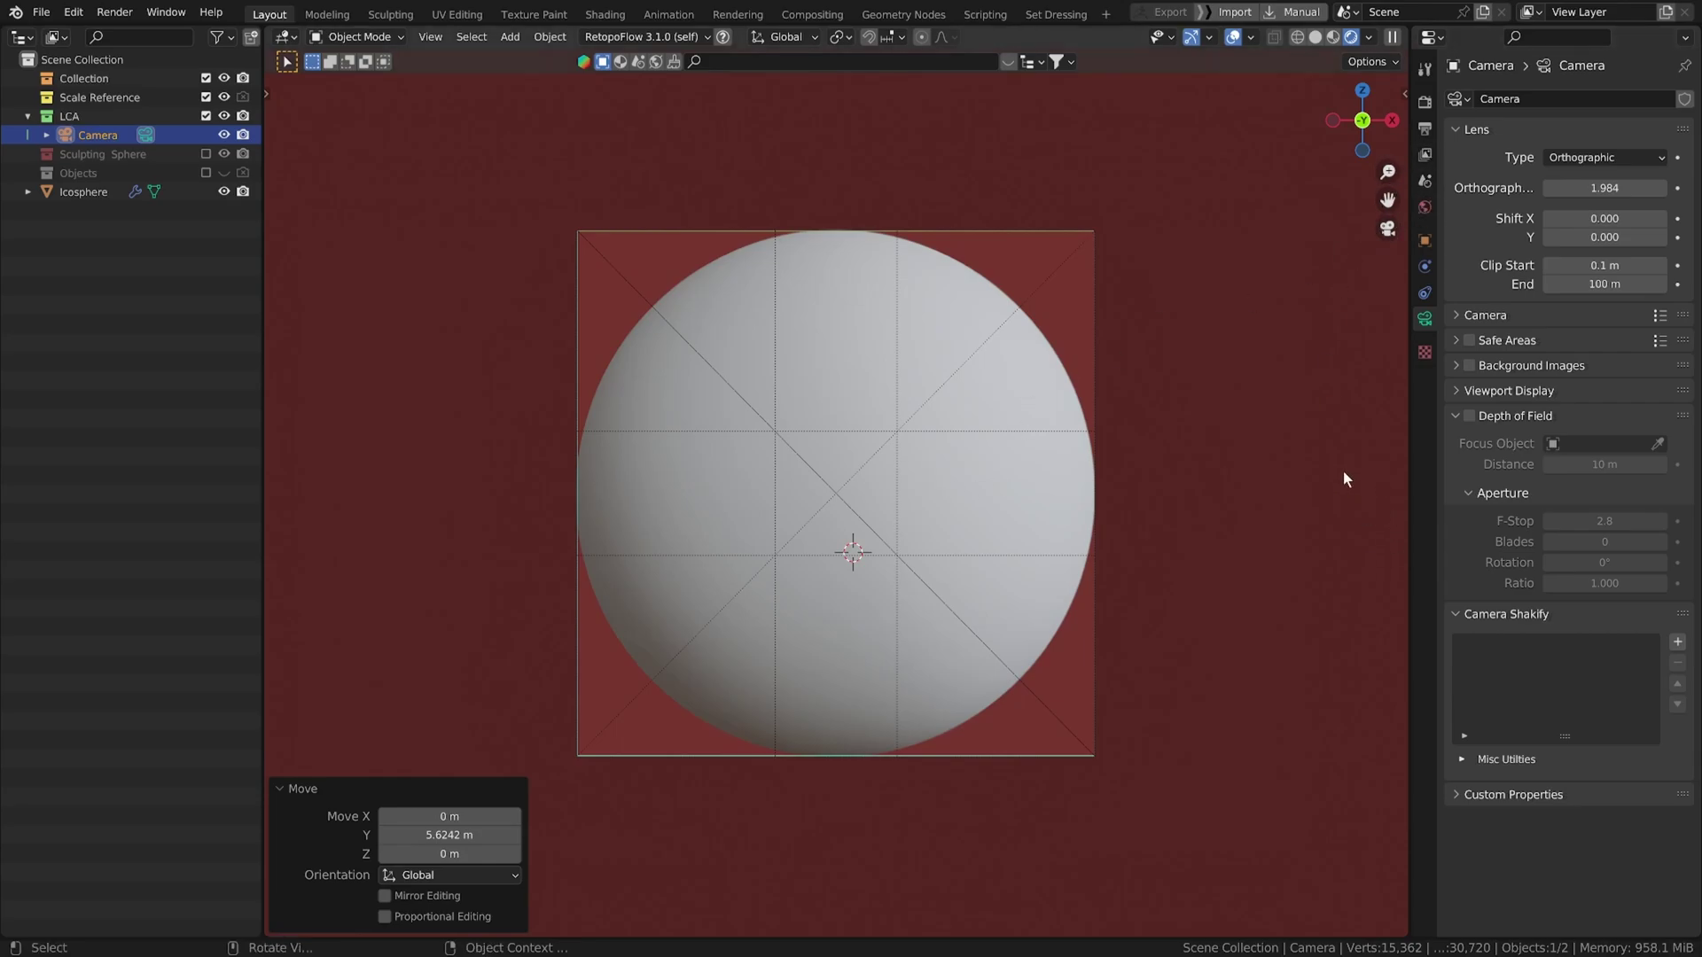
{"action": "key", "text": "n"}
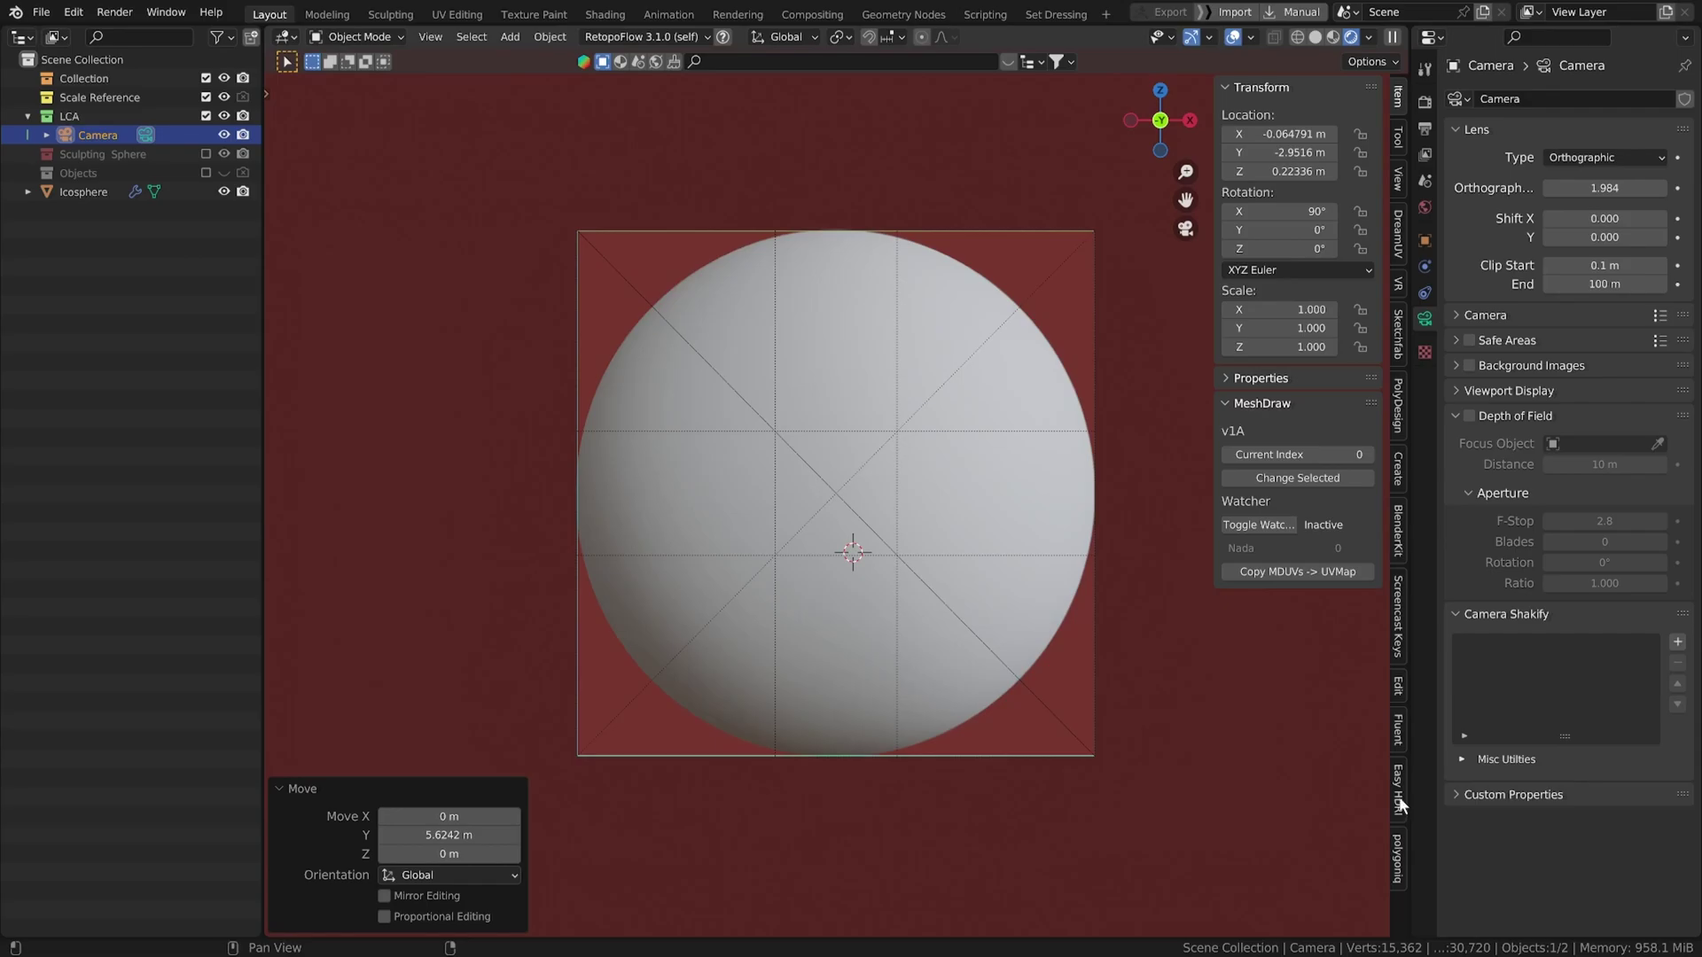
{"action": "left_click", "coordinate": [1424, 207]}
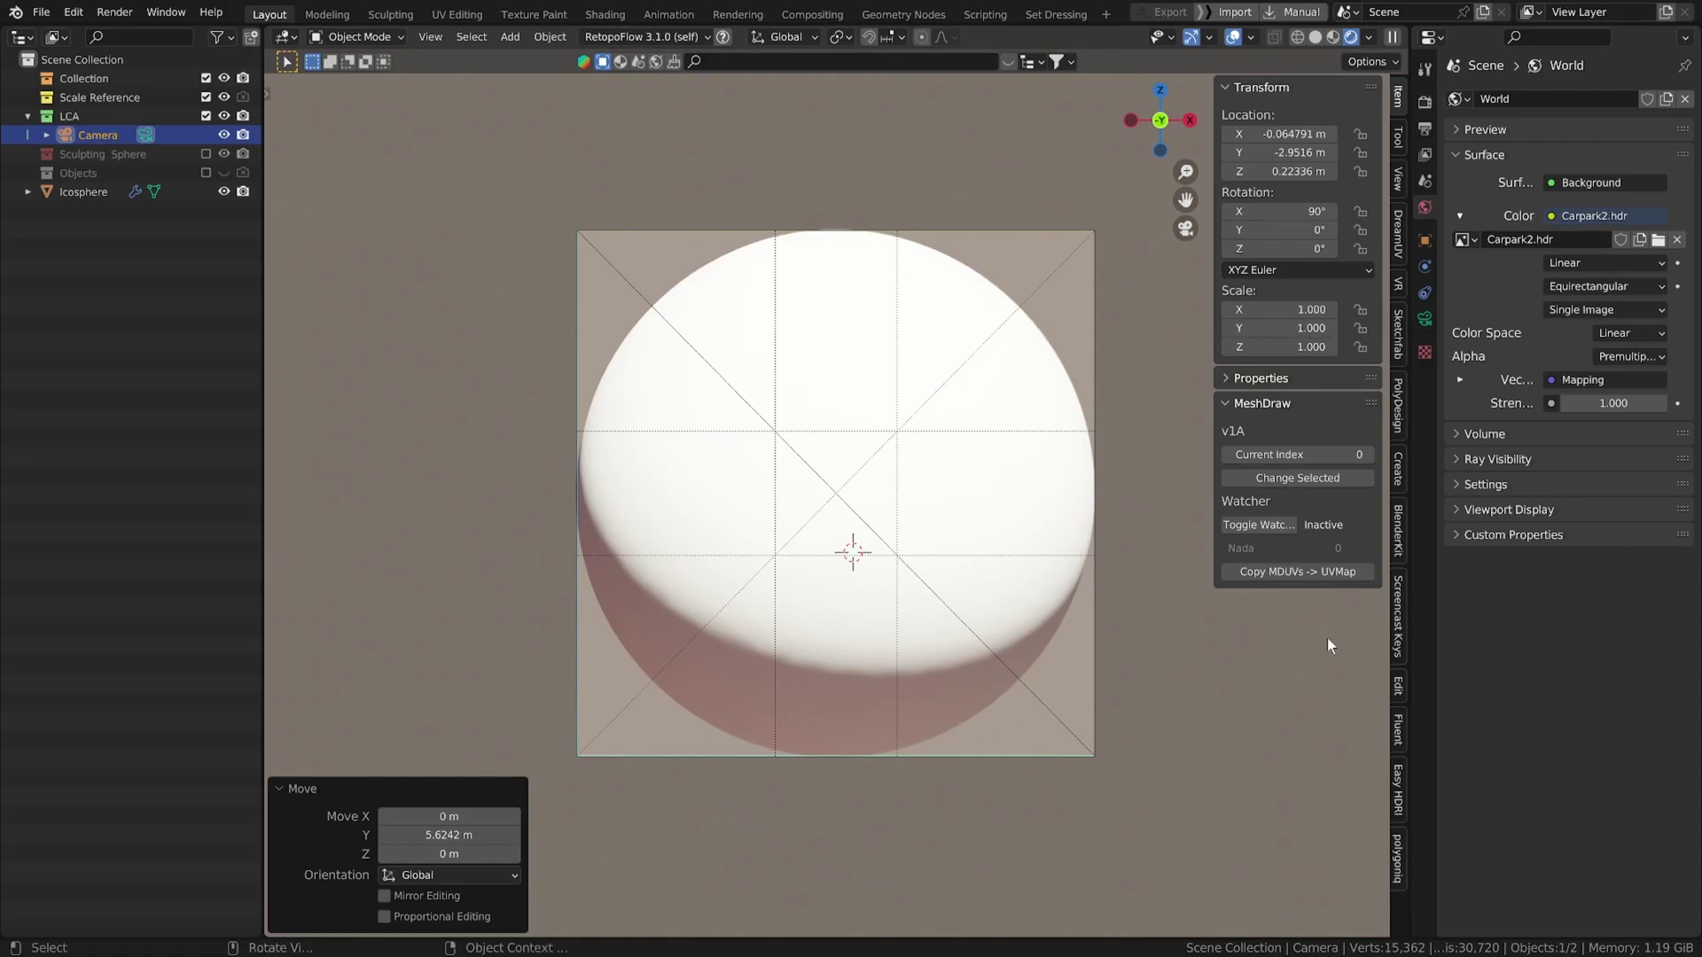
{"action": "left_click", "coordinate": [1397, 789]}
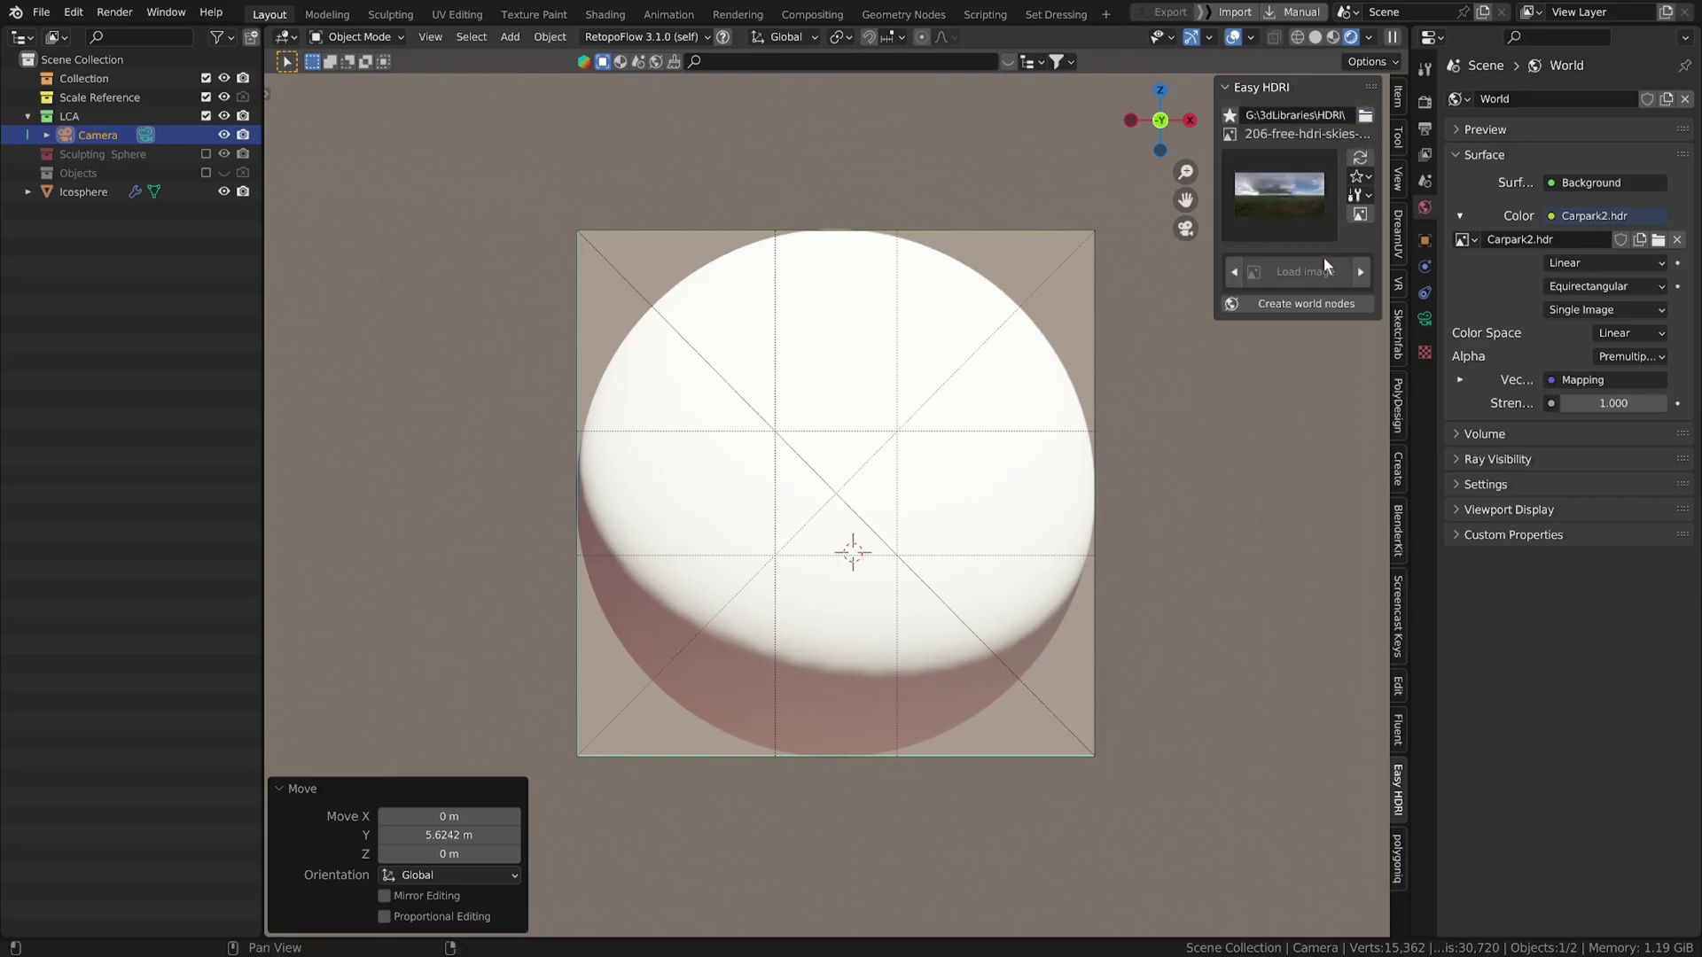
{"action": "left_click", "coordinate": [1315, 303]}
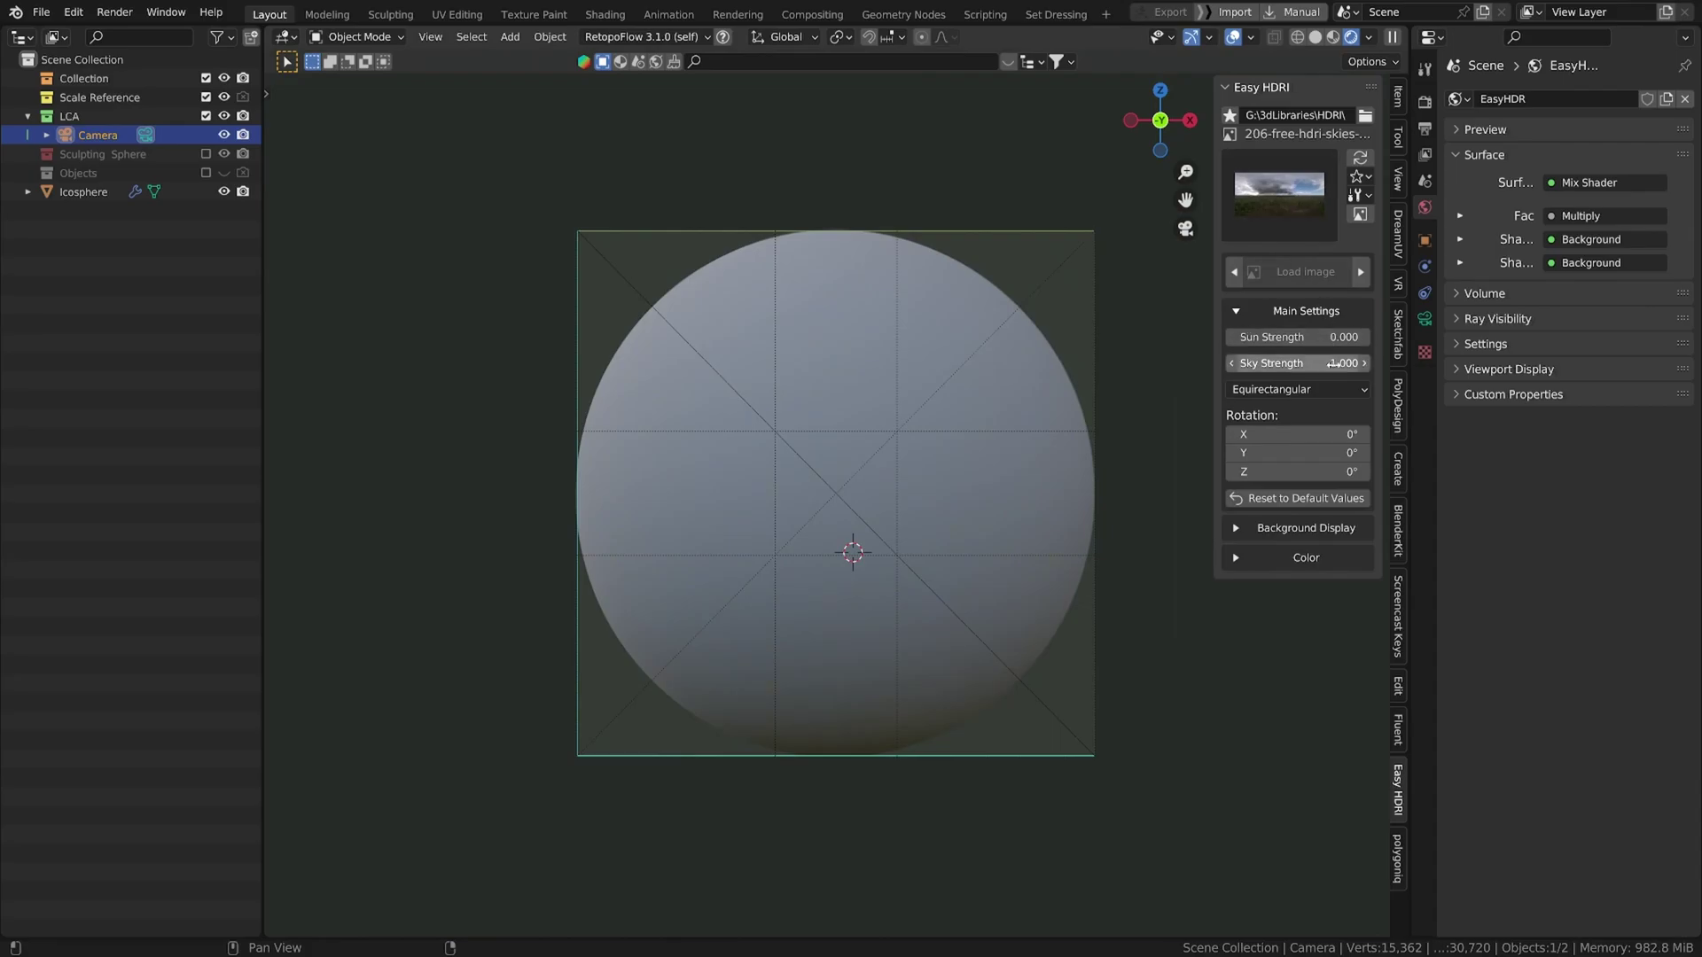
- Load the artist_workshop_1k HDRI as the environment and rotate it about 53.5° around Z
{"action": "left_click", "coordinate": [1307, 202]}
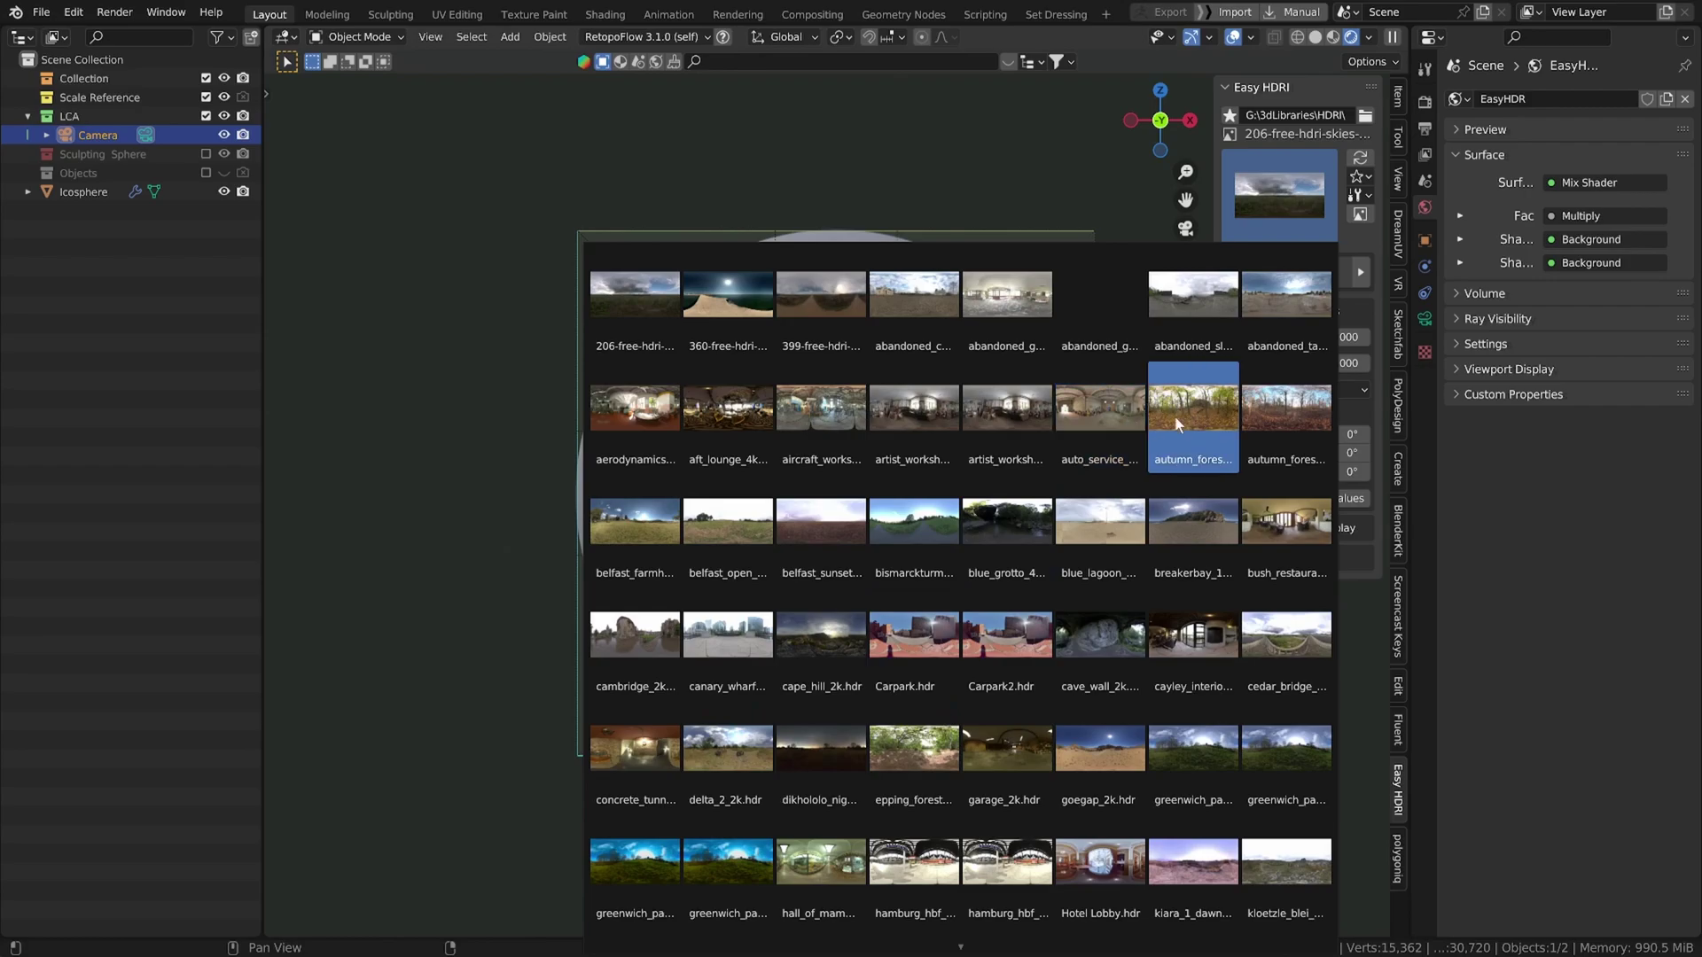
{"action": "left_click", "coordinate": [920, 418]}
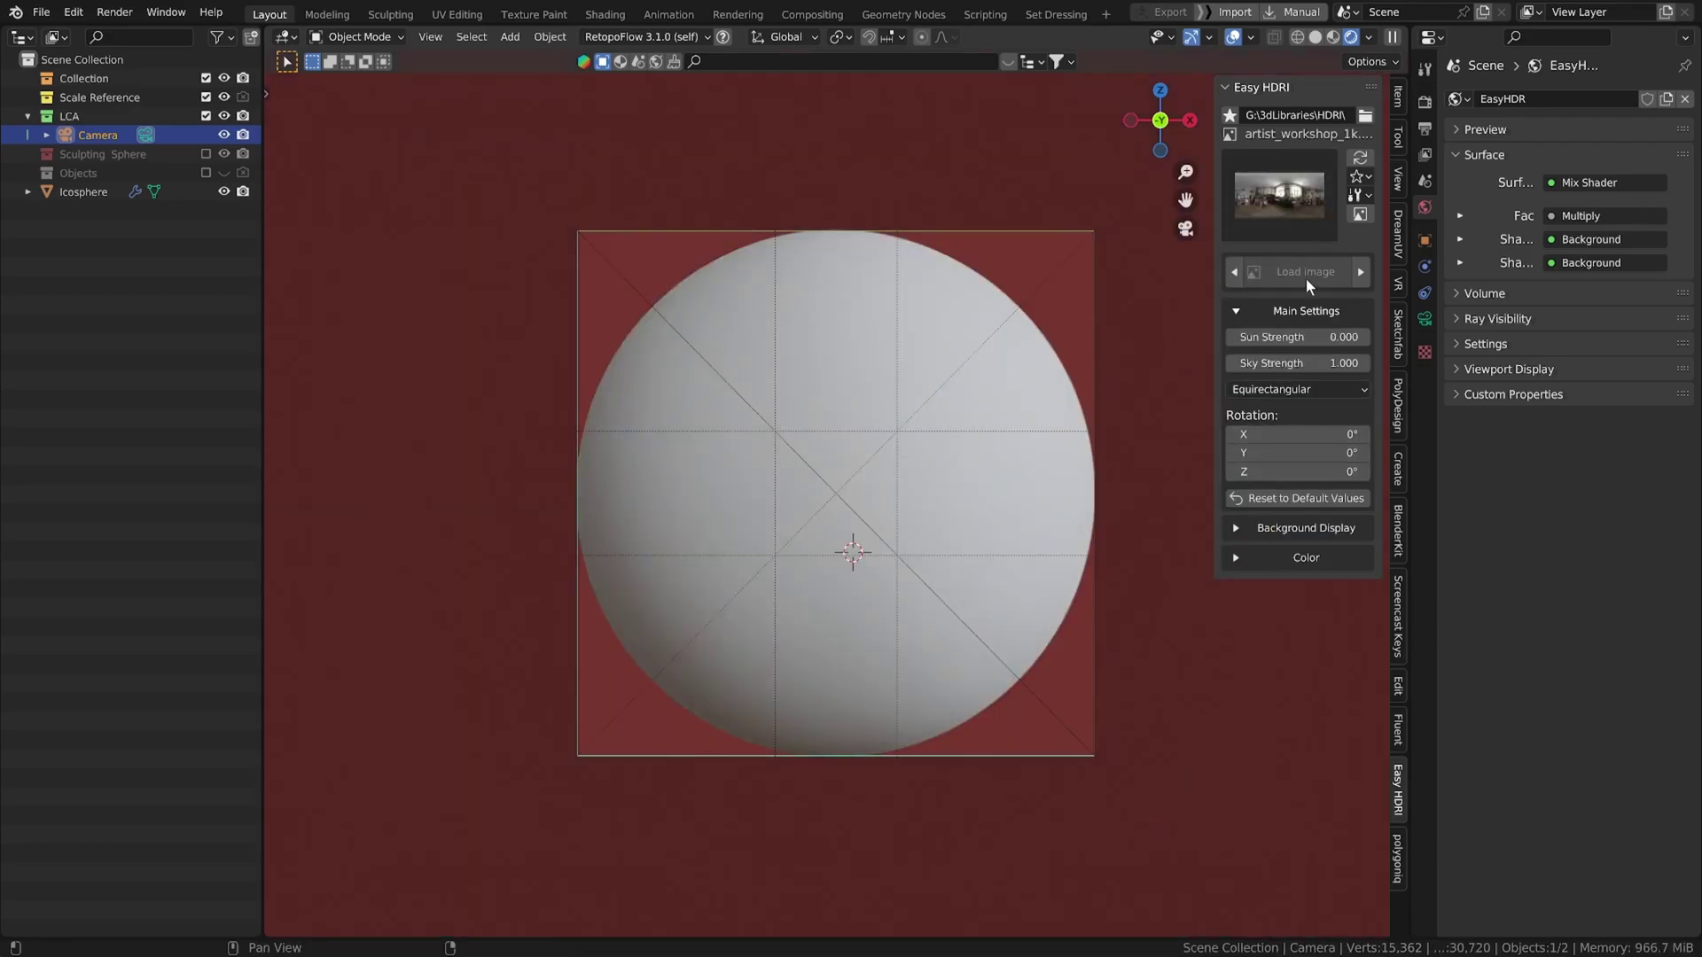
{"action": "left_click_drag", "start_coordinate": [1290, 469], "coordinate": [1341, 469]}
- Dim the HDRI environment with a sun strength of 0.01 and a sky strength of 0.05
{"action": "left_click", "coordinate": [1281, 338]}
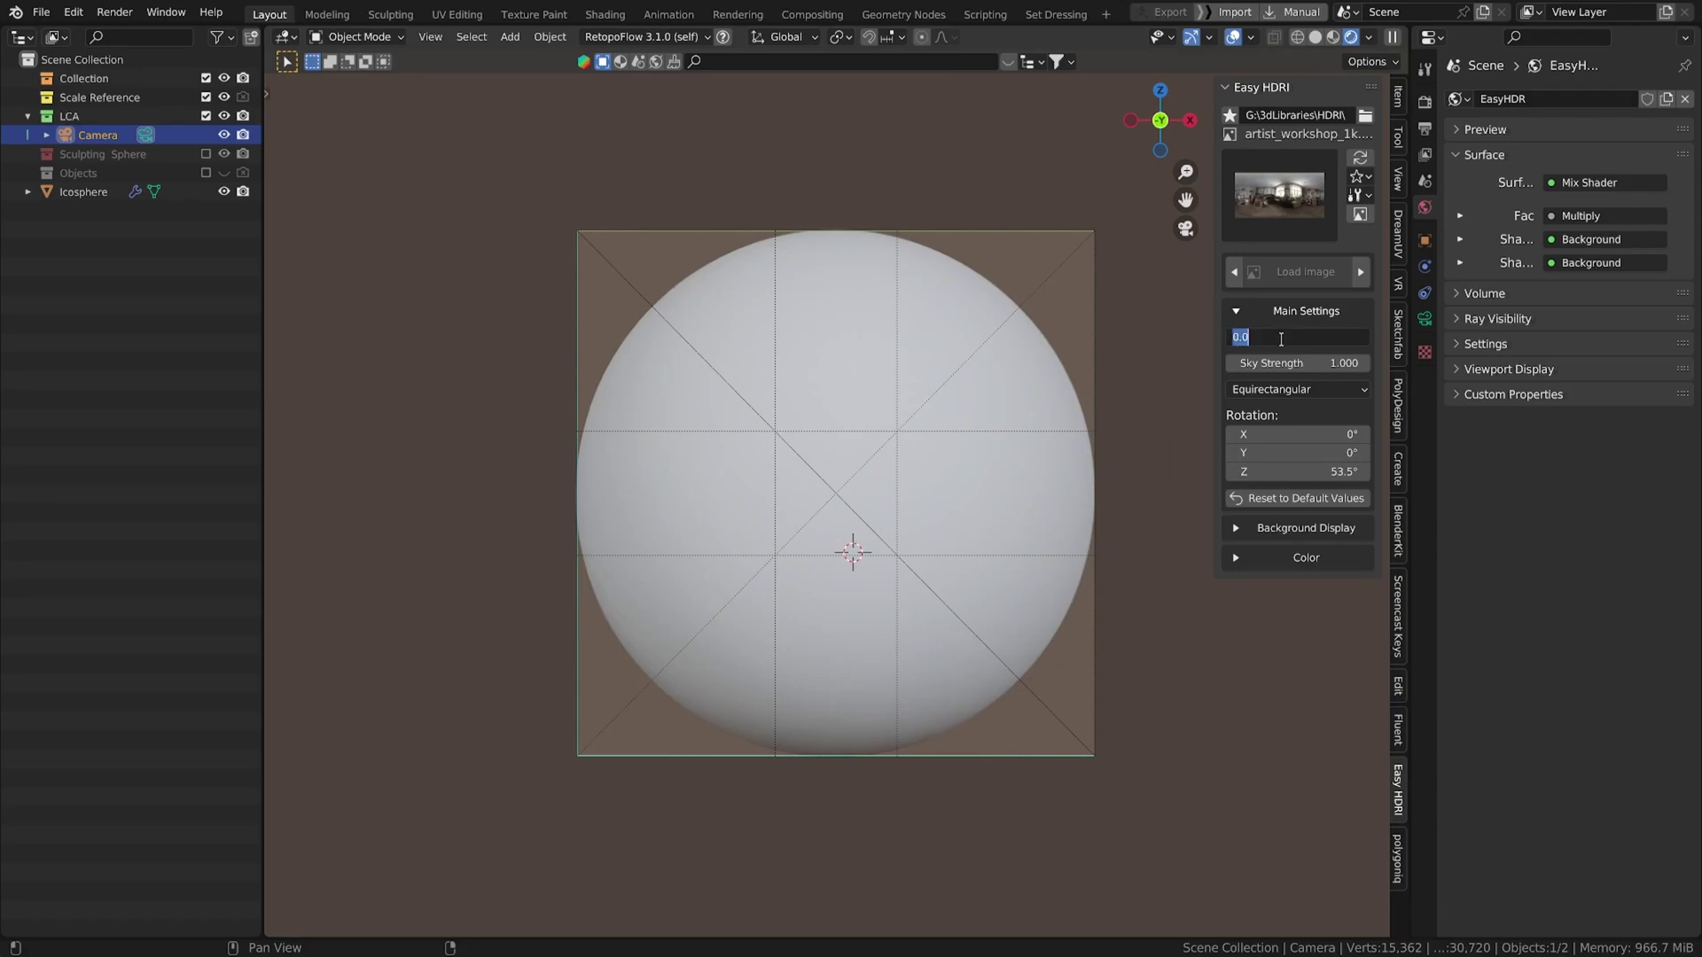
{"action": "left_click", "coordinate": [1264, 358]}
{"action": "left_click", "coordinate": [1264, 359]}
{"action": "left_click", "coordinate": [1279, 332]}
{"action": "left_click", "coordinate": [1279, 335]}
{"action": "type", "text": "0."}
{"action": "key", "text": "Tab"}
{"action": "type", "text": "0.01"}
{"action": "key", "text": "Return"}
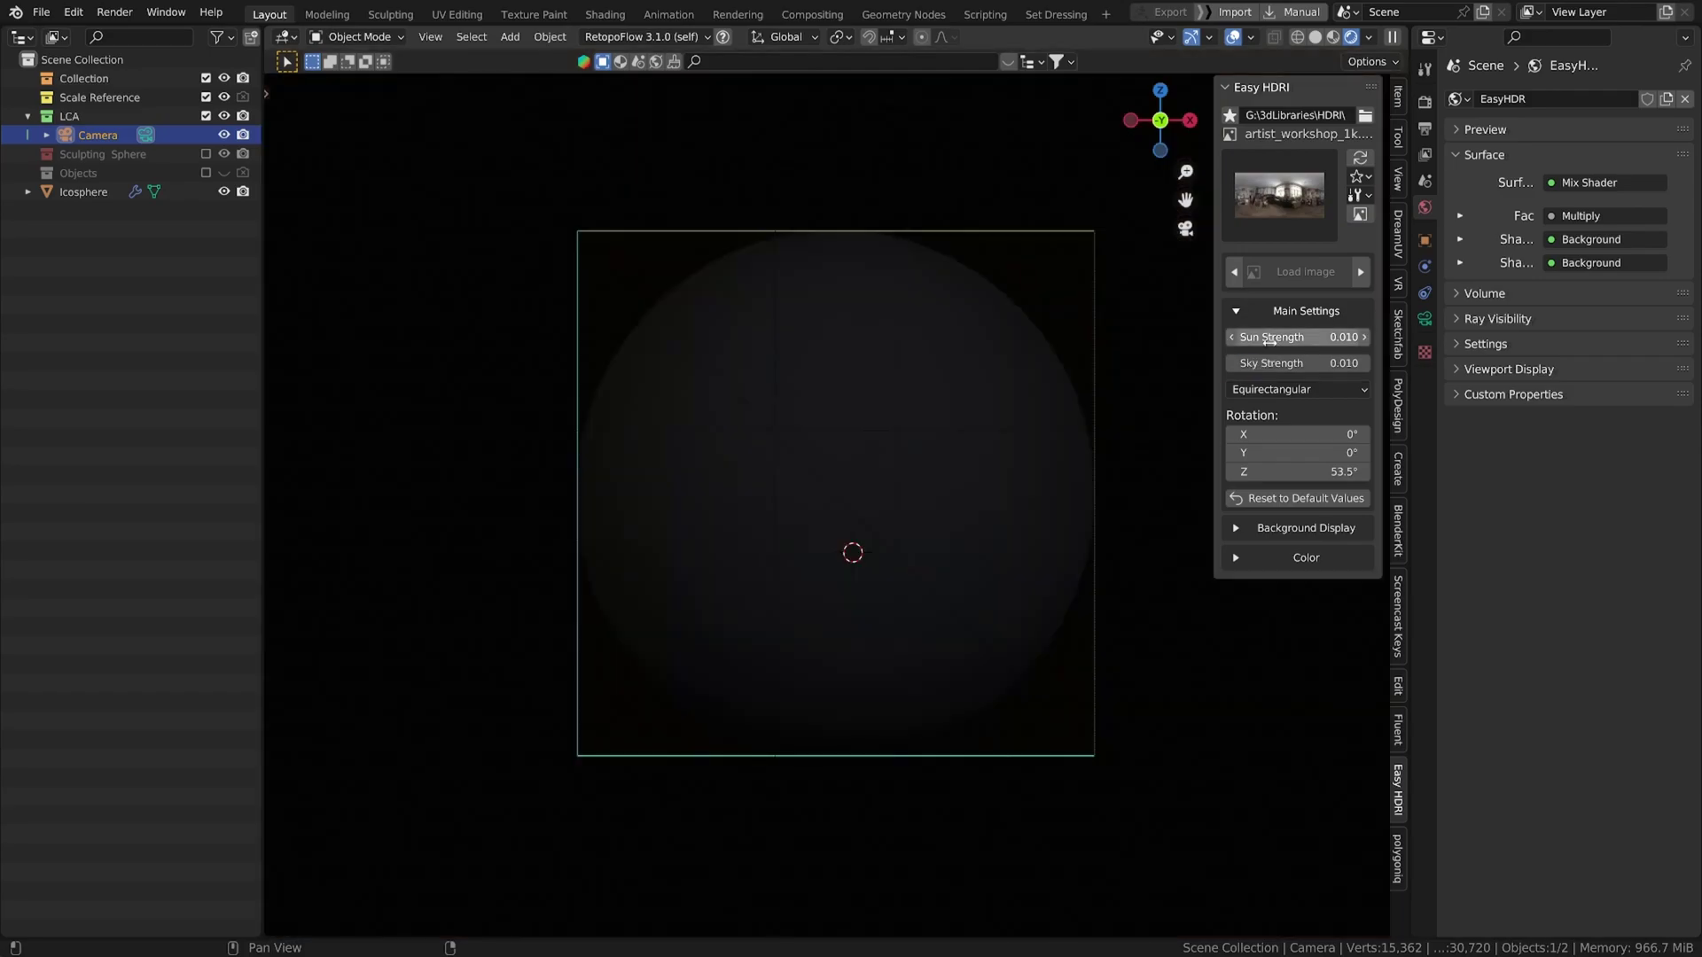
{"action": "left_click", "coordinate": [1298, 362]}
{"action": "type", "text": "0"}
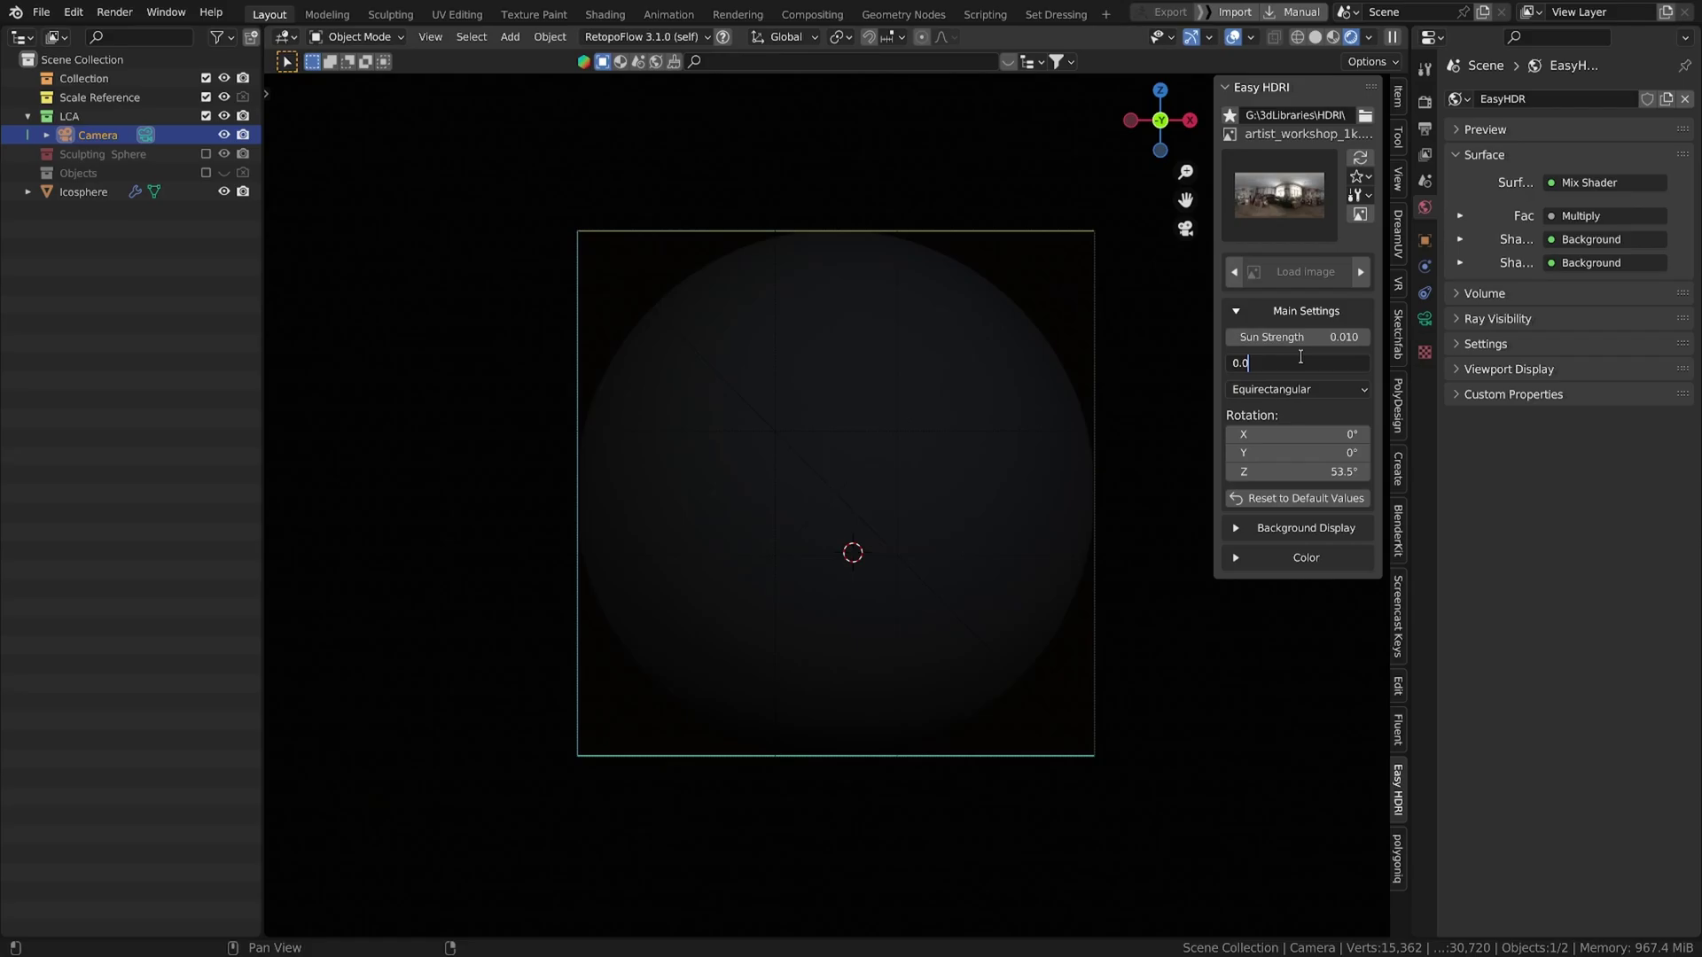
{"action": "key", "text": "Return"}
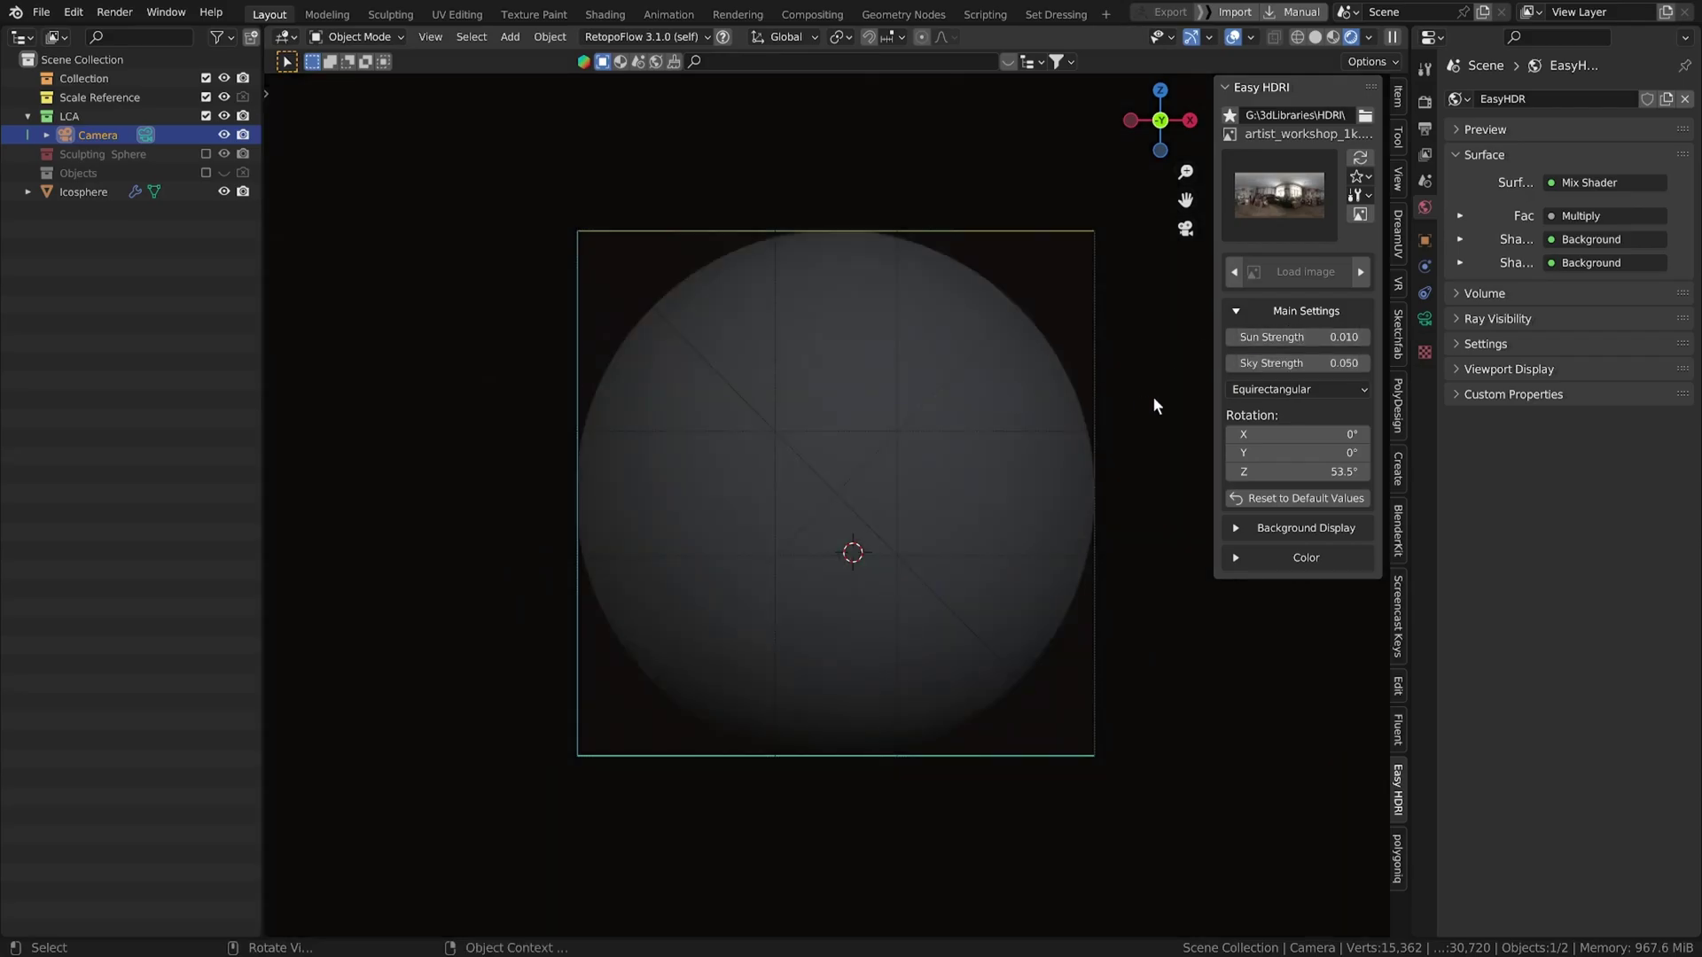
- Add an area light above and left of the sphere at about X -1.45 m, Z 1.43 m, rotated about -57.3° to face it
{"action": "left_click", "coordinate": [972, 460]}
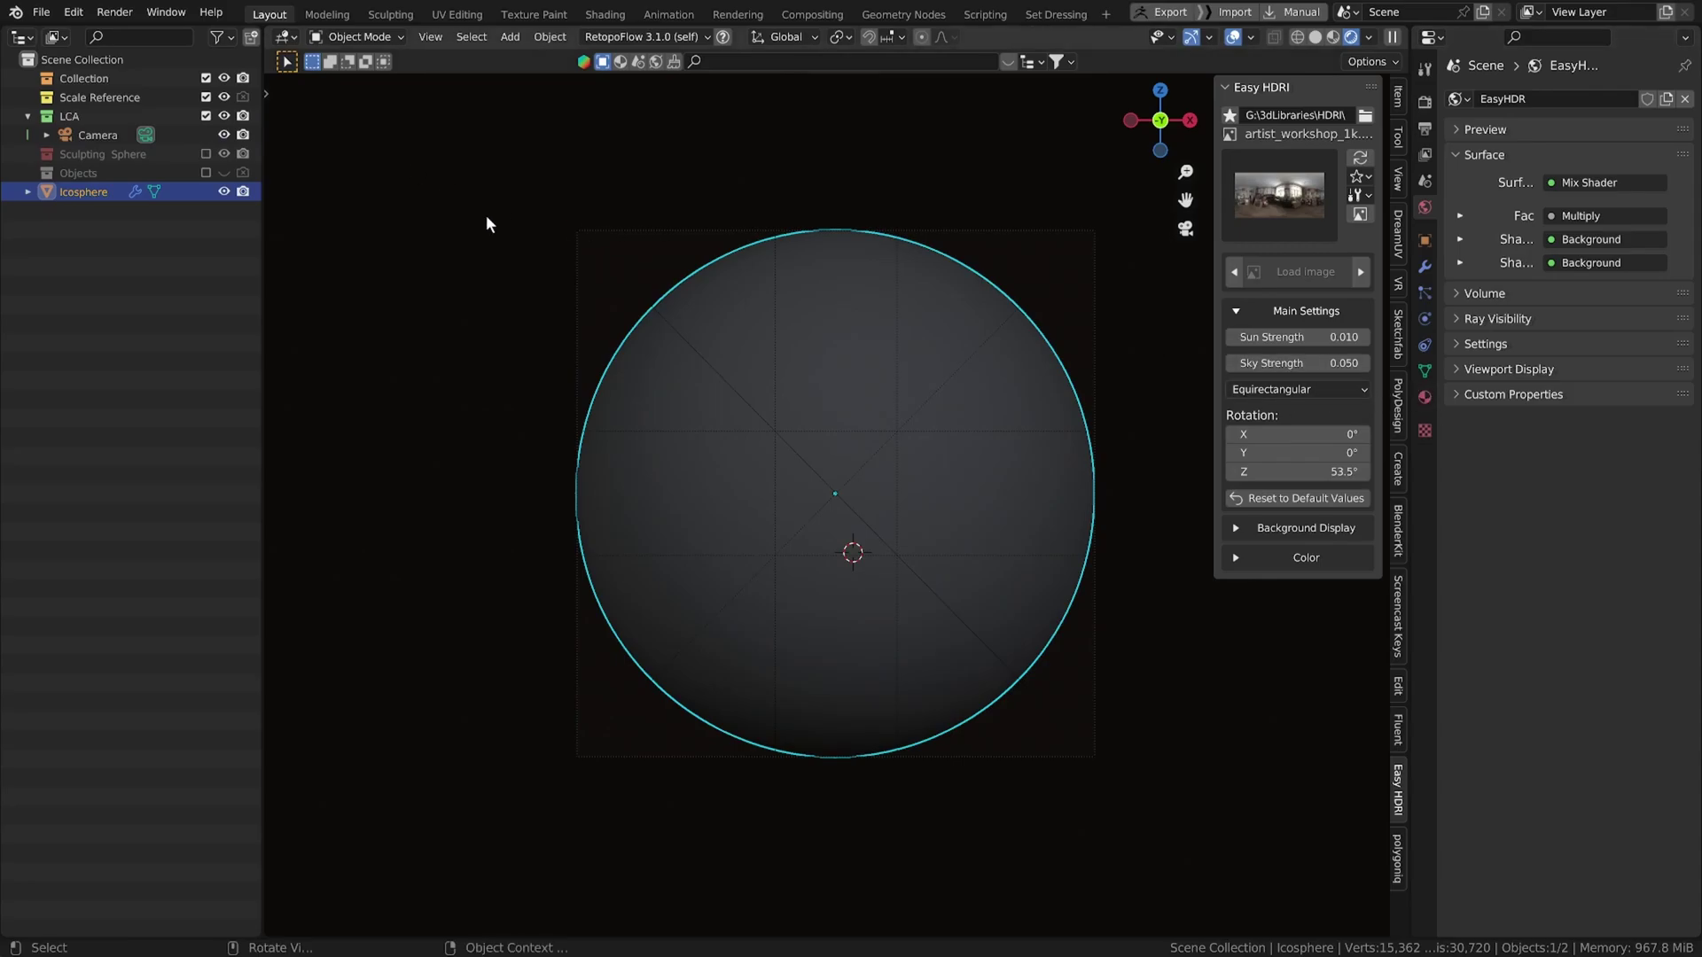
{"action": "key", "text": "shift+a"}
{"action": "key", "text": "shift+a"}
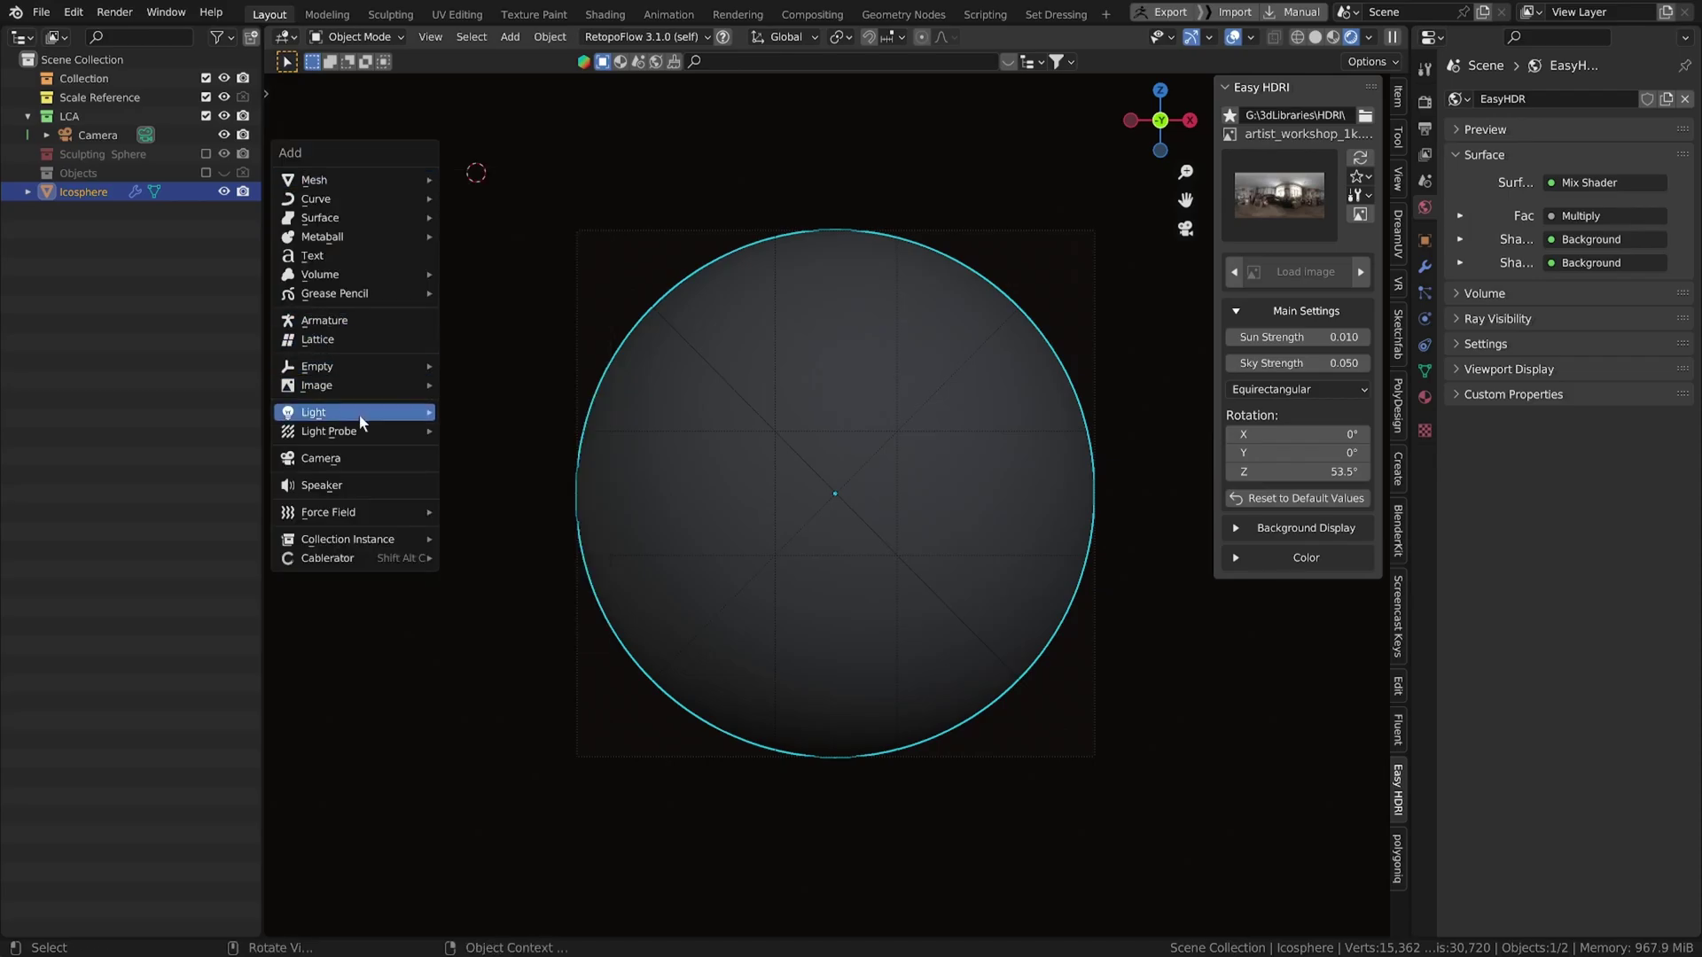
{"action": "mouse_move", "coordinate": [403, 417]}
{"action": "left_click", "coordinate": [521, 476]}
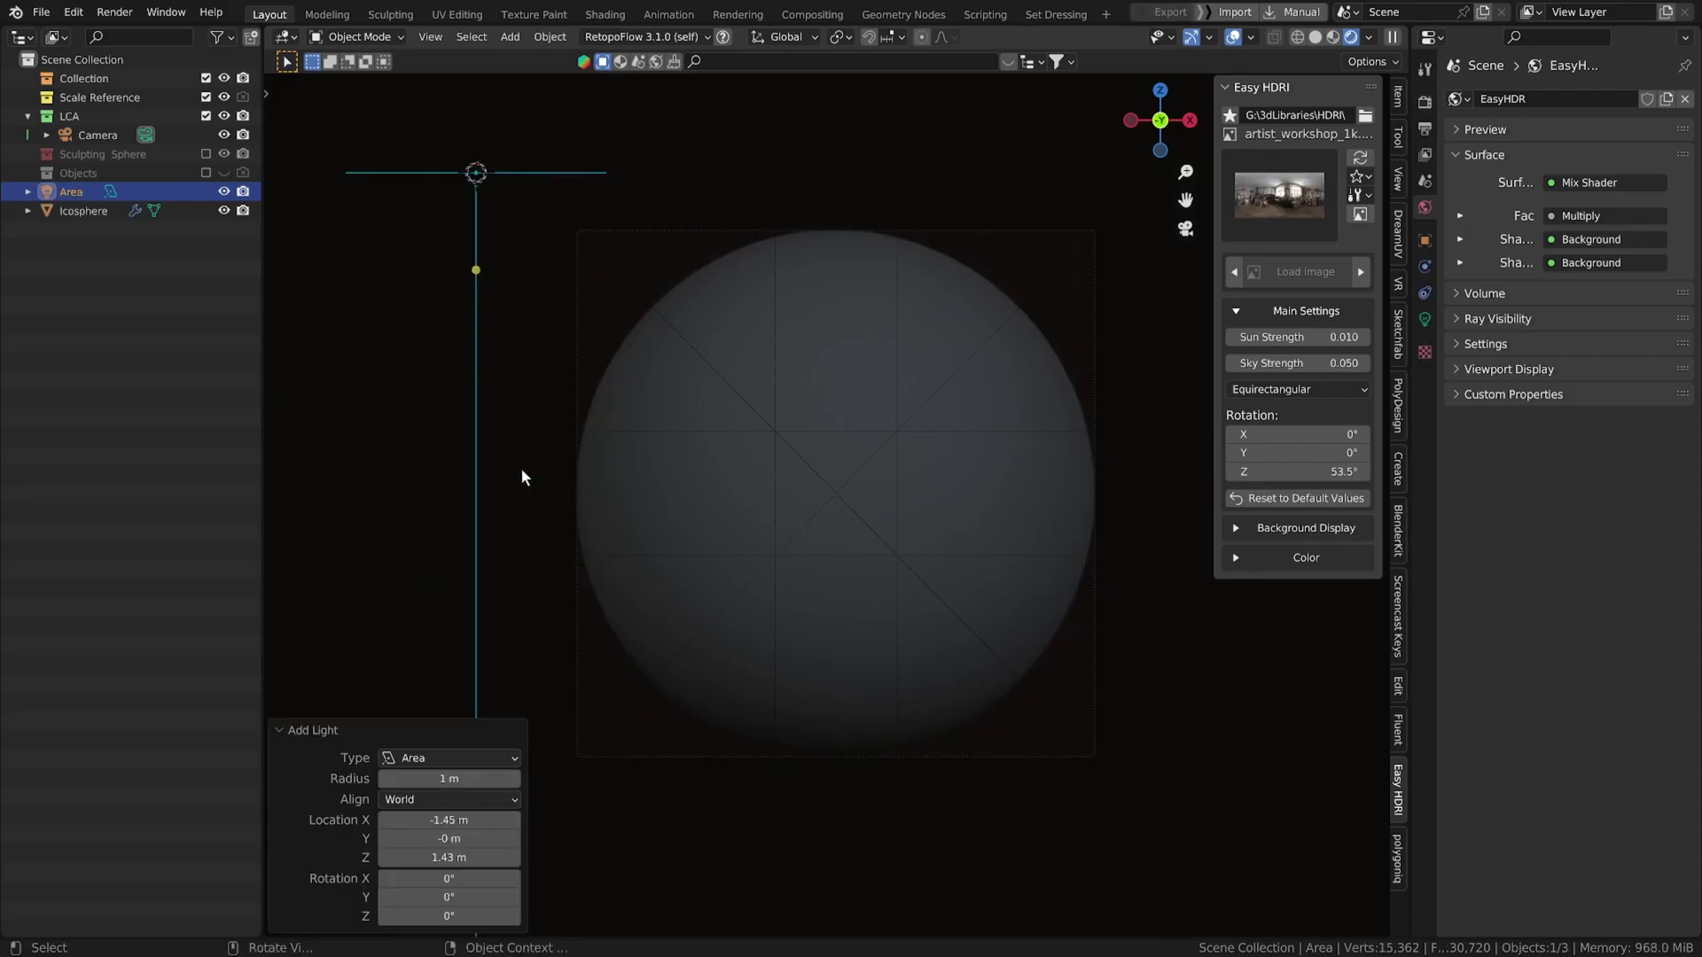
{"action": "scroll", "coordinate": [684, 358], "scroll_direction": "down", "scroll_amount": 1}
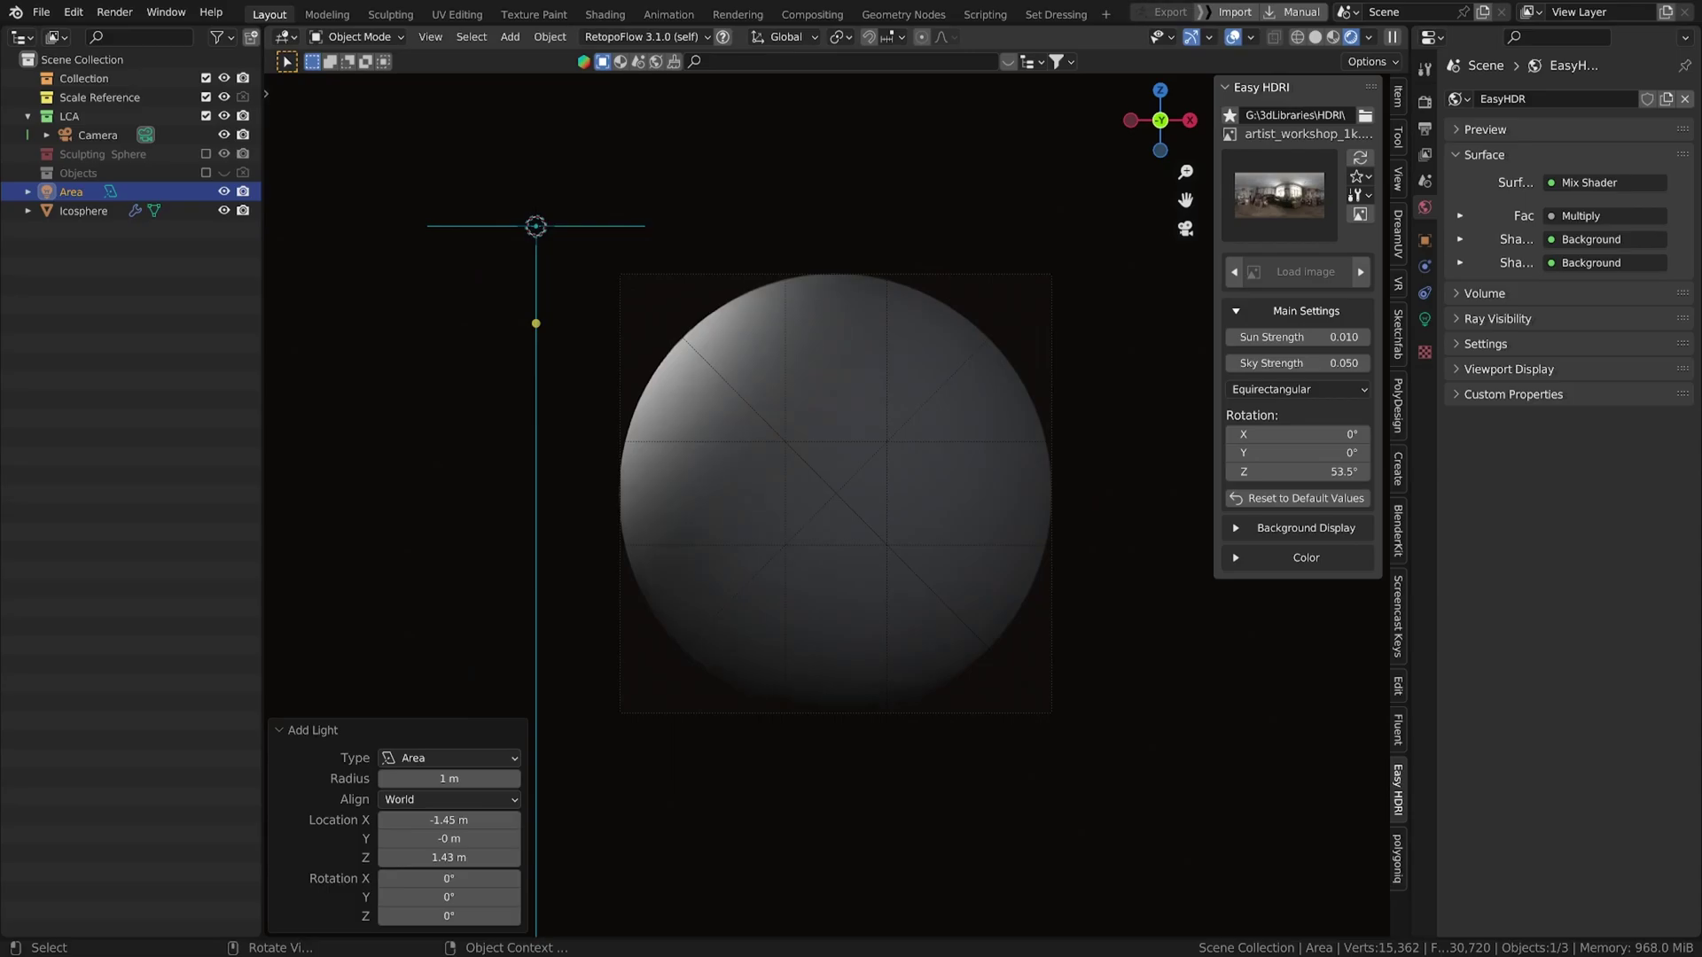
{"action": "key", "text": "r"}
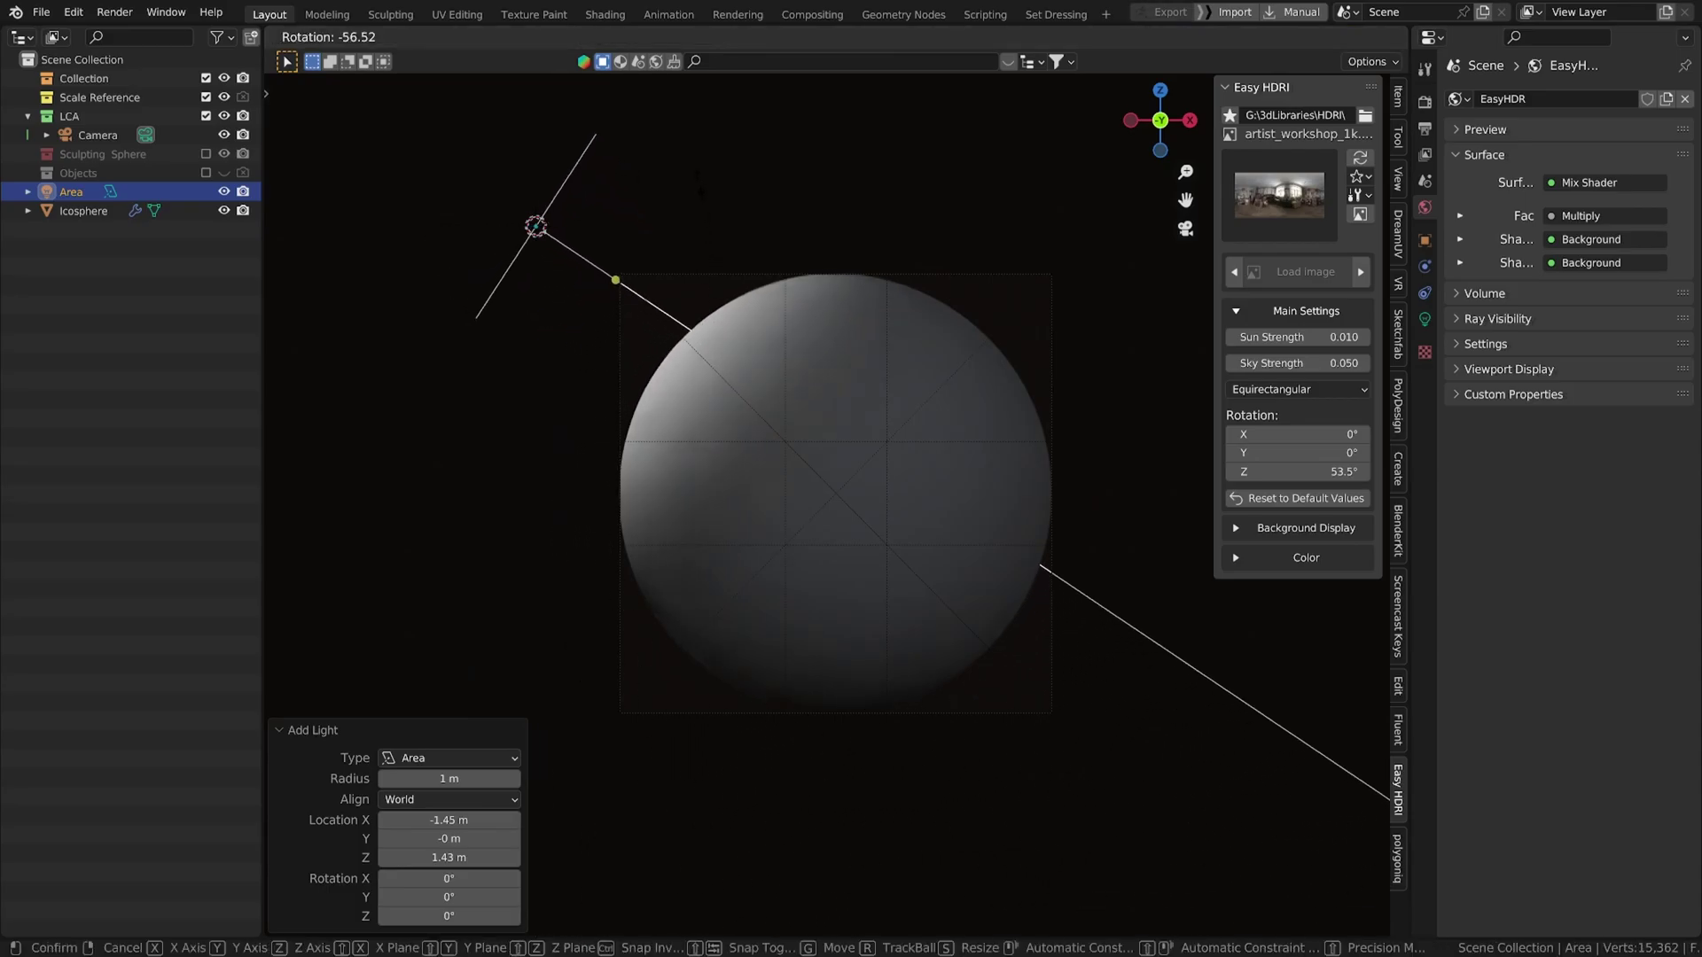
{"action": "left_click", "coordinate": [743, 199]}
{"action": "scroll", "coordinate": [821, 513], "scroll_direction": "down", "scroll_amount": 5}
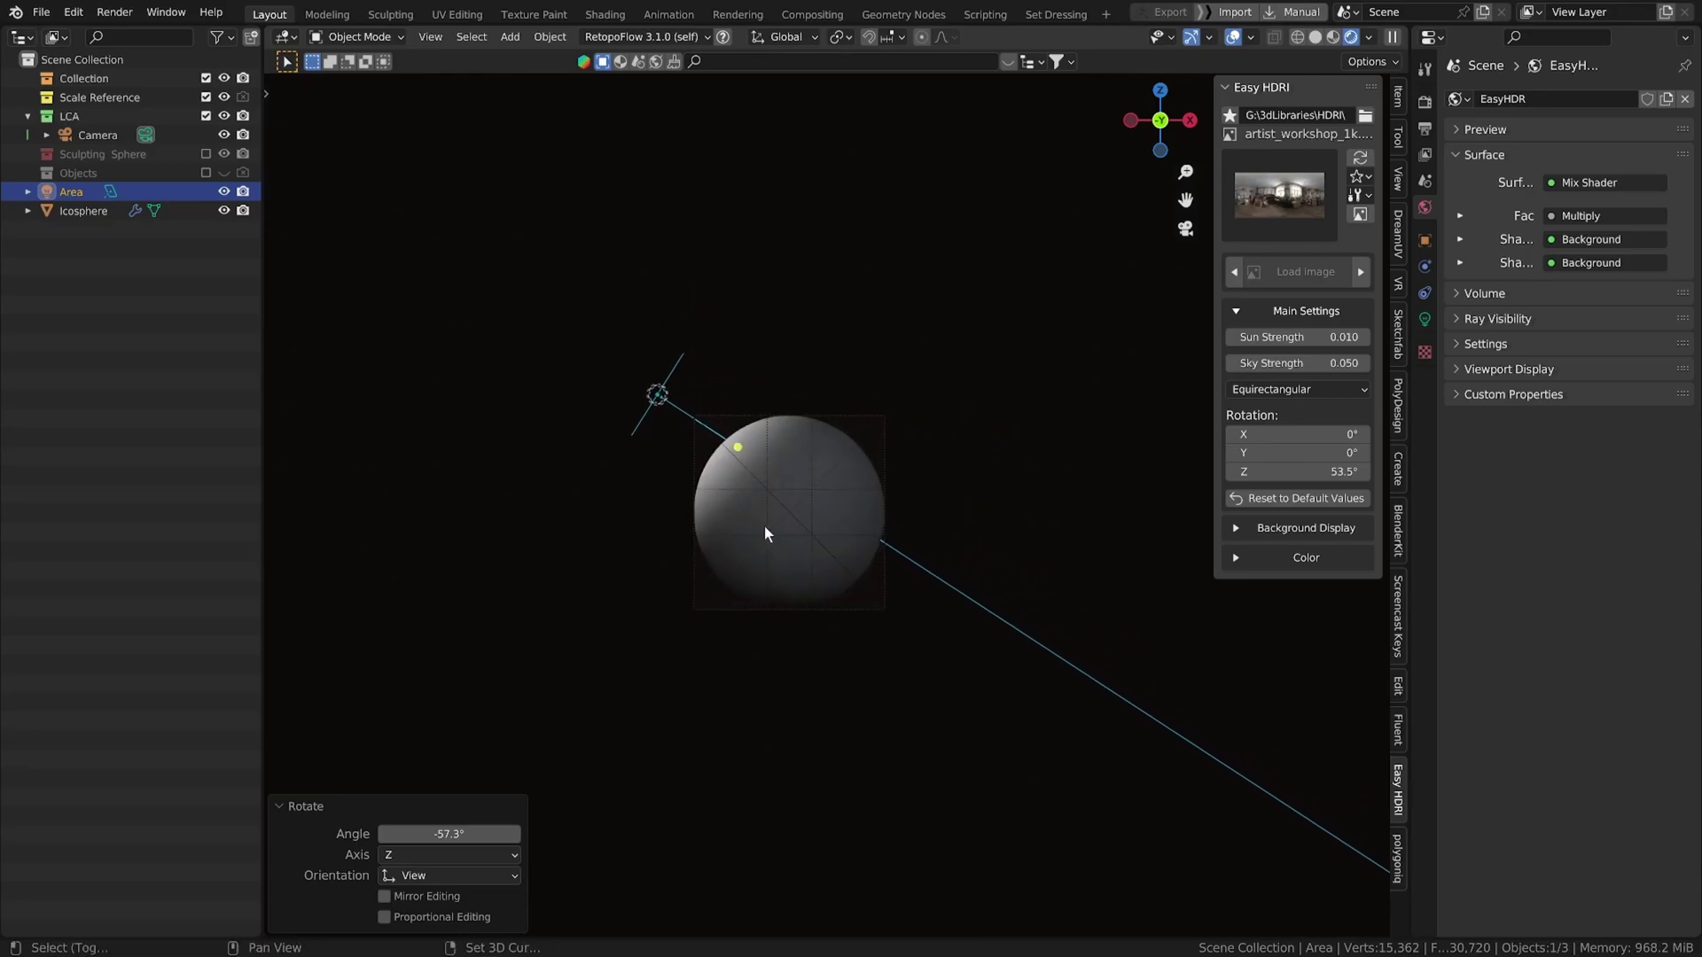
- Duplicate the area light to the sphere's lower right, about 3.46 m in X and -2.18 m in Z away, rotated 178° to face the sphere
{"action": "key", "text": "shift+d"}
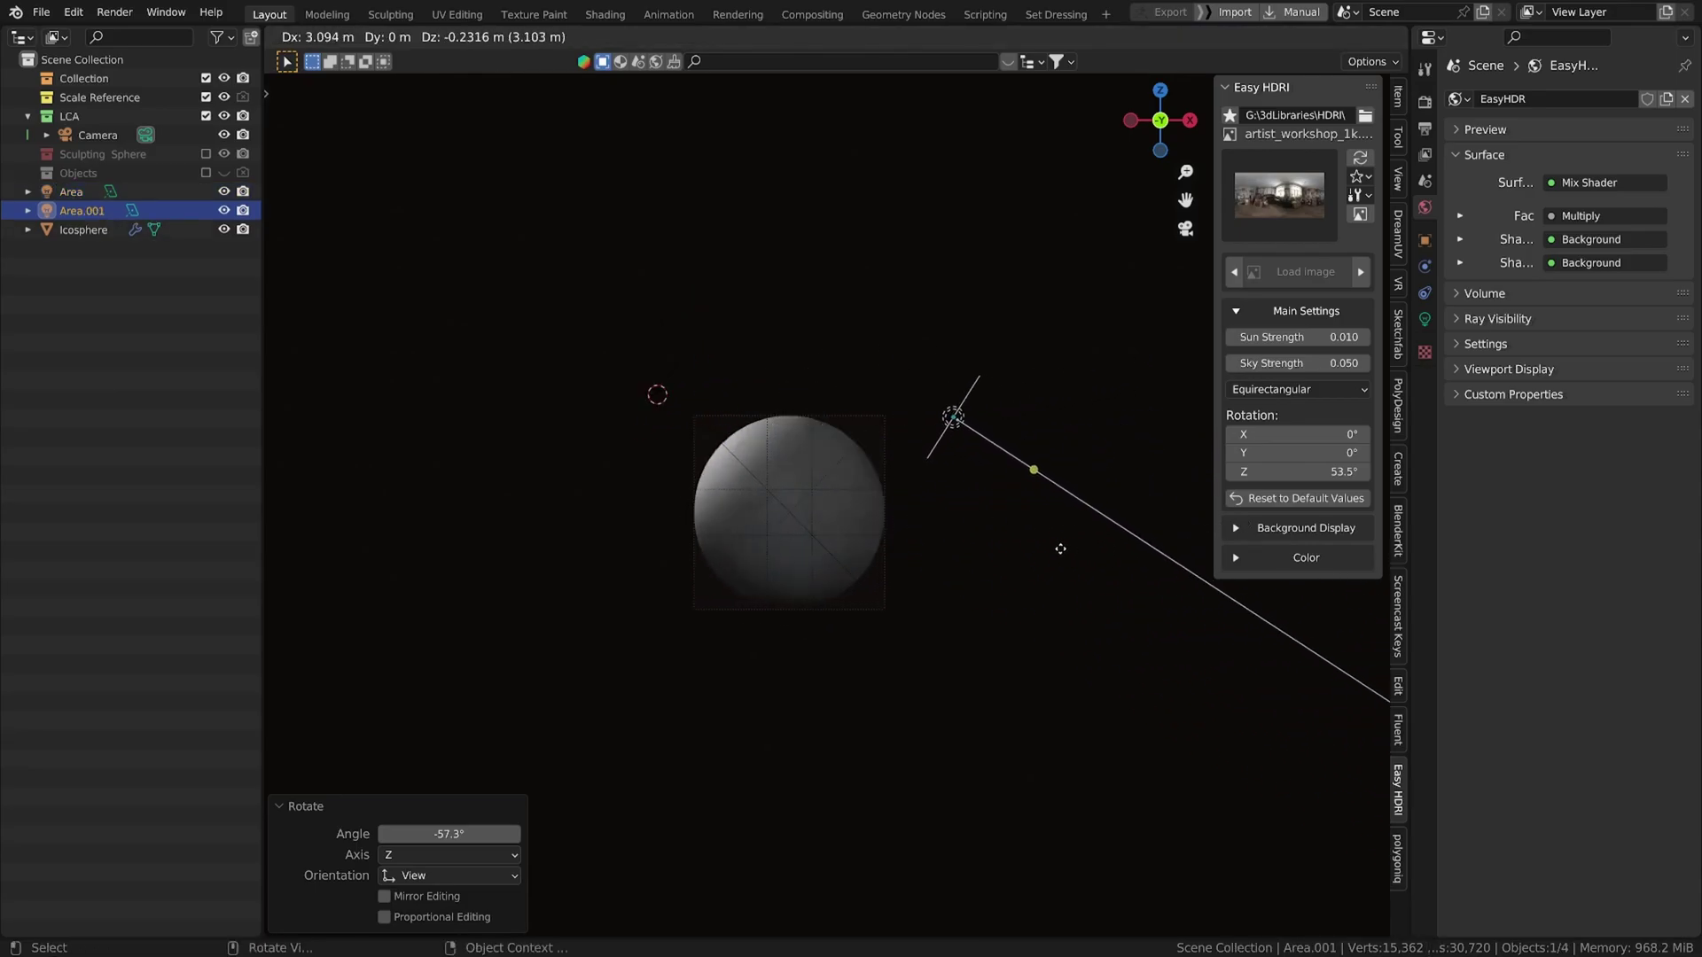
{"action": "left_click", "coordinate": [1060, 548]}
{"action": "key", "text": "r"}
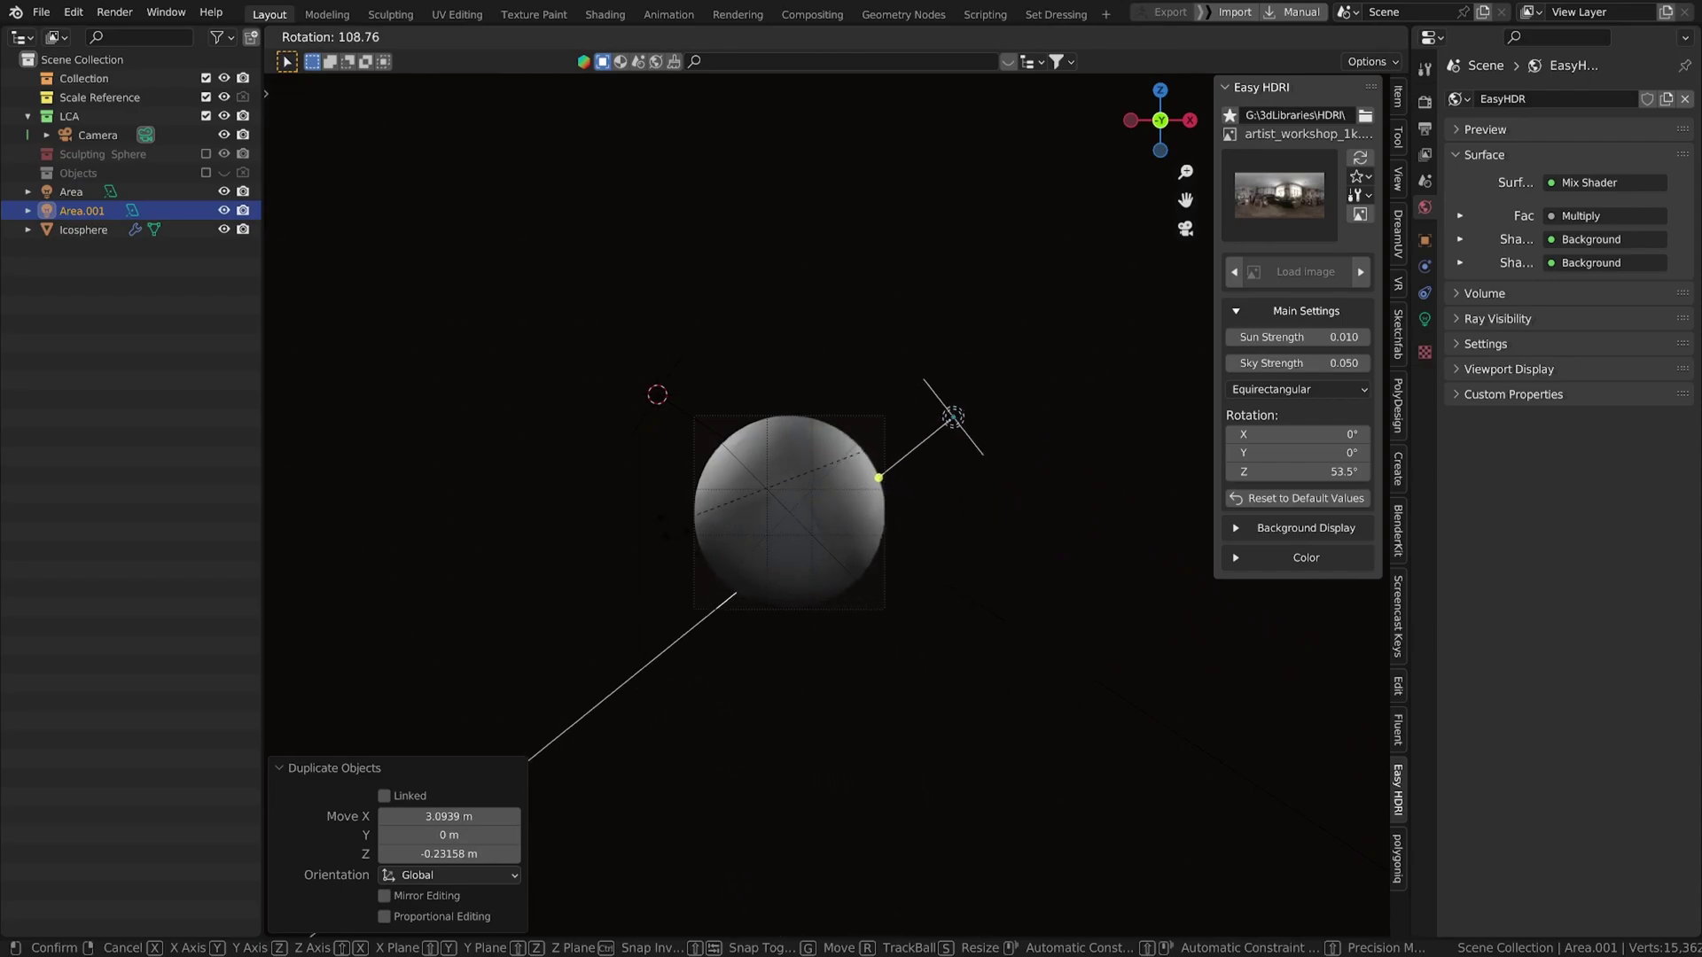
{"action": "left_click", "coordinate": [657, 81]}
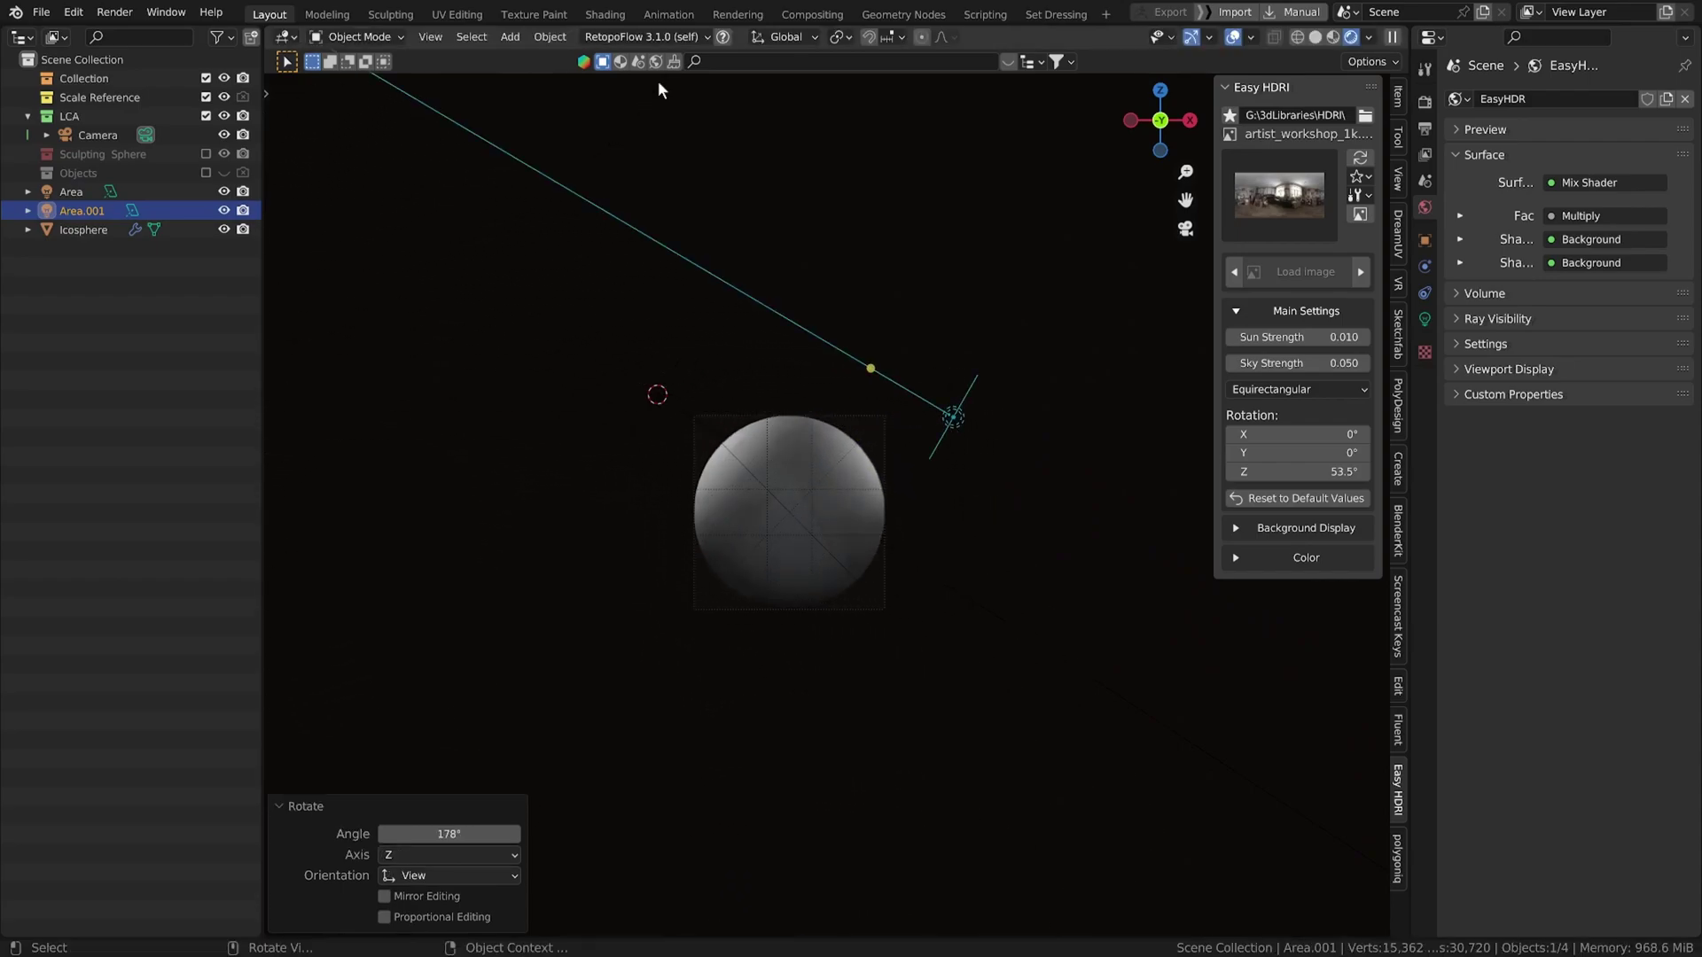
{"action": "key", "text": "g"}
{"action": "left_click", "coordinate": [699, 284]}
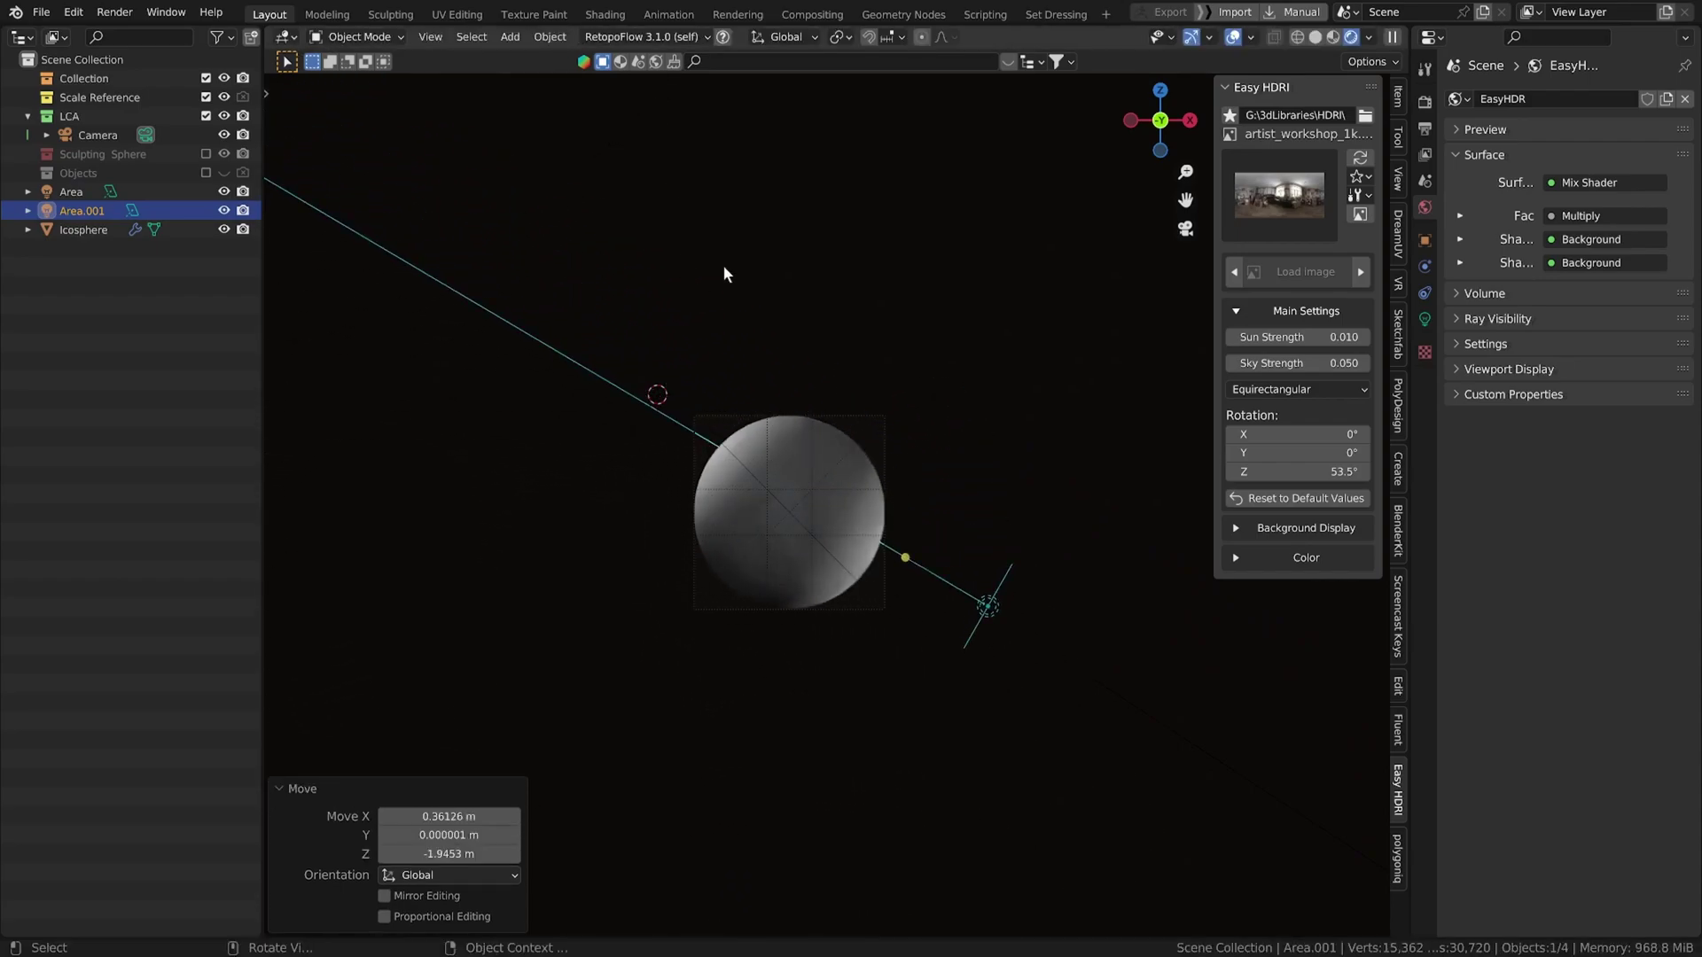
- Change the shape of the lower-right area light to Disk
{"action": "left_click", "coordinate": [1425, 318]}
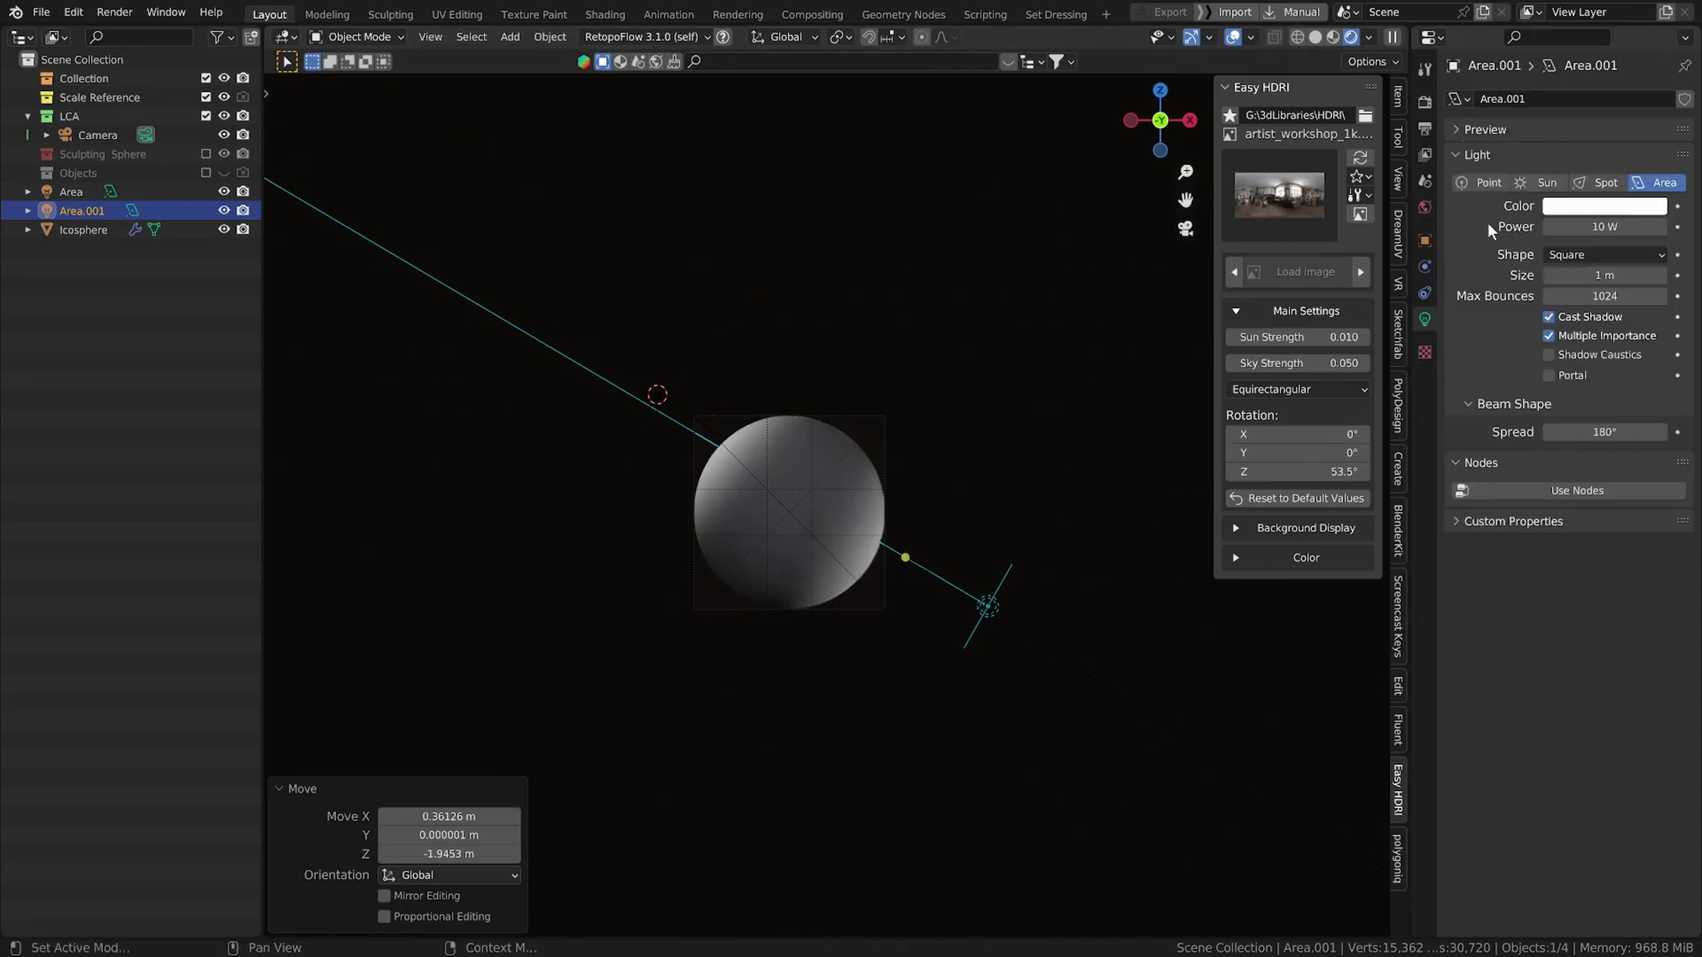
{"action": "left_click", "coordinate": [1608, 254]}
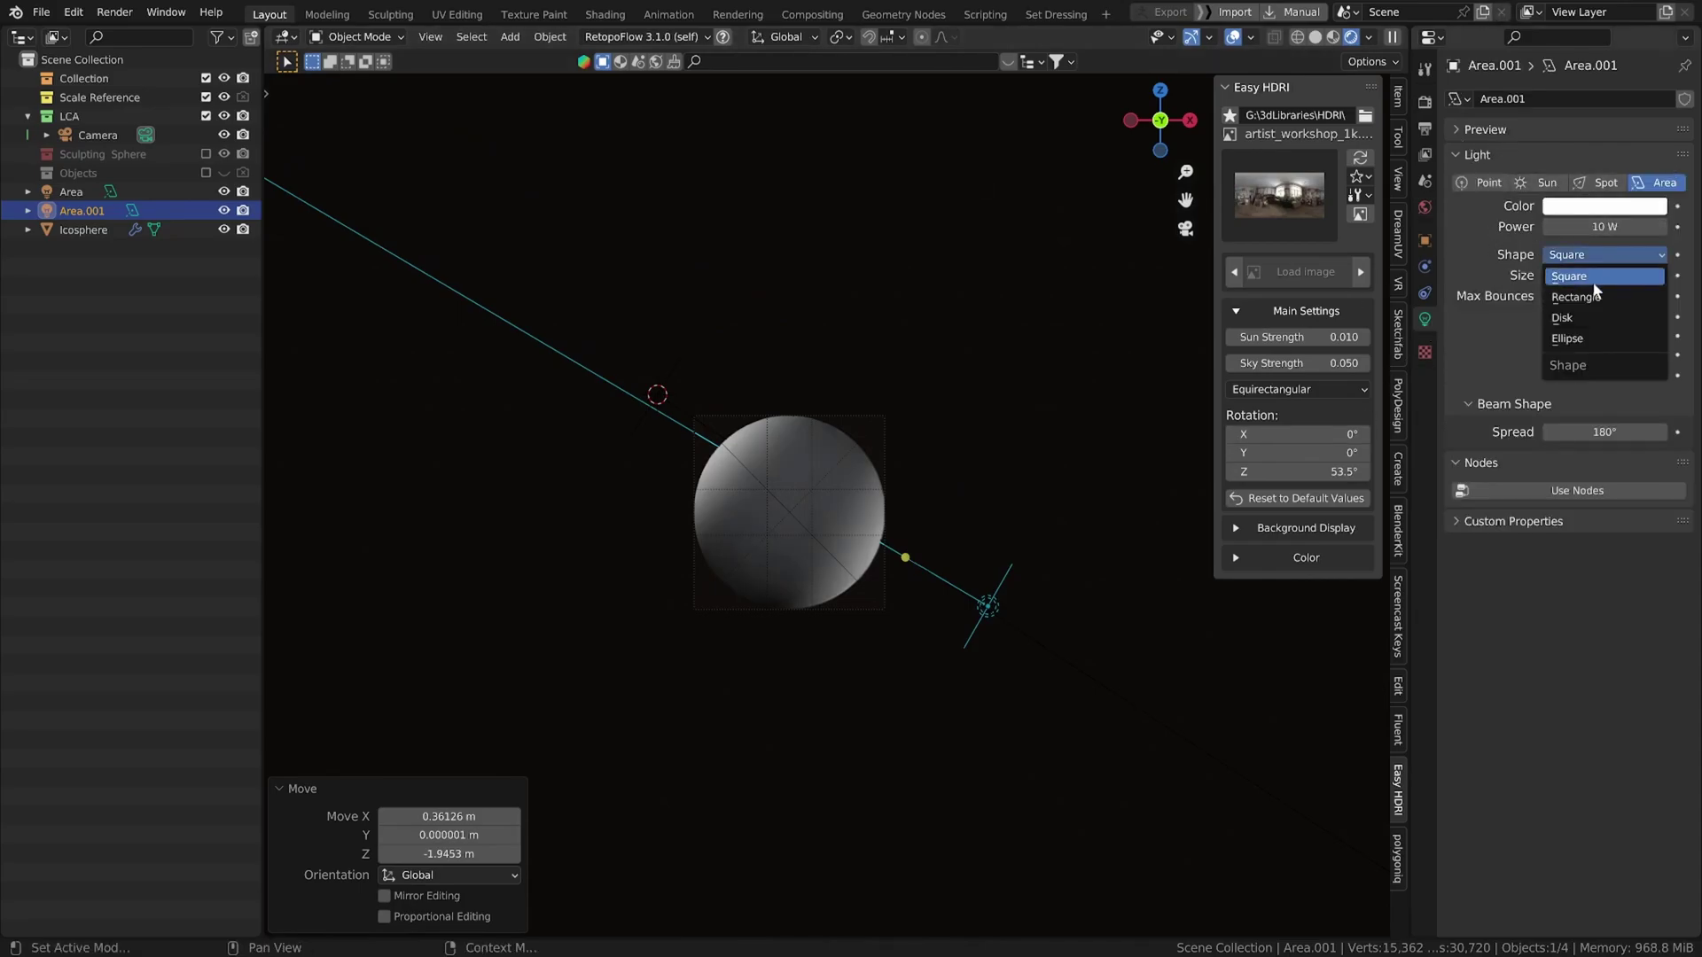
{"action": "left_click", "coordinate": [1595, 319]}
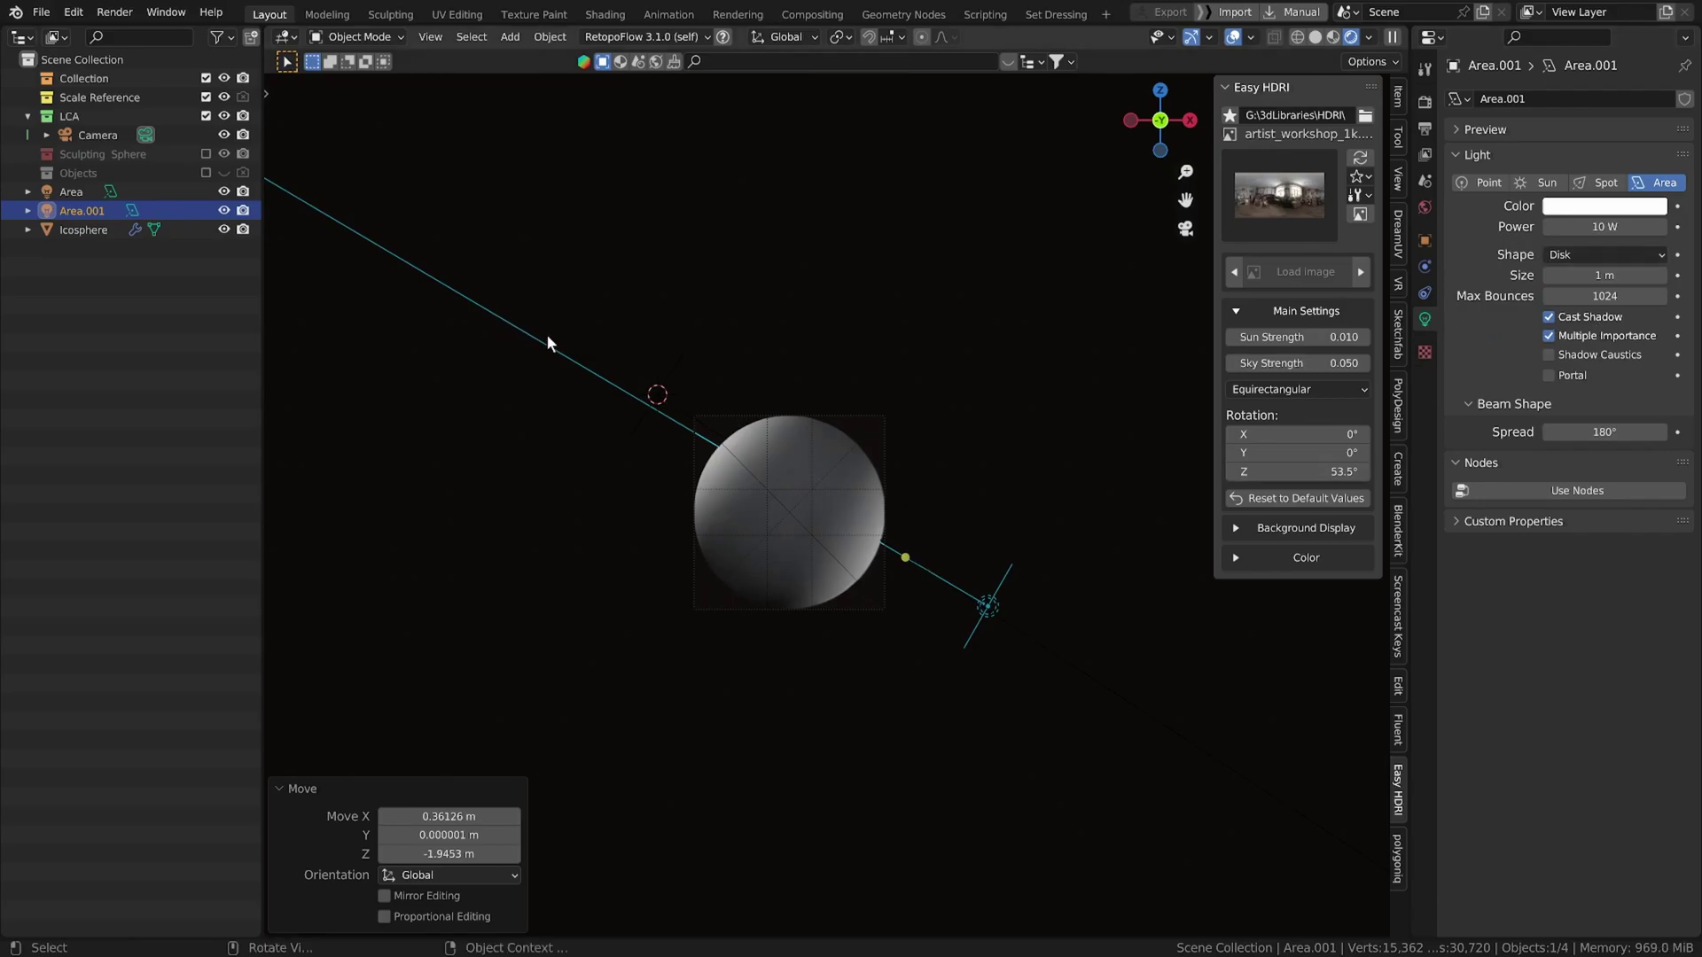
- Give the upper-left area light a muted pale green colour
{"action": "left_click", "coordinate": [656, 393]}
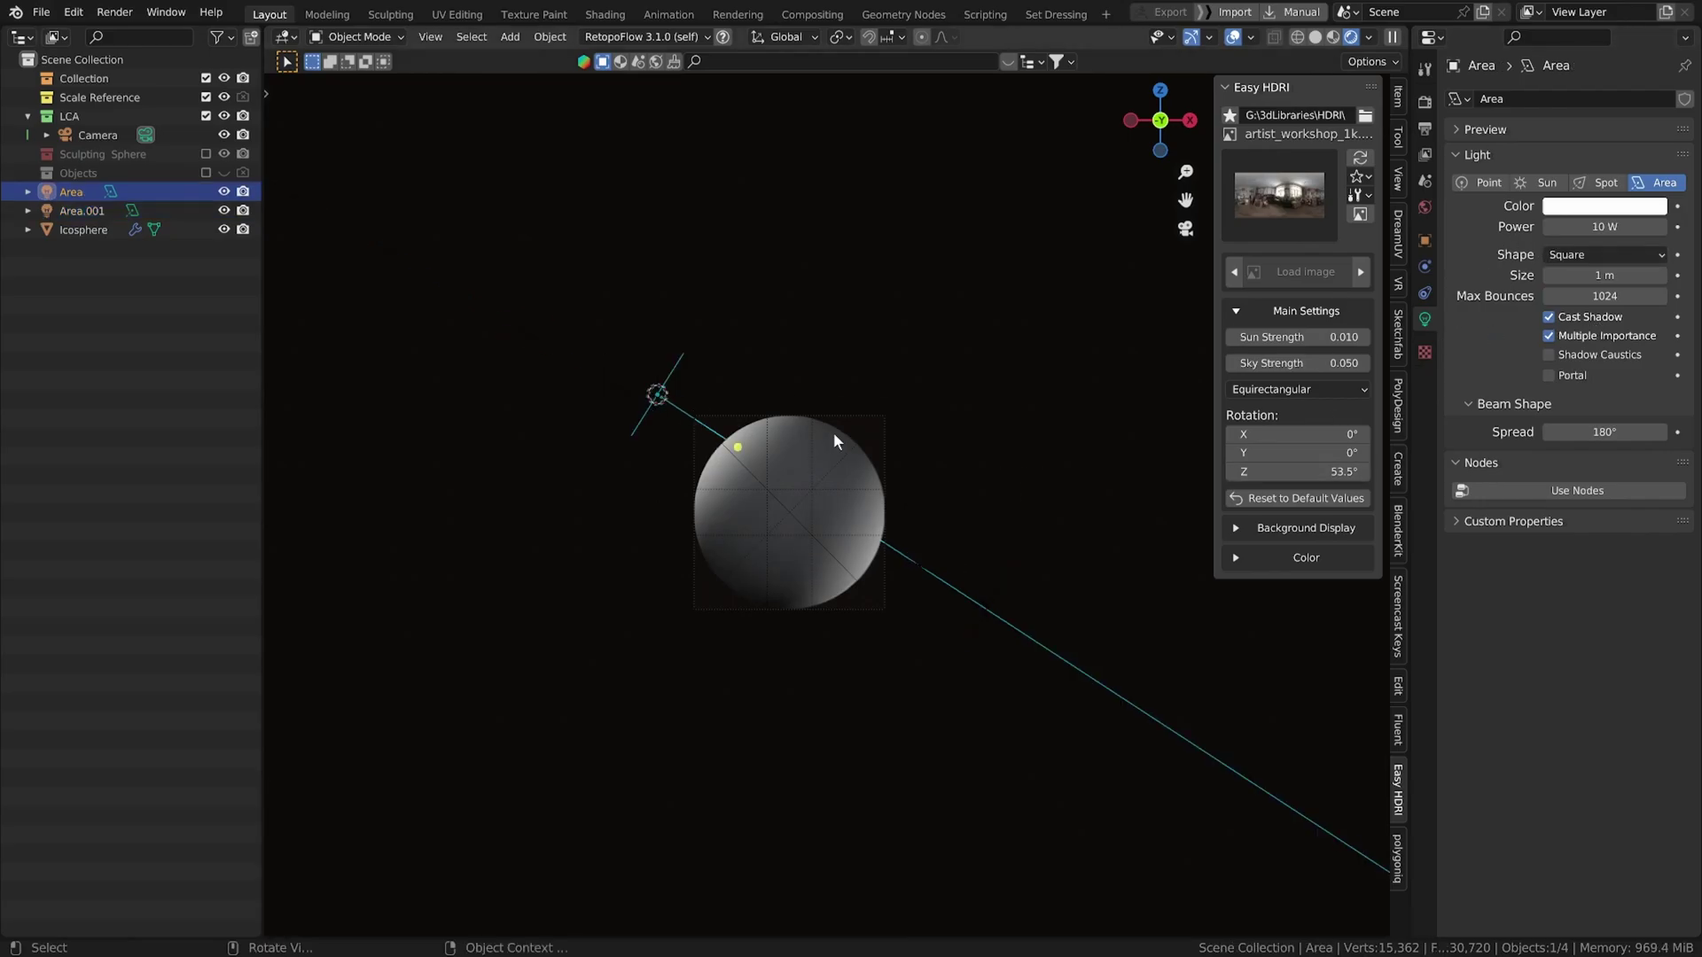
{"action": "left_click", "coordinate": [1636, 209]}
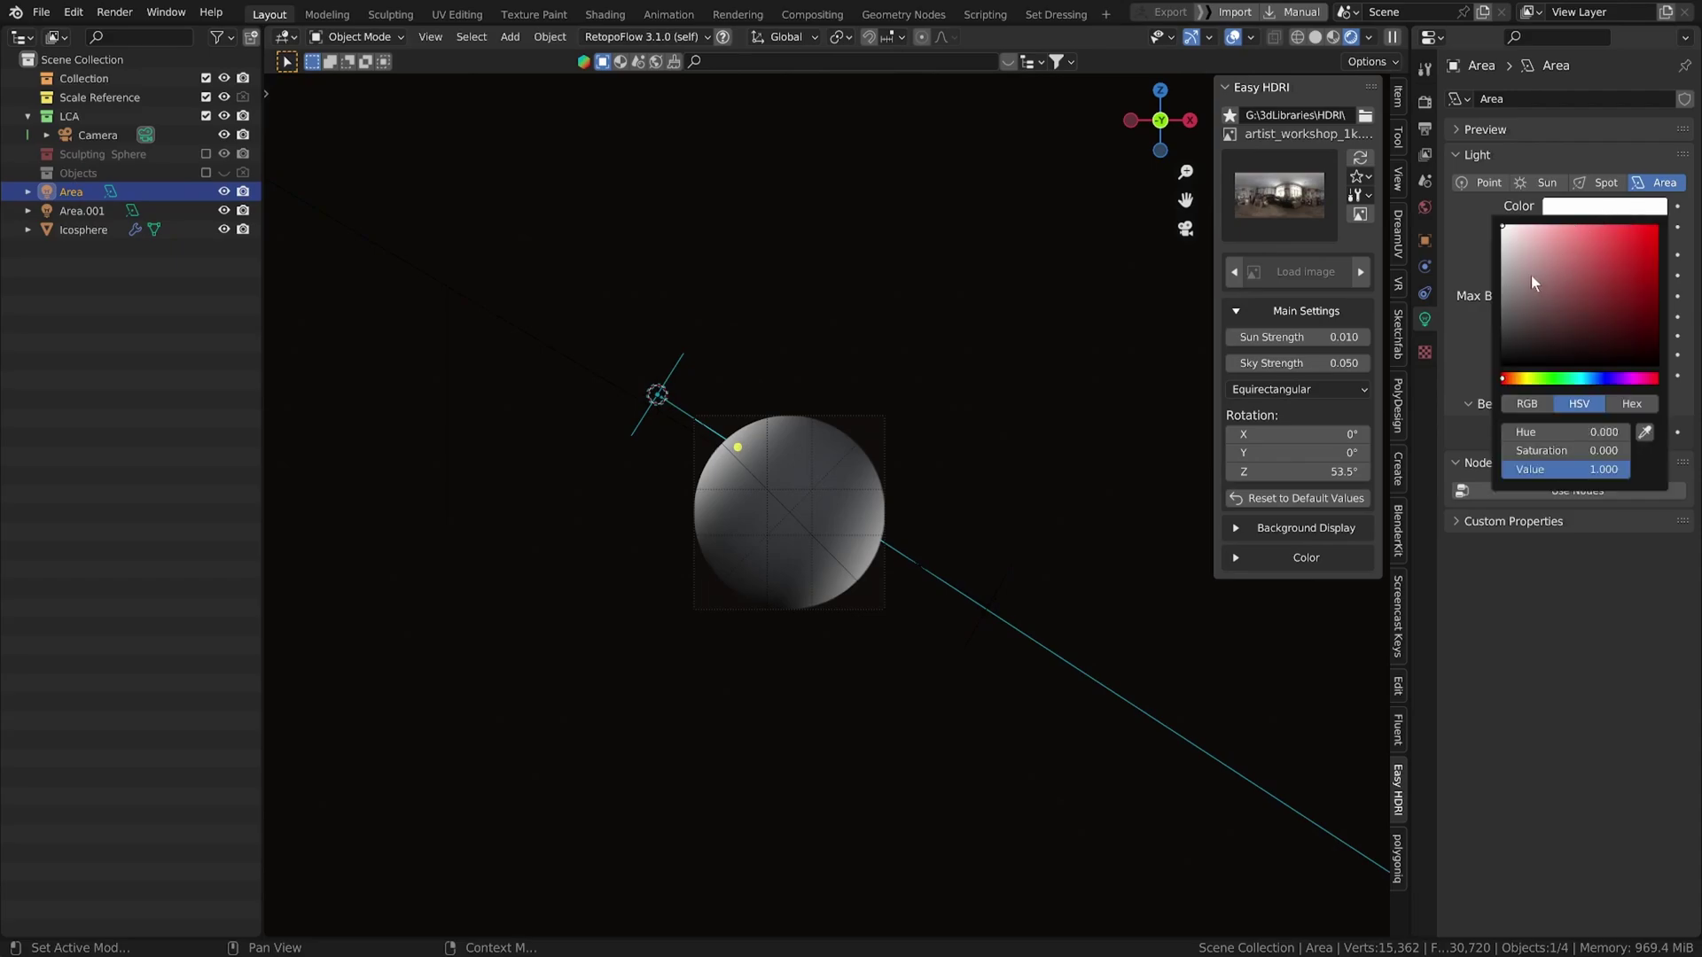
{"action": "left_click", "coordinate": [1532, 378]}
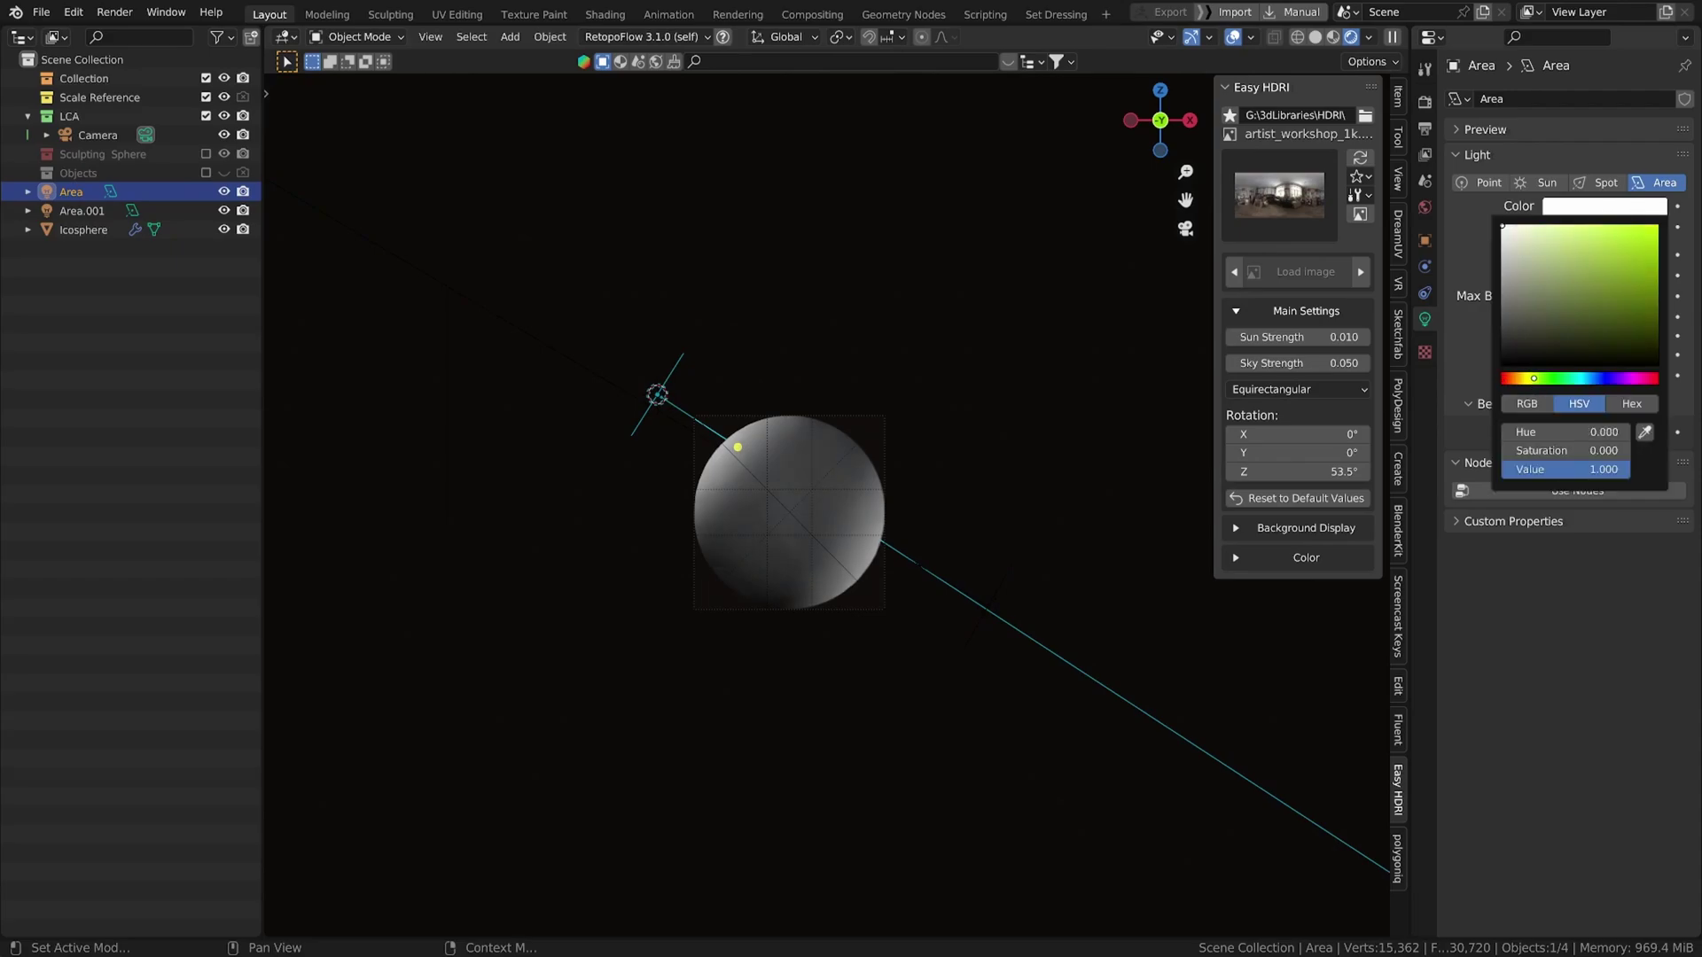
{"action": "left_click", "coordinate": [1536, 271]}
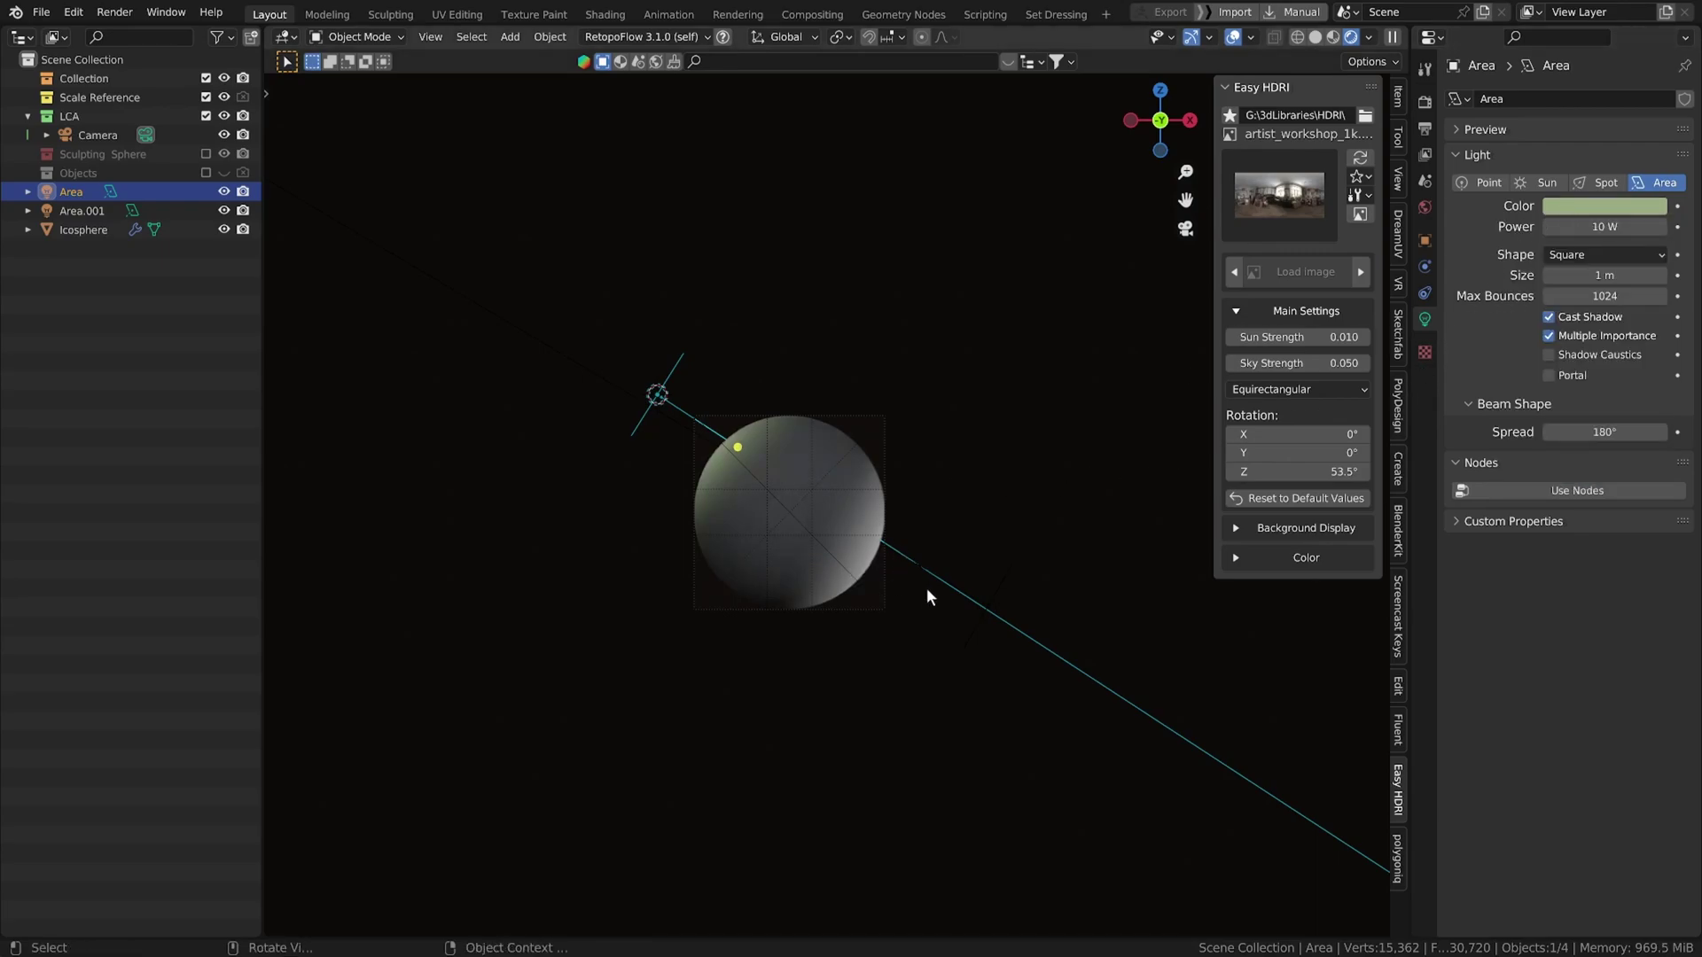
- Give the lower-right disk light a muted green colour
{"action": "left_click", "coordinate": [954, 584]}
{"action": "left_click", "coordinate": [1584, 208]}
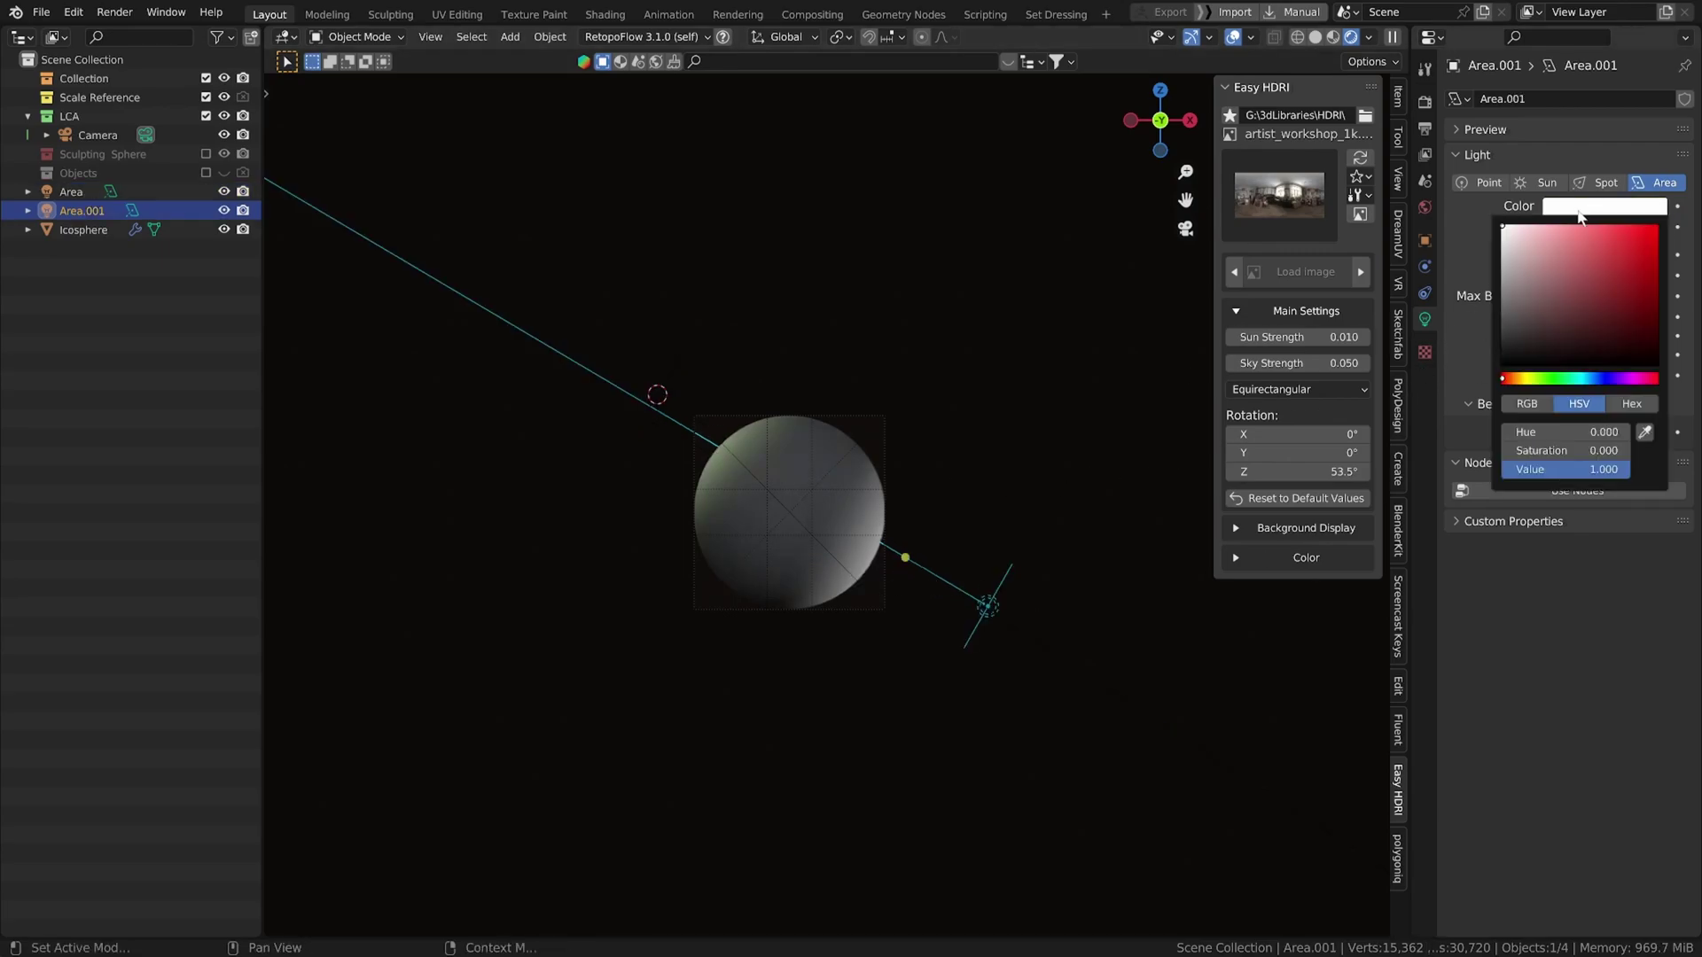
{"action": "left_click", "coordinate": [1545, 379]}
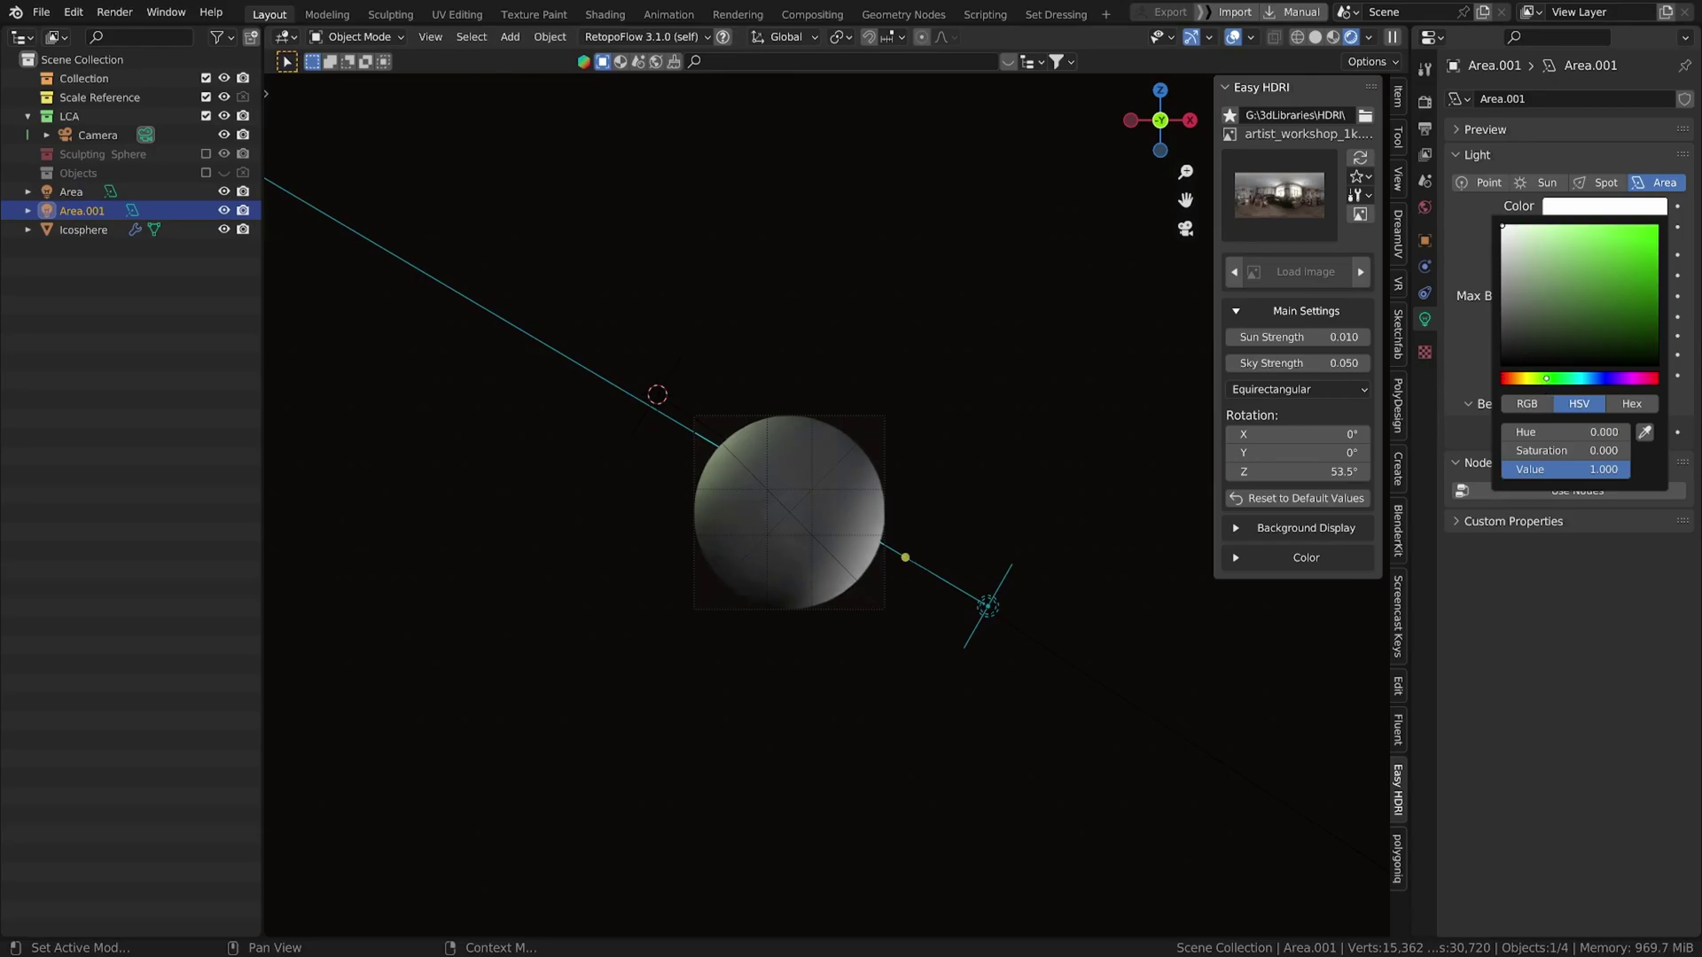
{"action": "left_click", "coordinate": [1540, 309]}
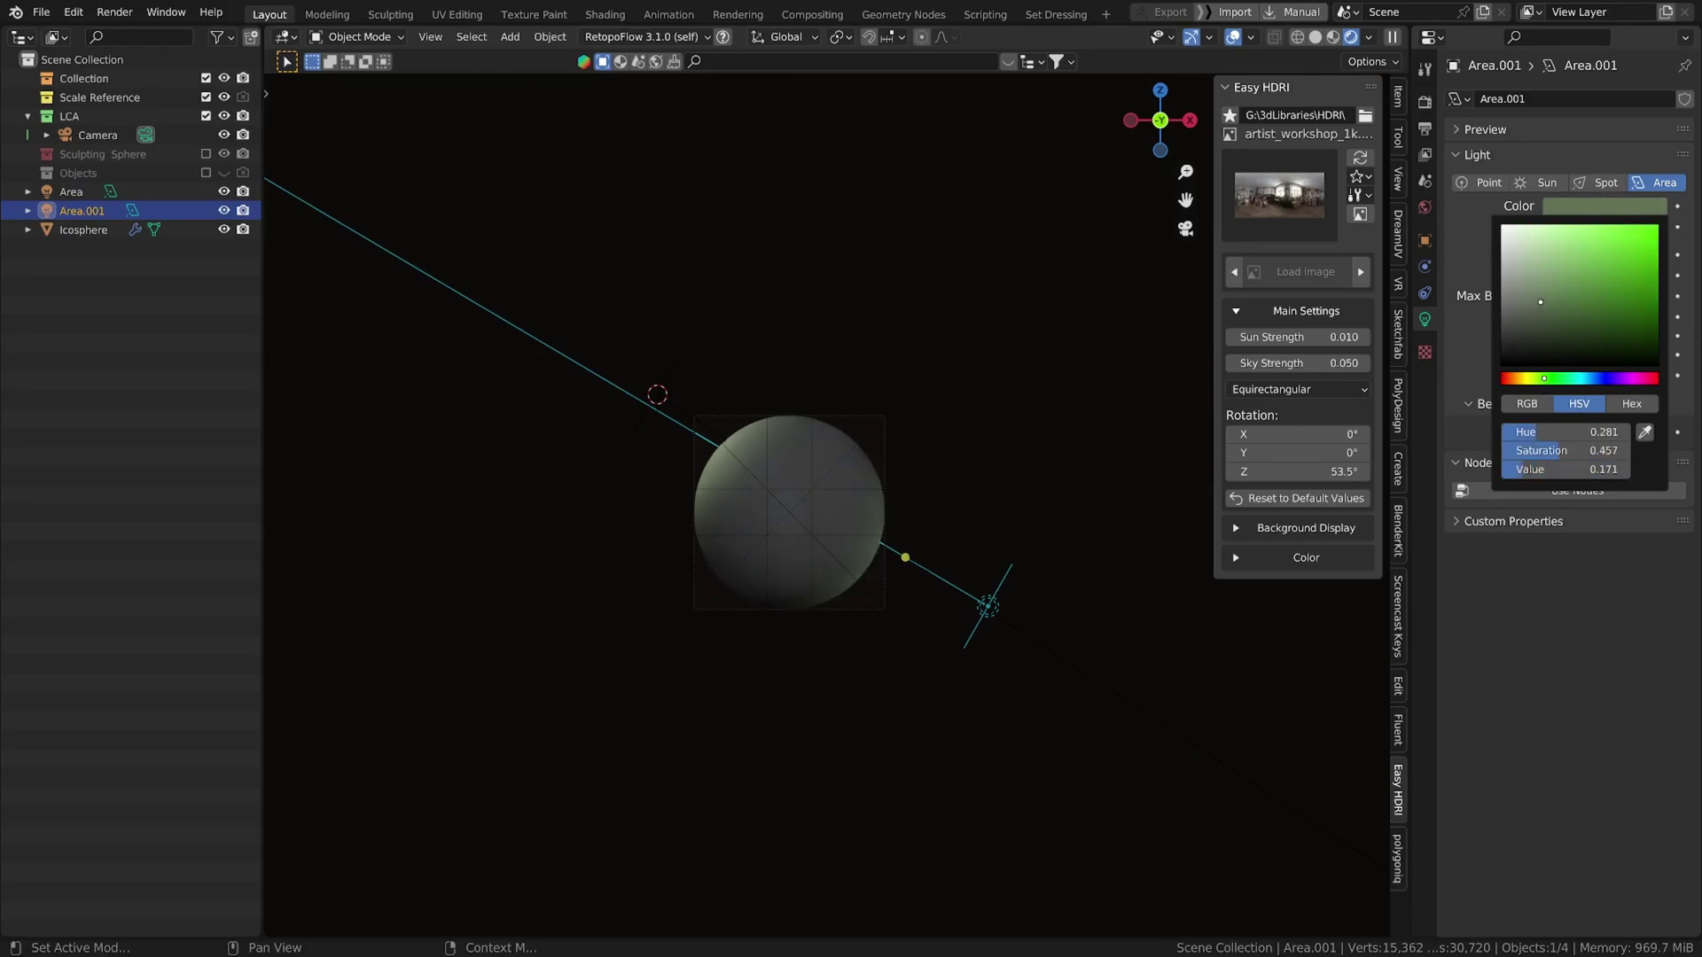
- Move the lower-right disk light about 0.37 m in X, 0.93 m in Y and 0.13 m in Z
{"action": "scroll", "coordinate": [816, 393], "scroll_direction": "up", "scroll_amount": 5}
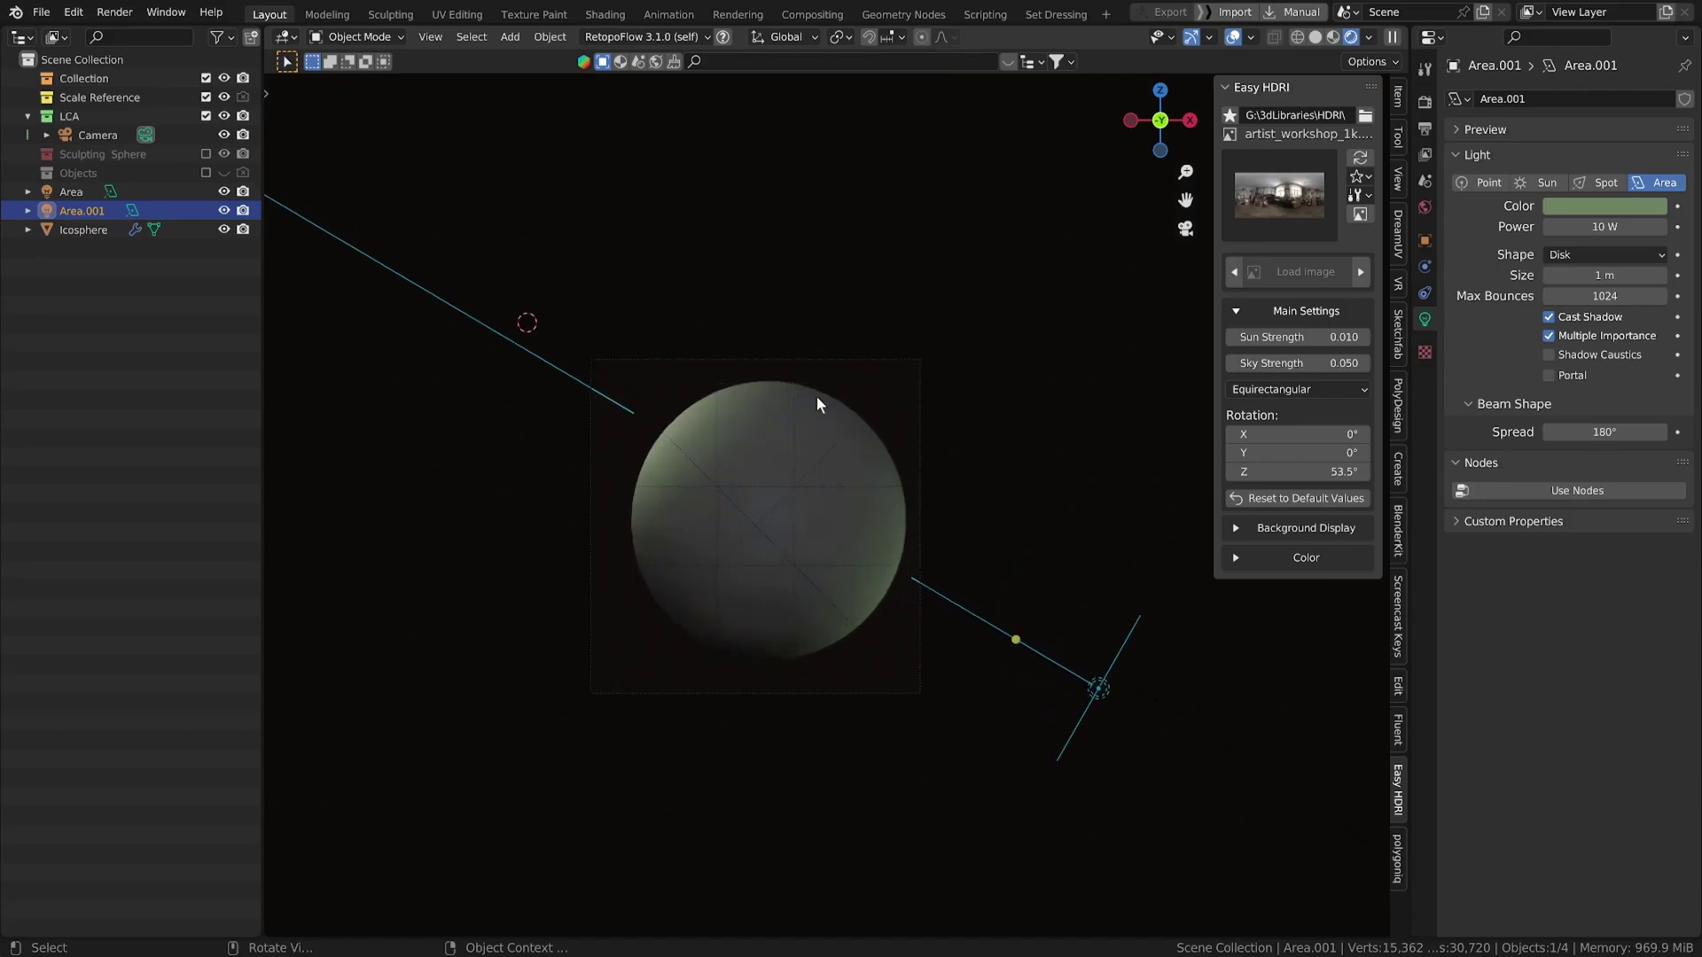
{"action": "scroll", "coordinate": [1142, 661], "scroll_direction": "up", "scroll_amount": 1}
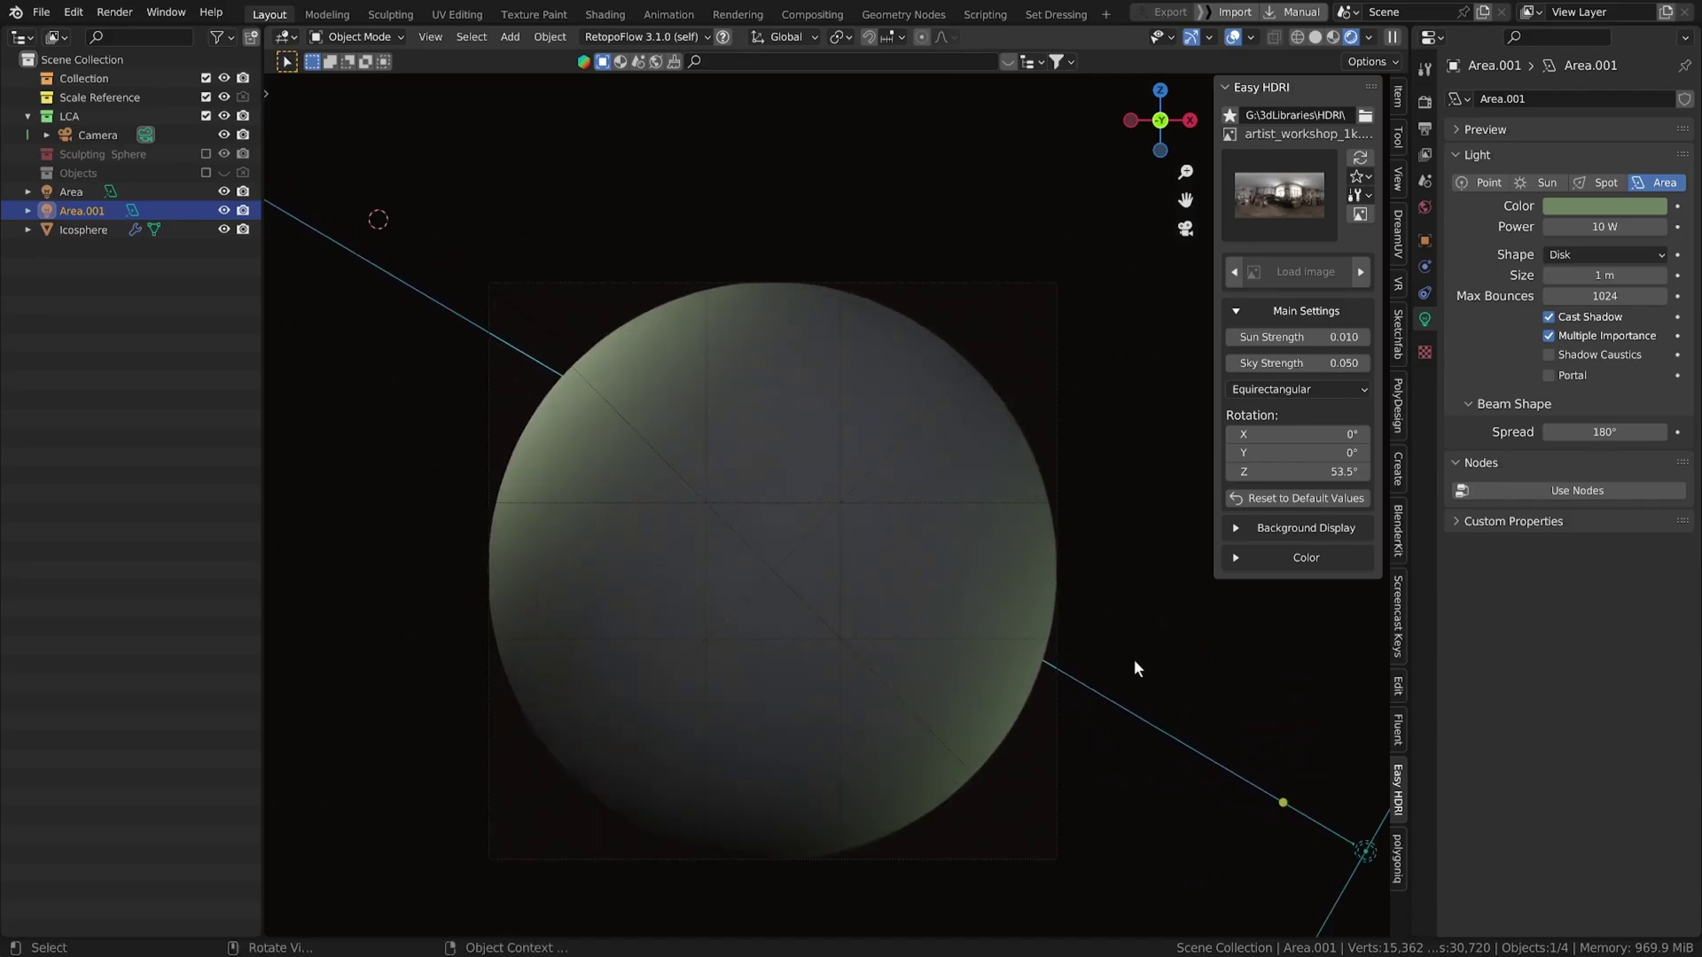
{"action": "scroll", "coordinate": [1087, 638], "scroll_direction": "down", "scroll_amount": 3}
{"action": "middle_click_drag", "start_coordinate": [1086, 636], "coordinate": [878, 685]}
{"action": "scroll", "coordinate": [1033, 640], "scroll_direction": "up", "scroll_amount": 7}
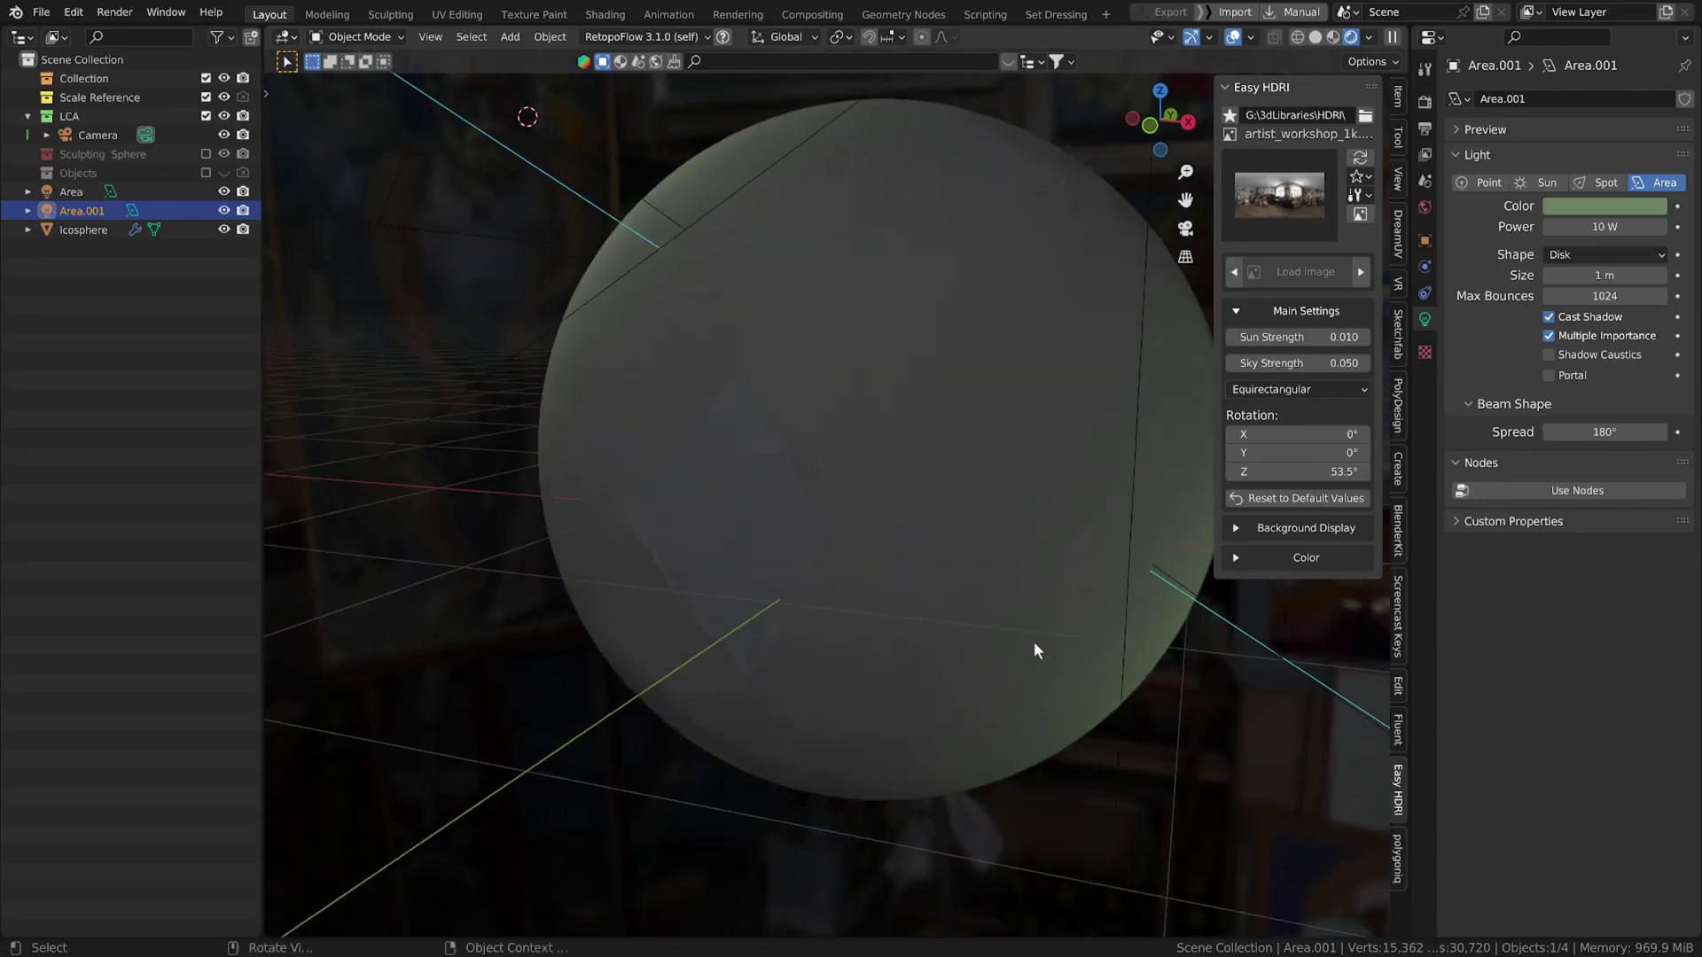
{"action": "scroll", "coordinate": [1035, 643], "scroll_direction": "down", "scroll_amount": 6}
{"action": "middle_click_drag", "start_coordinate": [946, 640], "coordinate": [836, 646], "text": "shift"}
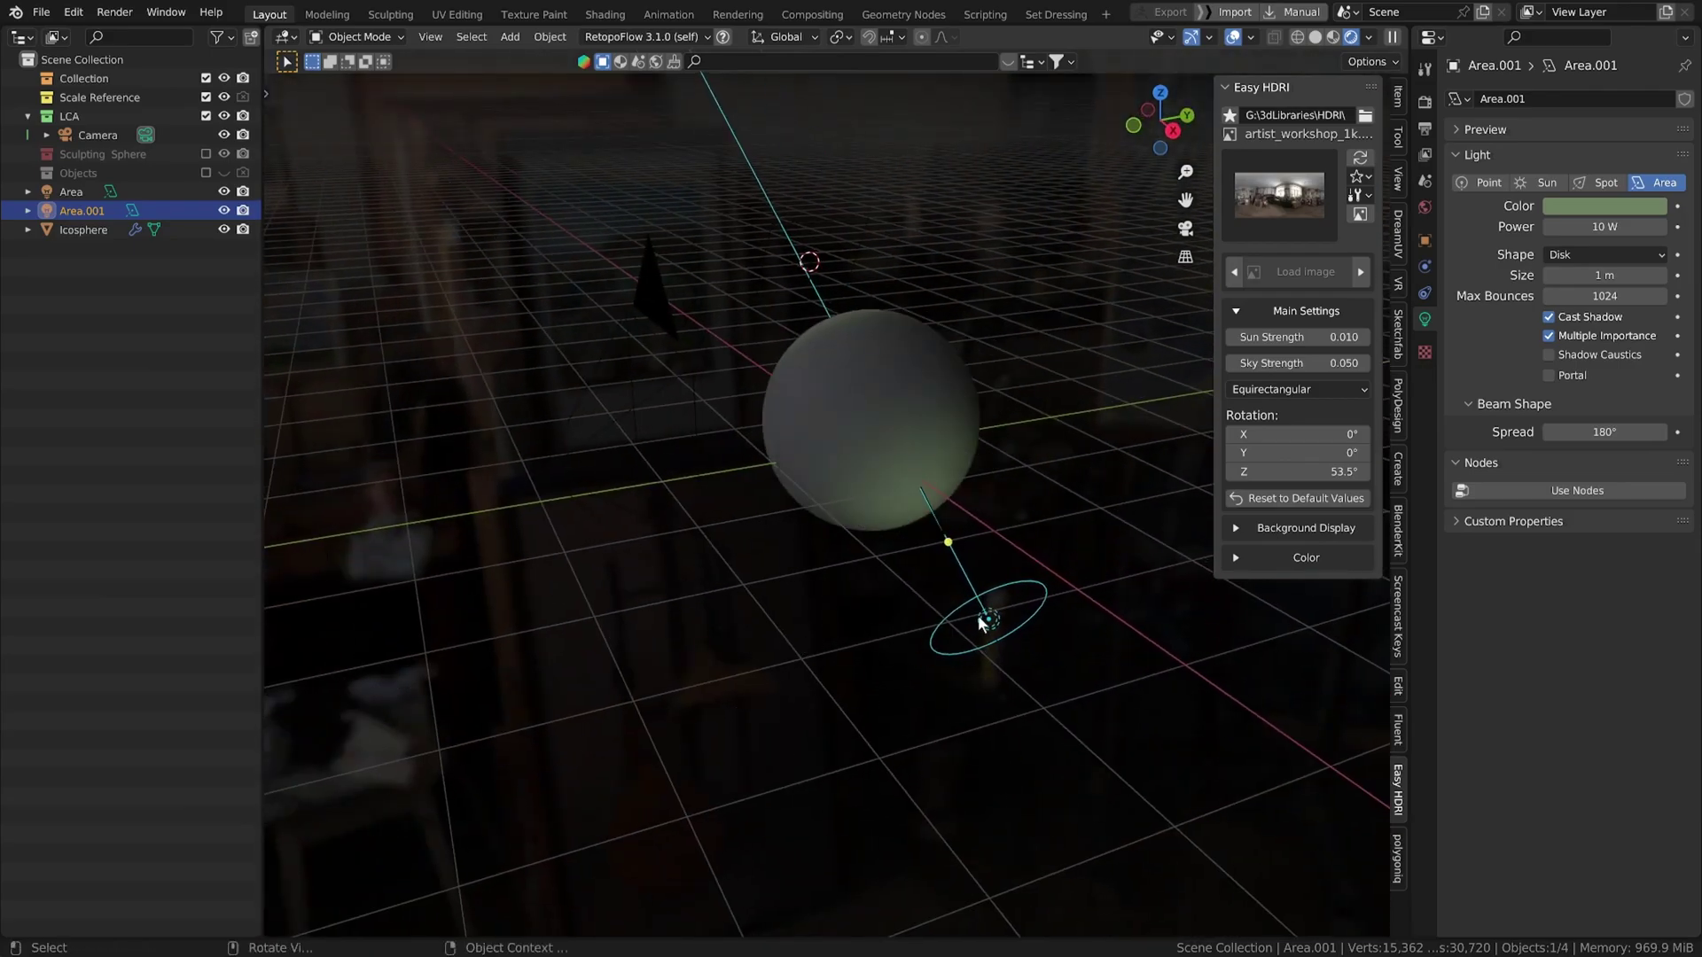
{"action": "key", "text": "g"}
{"action": "left_click", "coordinate": [1103, 603]}
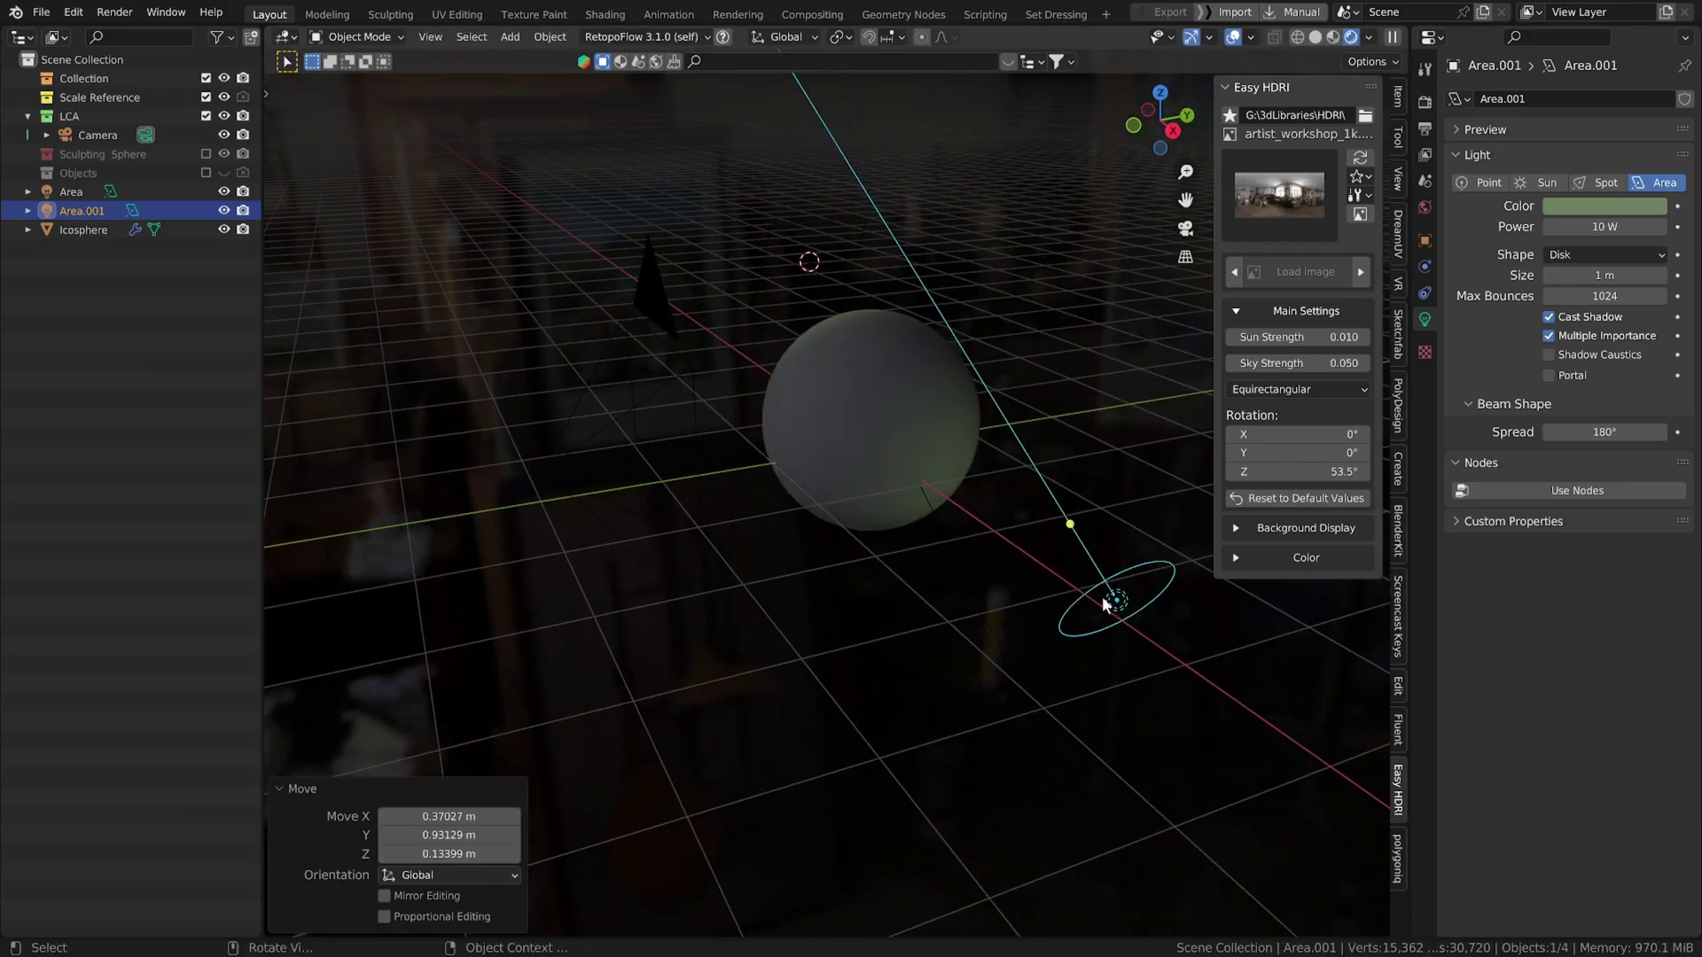
- Rotate the disk light 22.6° around the global Z axis, then return to the front view
{"action": "key", "text": "r"}
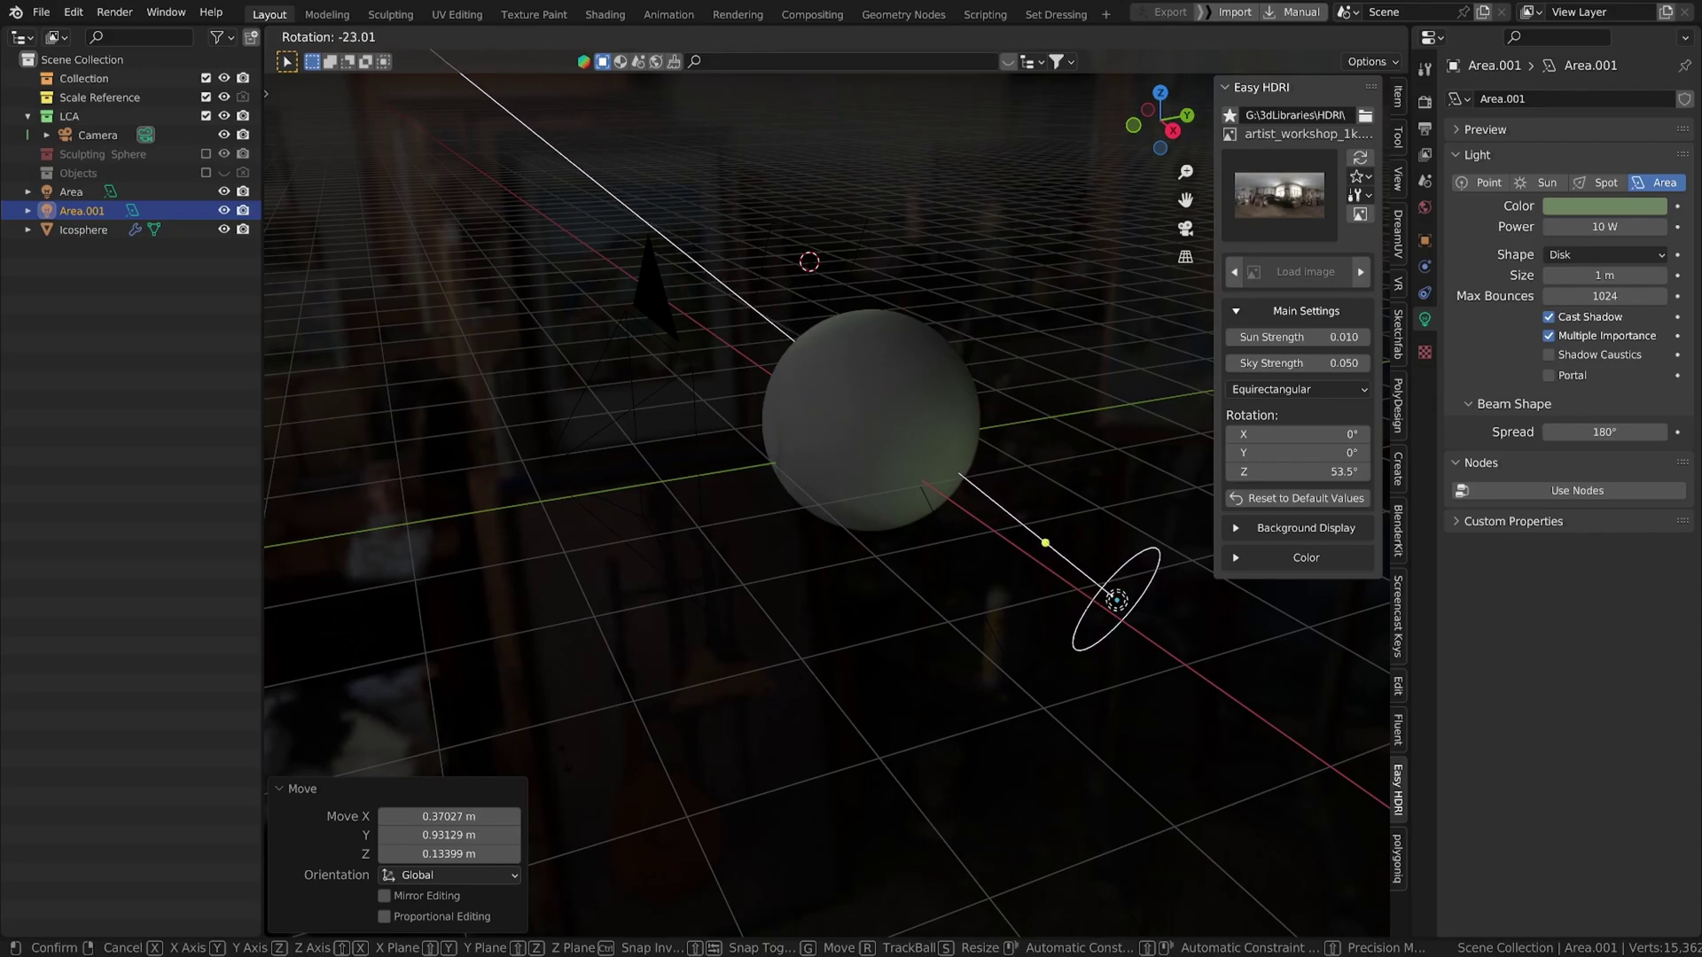
{"action": "key", "text": "z"}
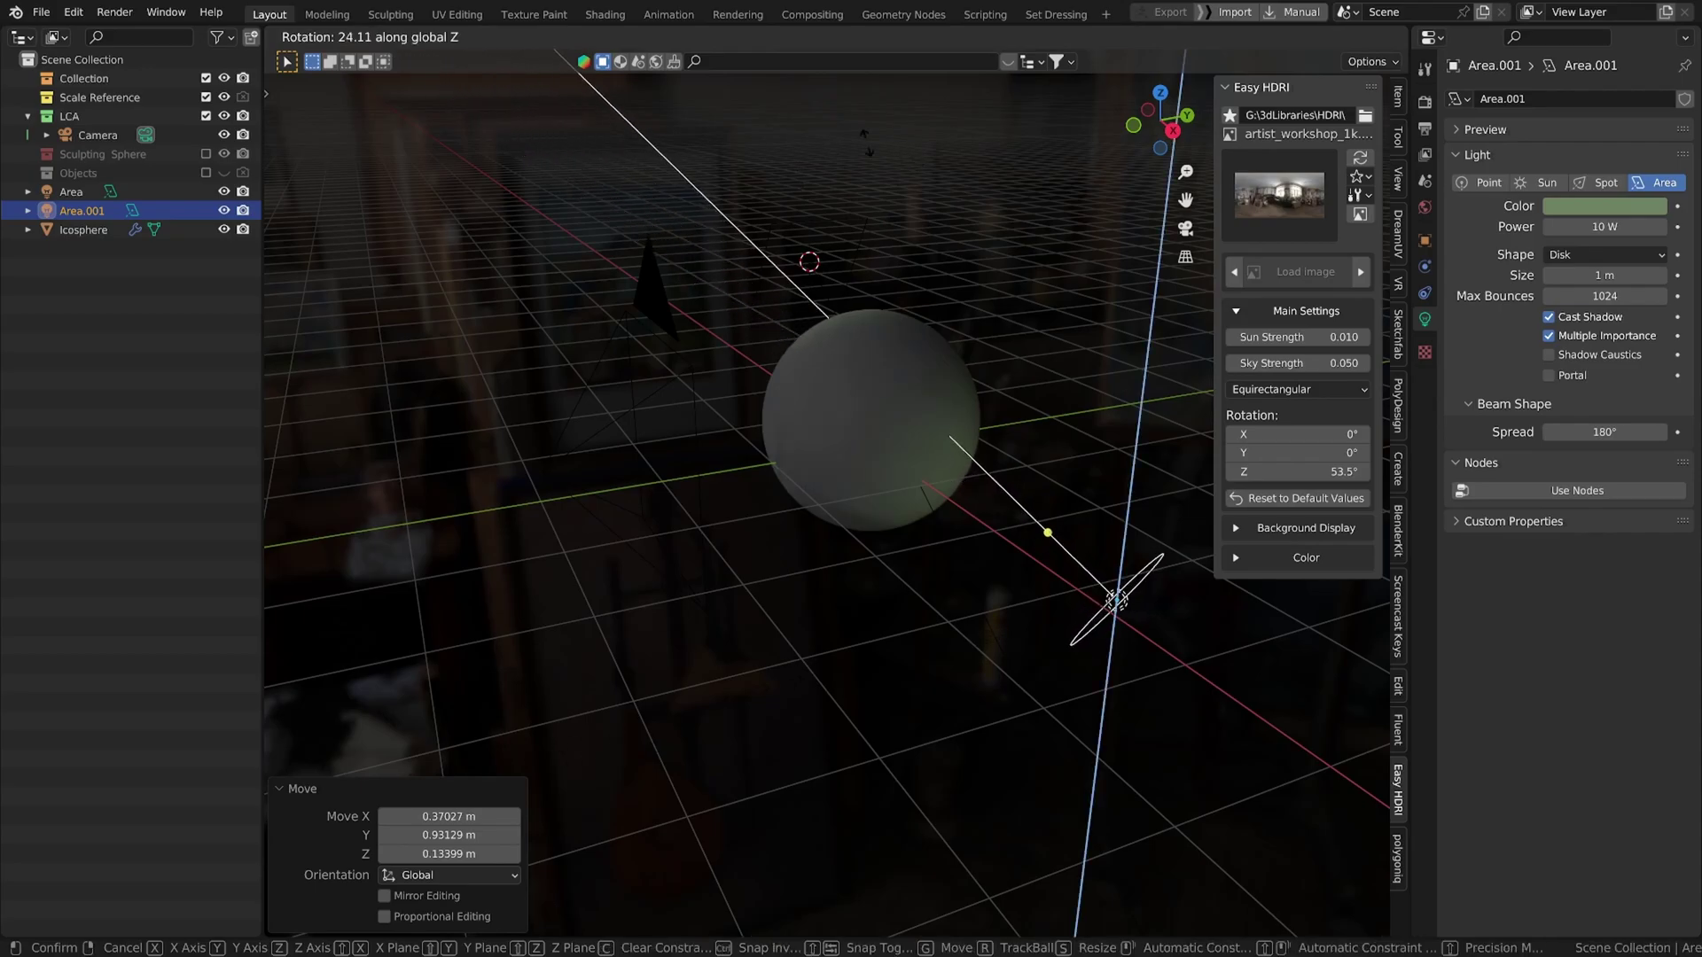
{"action": "left_click", "coordinate": [663, 158]}
{"action": "key", "text": "KP_0"}
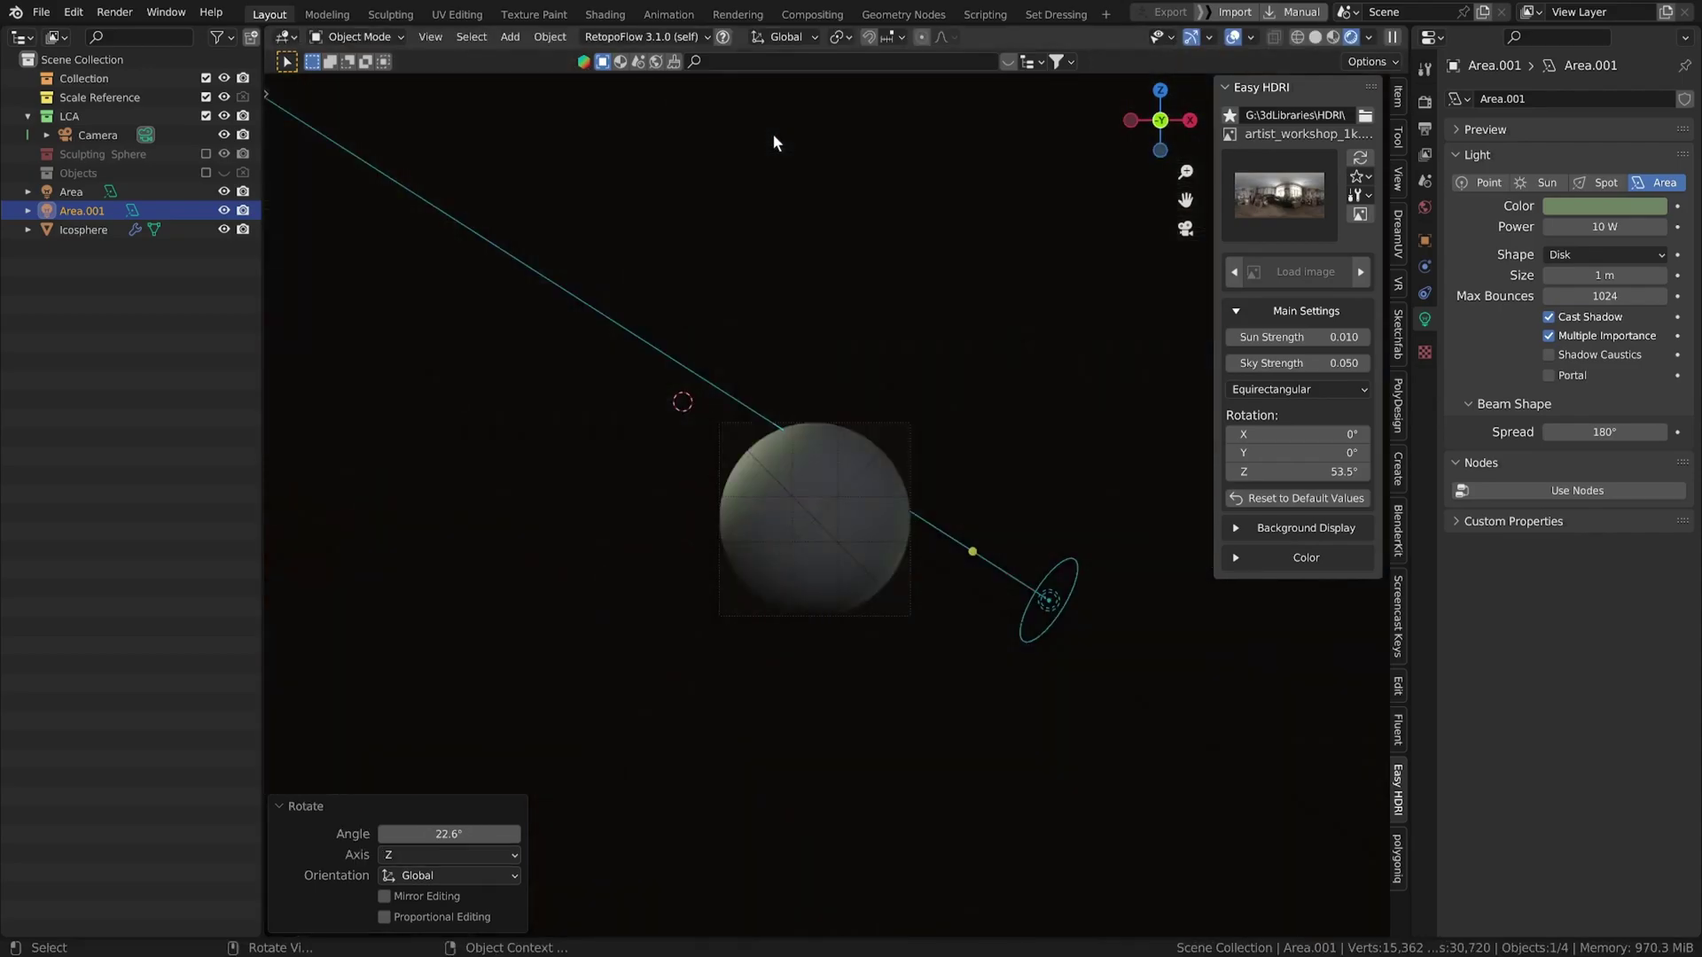
- Rotate the disk light about -36° around the global Z axis and raise its power to 296.3 W
{"action": "key", "text": "r"}
{"action": "key", "text": "z"}
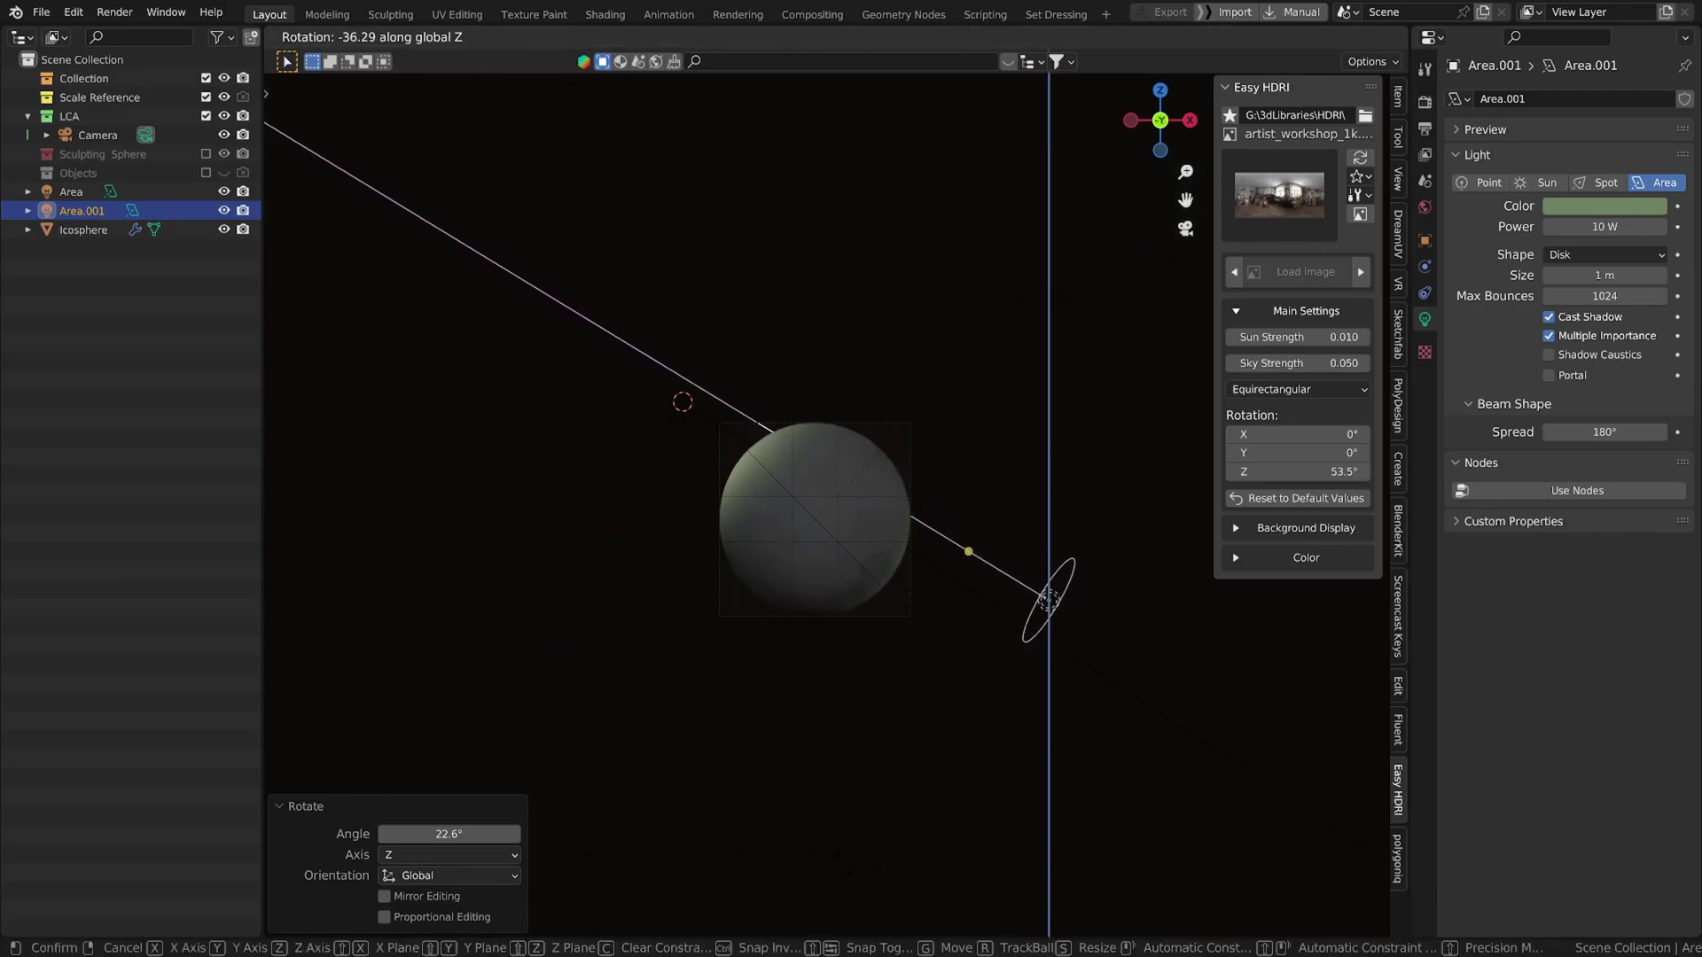
{"action": "left_click", "coordinate": [794, 849]}
{"action": "left_click_drag", "start_coordinate": [1595, 227], "coordinate": [1697, 227]}
{"action": "left_click", "coordinate": [683, 400]}
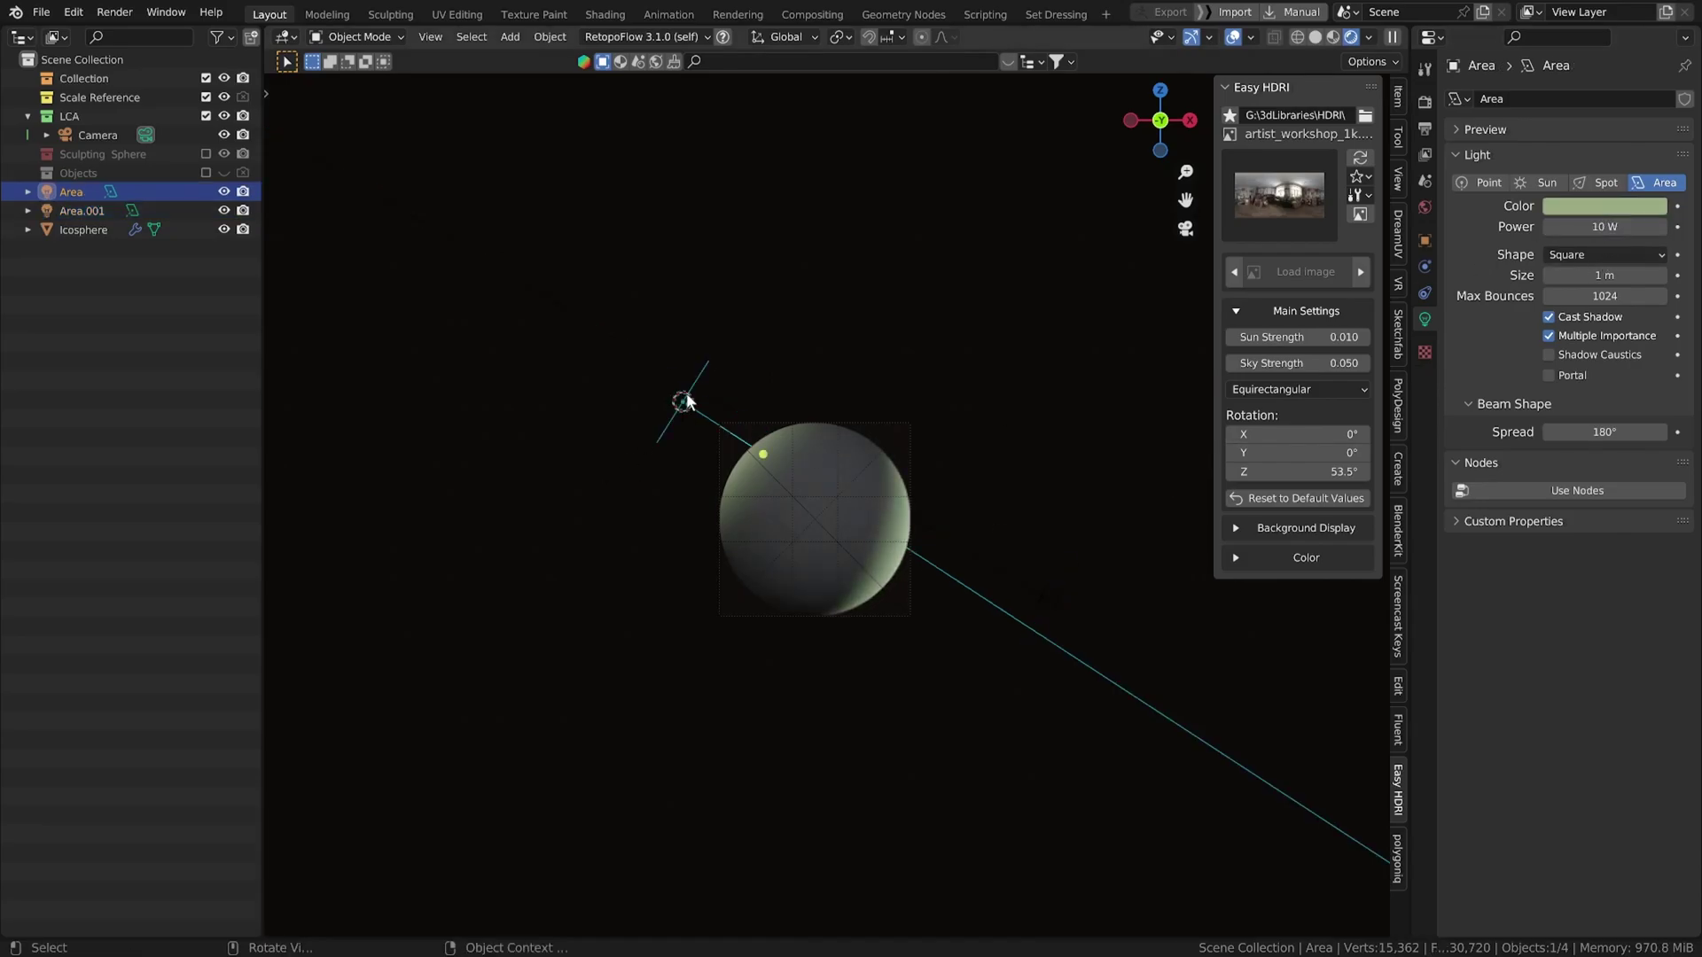
{"action": "key", "text": "r"}
{"action": "key", "text": "z"}
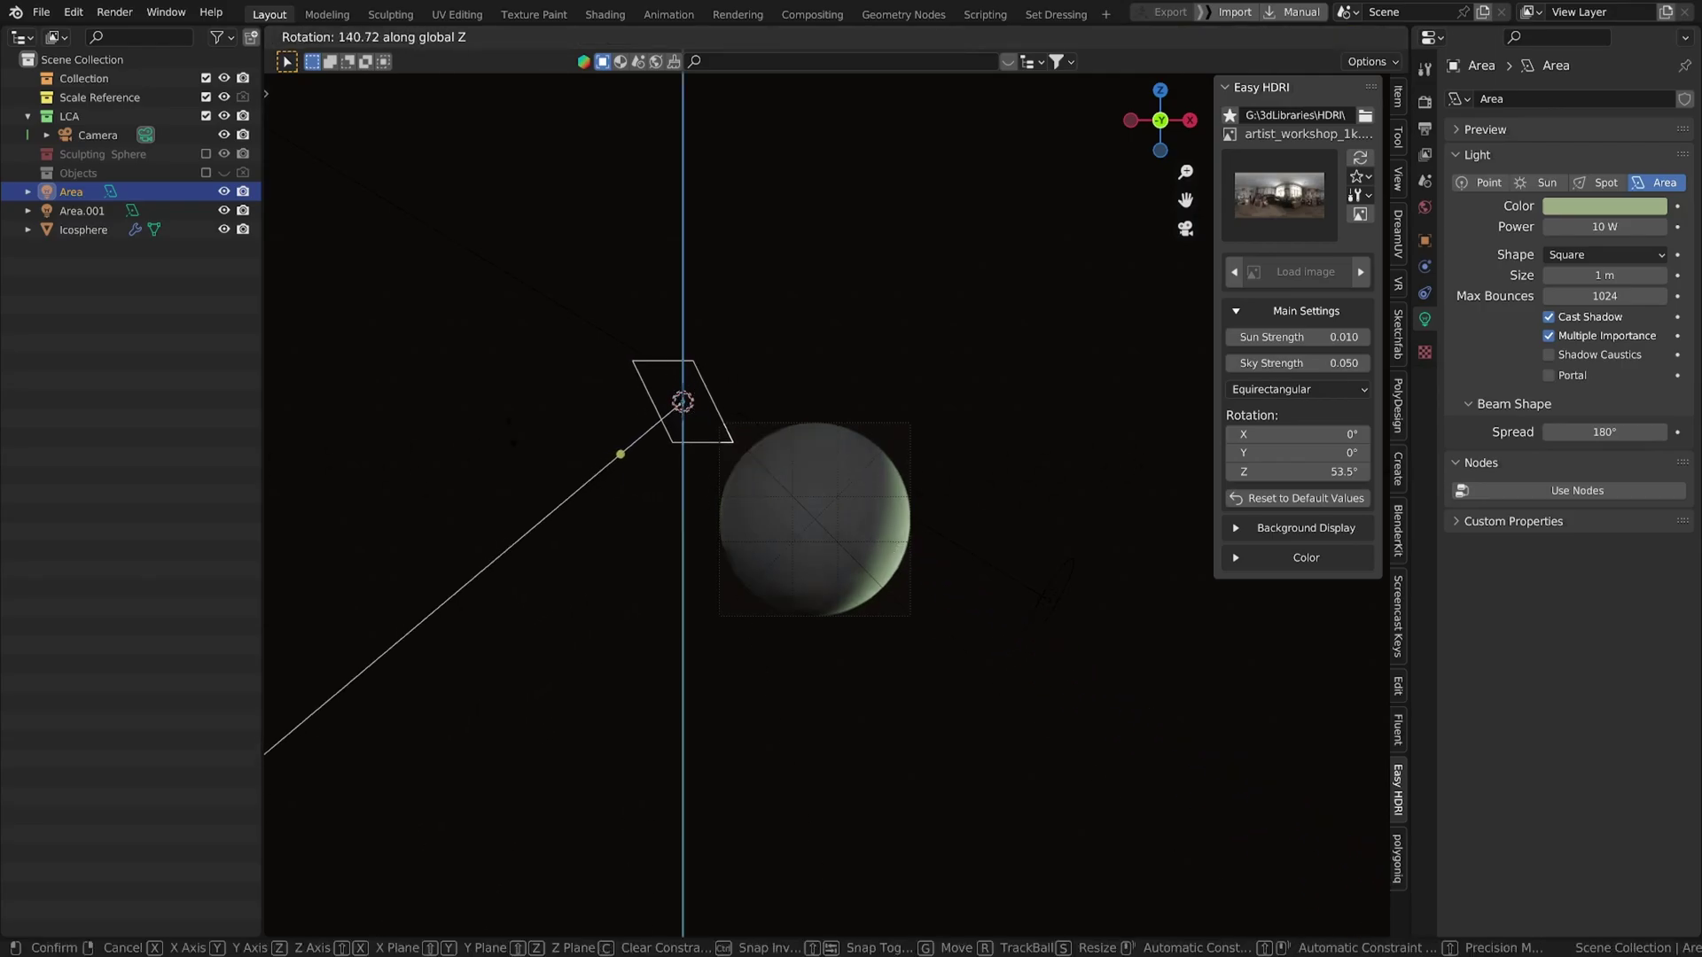
{"action": "left_click", "coordinate": [374, 413]}
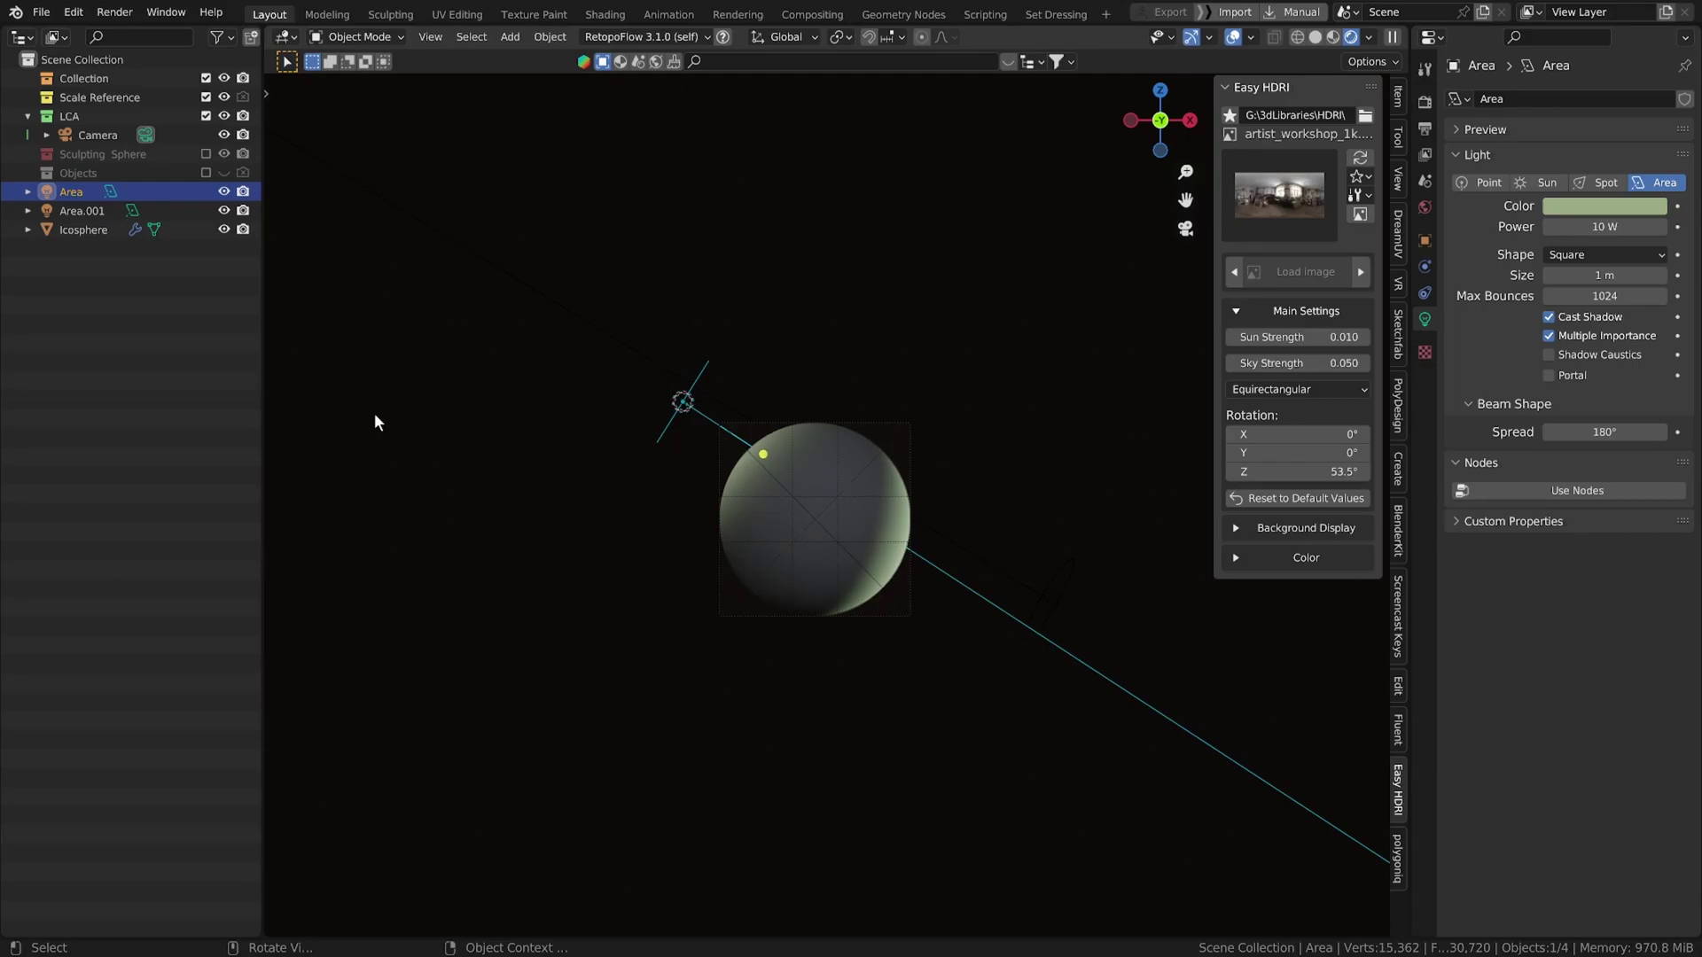
{"action": "key", "text": "r"}
{"action": "key", "text": "z"}
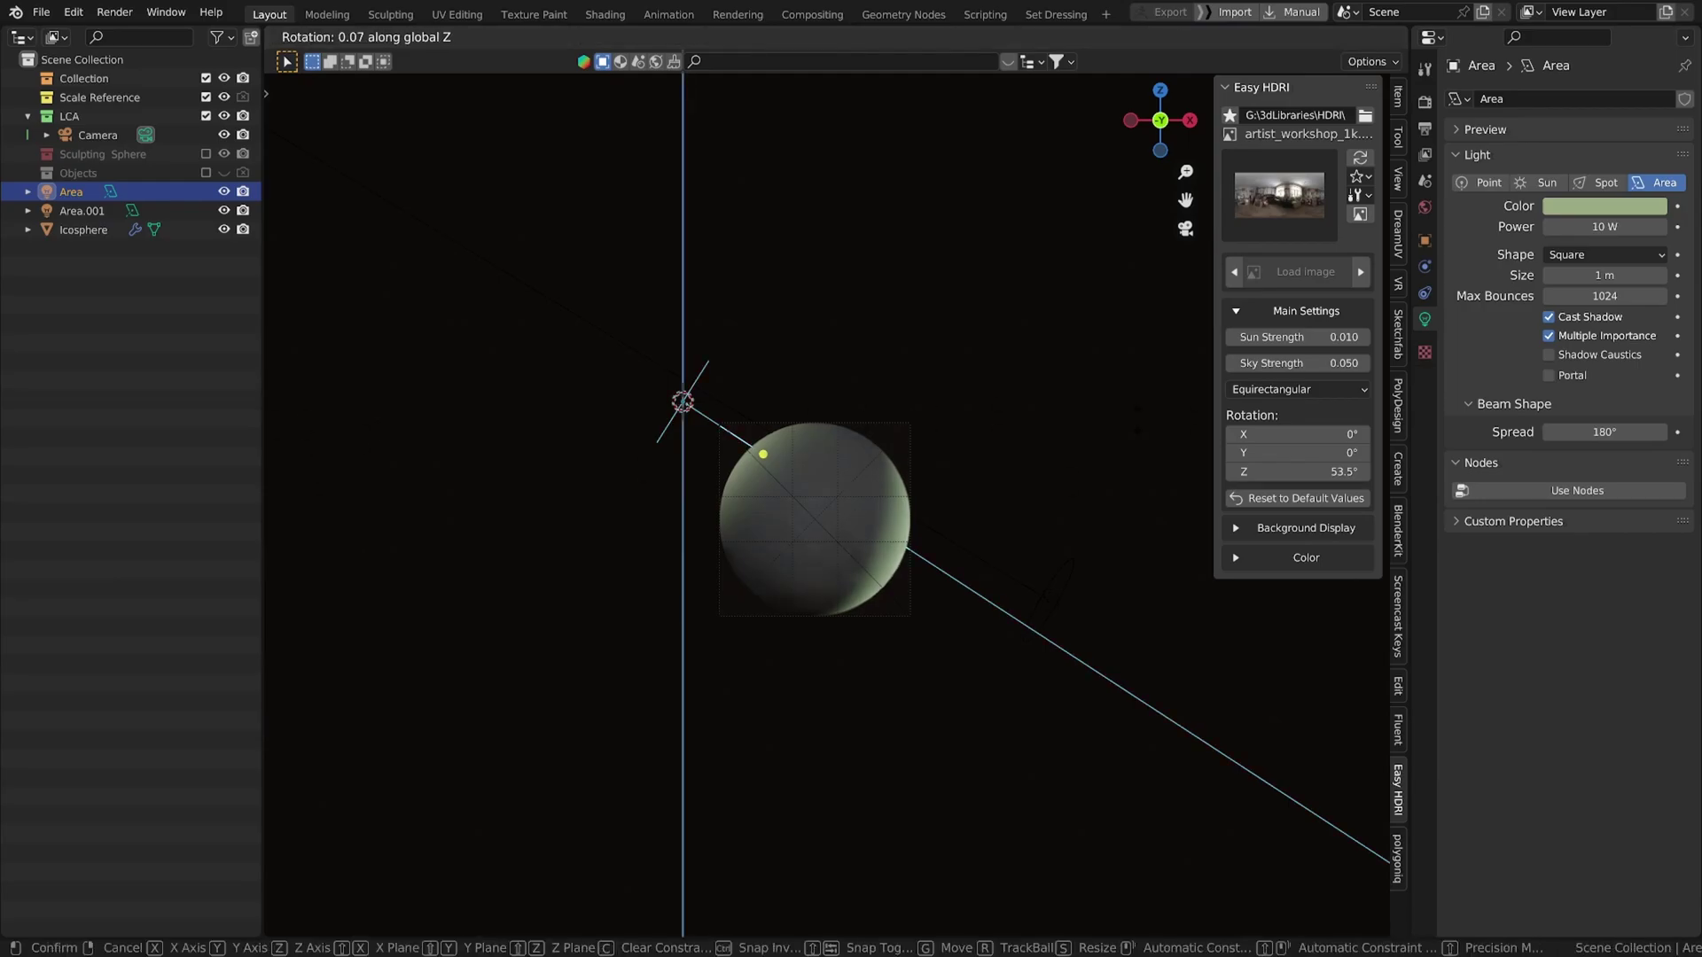
{"action": "right_click", "coordinate": [1294, 372]}
- Rotate the upper-left area light -39° around the global Z axis
{"action": "middle_click_drag", "start_coordinate": [847, 588], "coordinate": [776, 605]}
{"action": "scroll", "coordinate": [776, 605], "scroll_direction": "down", "scroll_amount": 8}
{"action": "key", "text": "r"}
{"action": "key", "text": "z"}
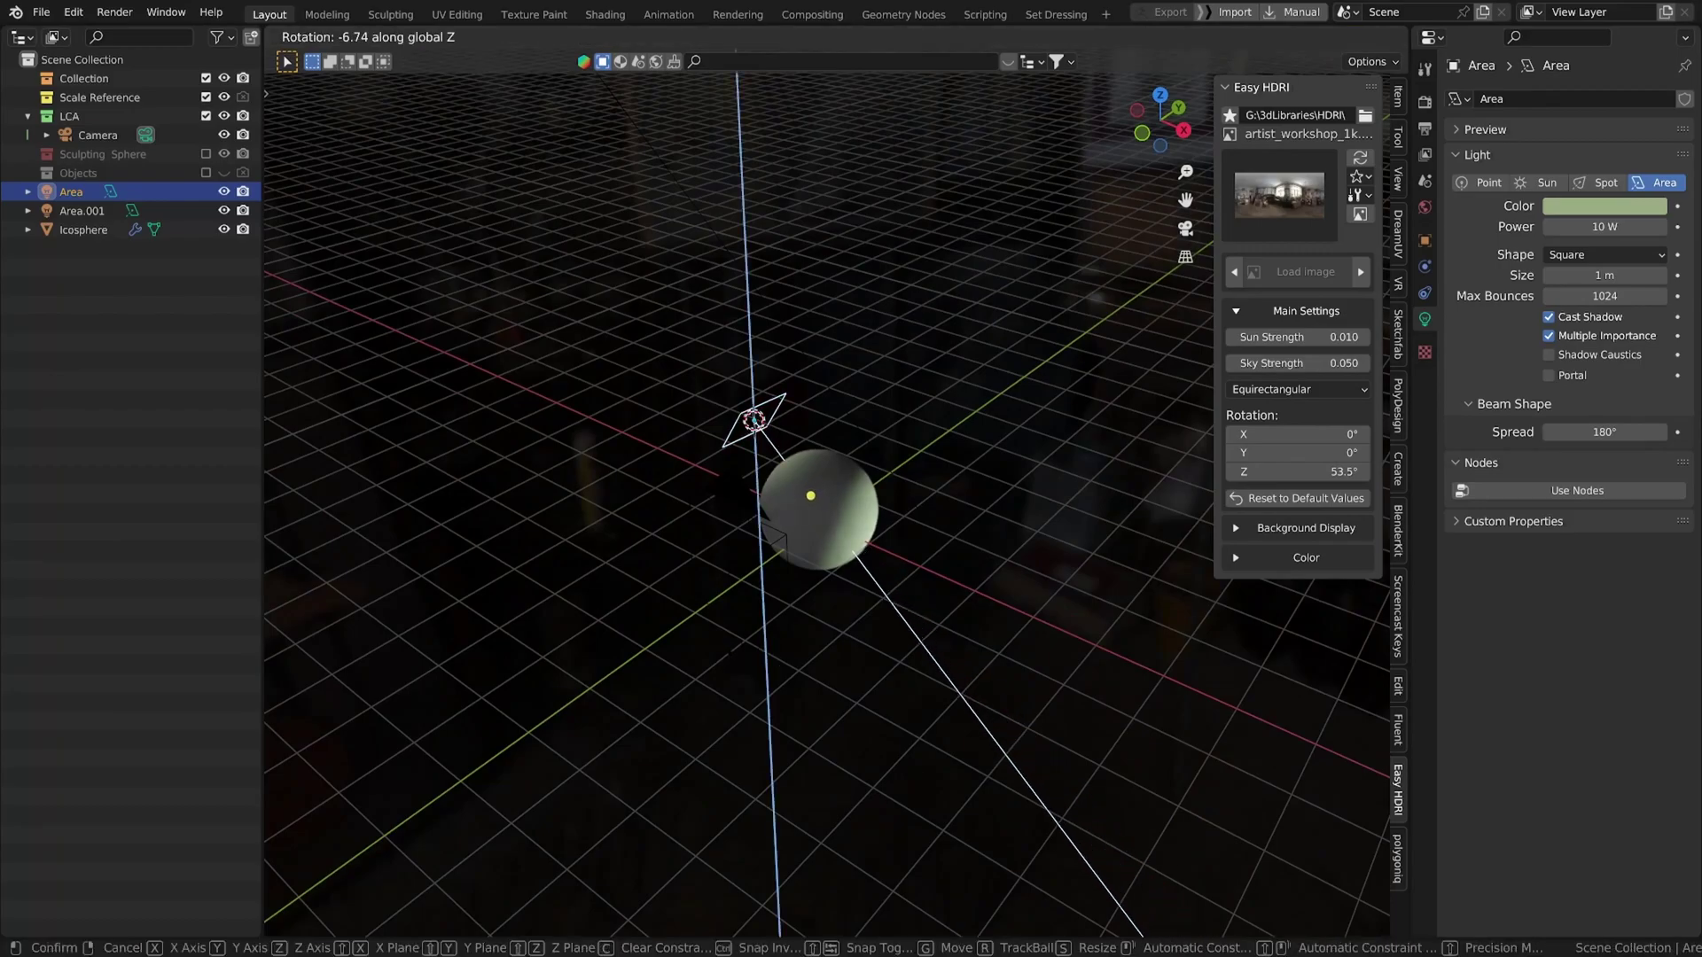
{"action": "left_click", "coordinate": [573, 680]}
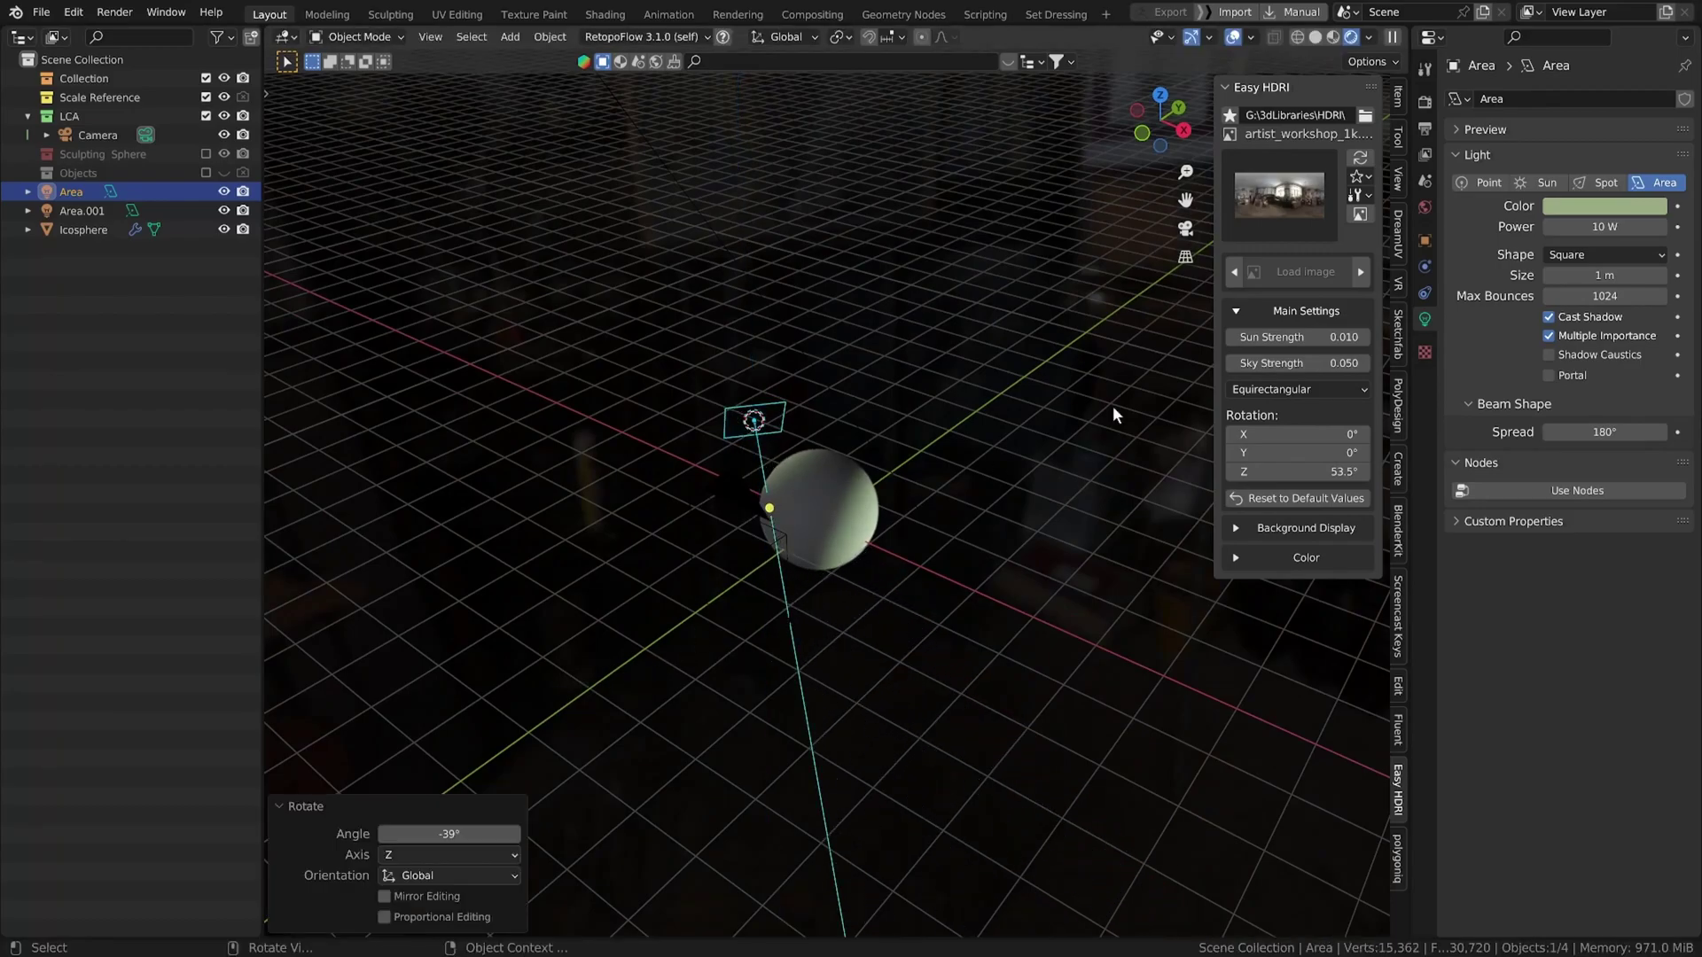
- Change the upper-left area light's shape to Ellipse with a size of 5 m in both X and Y
{"action": "left_click", "coordinate": [1602, 252]}
{"action": "left_click", "coordinate": [1595, 339]}
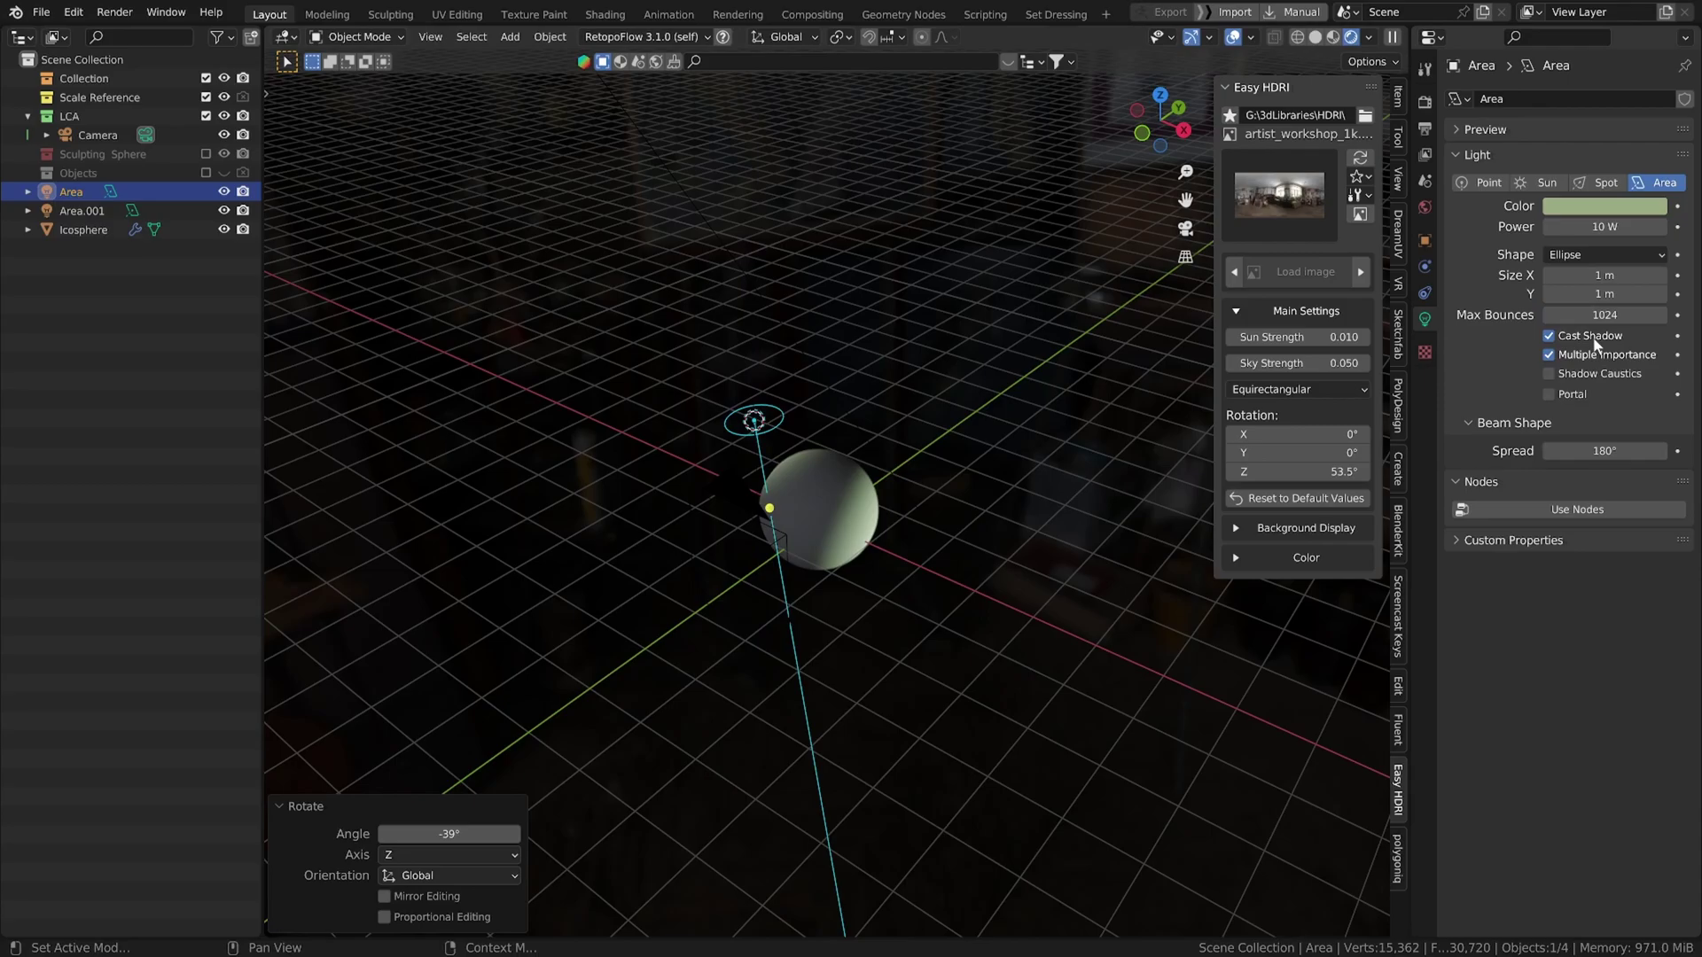
{"action": "left_click_drag", "start_coordinate": [1602, 276], "coordinate": [1603, 294]}
{"action": "type", "text": "5"}
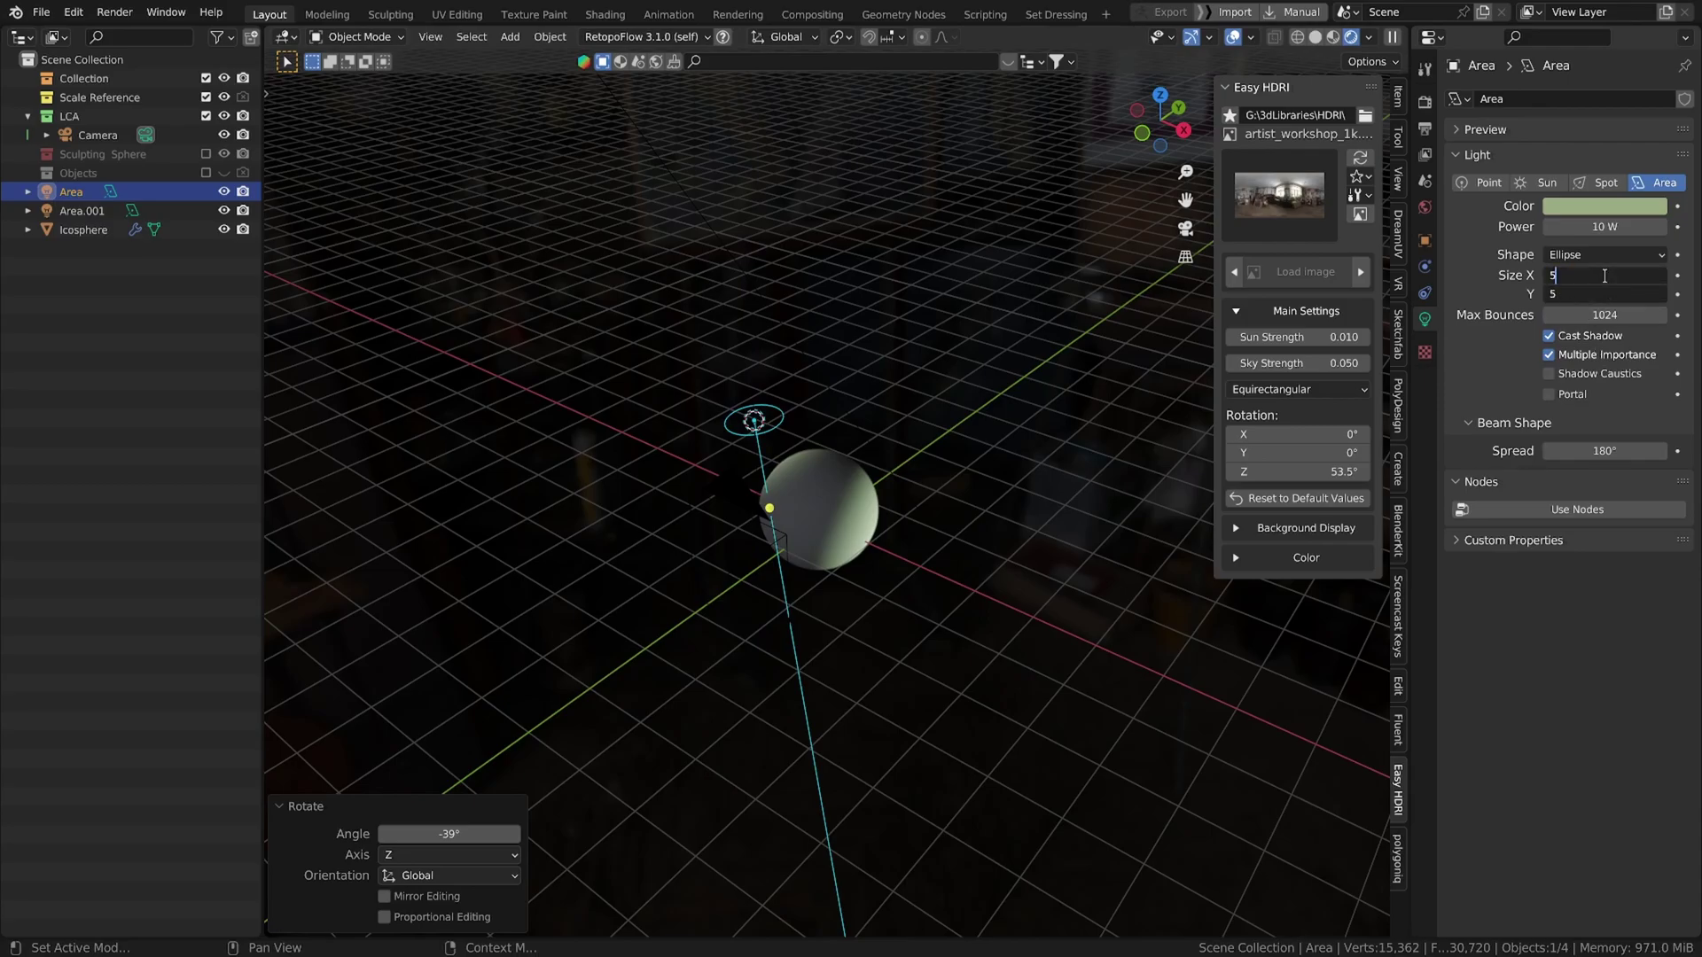
{"action": "key", "text": "Return"}
- Raise the elliptical light's power to 63.7 W and give it a bright pale mint colour
{"action": "left_click_drag", "start_coordinate": [1604, 227], "coordinate": [1645, 227]}
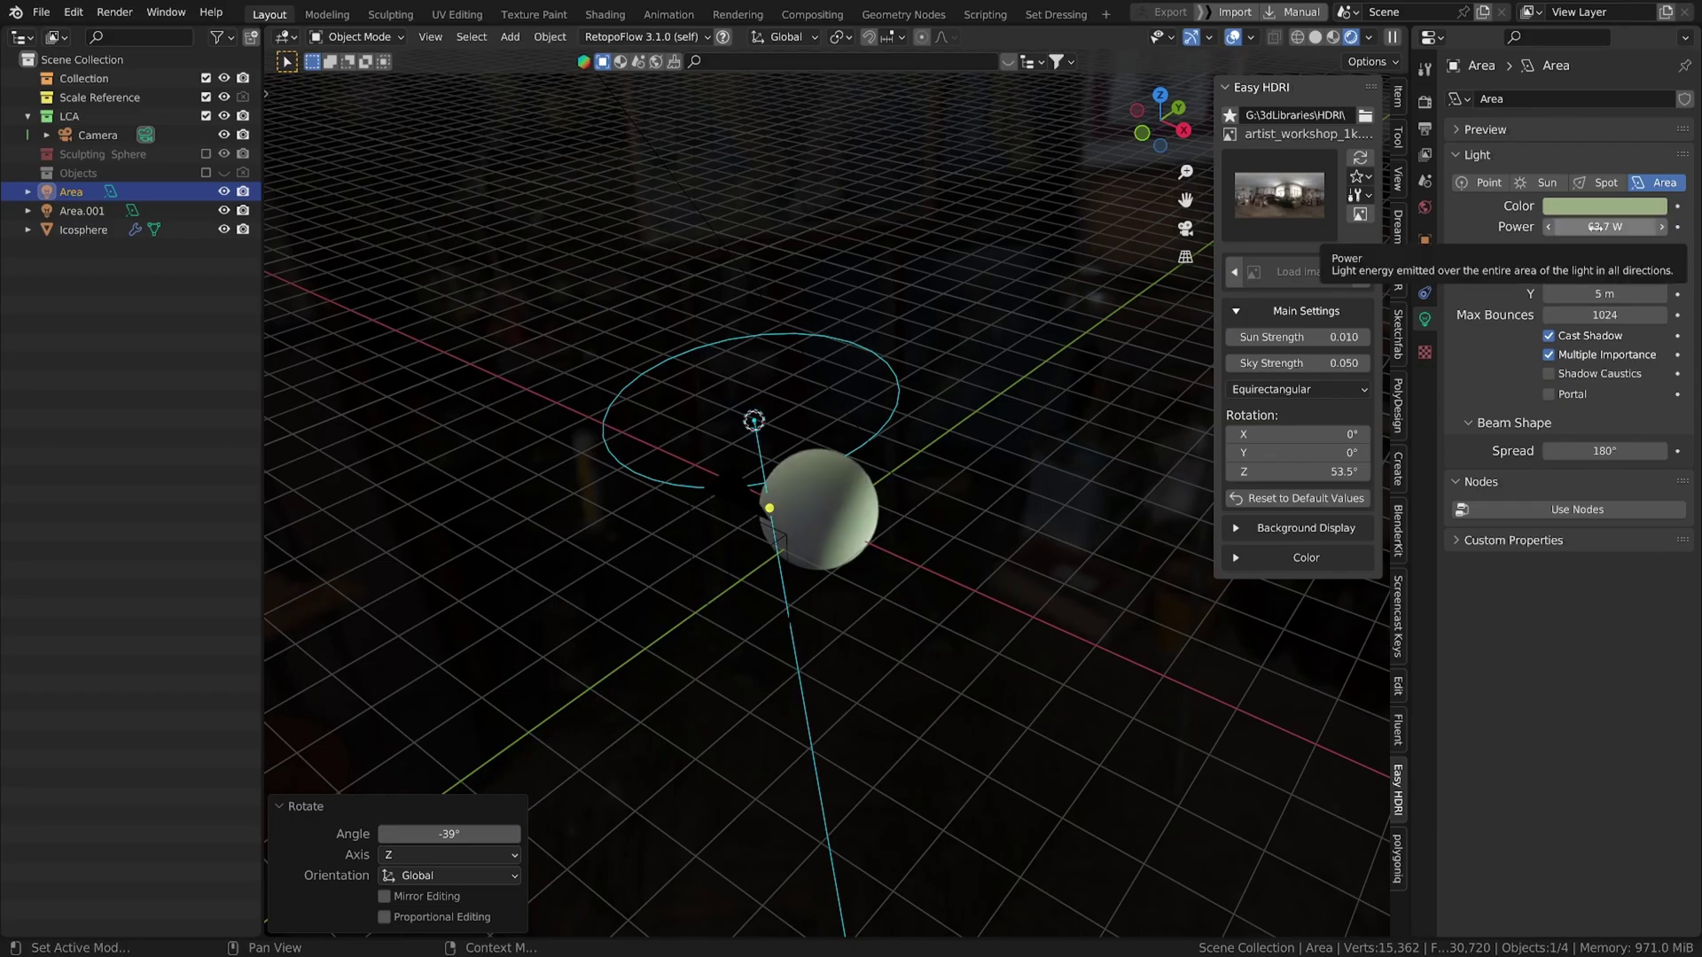
{"action": "key", "text": "KP_1"}
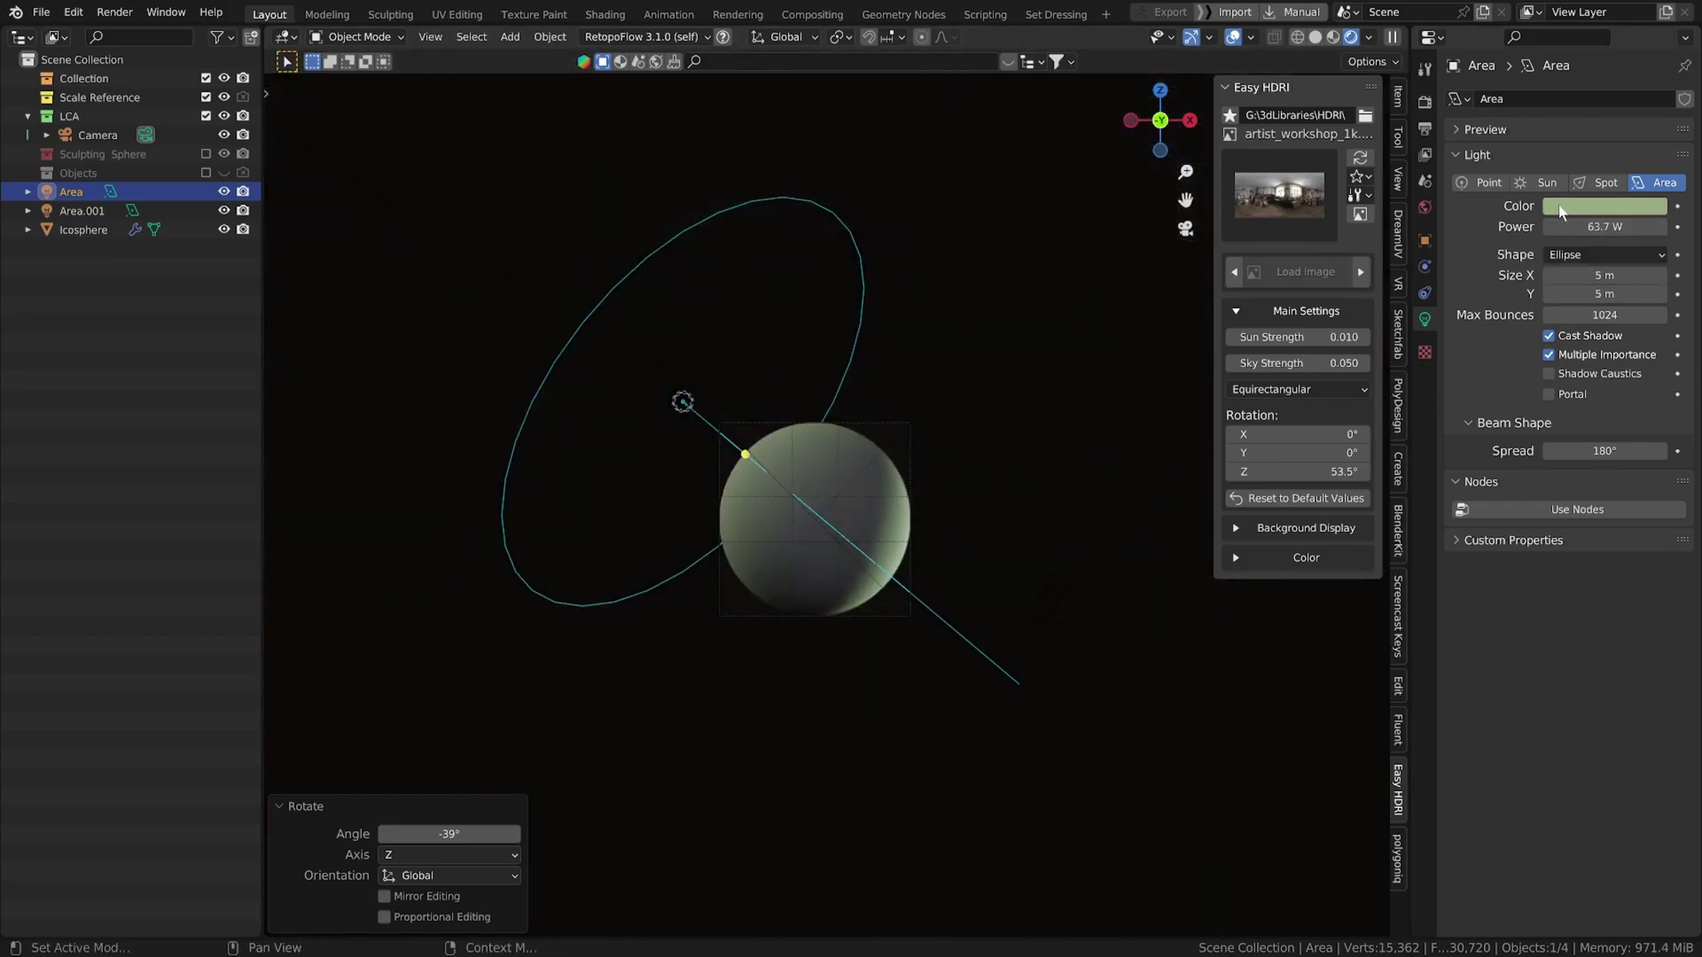
{"action": "left_click", "coordinate": [1578, 208]}
{"action": "left_click_drag", "start_coordinate": [1546, 387], "coordinate": [1569, 379]}
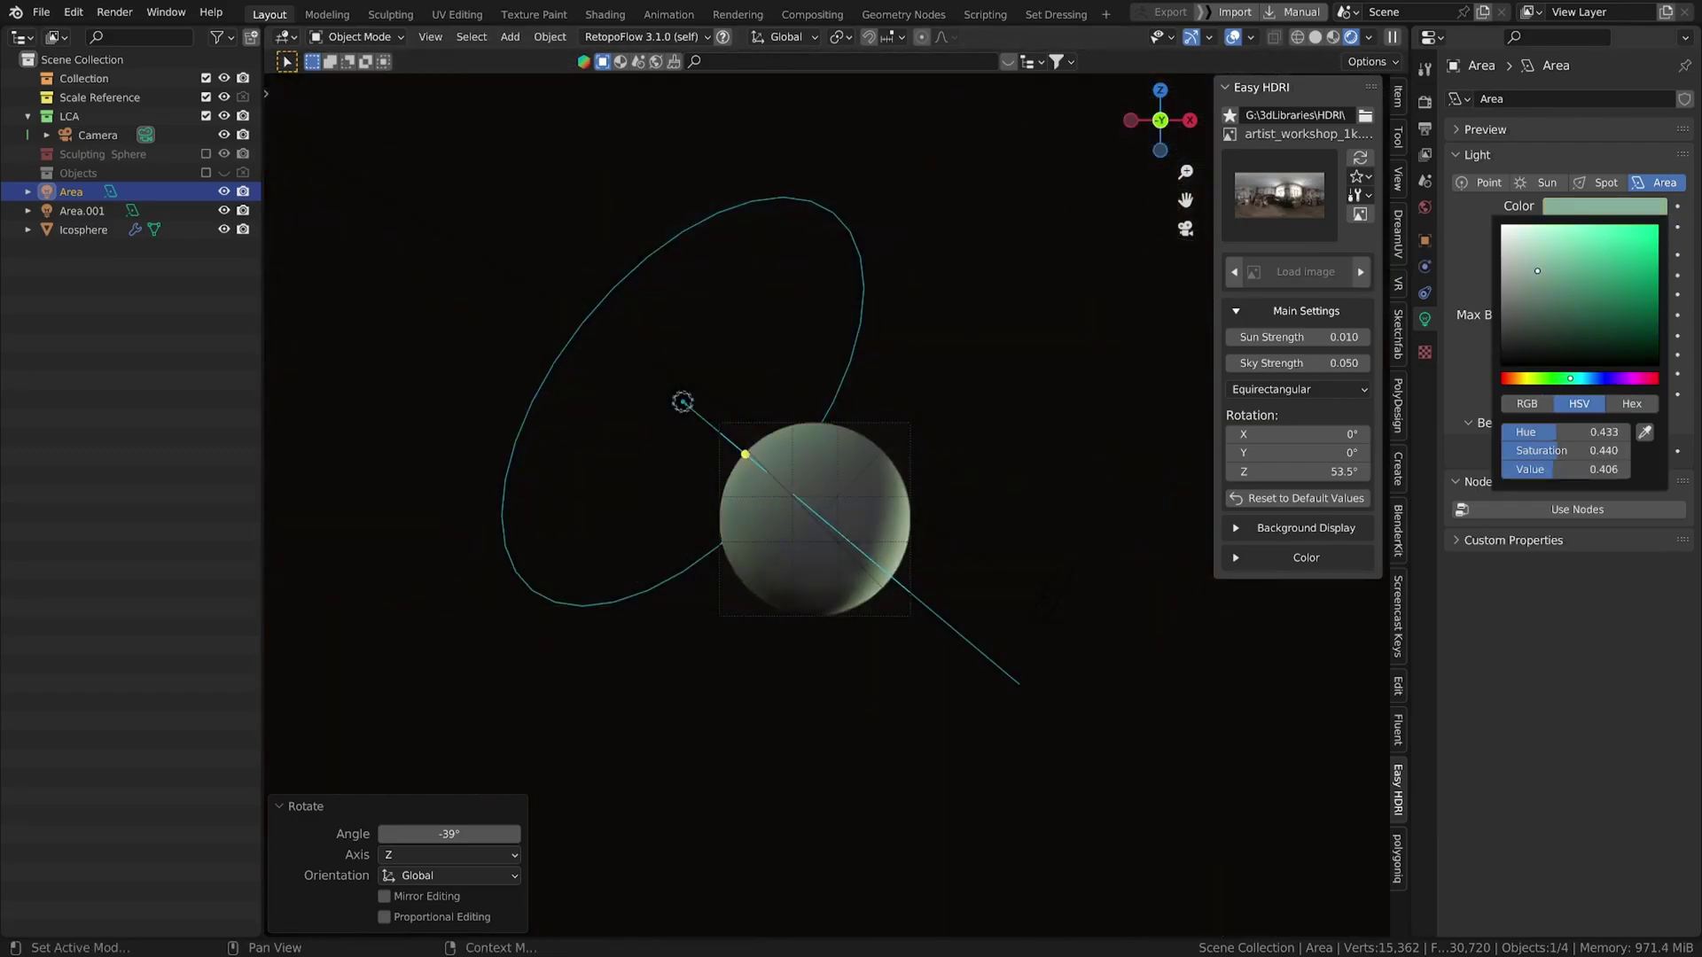
{"action": "left_click_drag", "start_coordinate": [1560, 284], "coordinate": [1549, 227]}
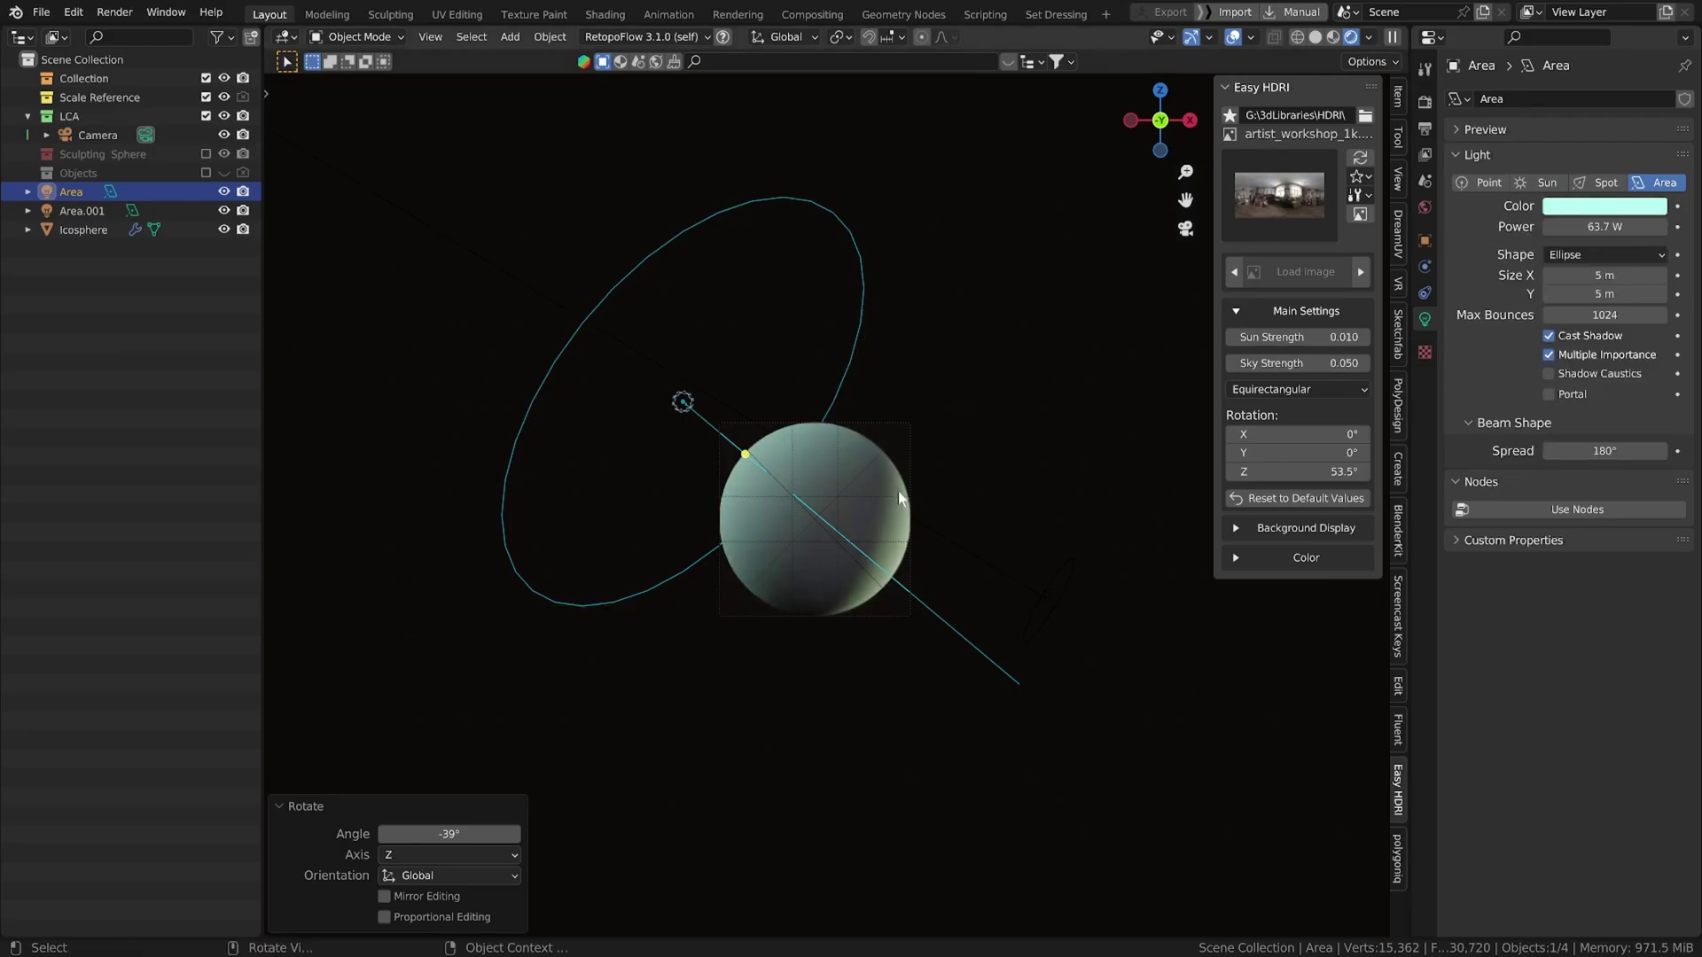
- Give the lower-right disk light a dark golden yellow colour
{"action": "left_click", "coordinate": [960, 604]}
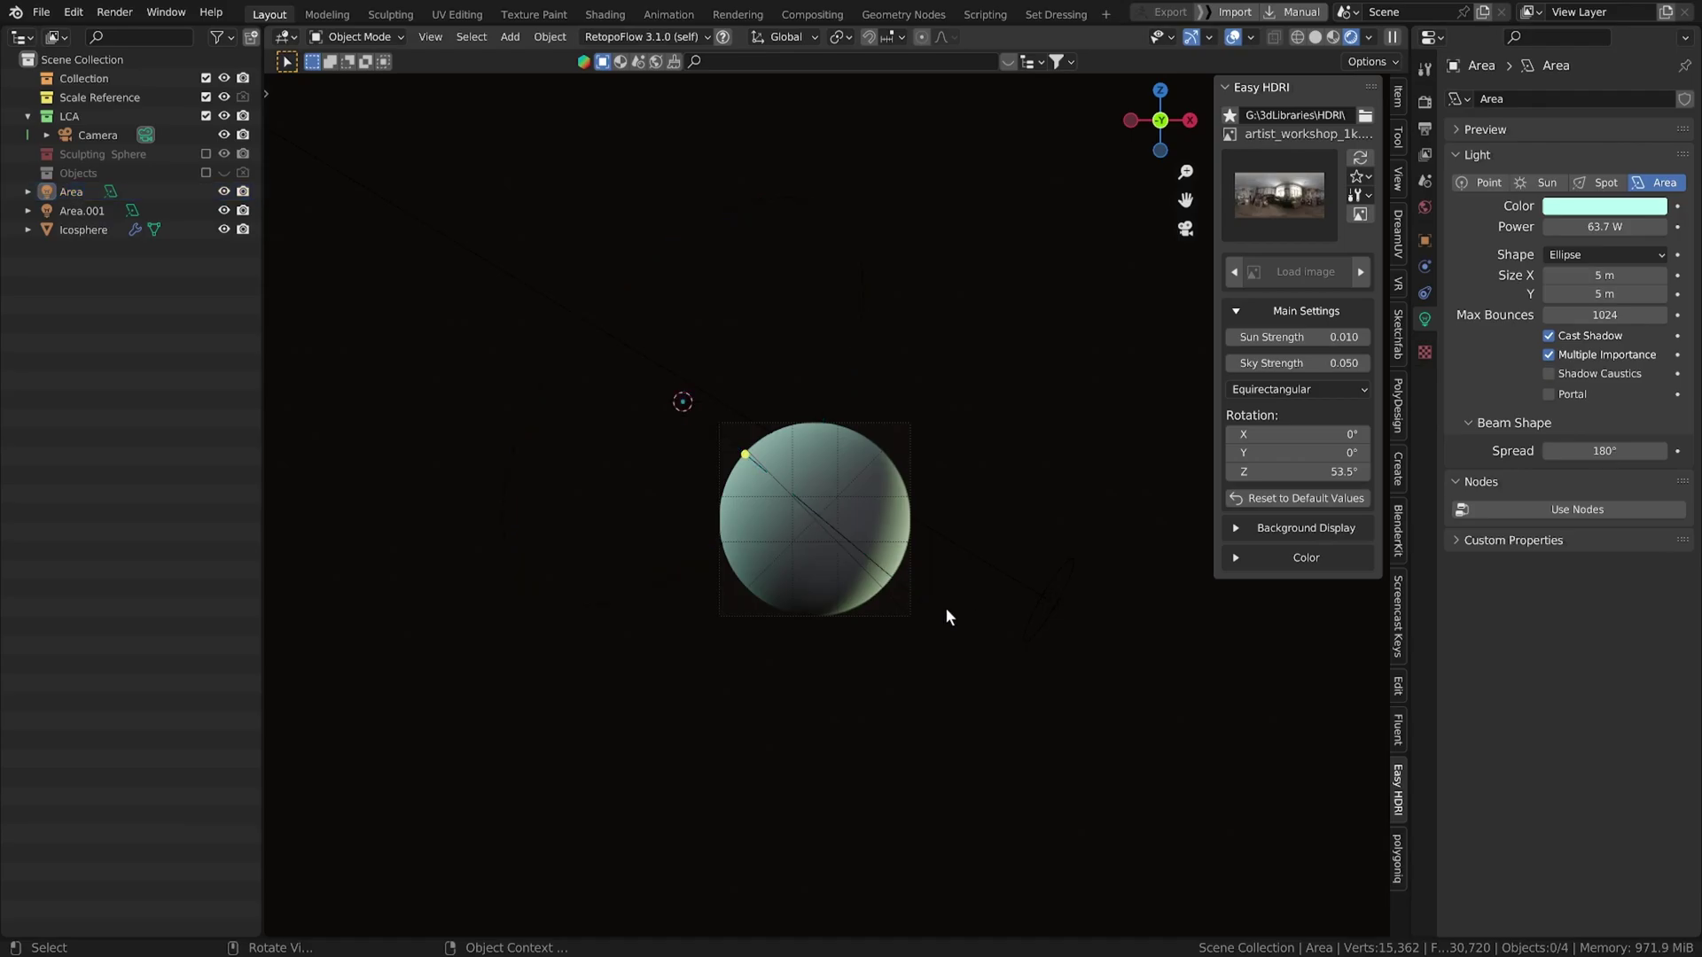
{"action": "left_click", "coordinate": [942, 546]}
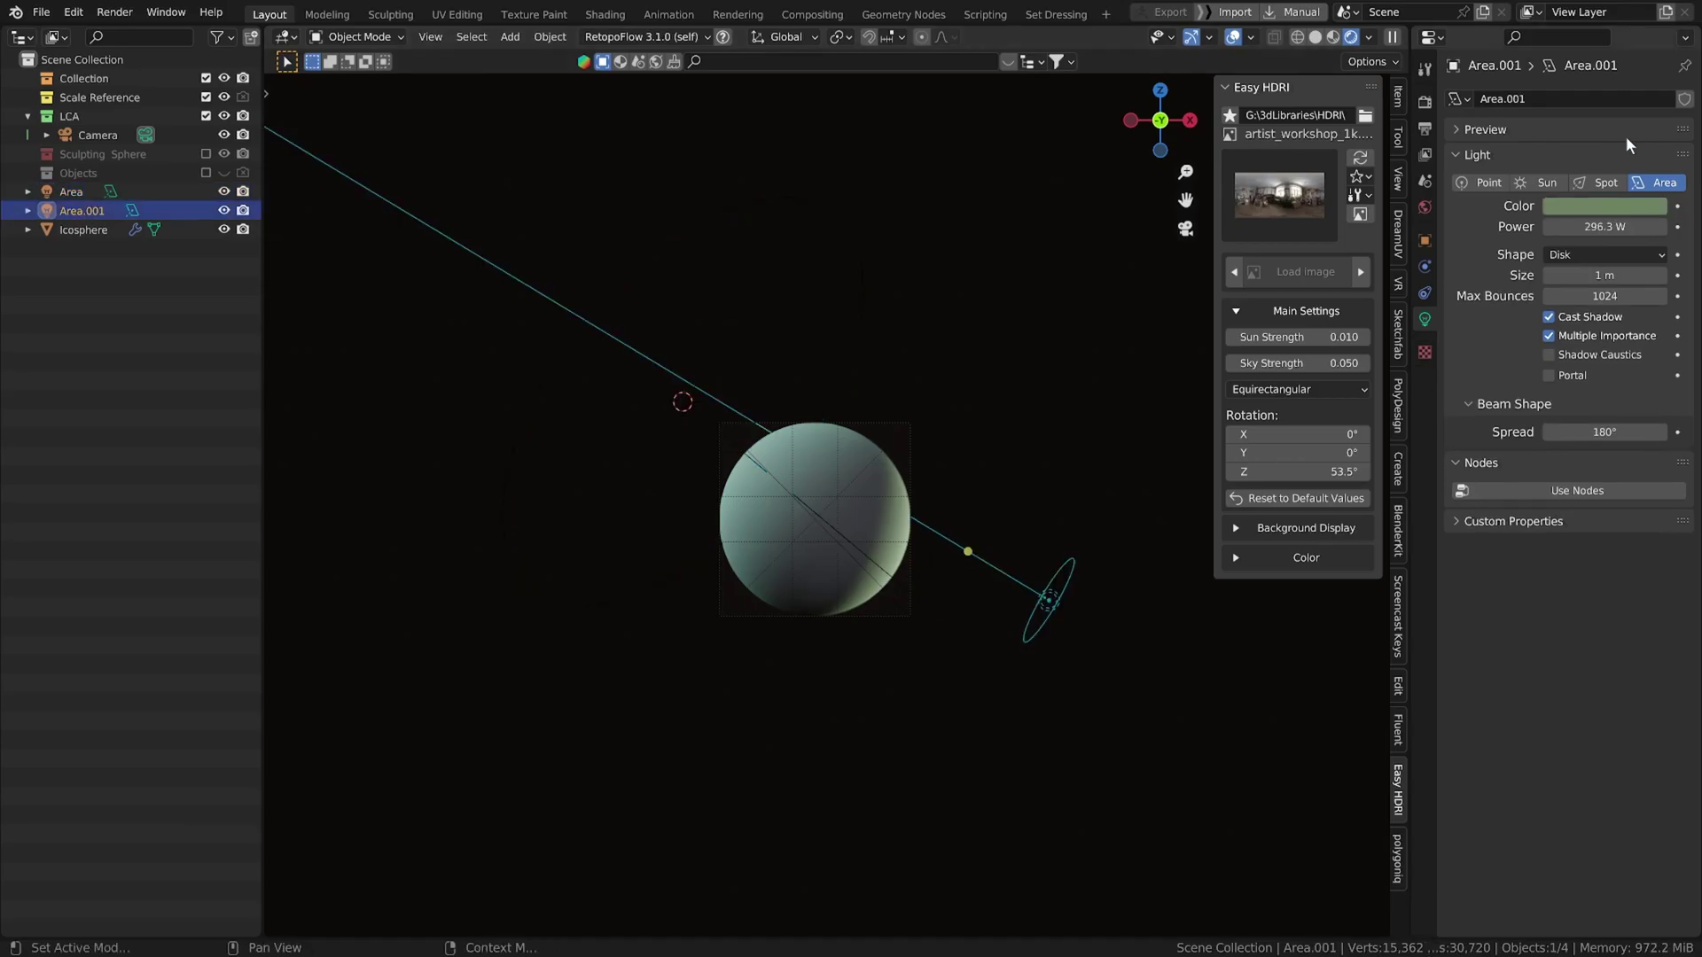
{"action": "left_click", "coordinate": [1598, 206]}
{"action": "left_click_drag", "start_coordinate": [1544, 378], "coordinate": [1521, 378]}
{"action": "left_click_drag", "start_coordinate": [1568, 310], "coordinate": [1598, 295]}
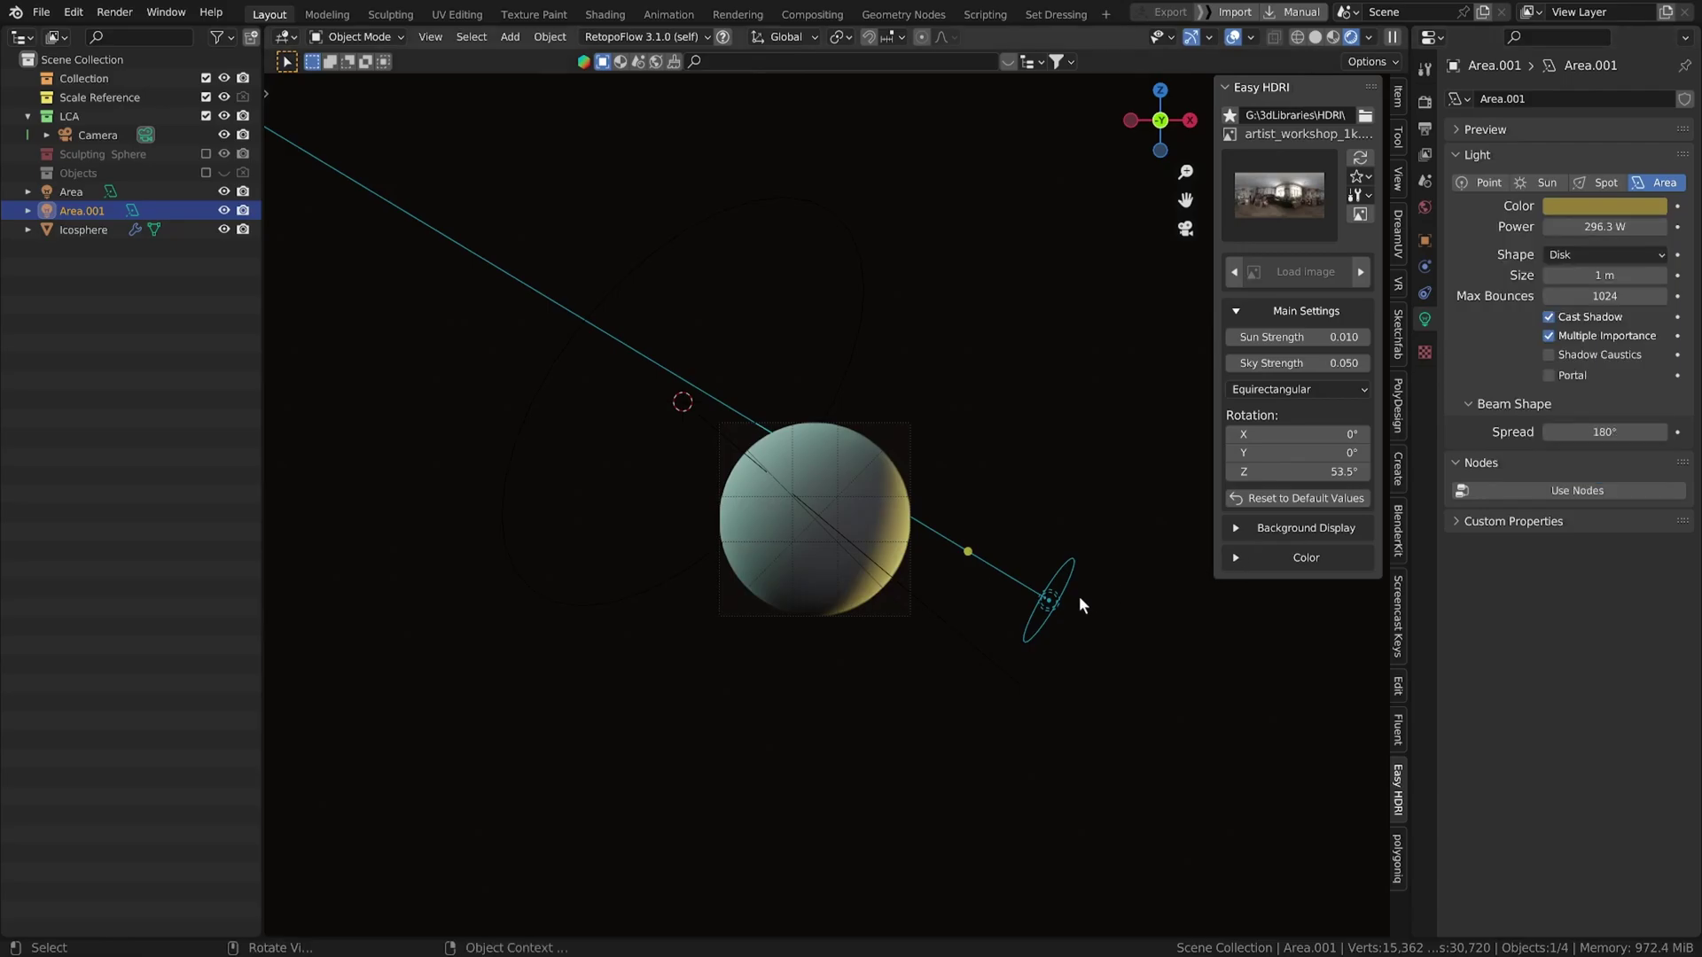
- Move the disk light about 0.31 m in X and 0.70 m up in Z, then rotate it -347° around global Z
{"action": "left_click_drag", "start_coordinate": [1070, 596], "coordinate": [1101, 531]}
{"action": "key", "text": "r"}
{"action": "key", "text": "z"}
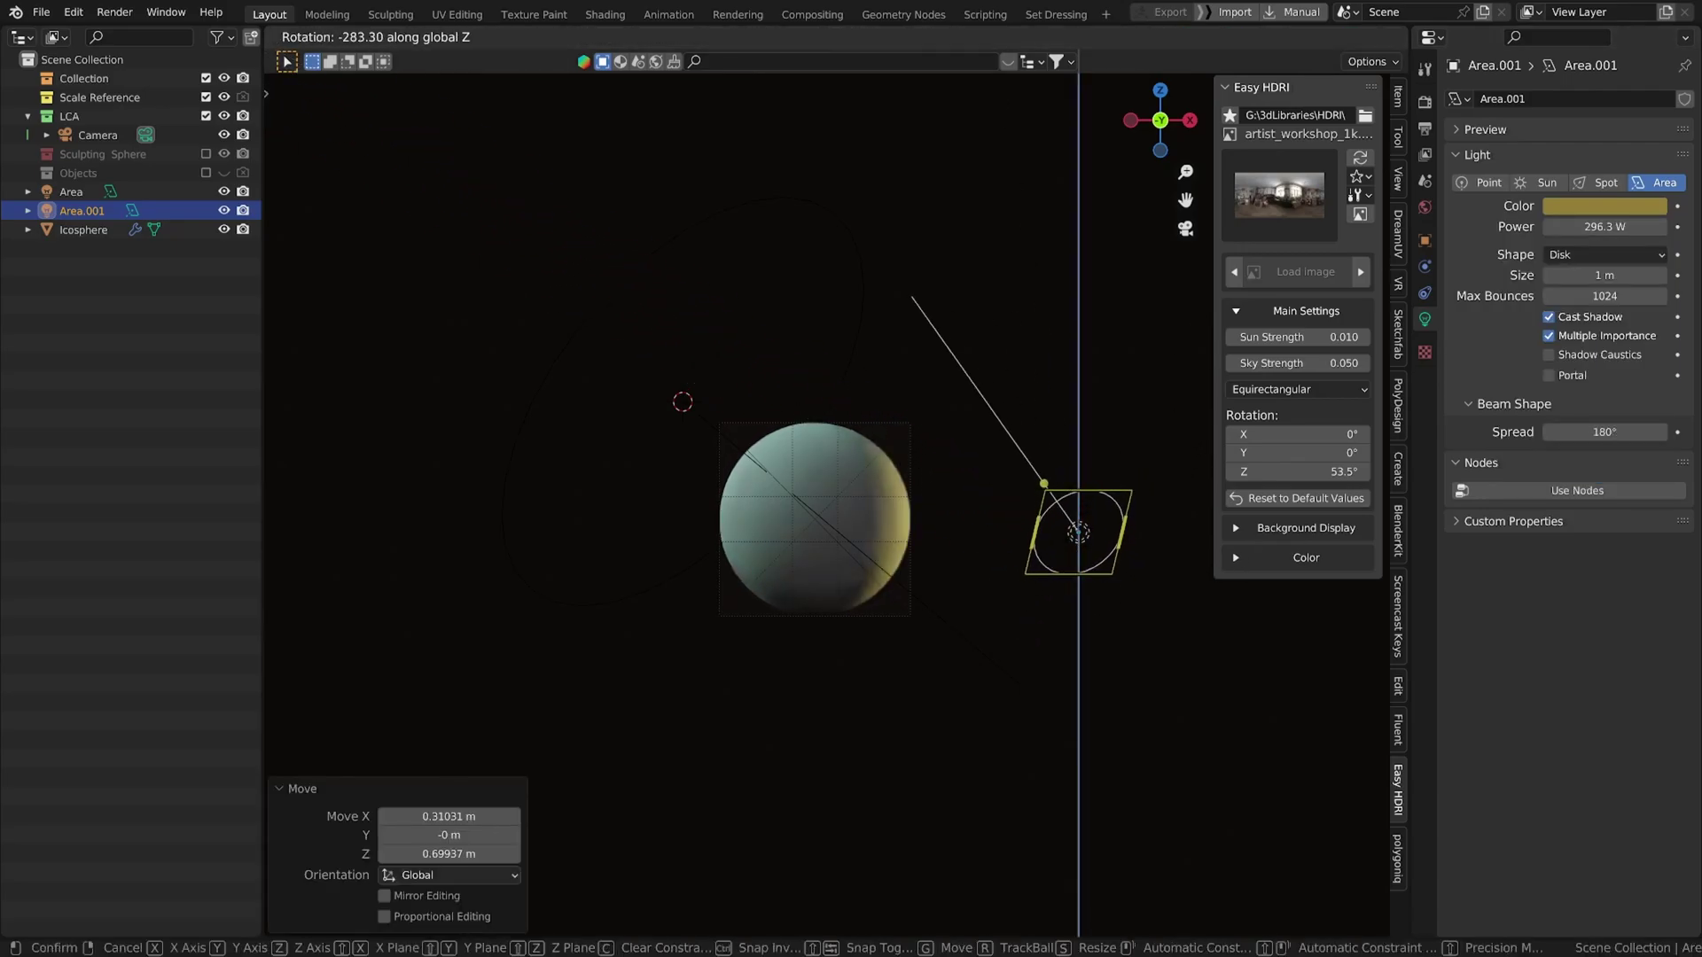
{"action": "left_click", "coordinate": [958, 486]}
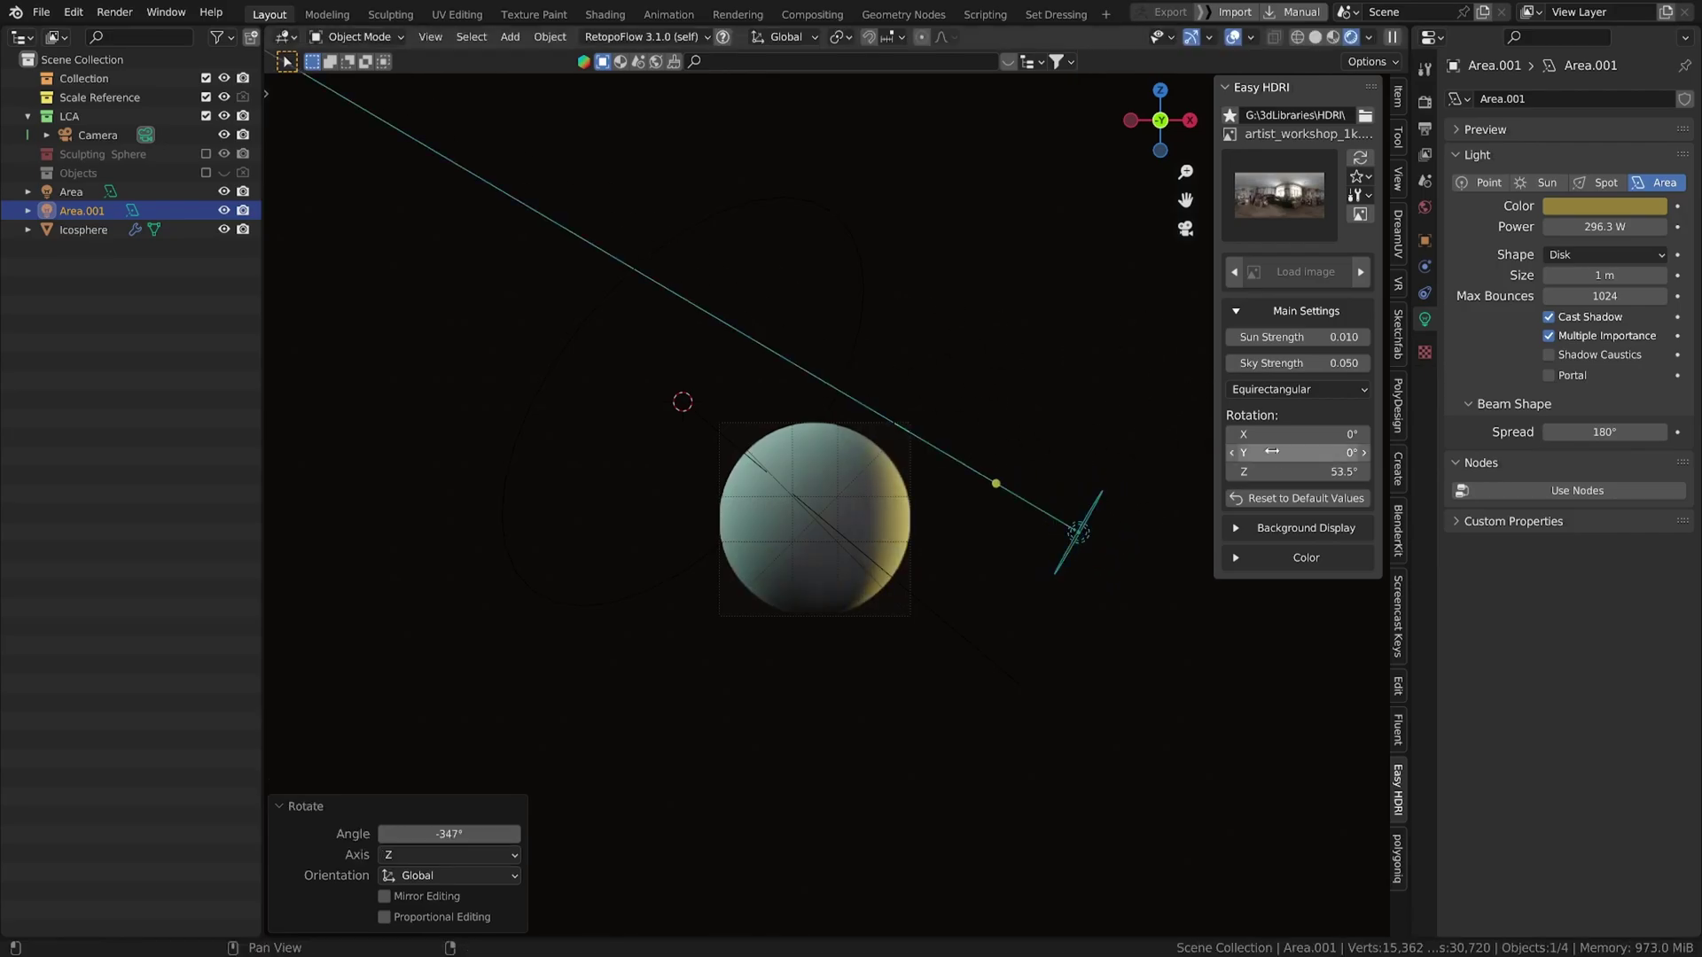
- Rotate the disk light -29.1° in the front view so it faces the sphere almost horizontally
{"action": "key", "text": "x"}
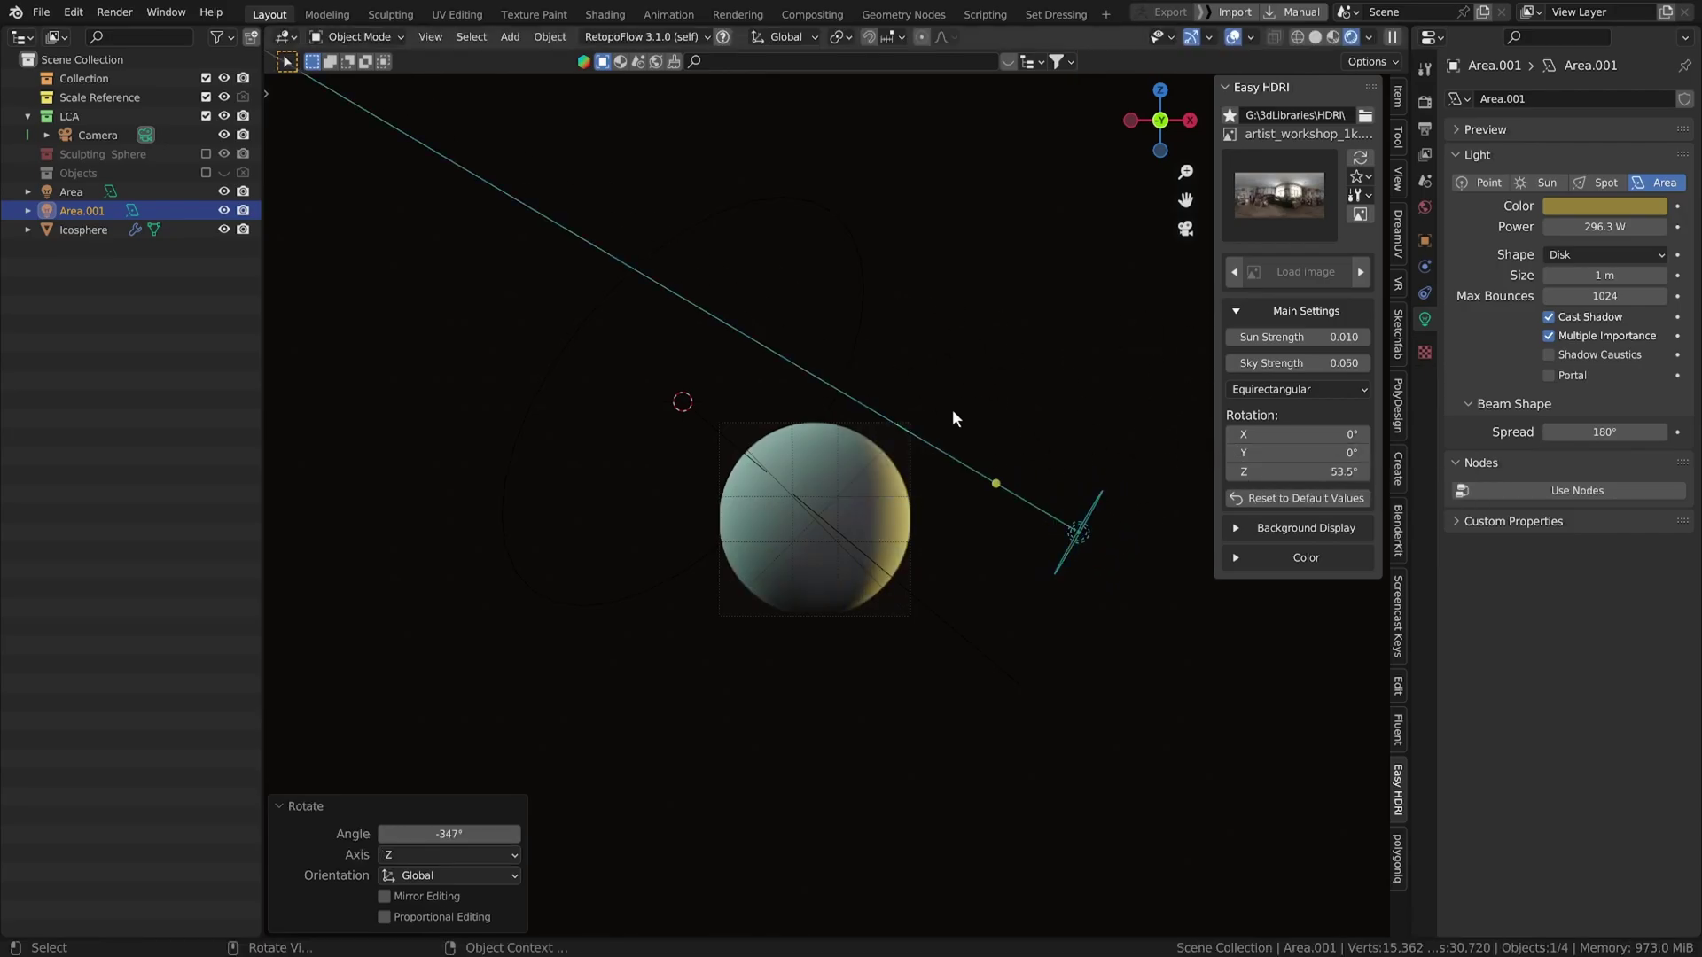
{"action": "key", "text": "r"}
{"action": "left_click", "coordinate": [872, 483]}
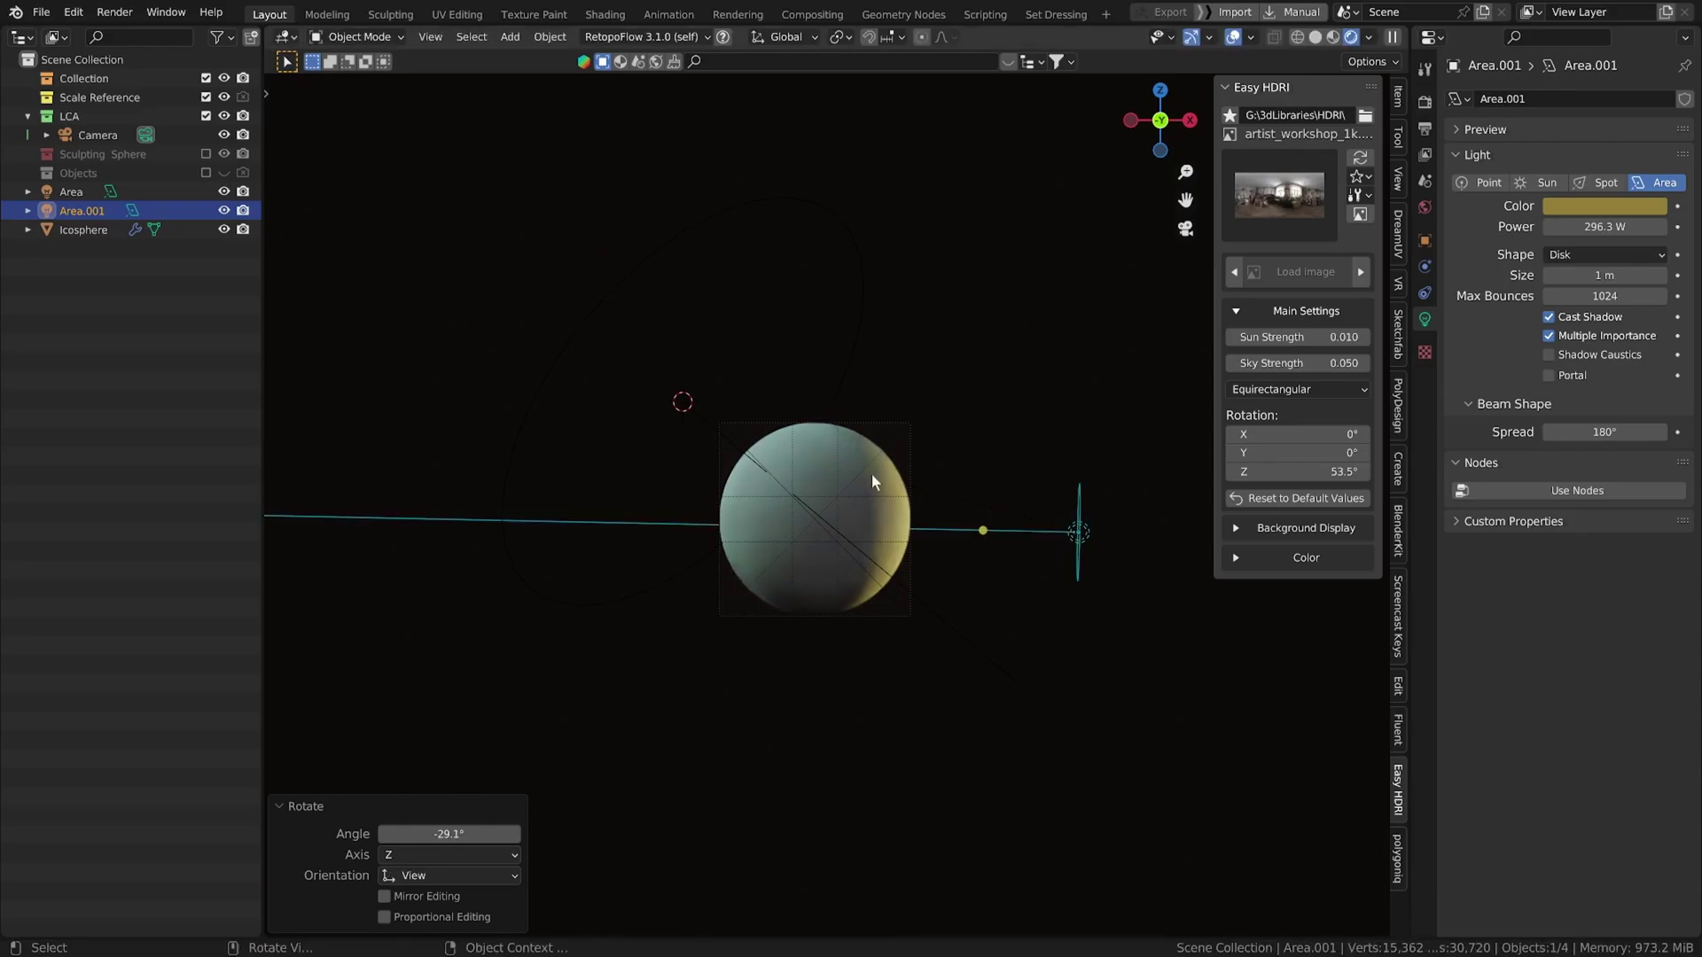
- Change the disk light's colour to a bright orange and lower its power to 101.1 W
{"action": "left_click", "coordinate": [1611, 219]}
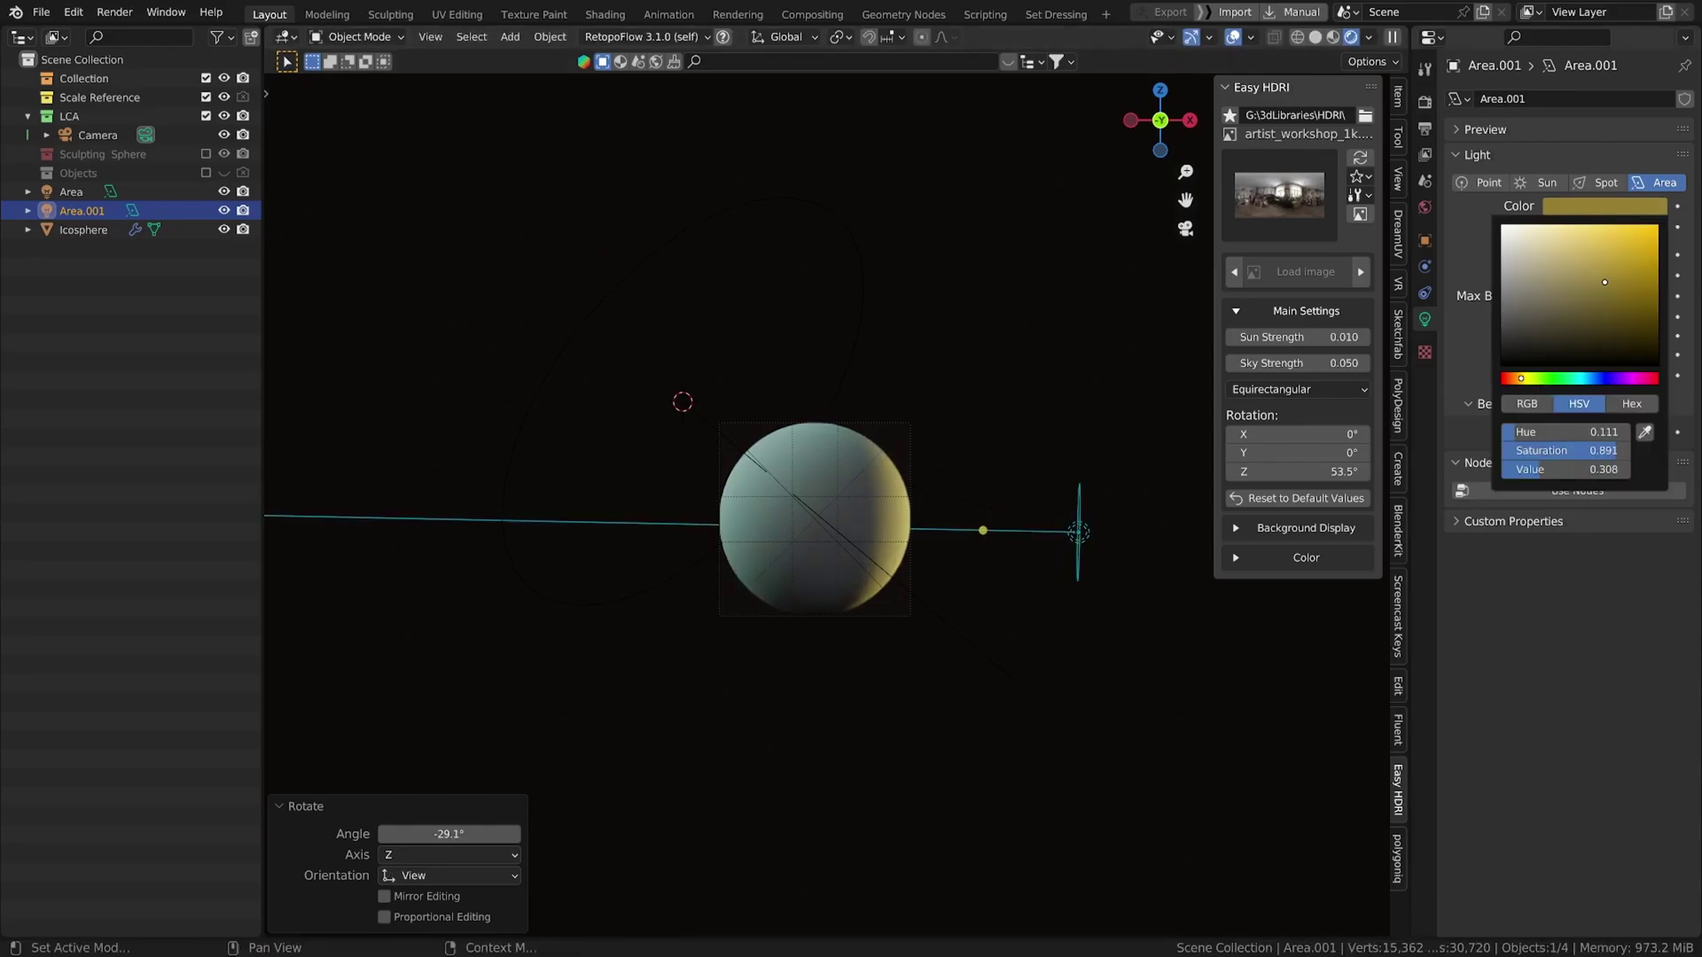
{"action": "left_click", "coordinate": [1609, 245]}
{"action": "left_click_drag", "start_coordinate": [1529, 381], "coordinate": [1512, 379]}
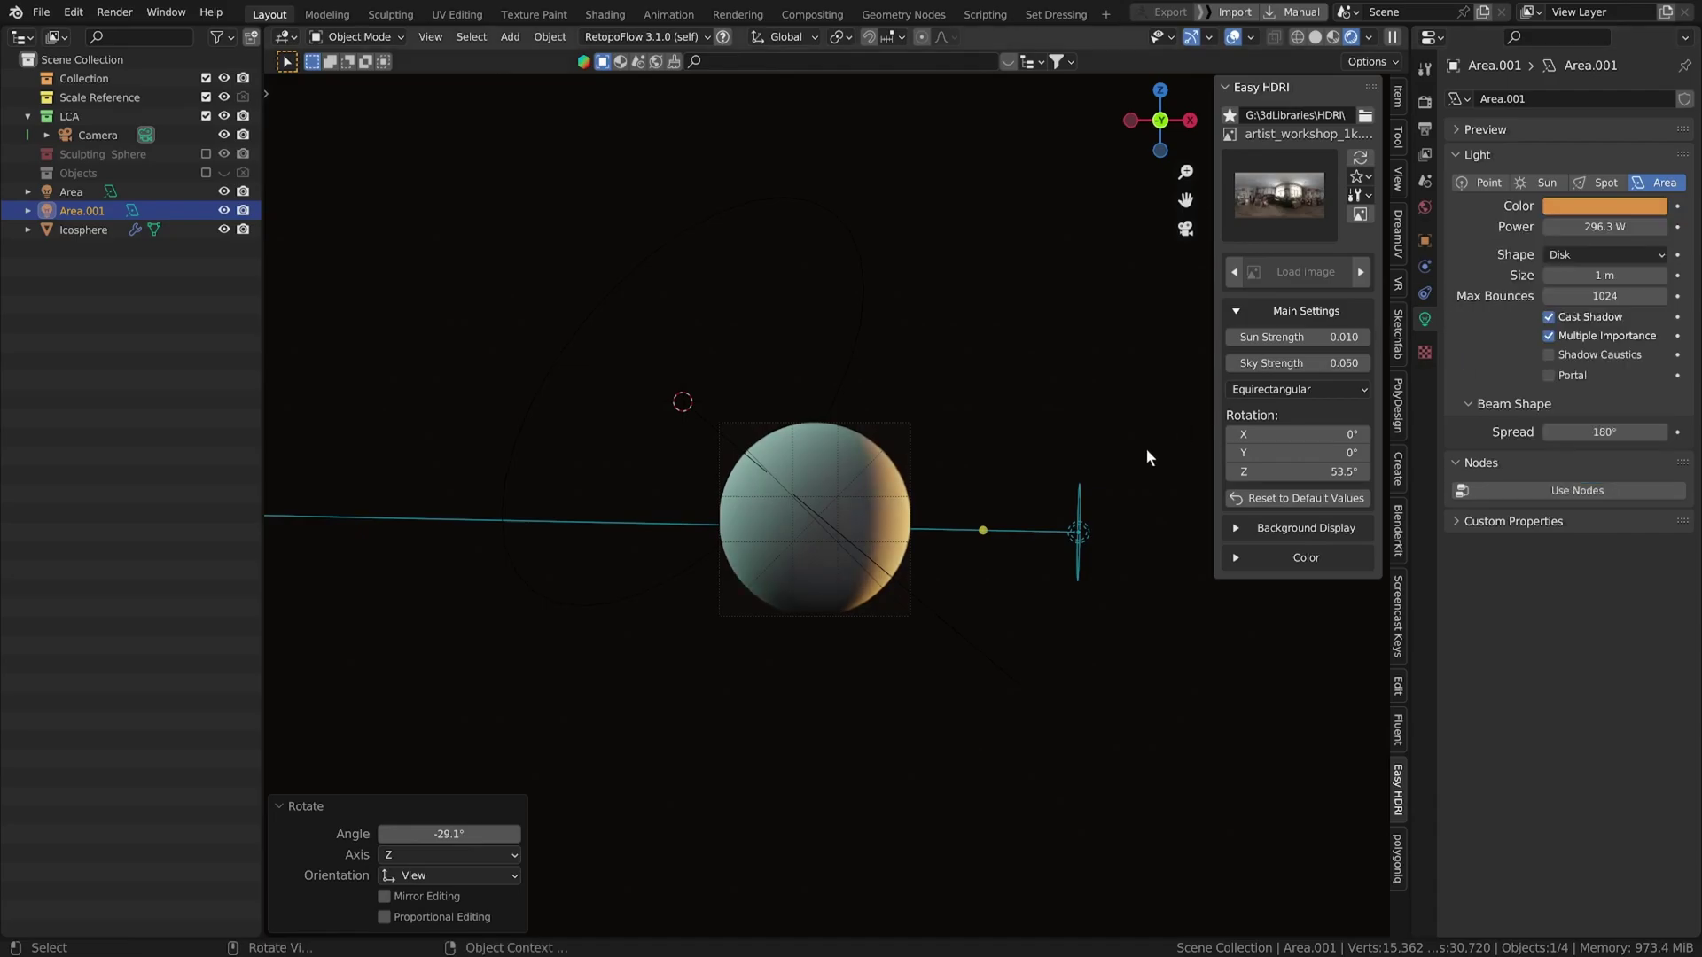
{"action": "mouse_move", "coordinate": [1586, 223]}
{"action": "left_mouse_down"}
{"action": "mouse_move", "coordinate": [1657, 226]}
{"action": "mouse_move", "coordinate": [1593, 226]}
{"action": "left_mouse_up"}
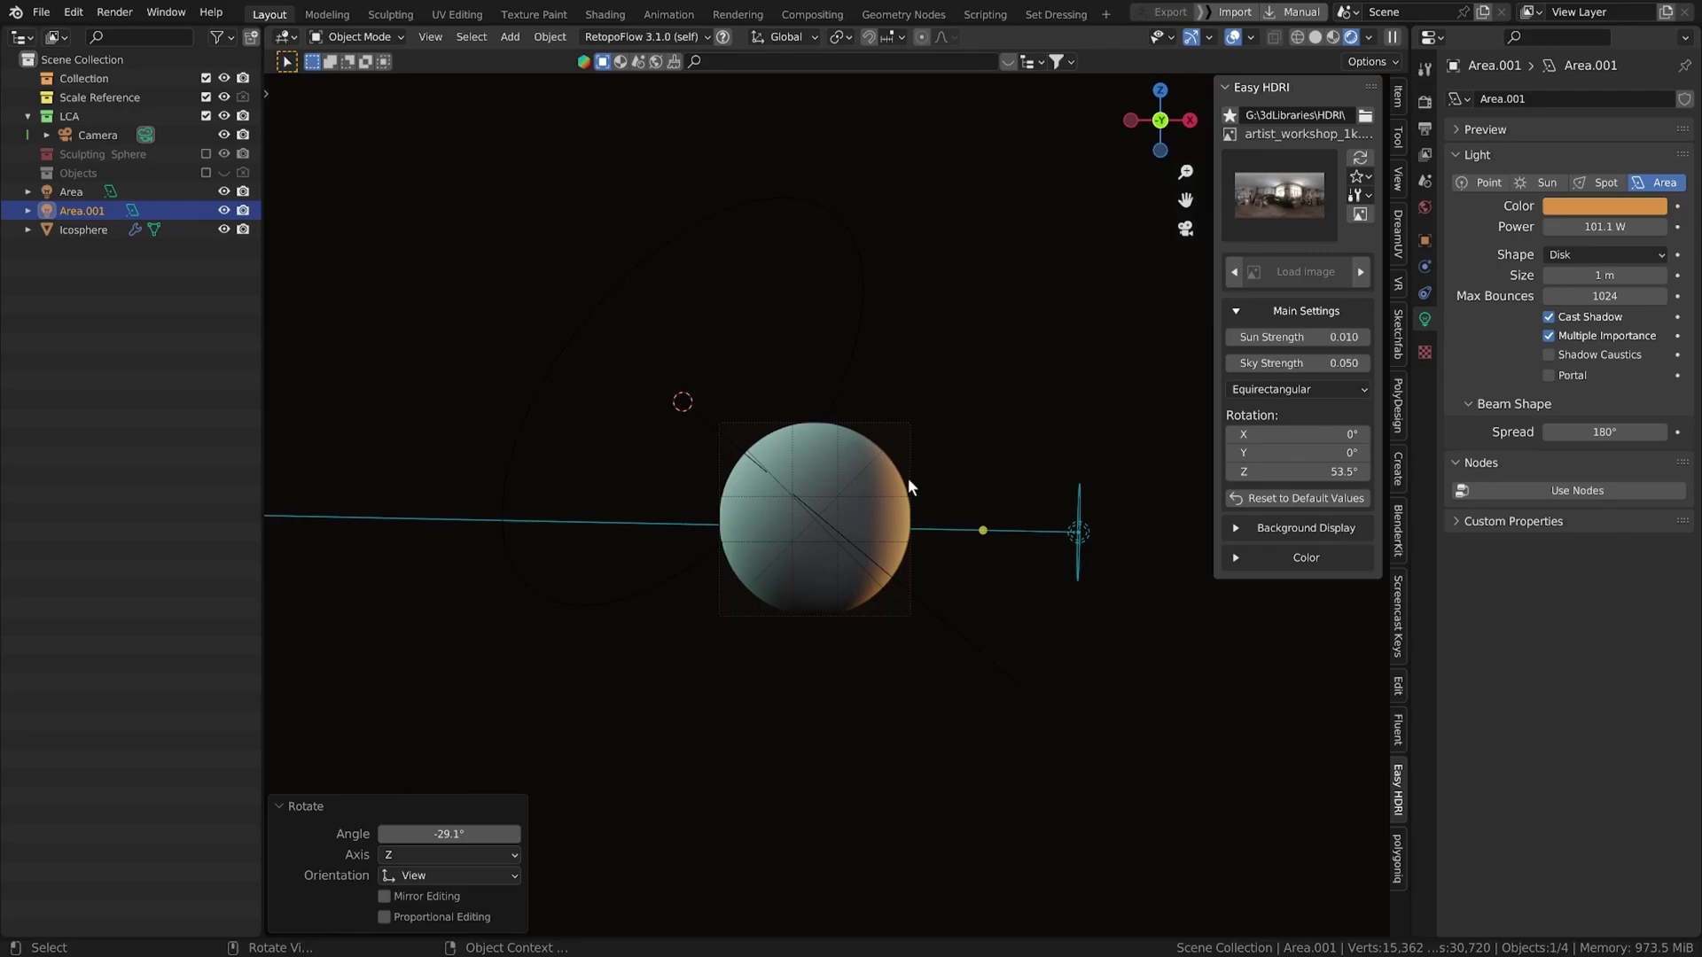
- Check the scene's output format settings and the Cycles render sampling settings
{"action": "left_click", "coordinate": [1424, 128]}
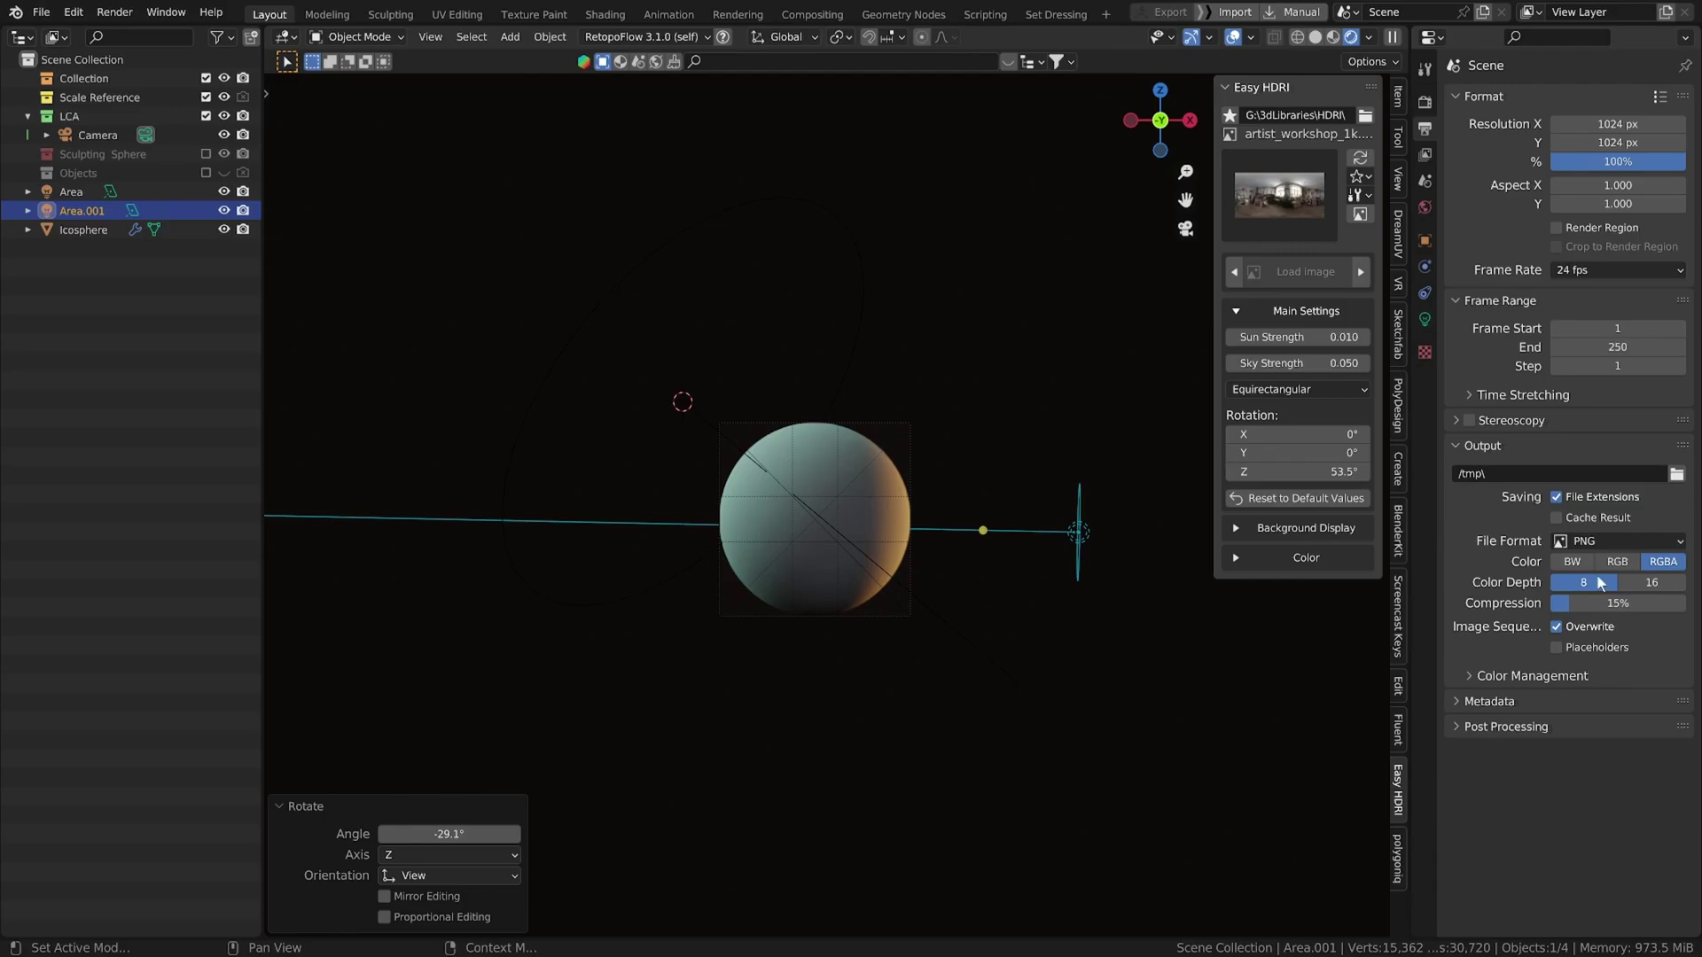
{"action": "left_click", "coordinate": [1425, 102]}
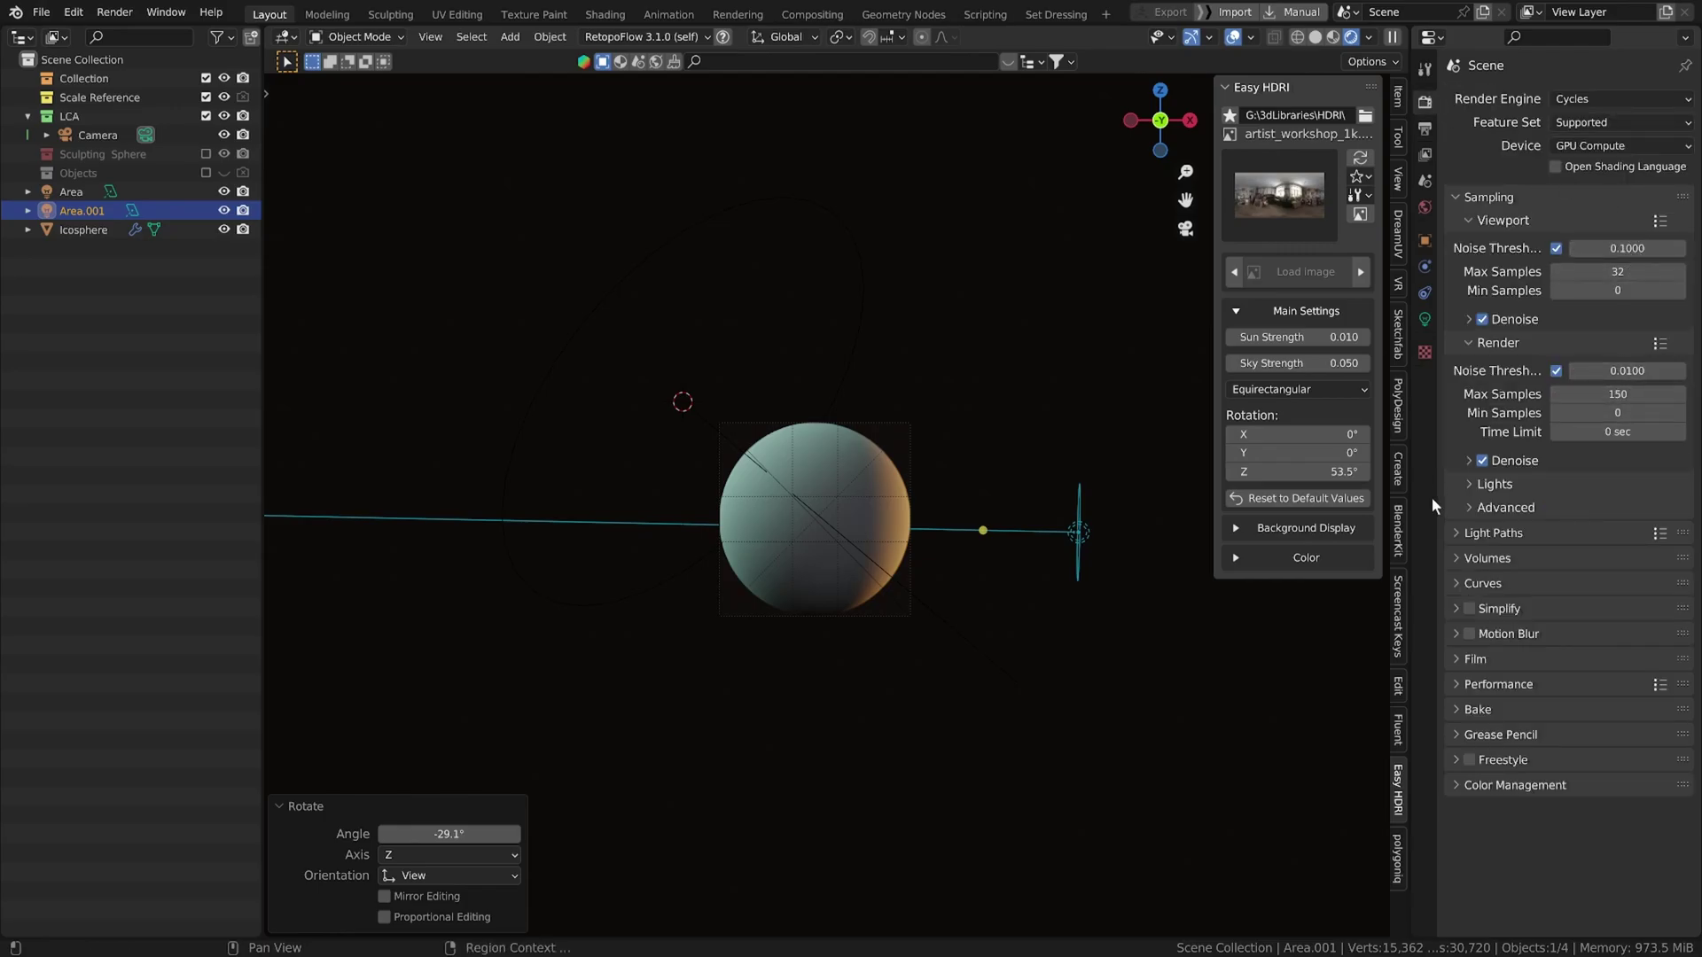
- Check the render denoising options, then render the camera view of the lit sphere
{"action": "left_click", "coordinate": [1470, 460]}
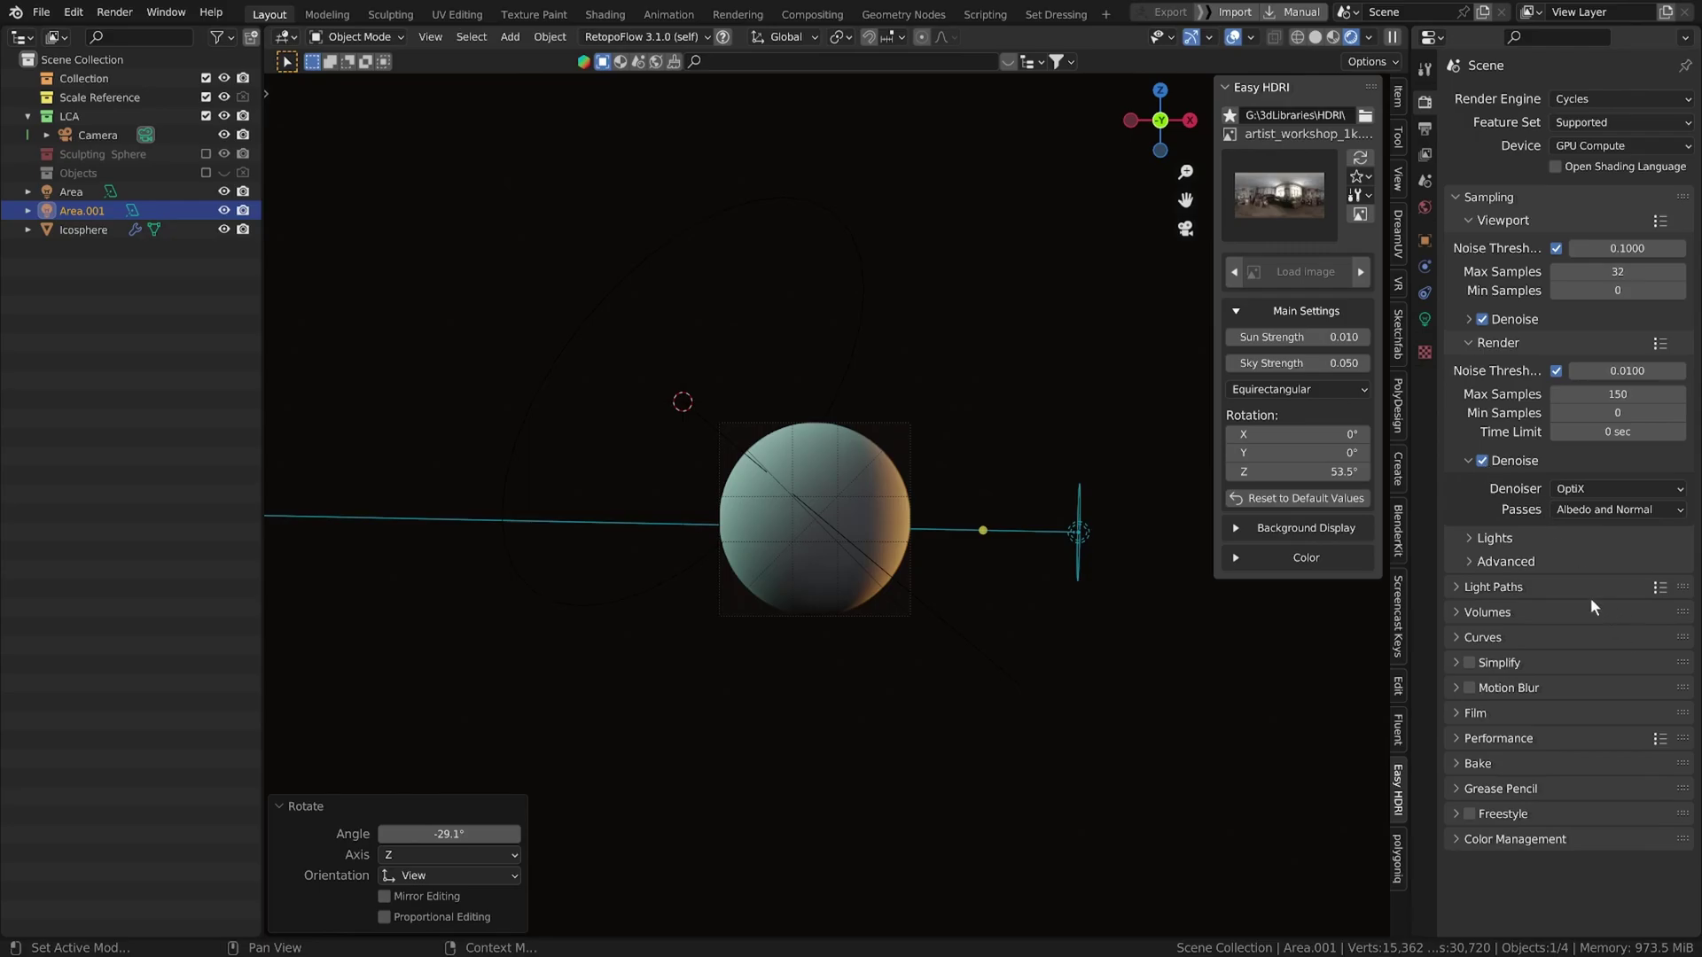
{"action": "left_click", "coordinate": [1471, 460]}
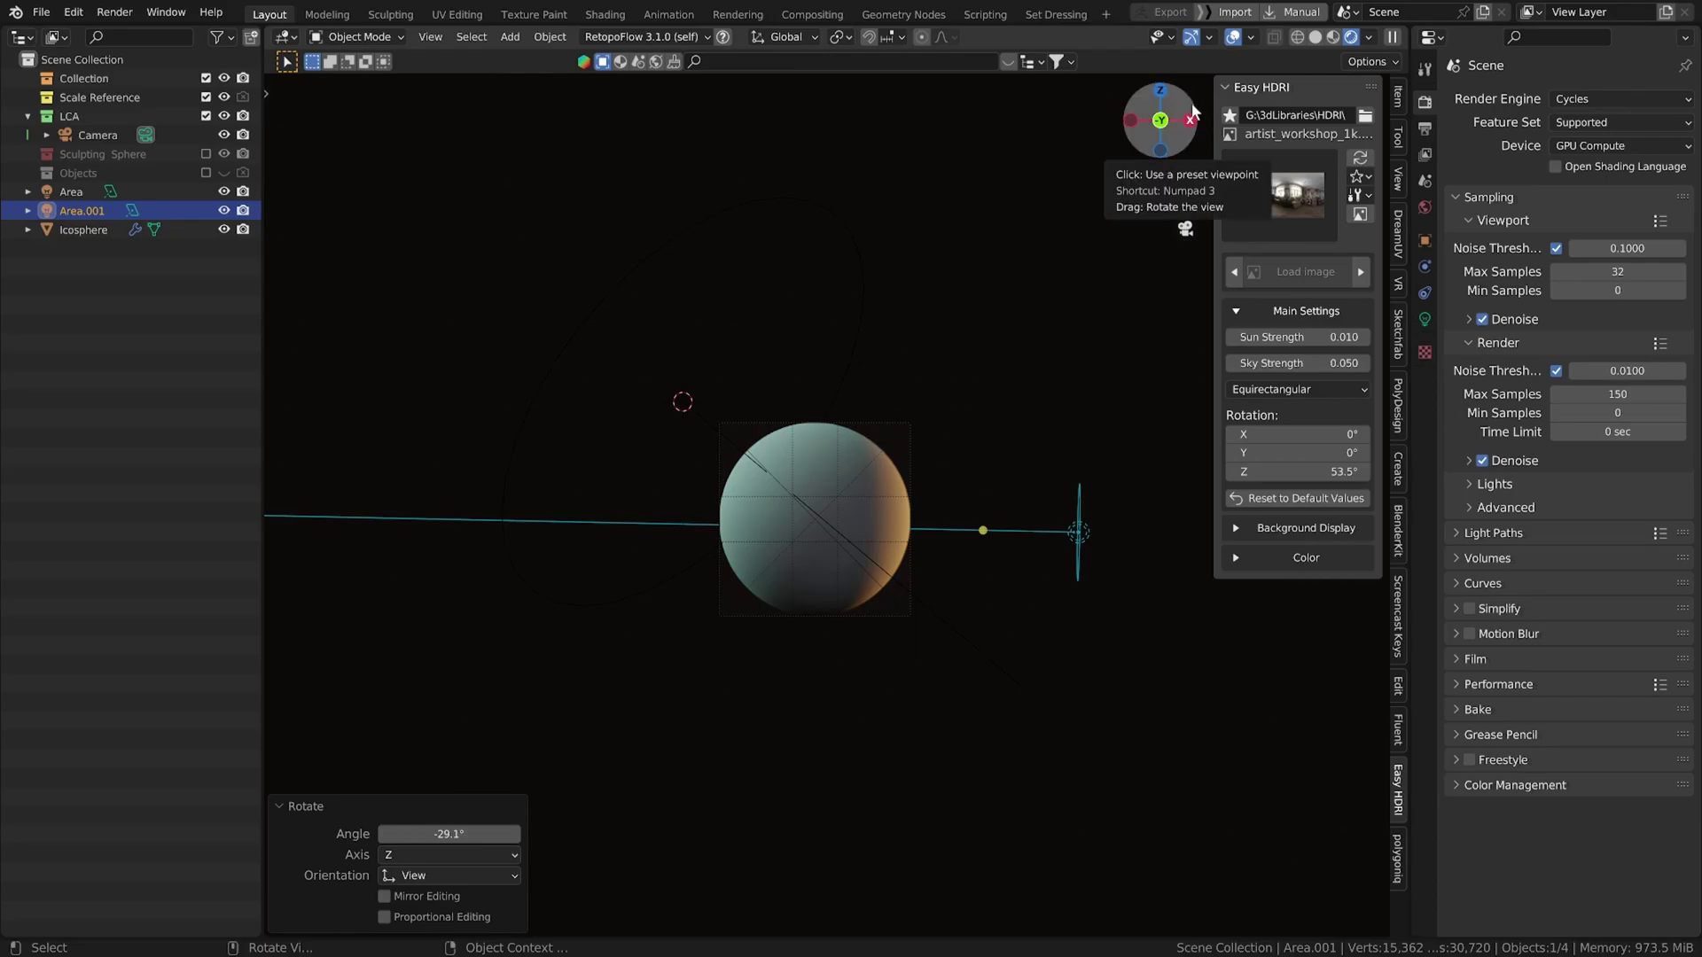
{"action": "key", "text": "F12"}
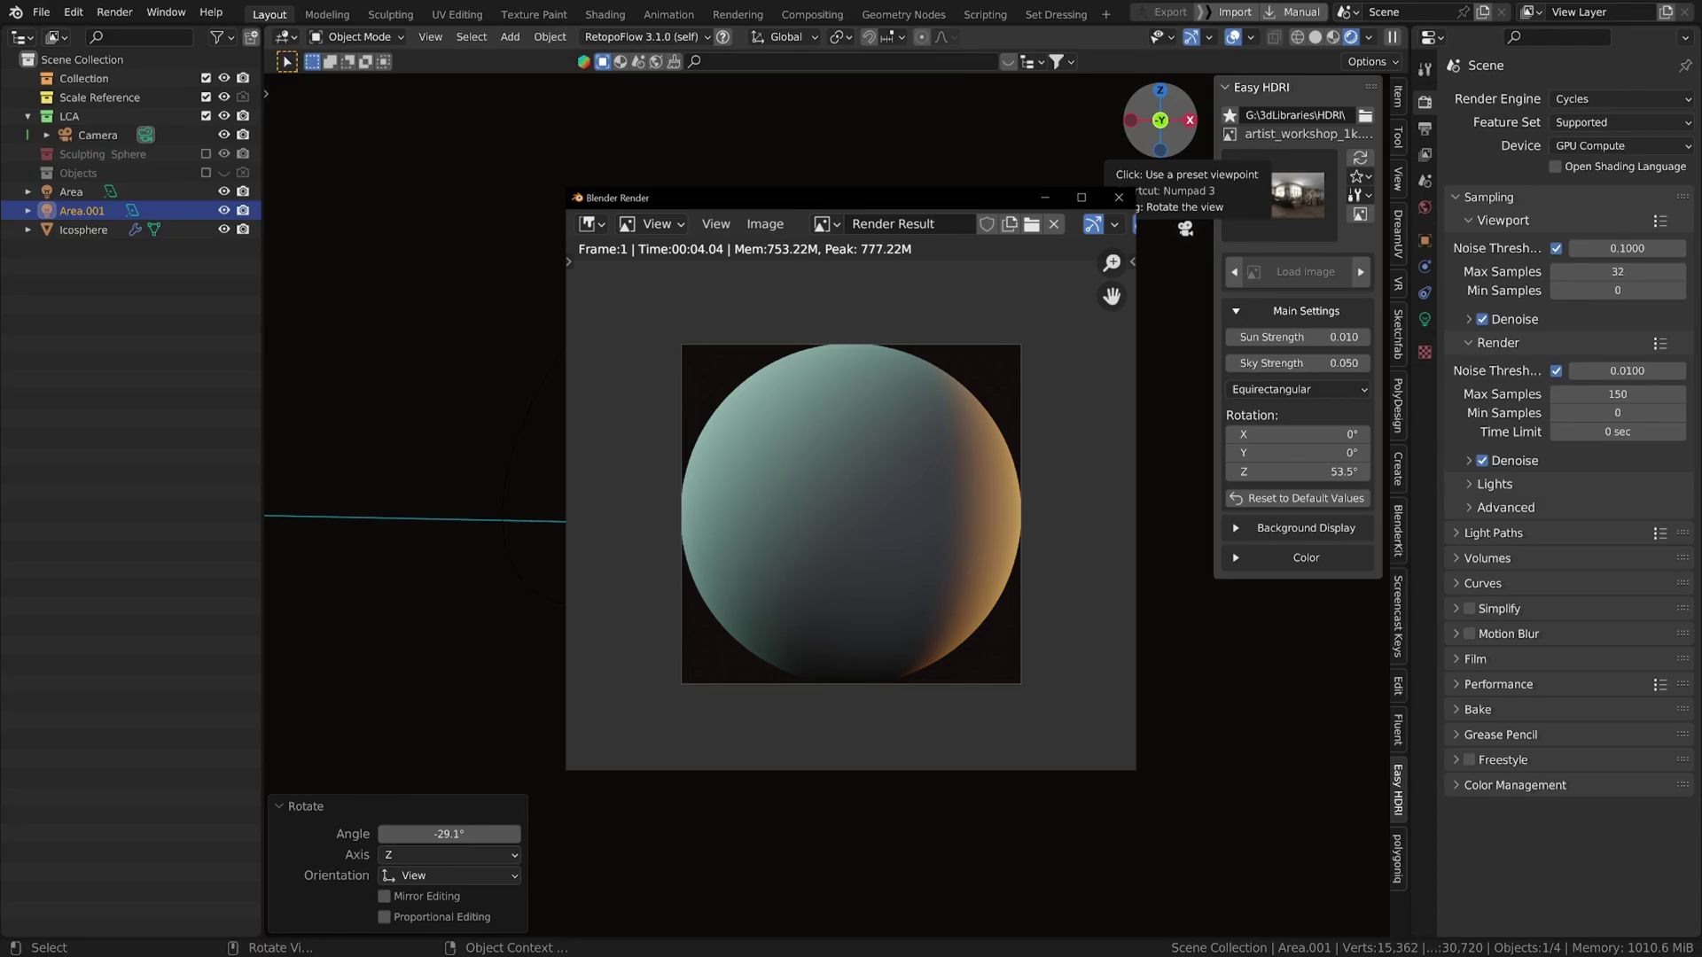
{"action": "key", "text": "Escape"}
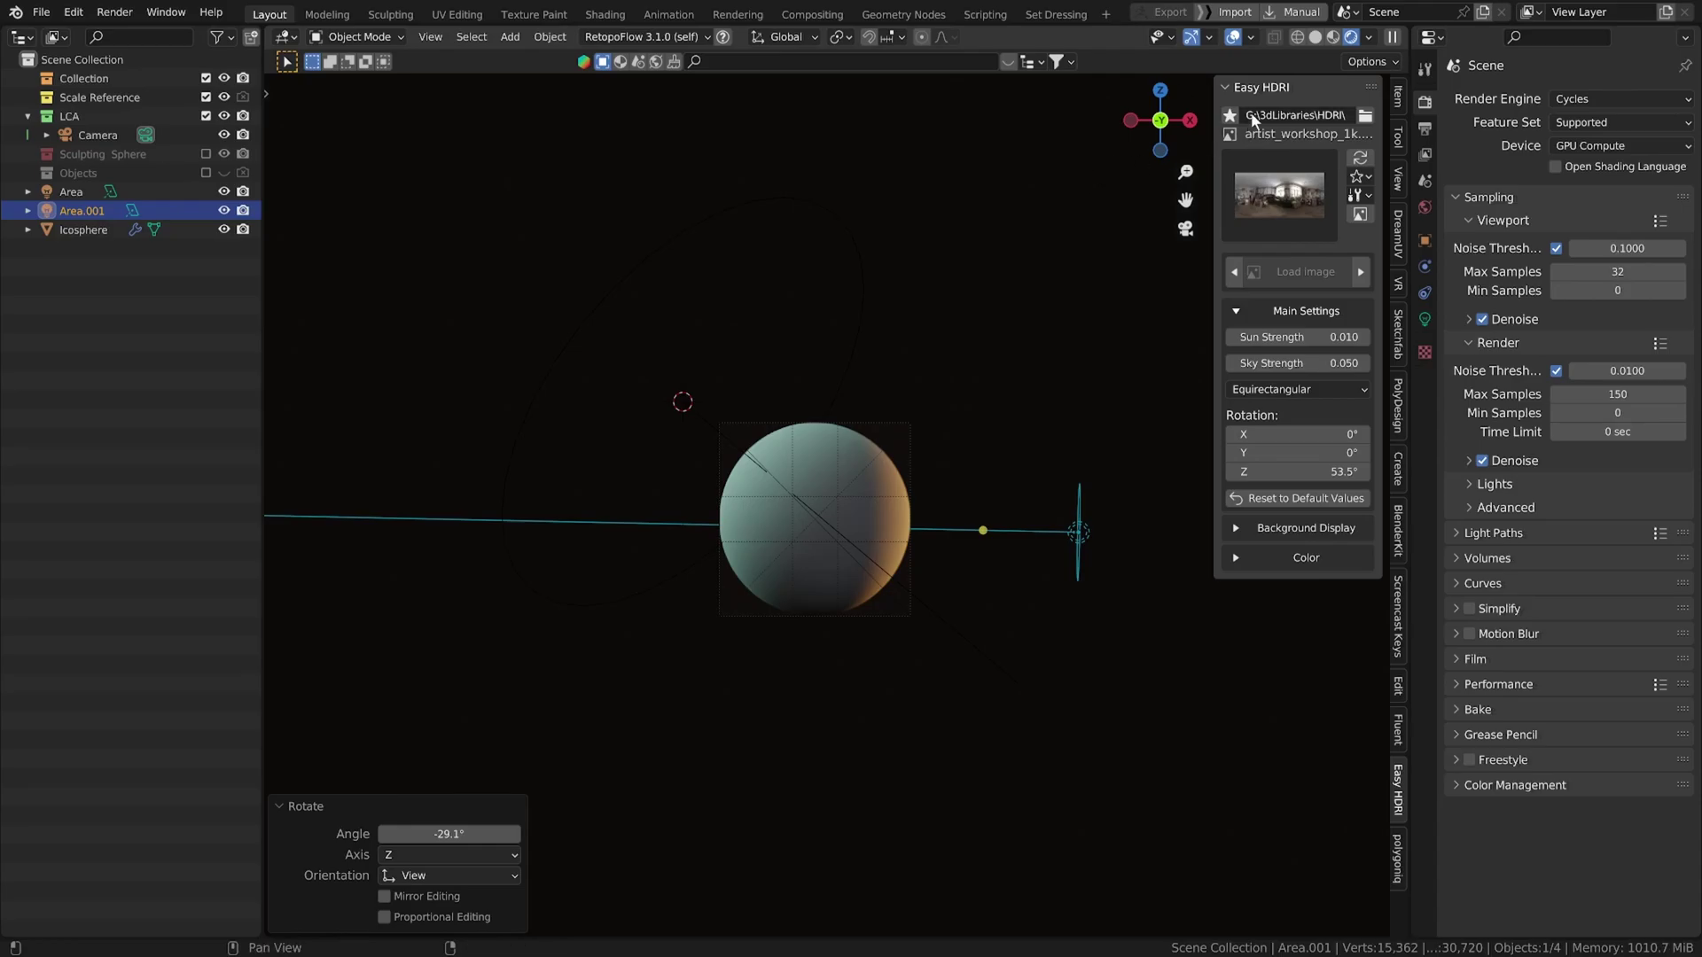
- Switch the viewport to solid shading, select the ico sphere and hide the viewport overlays
{"action": "left_click", "coordinate": [1315, 37]}
{"action": "middle_click_drag", "start_coordinate": [915, 409], "coordinate": [842, 460]}
{"action": "scroll", "coordinate": [878, 459], "scroll_direction": "down", "scroll_amount": 8}
{"action": "left_click", "coordinate": [846, 456]}
{"action": "key", "text": "shift+alt+z"}
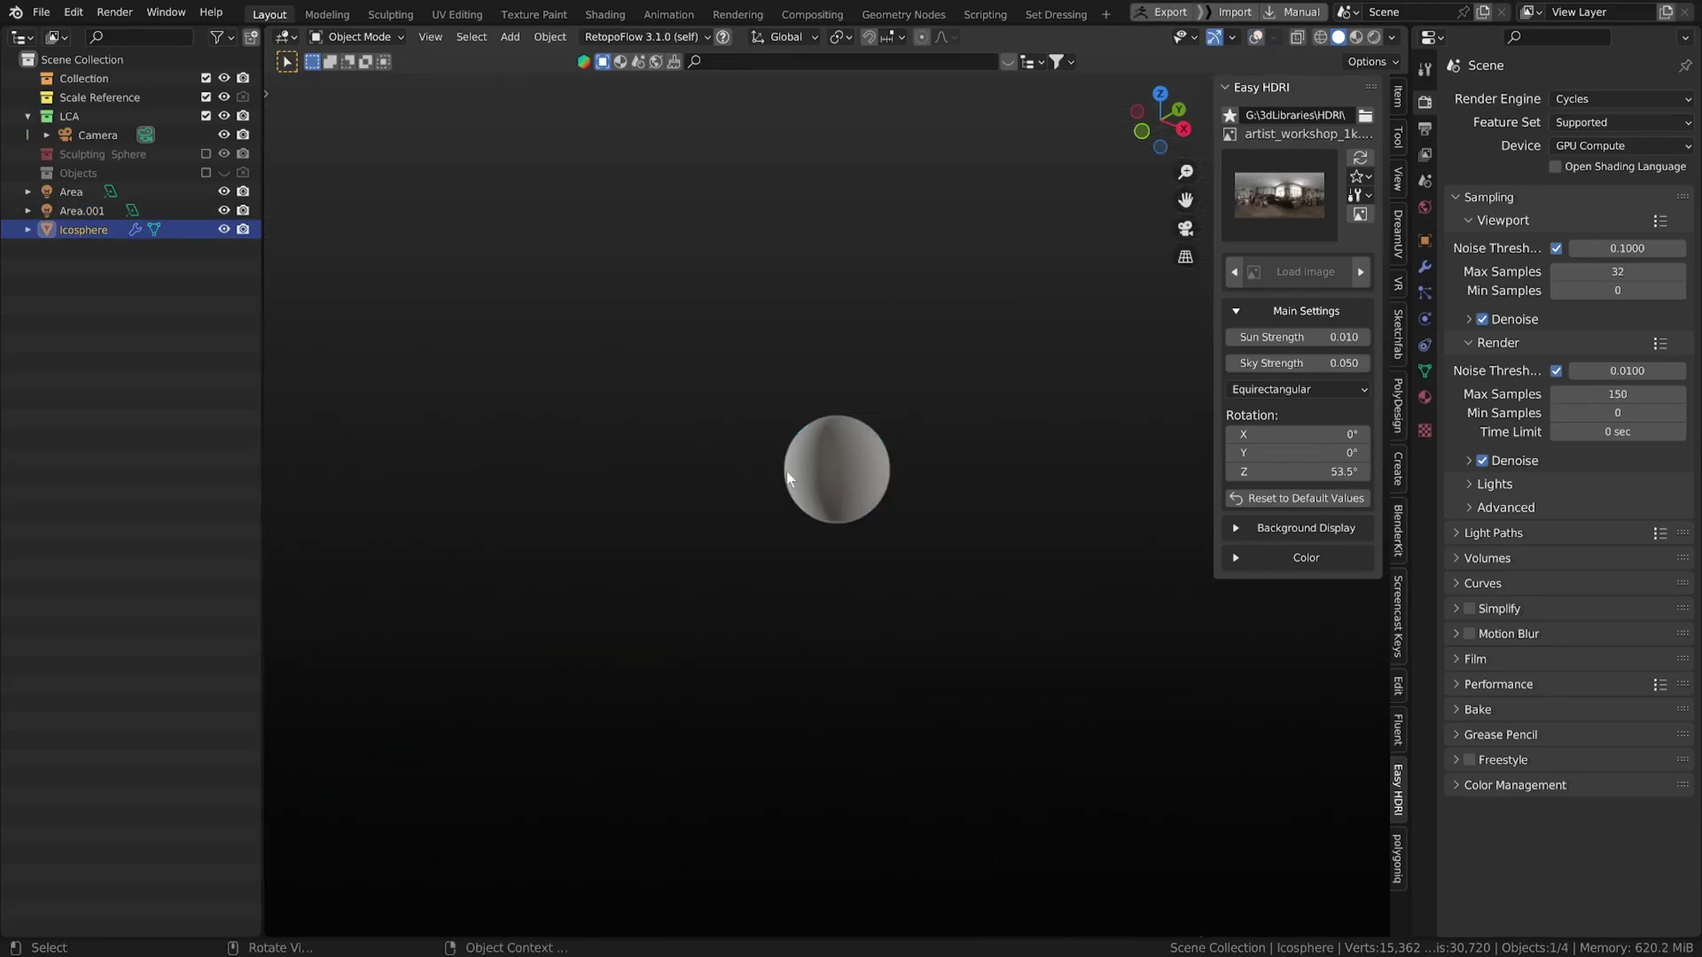
{"action": "mouse_move", "coordinate": [863, 466]}
{"action": "middle_mouse_down"}
{"action": "mouse_move", "coordinate": [864, 423]}
{"action": "mouse_move", "coordinate": [976, 387]}
{"action": "middle_mouse_up"}
{"action": "scroll", "coordinate": [872, 423], "scroll_direction": "up", "scroll_amount": 4}
{"action": "scroll", "coordinate": [975, 386], "scroll_direction": "down", "scroll_amount": 1}
- Set the viewport lighting to MatCap and choose the plain light grey matcap
{"action": "left_click", "coordinate": [1390, 37]}
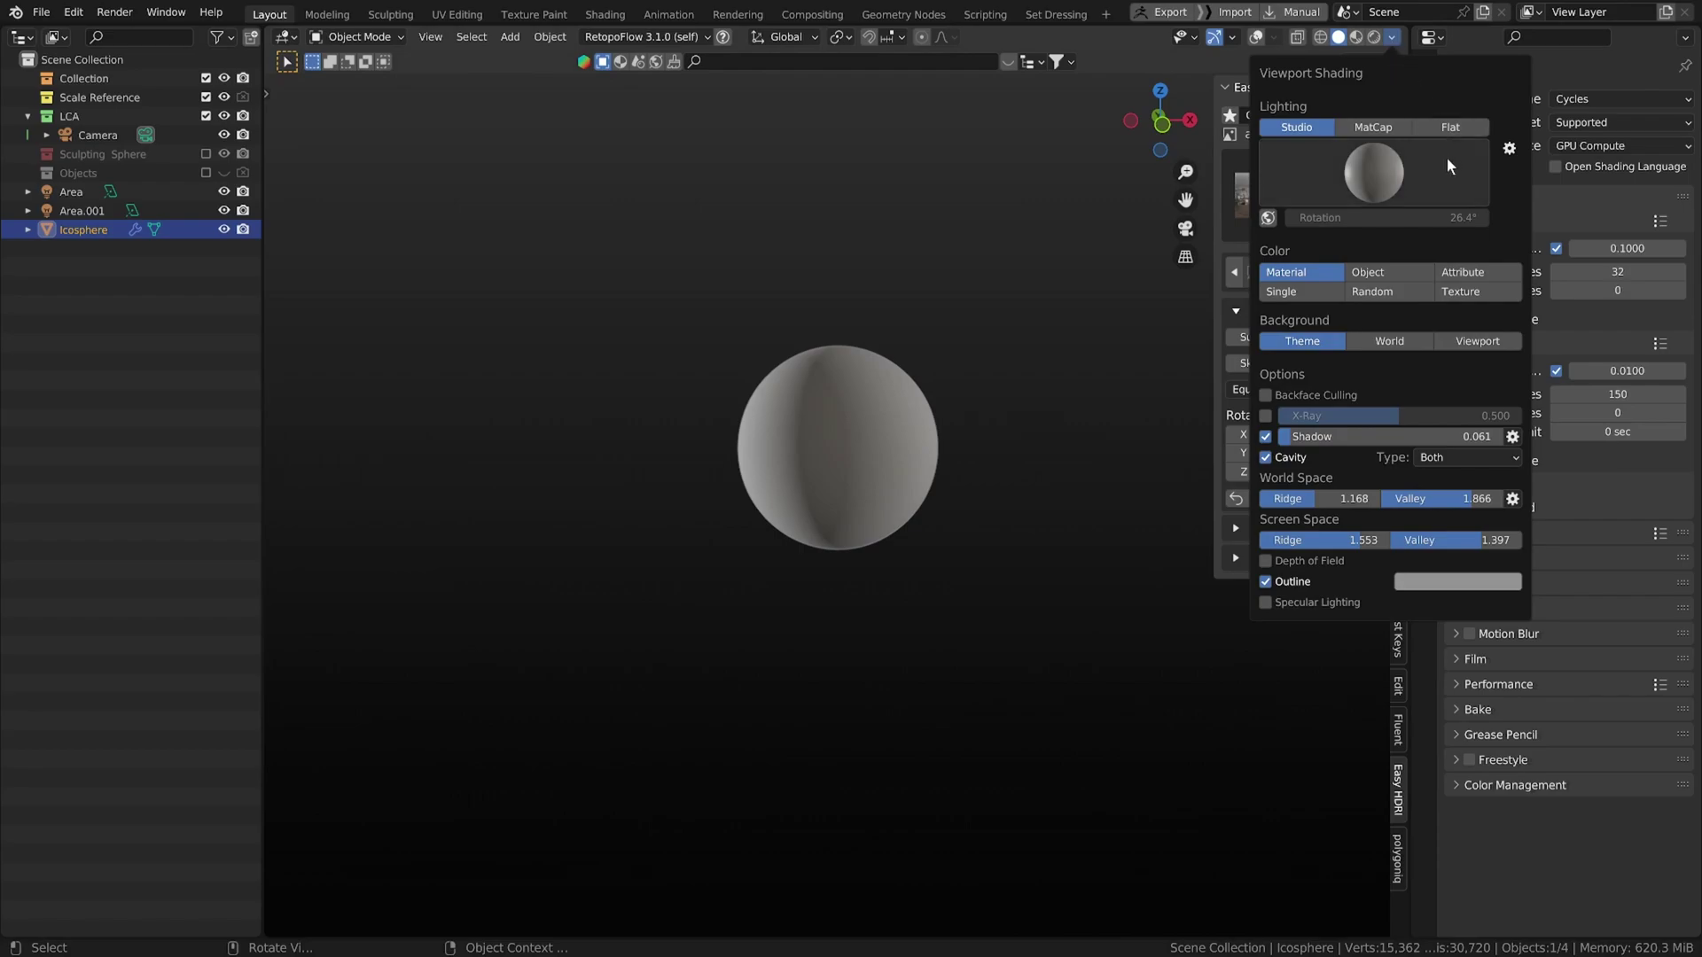
{"action": "left_click", "coordinate": [1373, 127]}
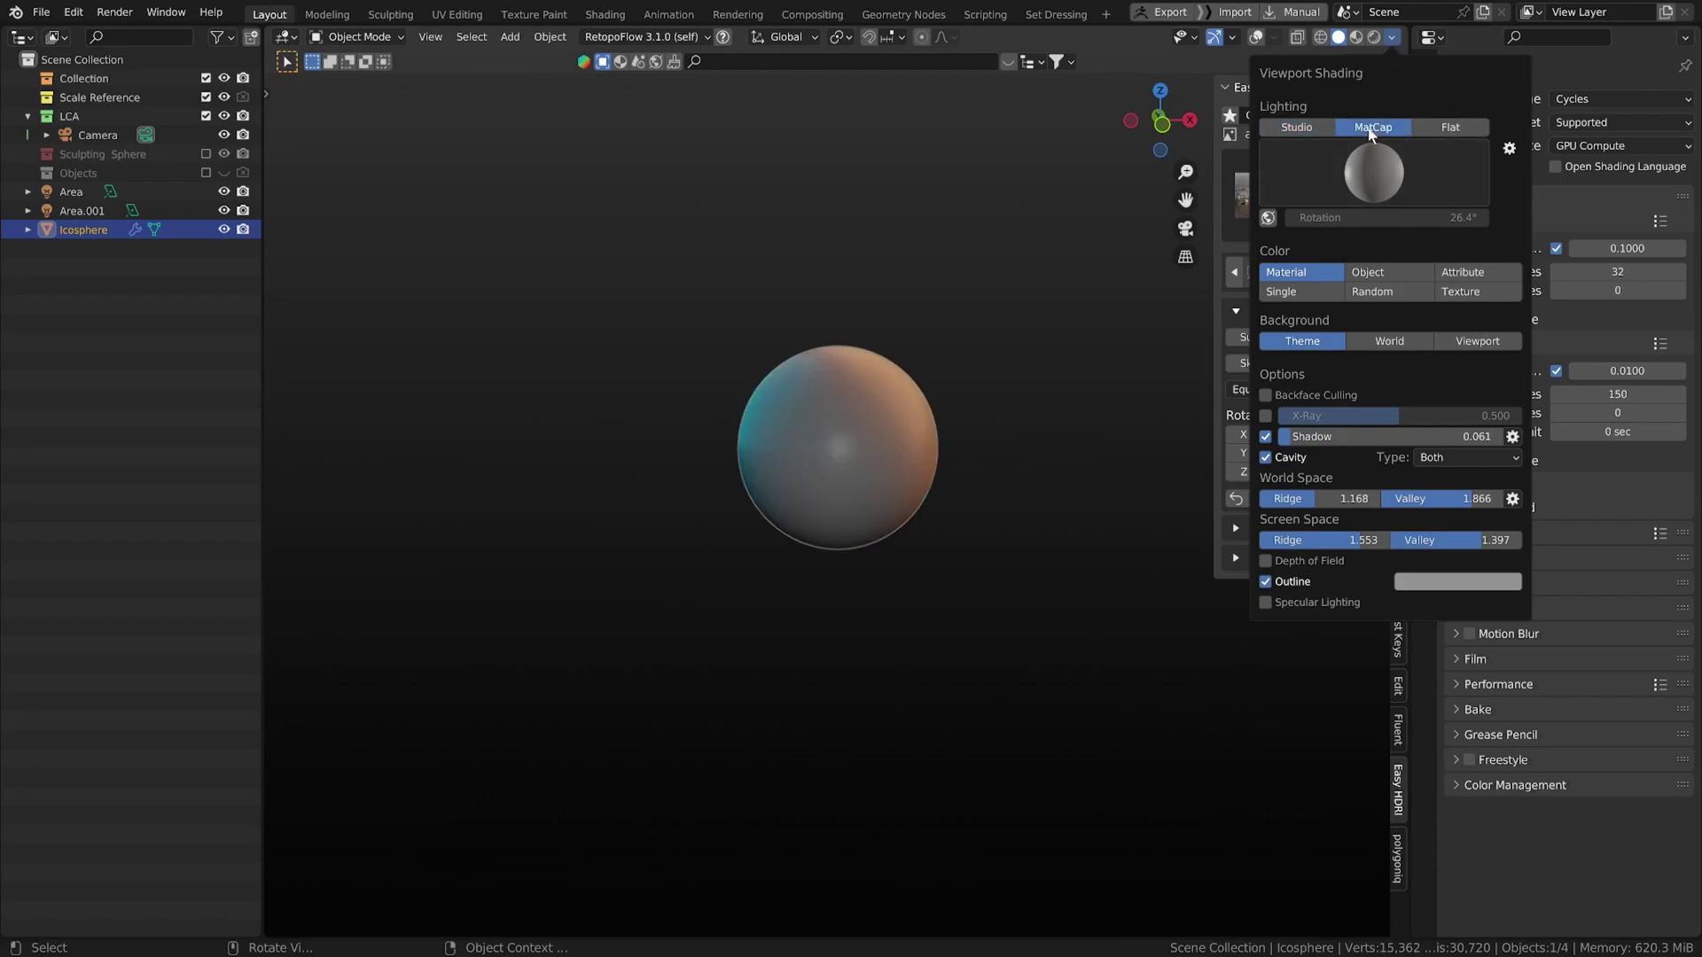
{"action": "left_click", "coordinate": [1368, 181]}
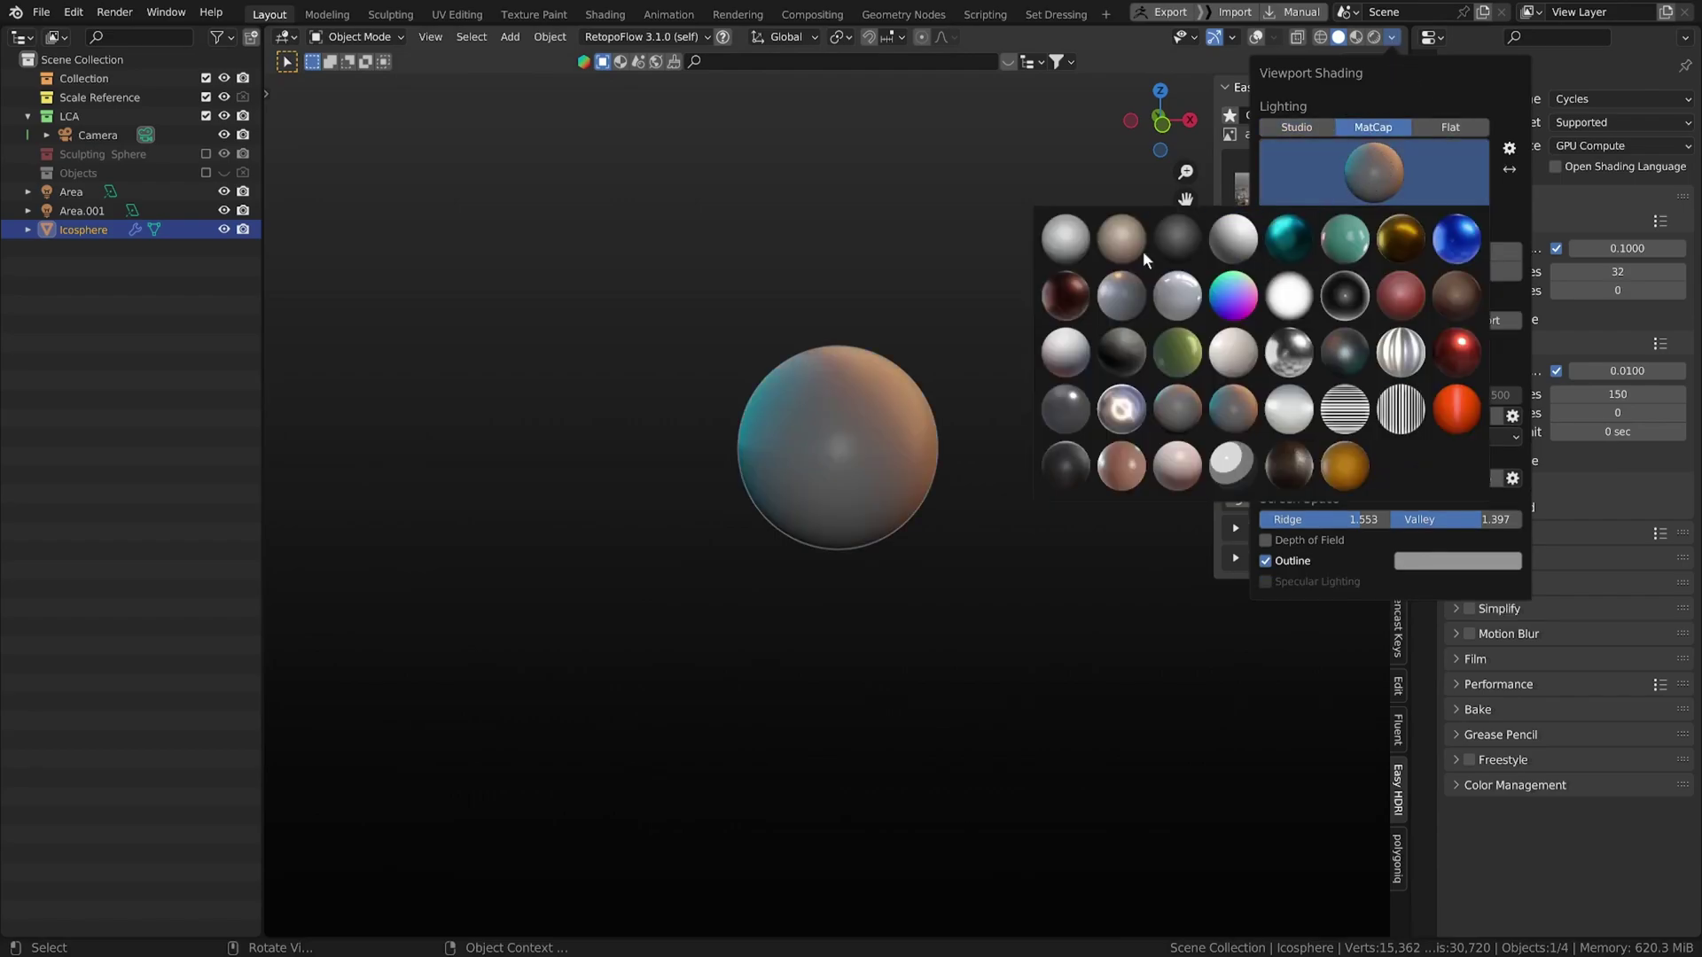
{"action": "left_click", "coordinate": [1089, 252]}
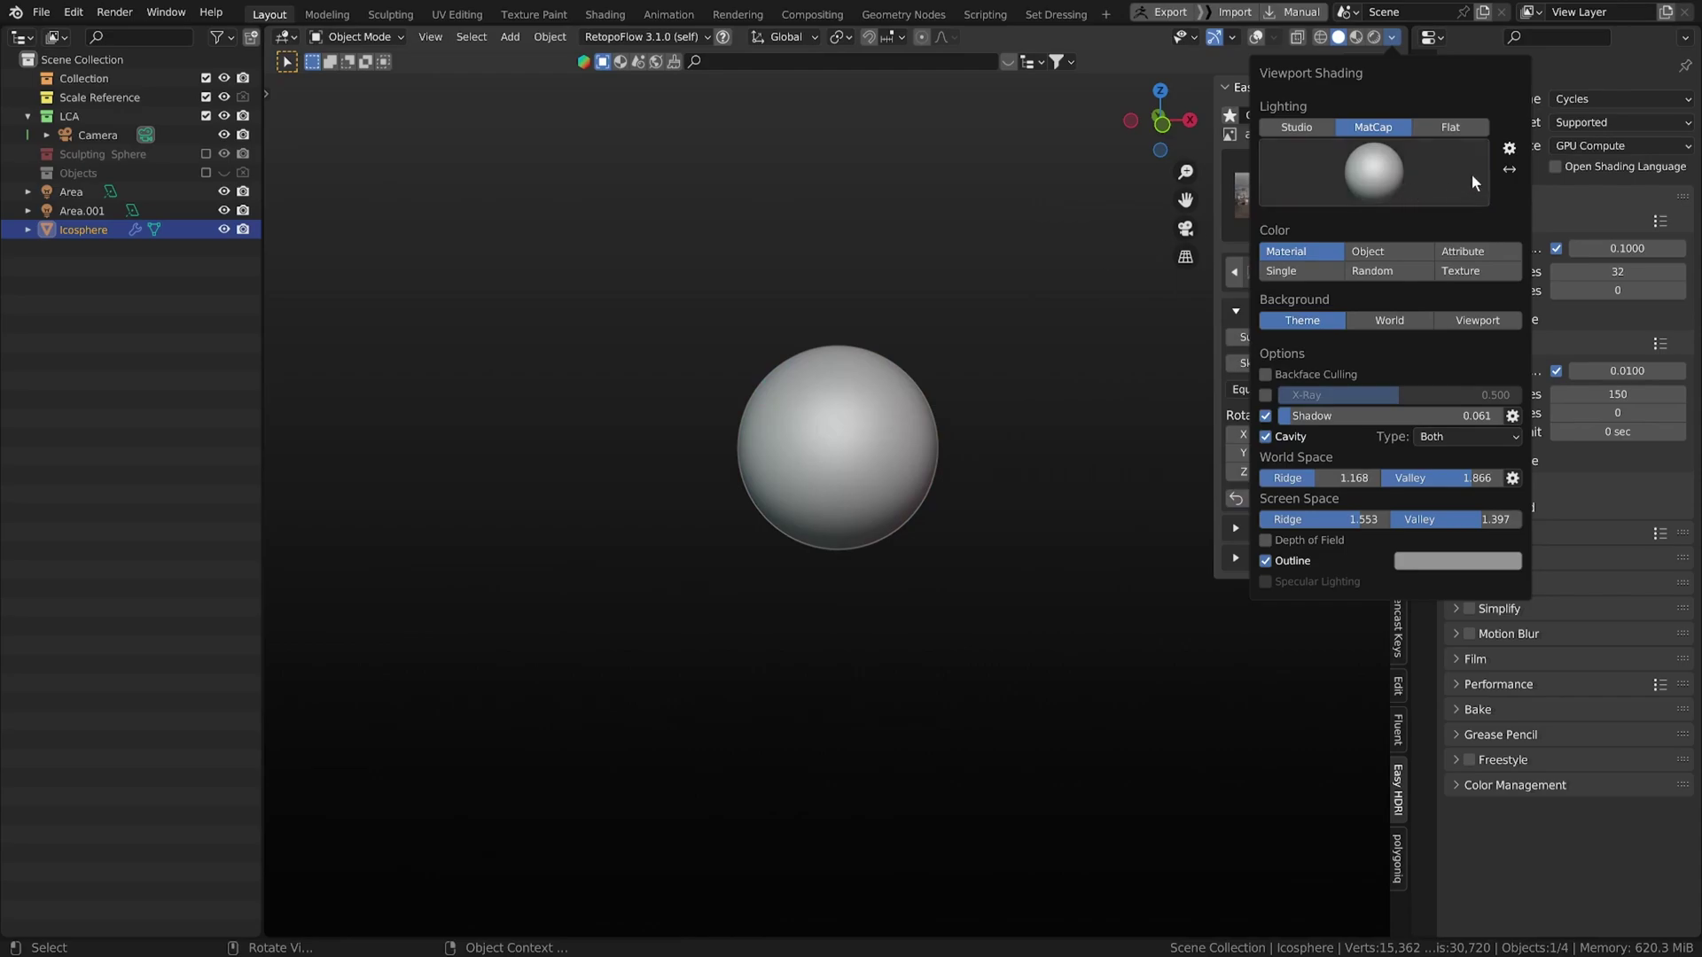
- Install mOON caR.png as a custom matcap and apply it to the viewport
{"action": "left_click", "coordinate": [1510, 149]}
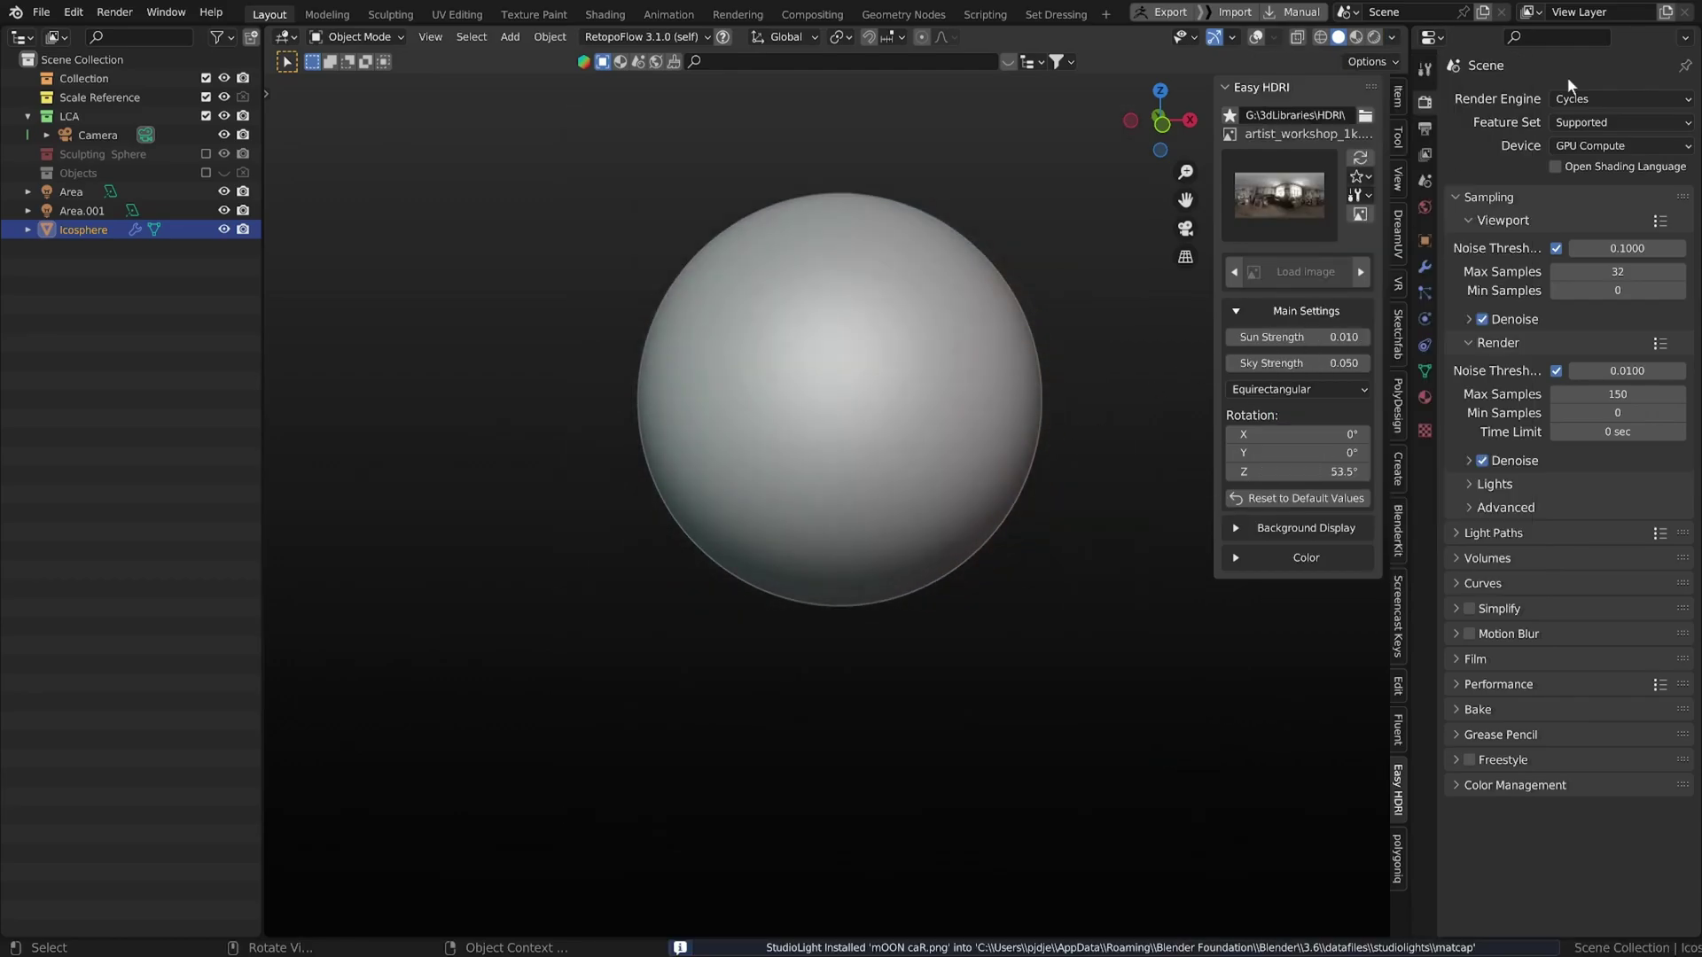
{"action": "left_click", "coordinate": [1392, 36]}
{"action": "left_click", "coordinate": [1372, 171]}
{"action": "left_click", "coordinate": [1379, 471]}
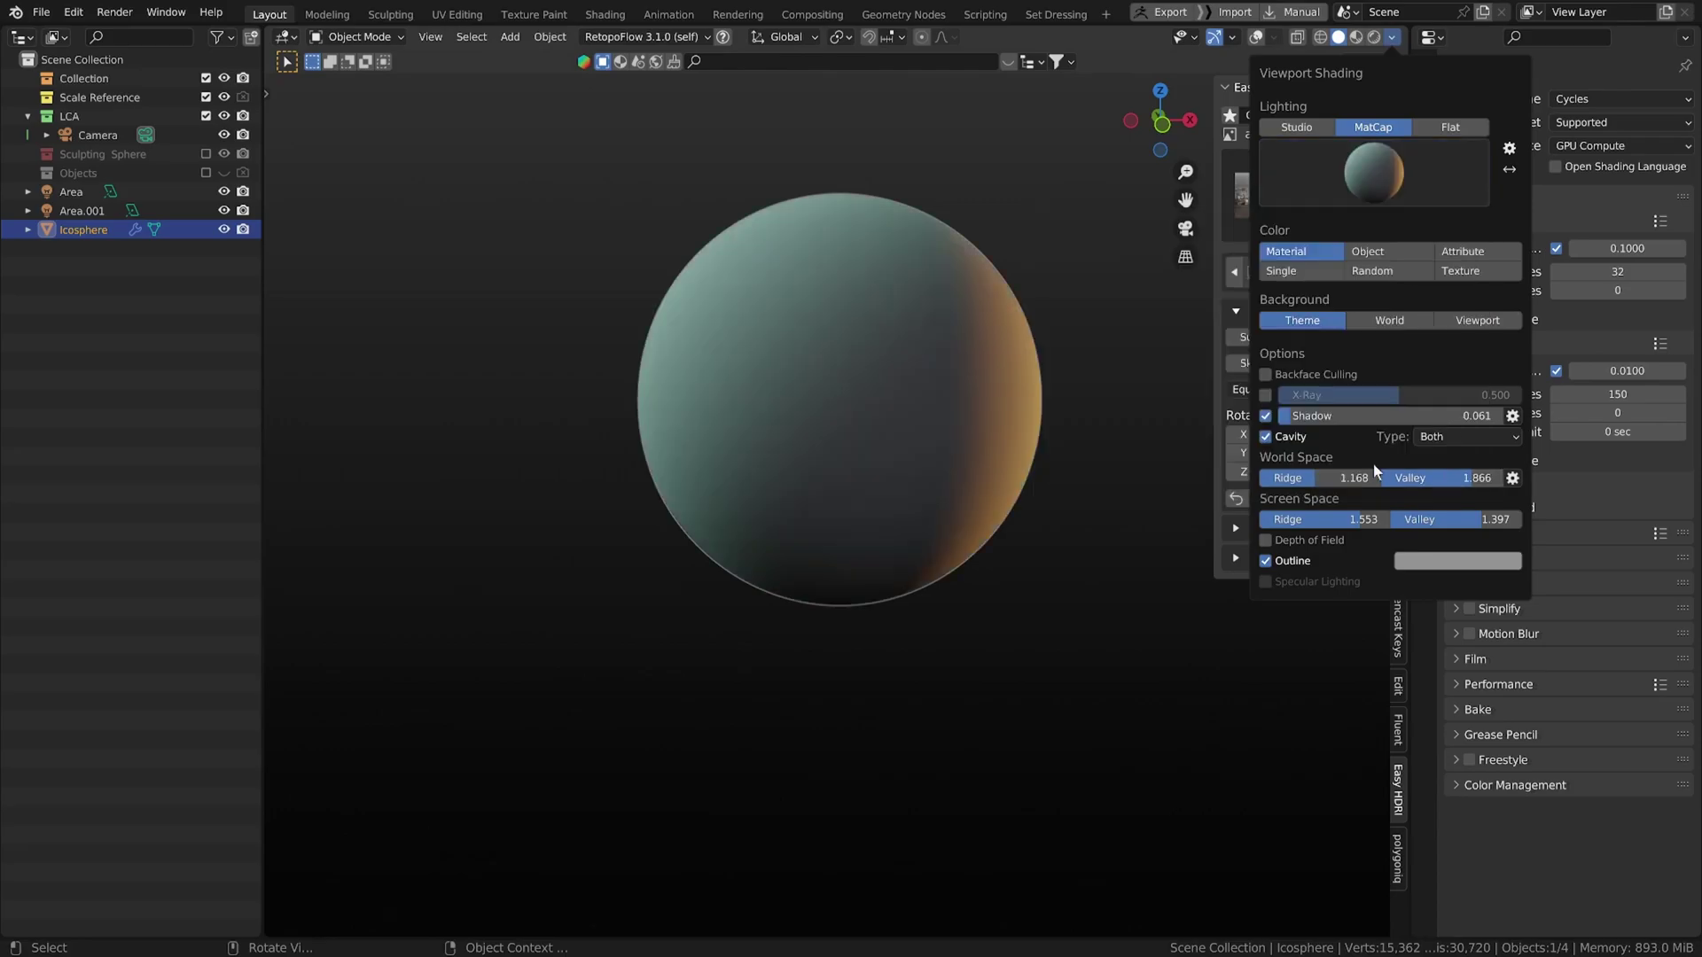
- Enable the Objects collection so its models appear with the custom matcap
{"action": "scroll", "coordinate": [787, 455], "scroll_direction": "down", "scroll_amount": 4}
{"action": "middle_click_drag", "start_coordinate": [798, 458], "coordinate": [823, 474], "text": "shift"}
{"action": "middle_click_drag", "start_coordinate": [993, 374], "coordinate": [961, 384]}
{"action": "scroll", "coordinate": [959, 397], "scroll_direction": "down", "scroll_amount": 3}
{"action": "left_click", "coordinate": [206, 174]}
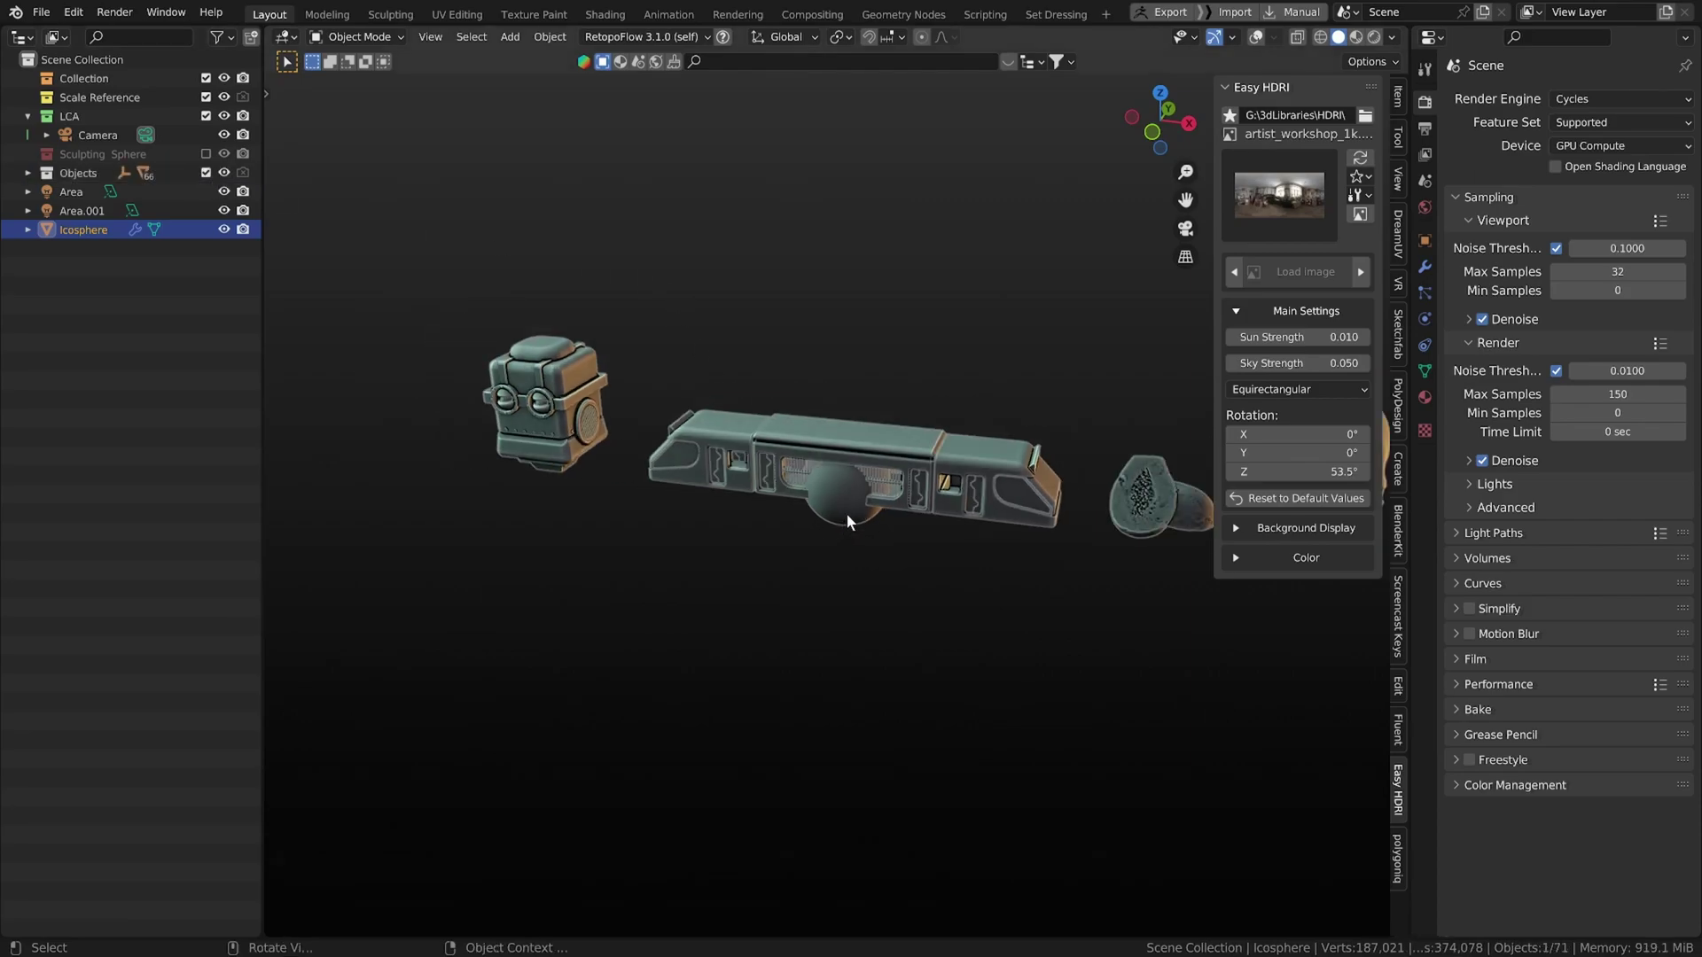
- Move the ico sphere by about -10.35, -2.19 and 1.67 m, then by 2.00 m in X and -0.86 m in Y
{"action": "key", "text": "g"}
{"action": "left_click", "coordinate": [371, 428]}
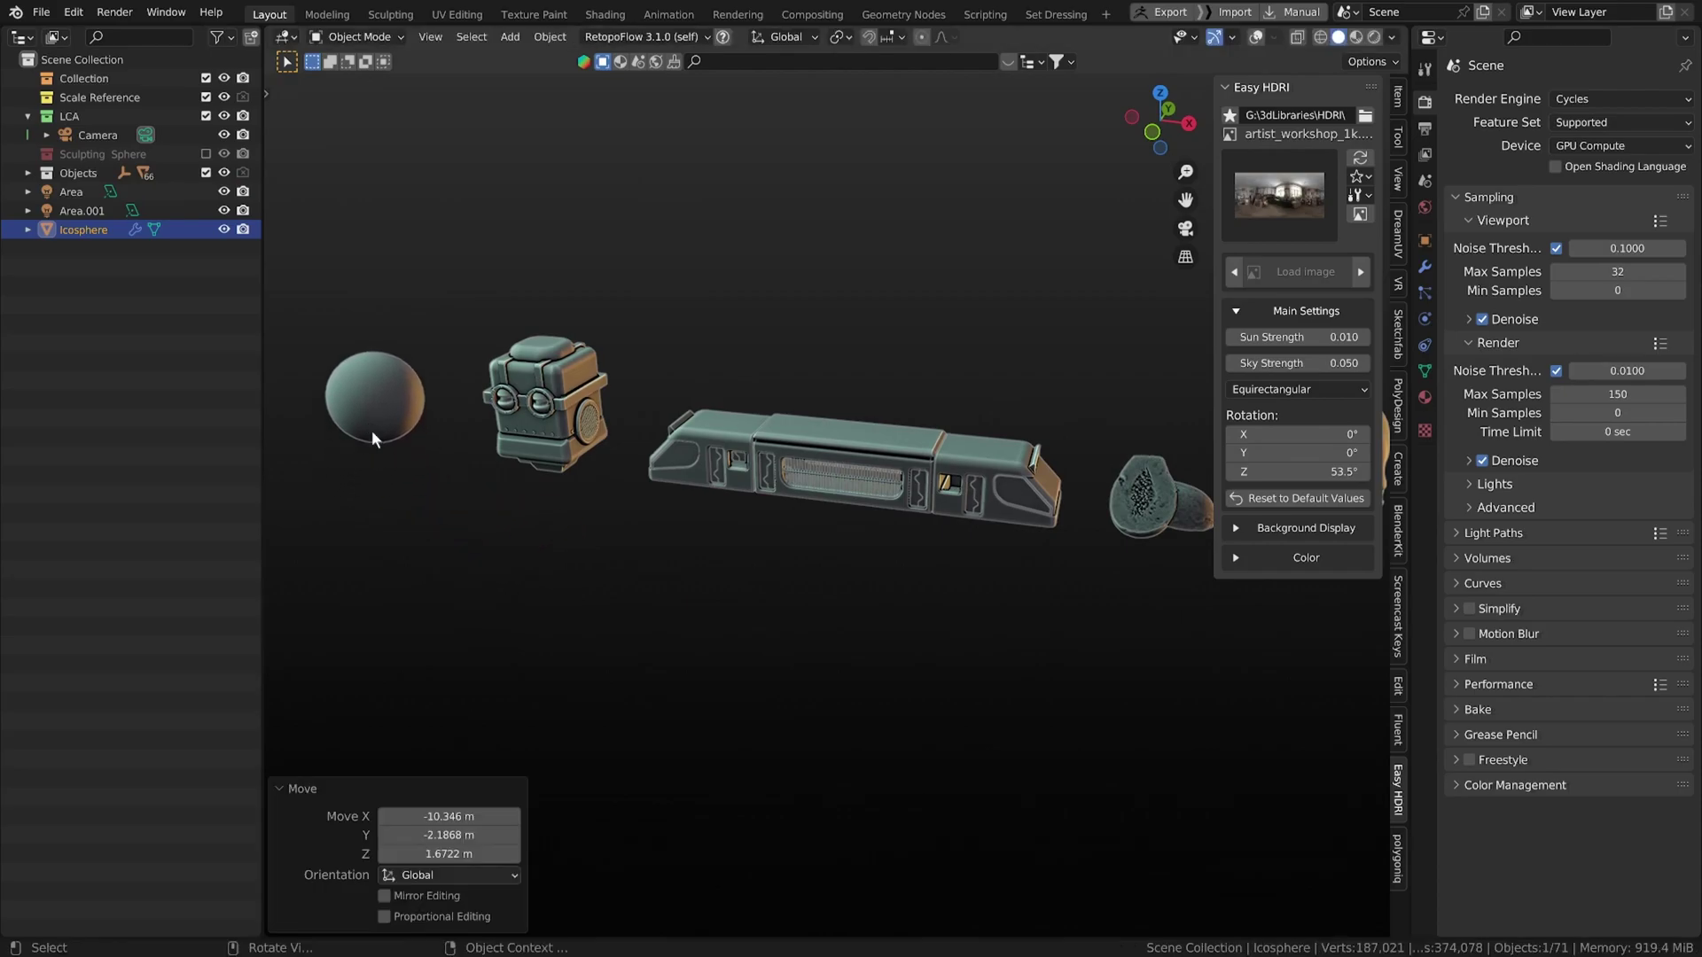
{"action": "key", "text": "g"}
{"action": "key", "text": "shift+z"}
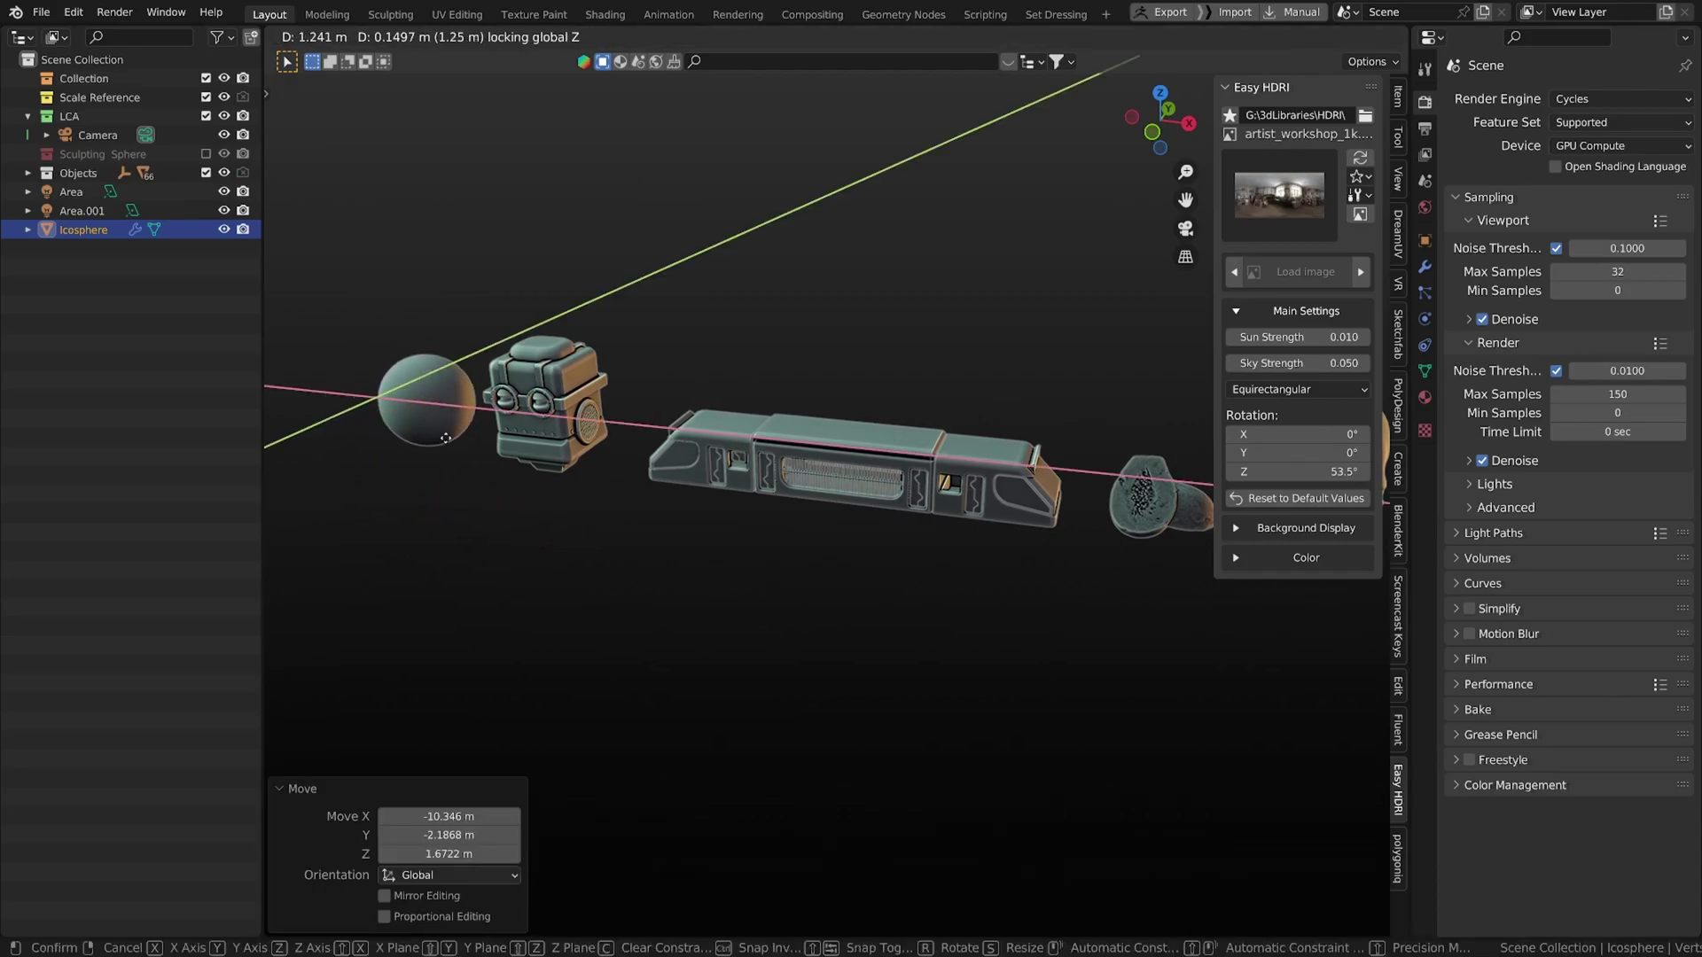
{"action": "left_click", "coordinate": [426, 457]}
- Look along the row of models and turn the viewport overlays back on
{"action": "middle_click_drag", "start_coordinate": [545, 491], "coordinate": [603, 489]}
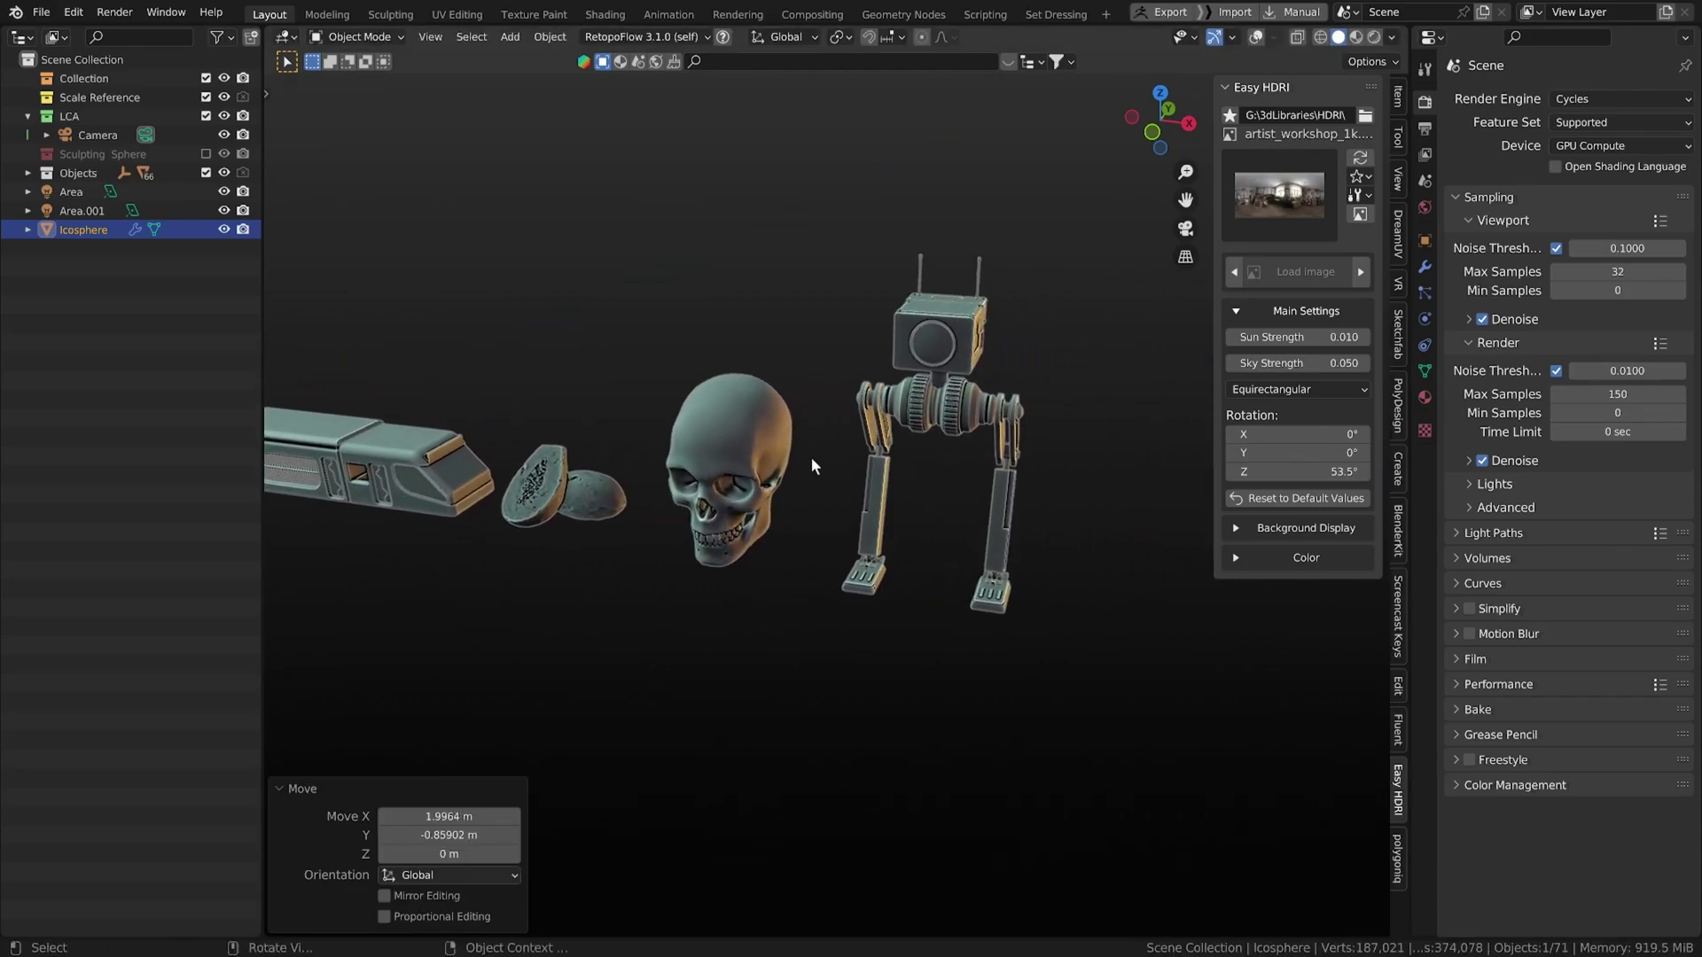
{"action": "middle_click_drag", "start_coordinate": [961, 437], "coordinate": [847, 431]}
{"action": "key", "text": "shift+c"}
{"action": "left_click", "coordinate": [821, 497]}
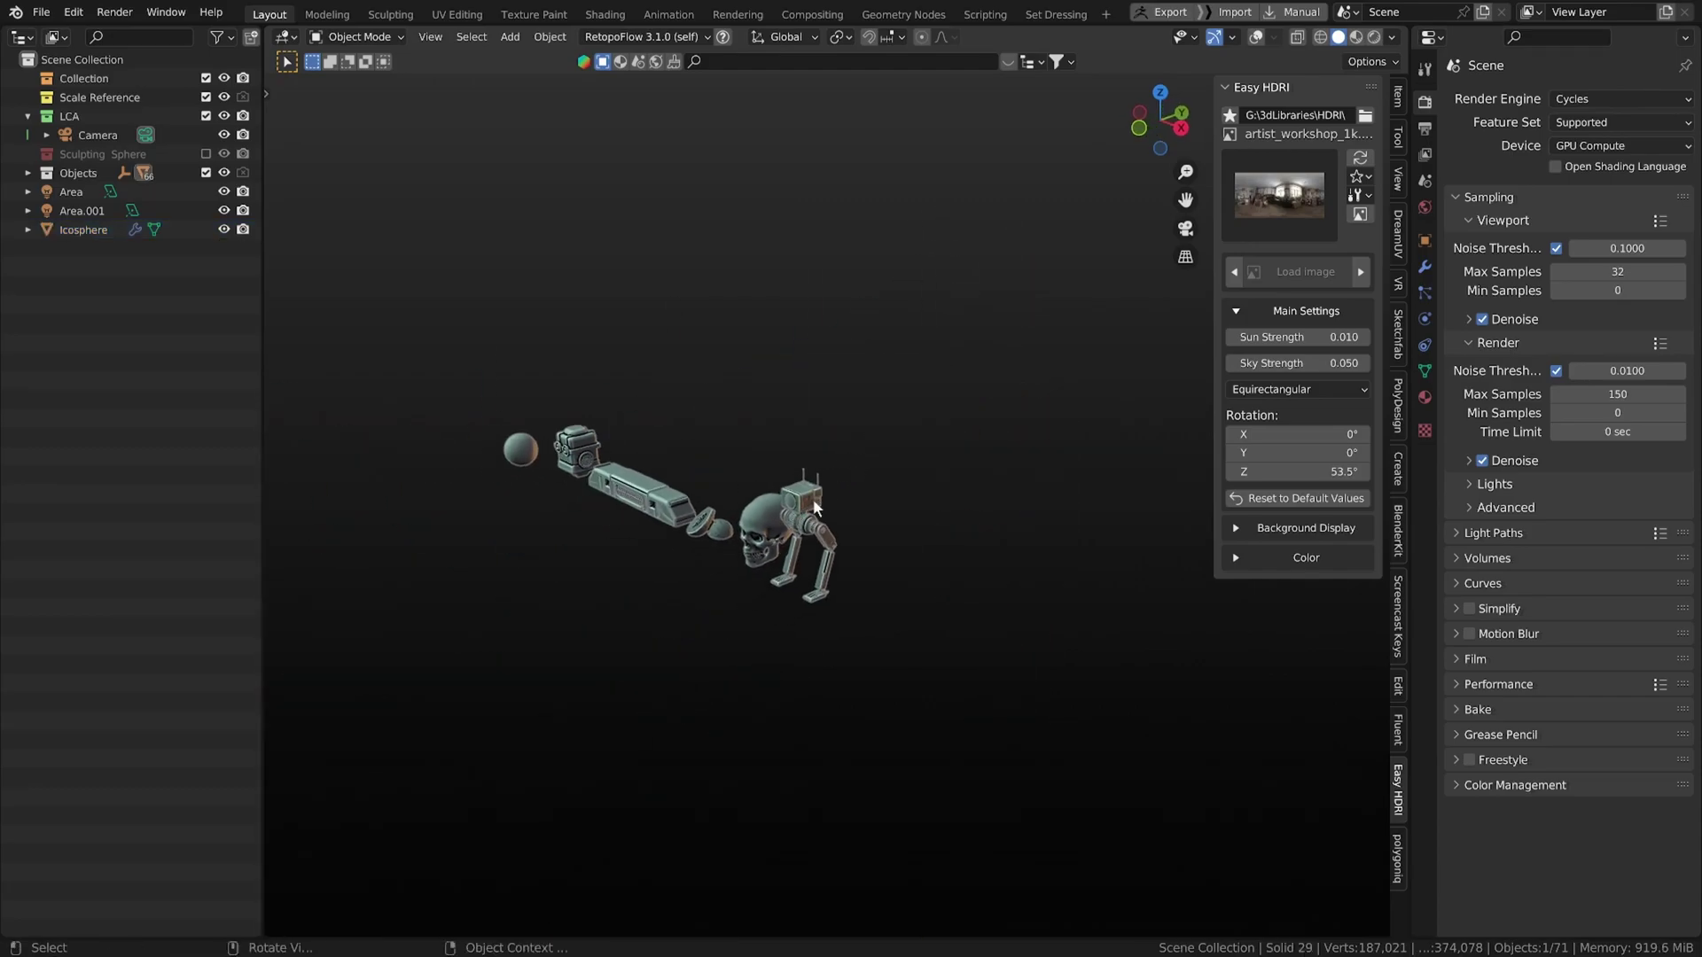
{"action": "scroll", "coordinate": [824, 510], "scroll_direction": "up", "scroll_amount": 4}
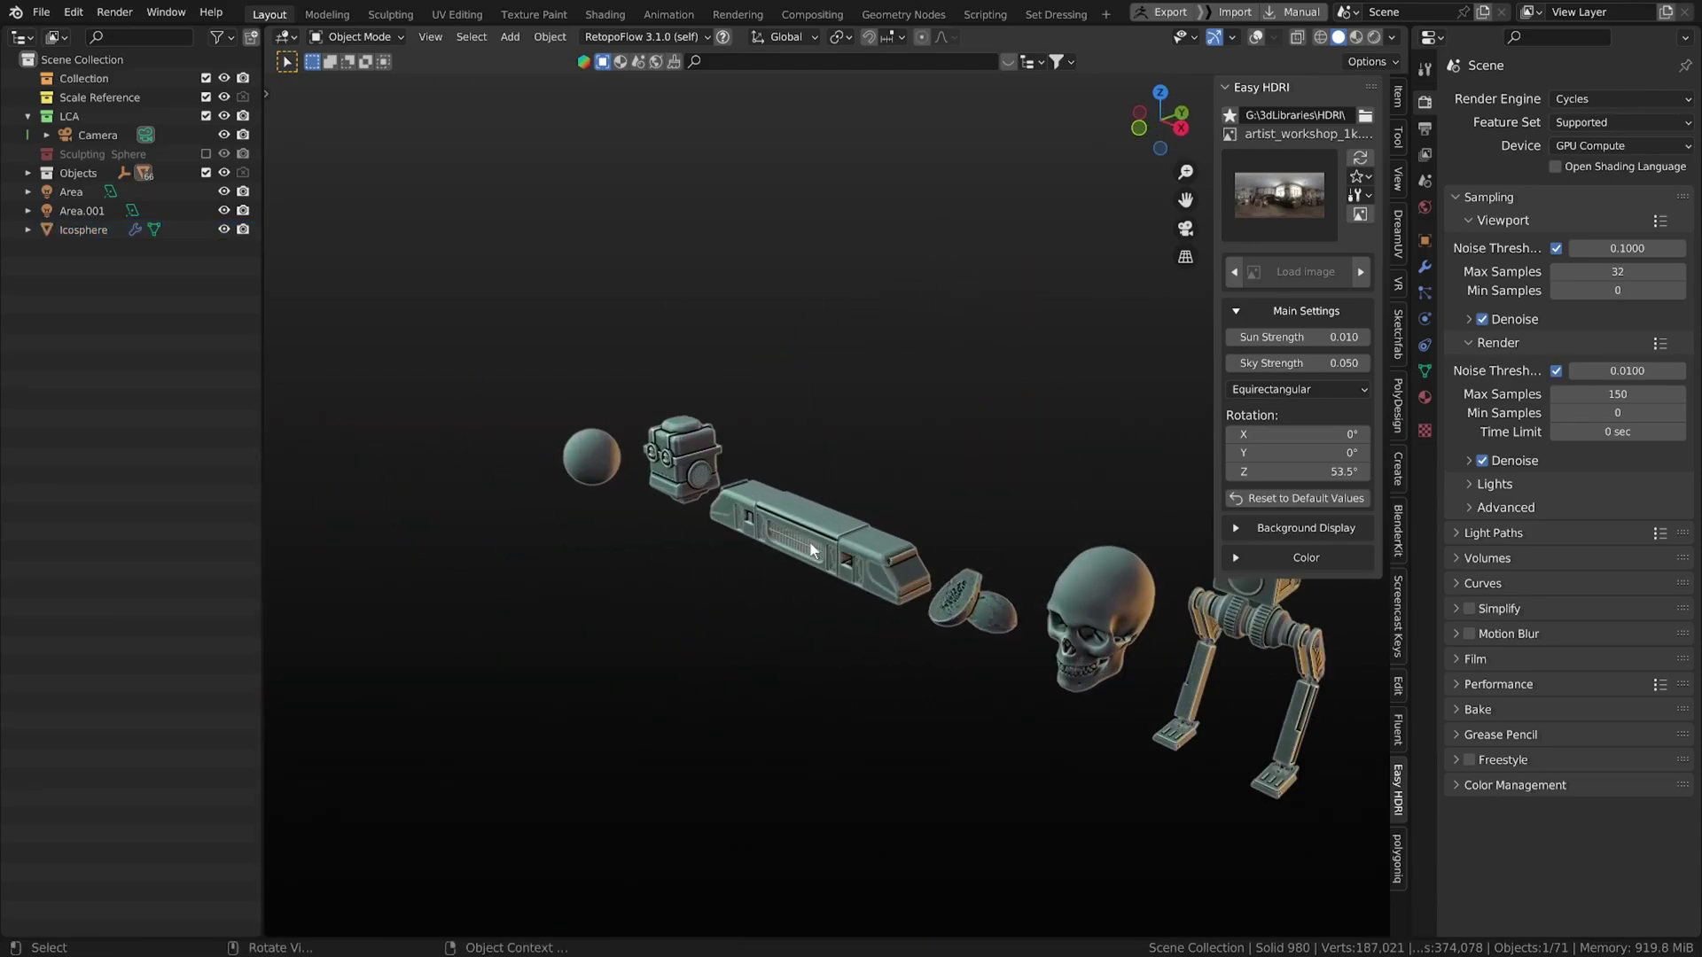
{"action": "key", "text": "shift+alt+z"}
{"action": "key", "text": "KP_1"}
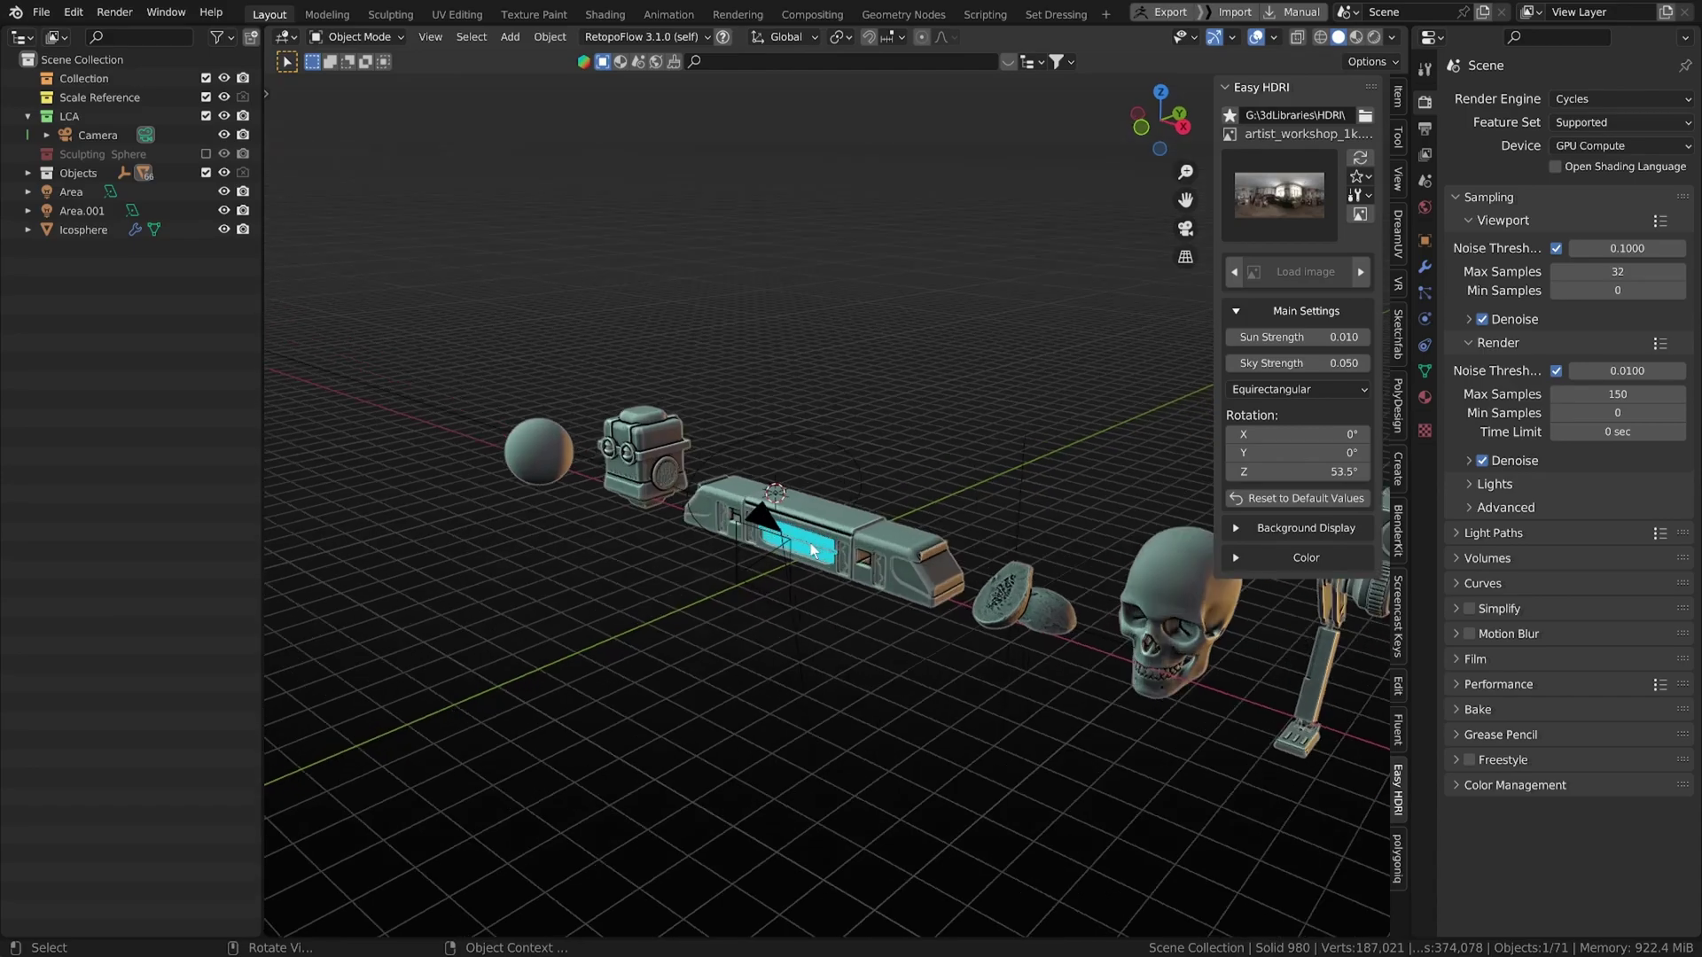
- Examine how the custom matcap shades the train, fruit, skull and walking robot from several angles
{"action": "middle_click_drag", "start_coordinate": [895, 480], "coordinate": [799, 413]}
{"action": "scroll", "coordinate": [1056, 268], "scroll_direction": "down", "scroll_amount": 10}
{"action": "scroll", "coordinate": [949, 512], "scroll_direction": "up", "scroll_amount": 2}
{"action": "middle_click_drag", "start_coordinate": [1036, 589], "coordinate": [977, 549], "text": "shift"}
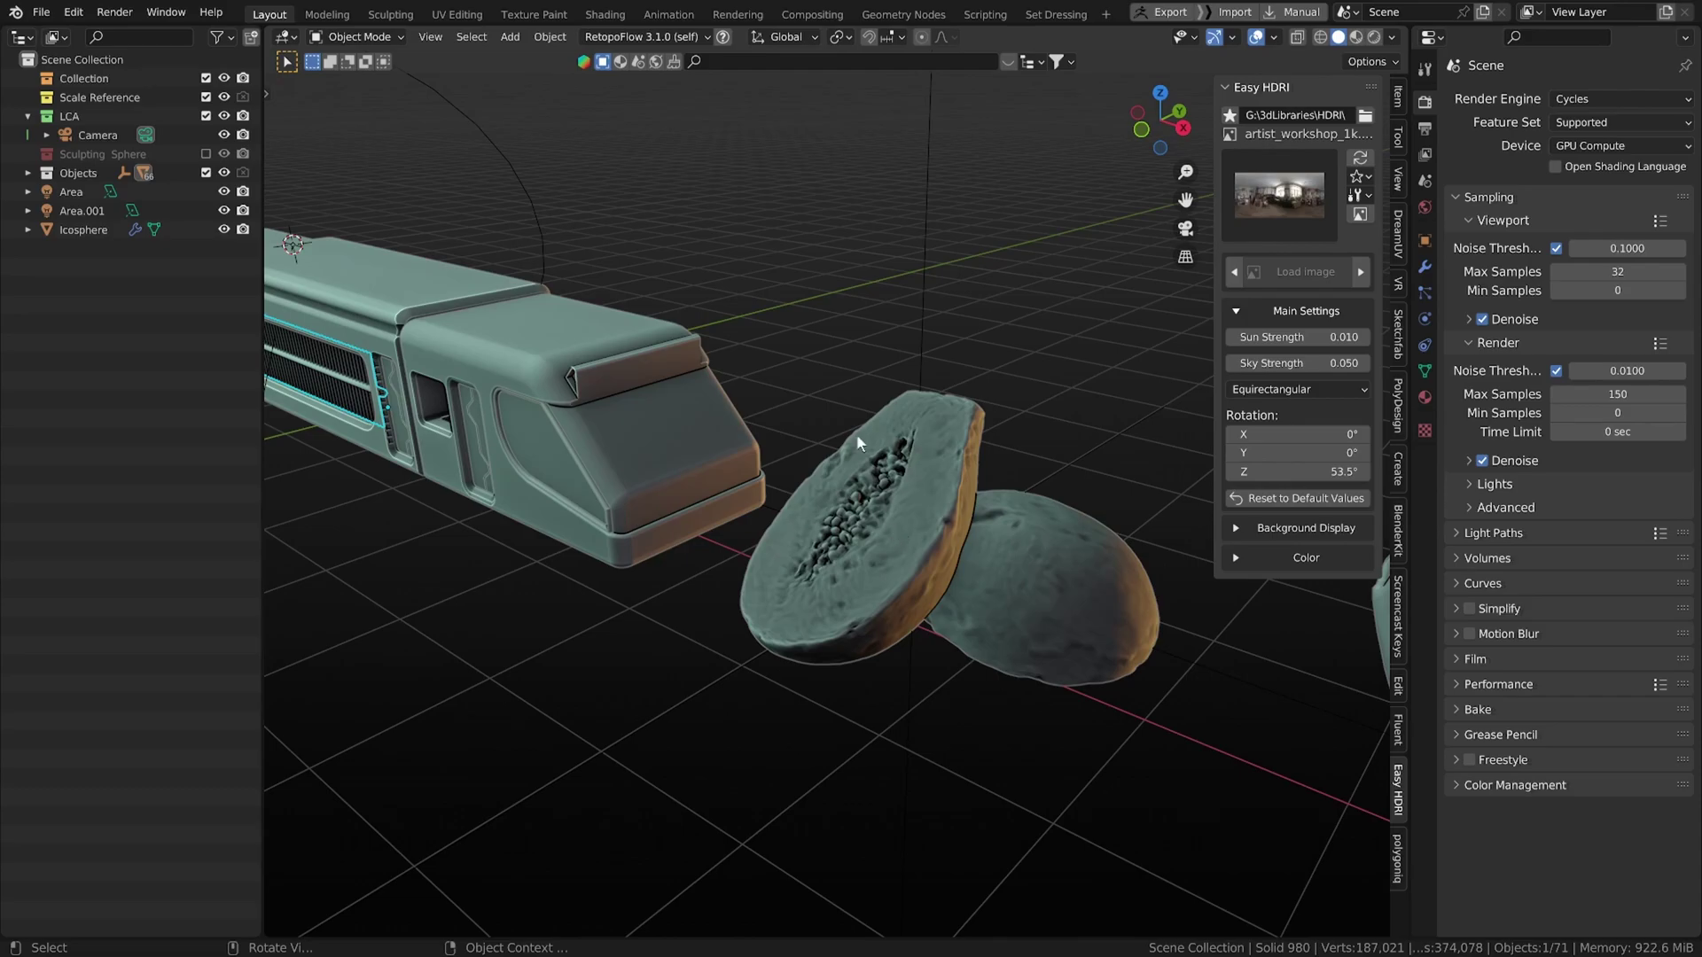
{"action": "scroll", "coordinate": [795, 442], "scroll_direction": "down", "scroll_amount": 1}
{"action": "scroll", "coordinate": [797, 442], "scroll_direction": "up", "scroll_amount": 1}
{"action": "scroll", "coordinate": [810, 447], "scroll_direction": "down", "scroll_amount": 1}
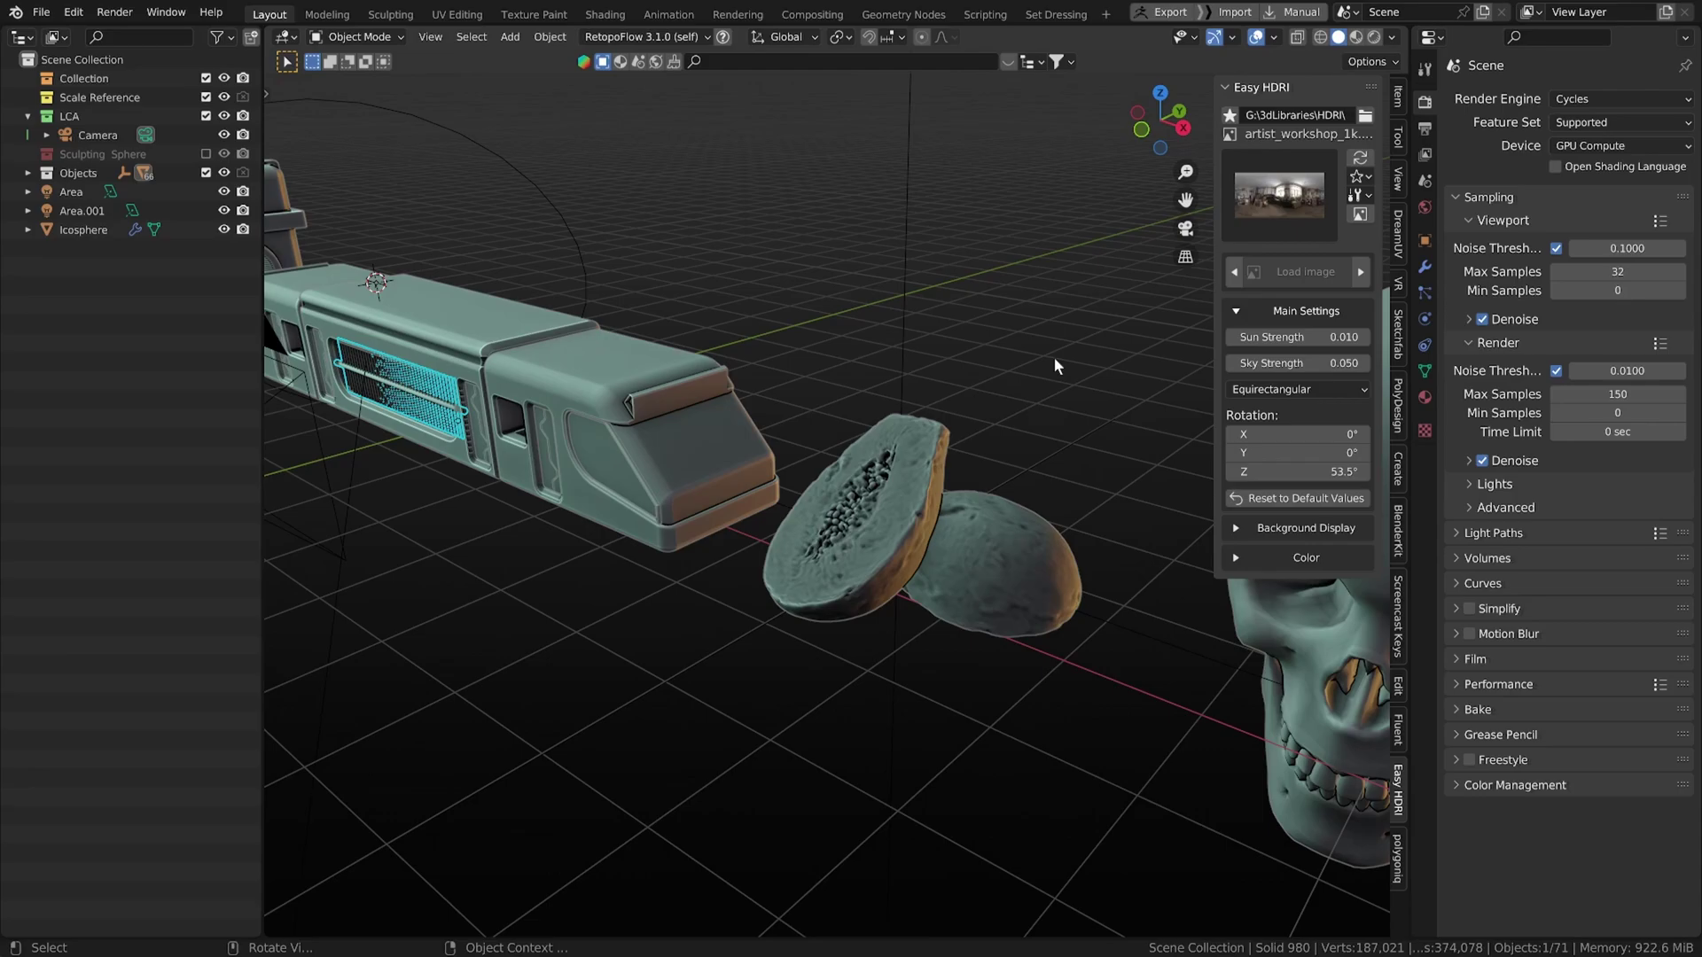
{"action": "middle_click_drag", "start_coordinate": [1054, 358], "coordinate": [560, 470], "text": "shift"}
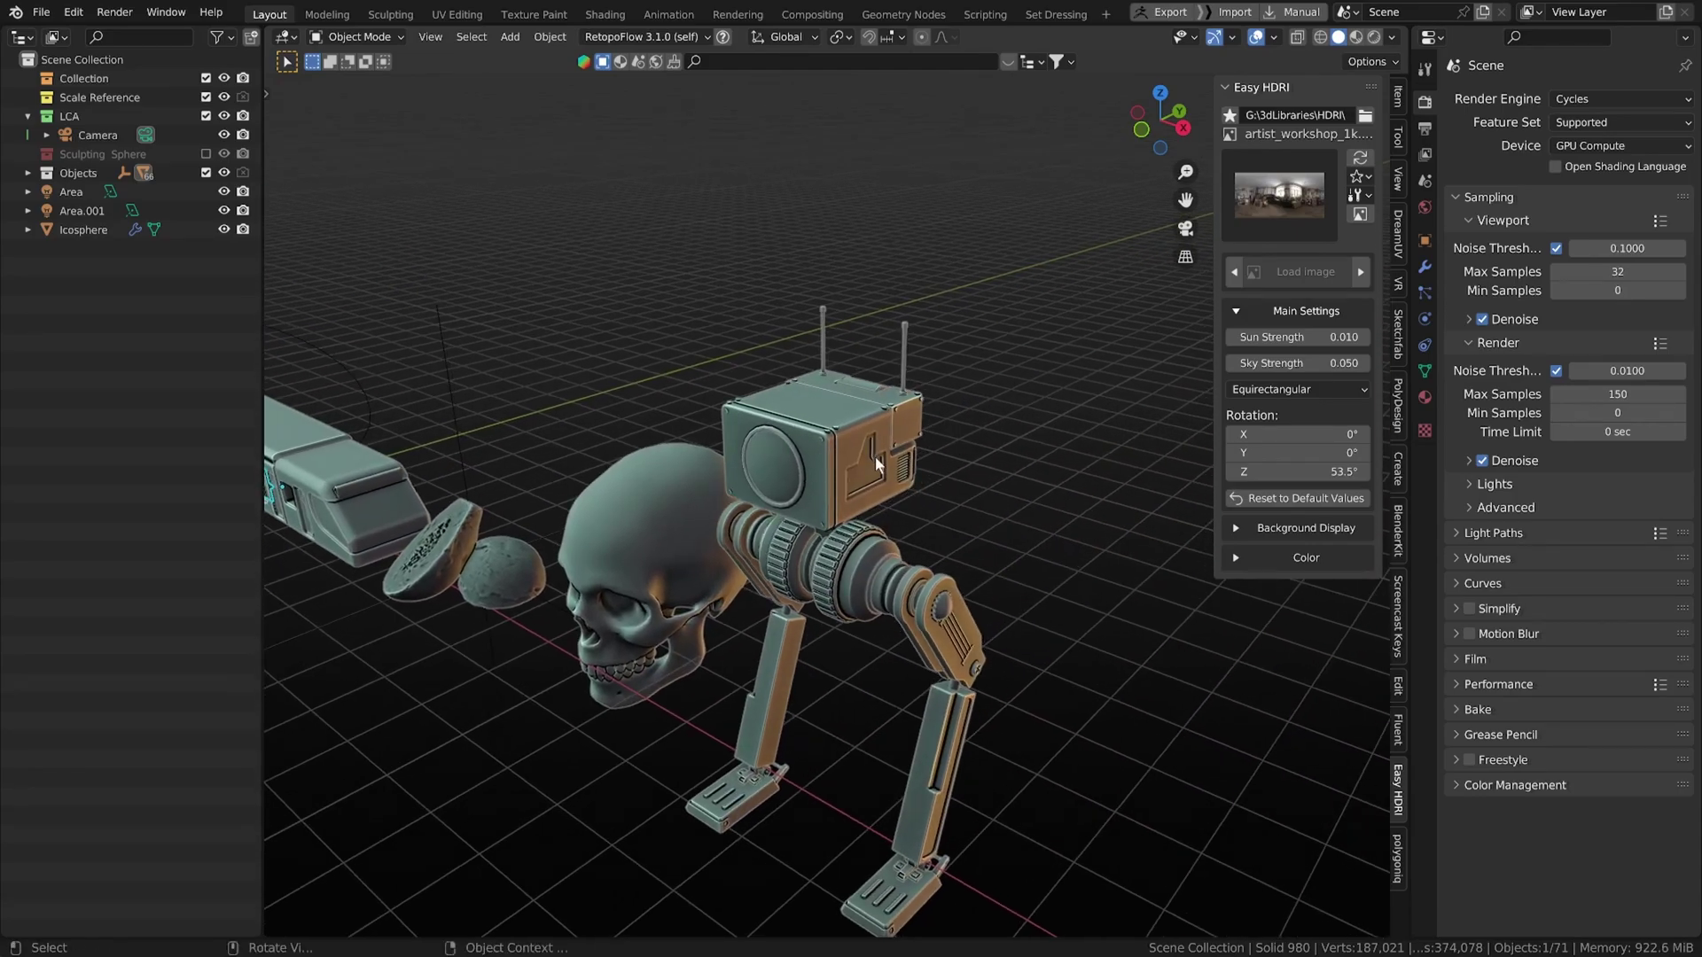
{"action": "scroll", "coordinate": [827, 505], "scroll_direction": "down", "scroll_amount": 4}
{"action": "middle_click_drag", "start_coordinate": [274, 585], "coordinate": [551, 640], "text": "shift"}
{"action": "middle_click_drag", "start_coordinate": [746, 592], "coordinate": [685, 605], "text": "shift"}
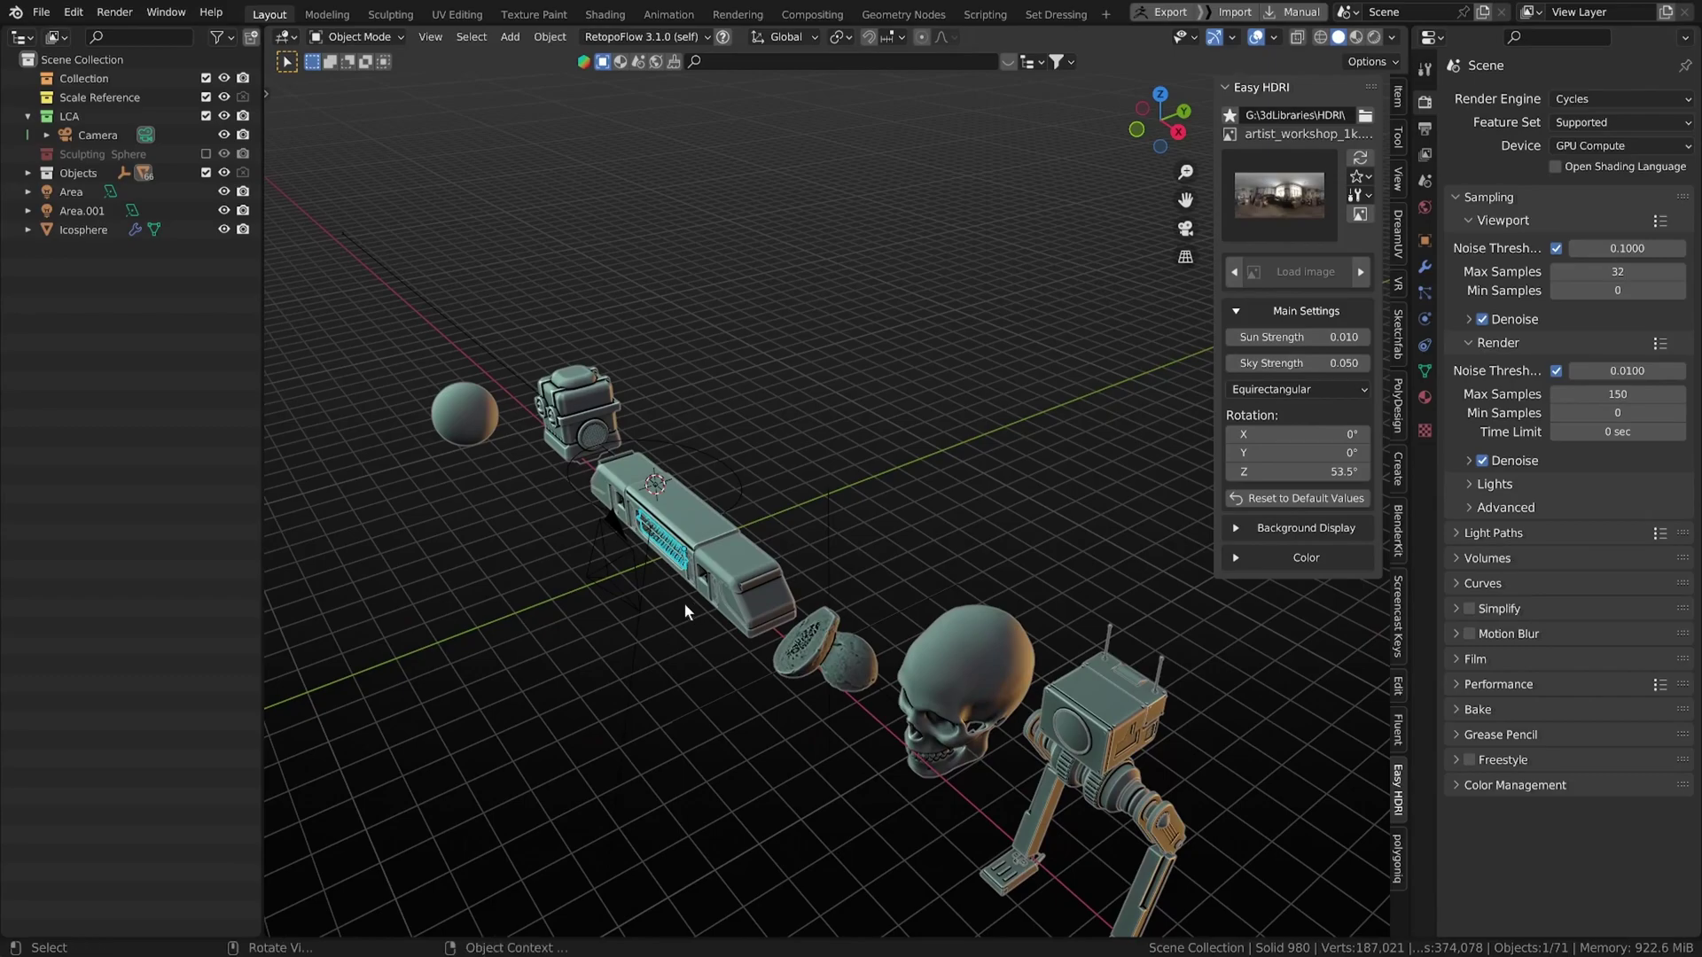
{"action": "scroll", "coordinate": [688, 599], "scroll_direction": "down", "scroll_amount": 1}
{"action": "middle_click_drag", "start_coordinate": [793, 578], "coordinate": [741, 537], "text": "shift"}
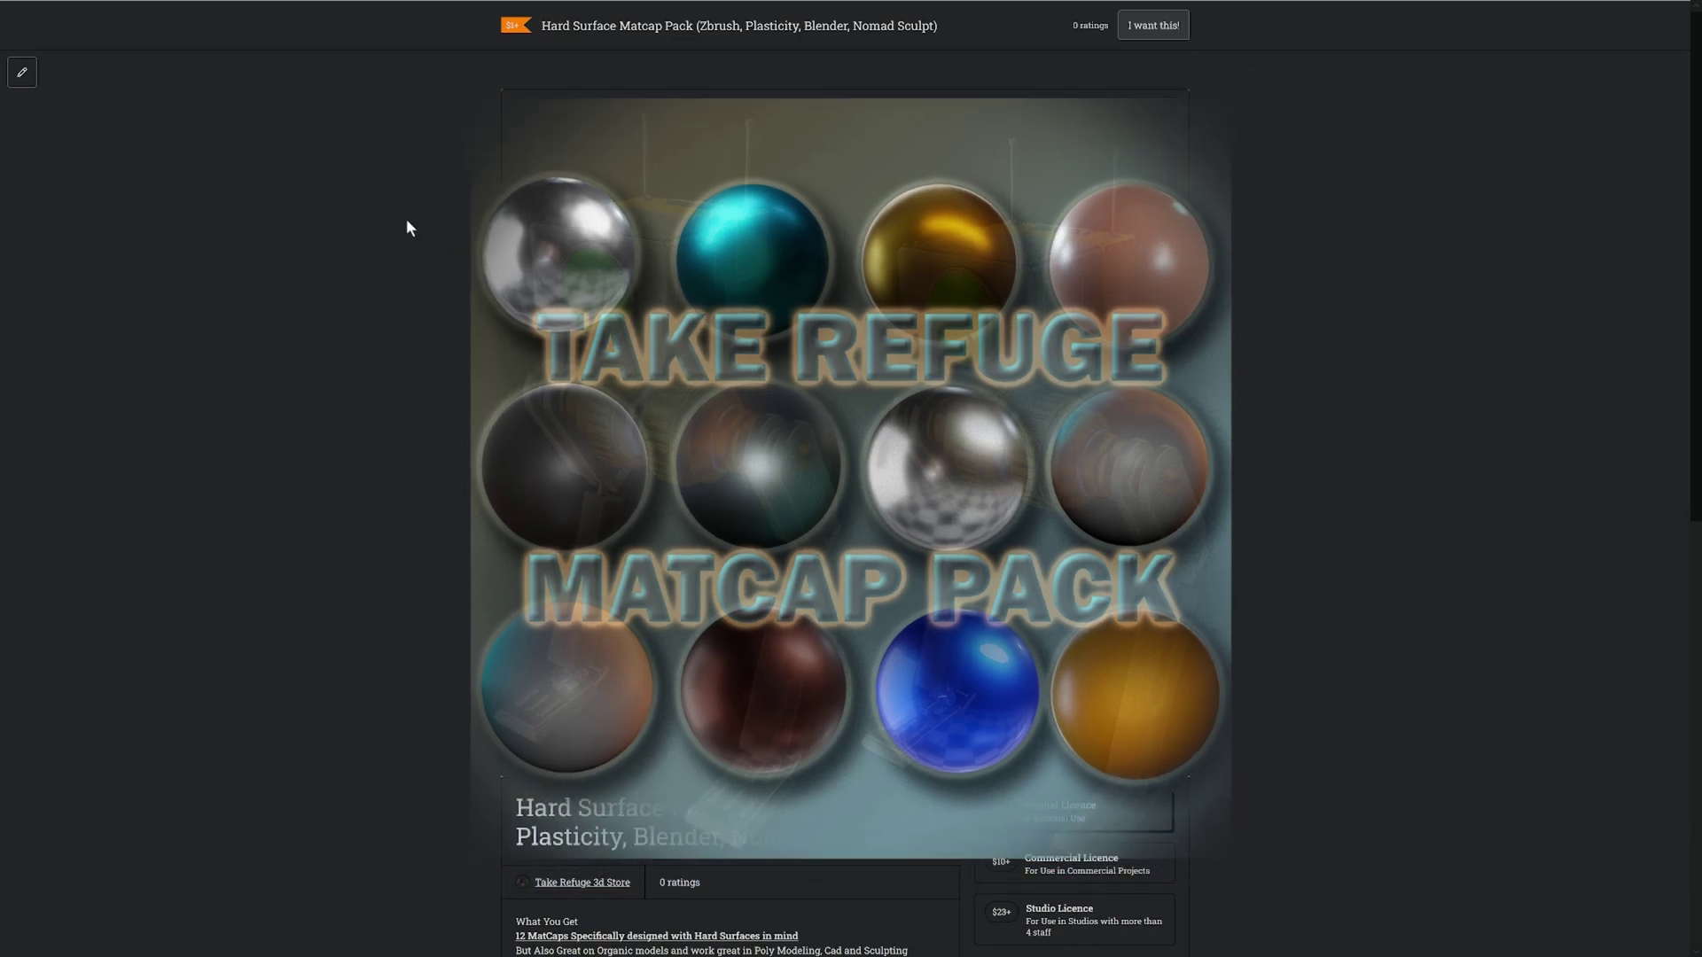
- Switch to the browser and read the Hard Surface Matcap Pack product page's contents and licence options
{"action": "scroll", "coordinate": [1172, 433], "scroll_direction": "down", "scroll_amount": 3}
{"action": "scroll", "coordinate": [961, 608], "scroll_direction": "down", "scroll_amount": 1}
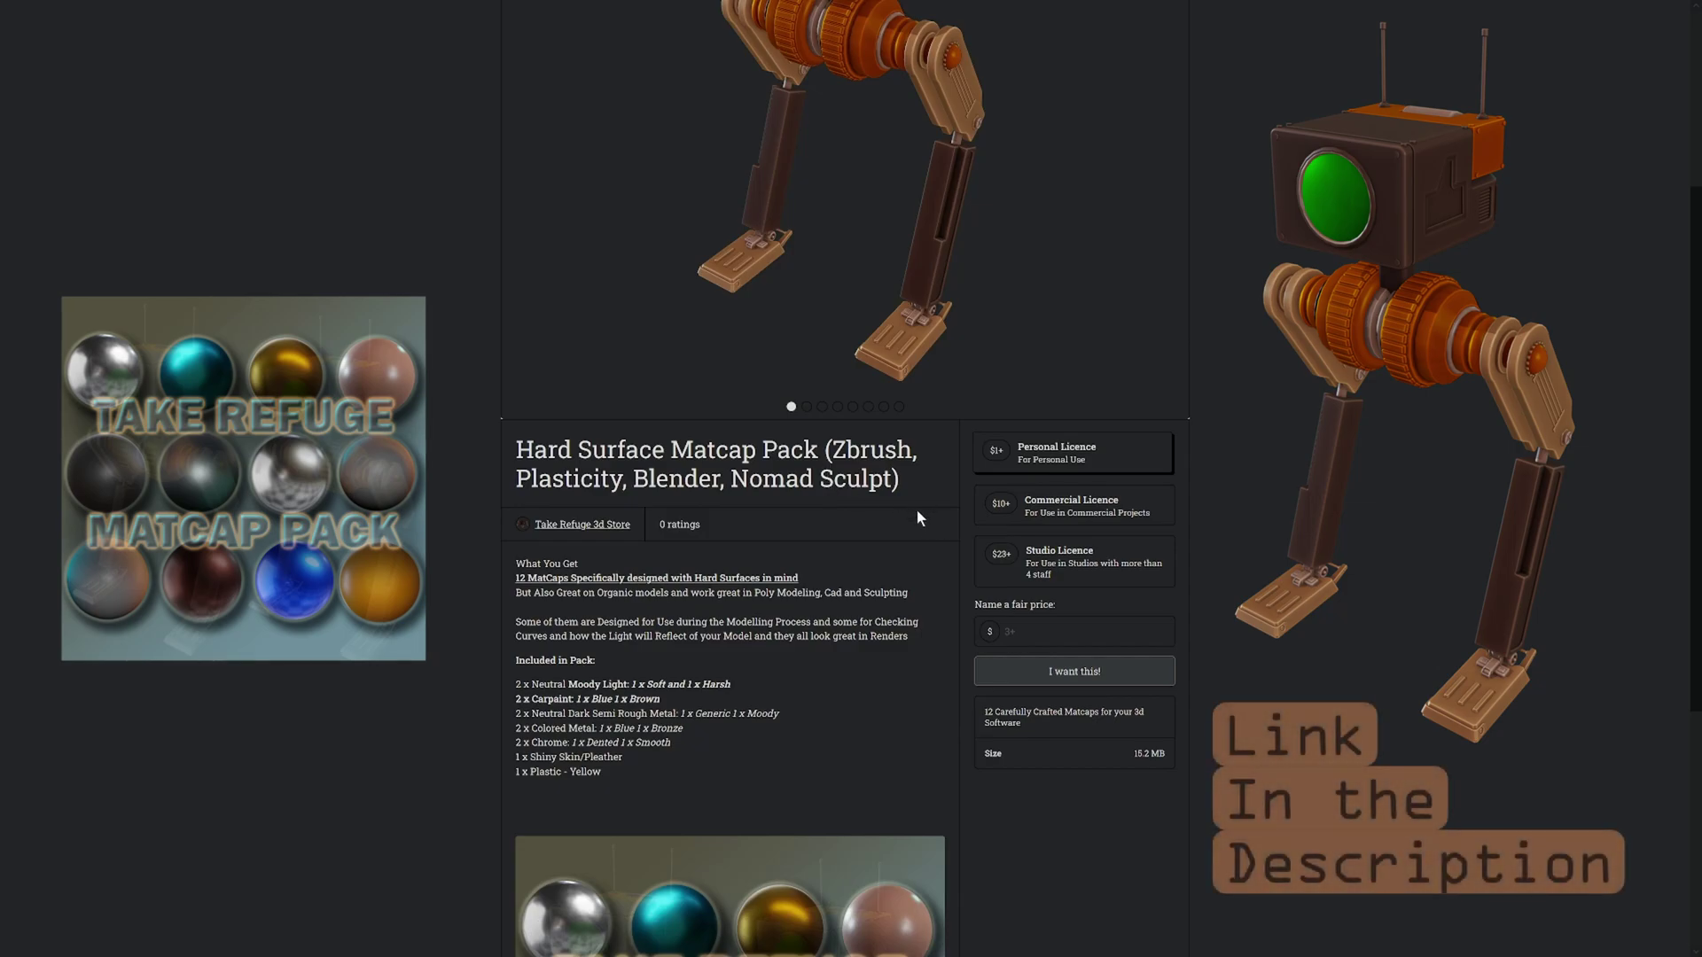
{"action": "scroll", "coordinate": [907, 508], "scroll_direction": "down", "scroll_amount": 1}
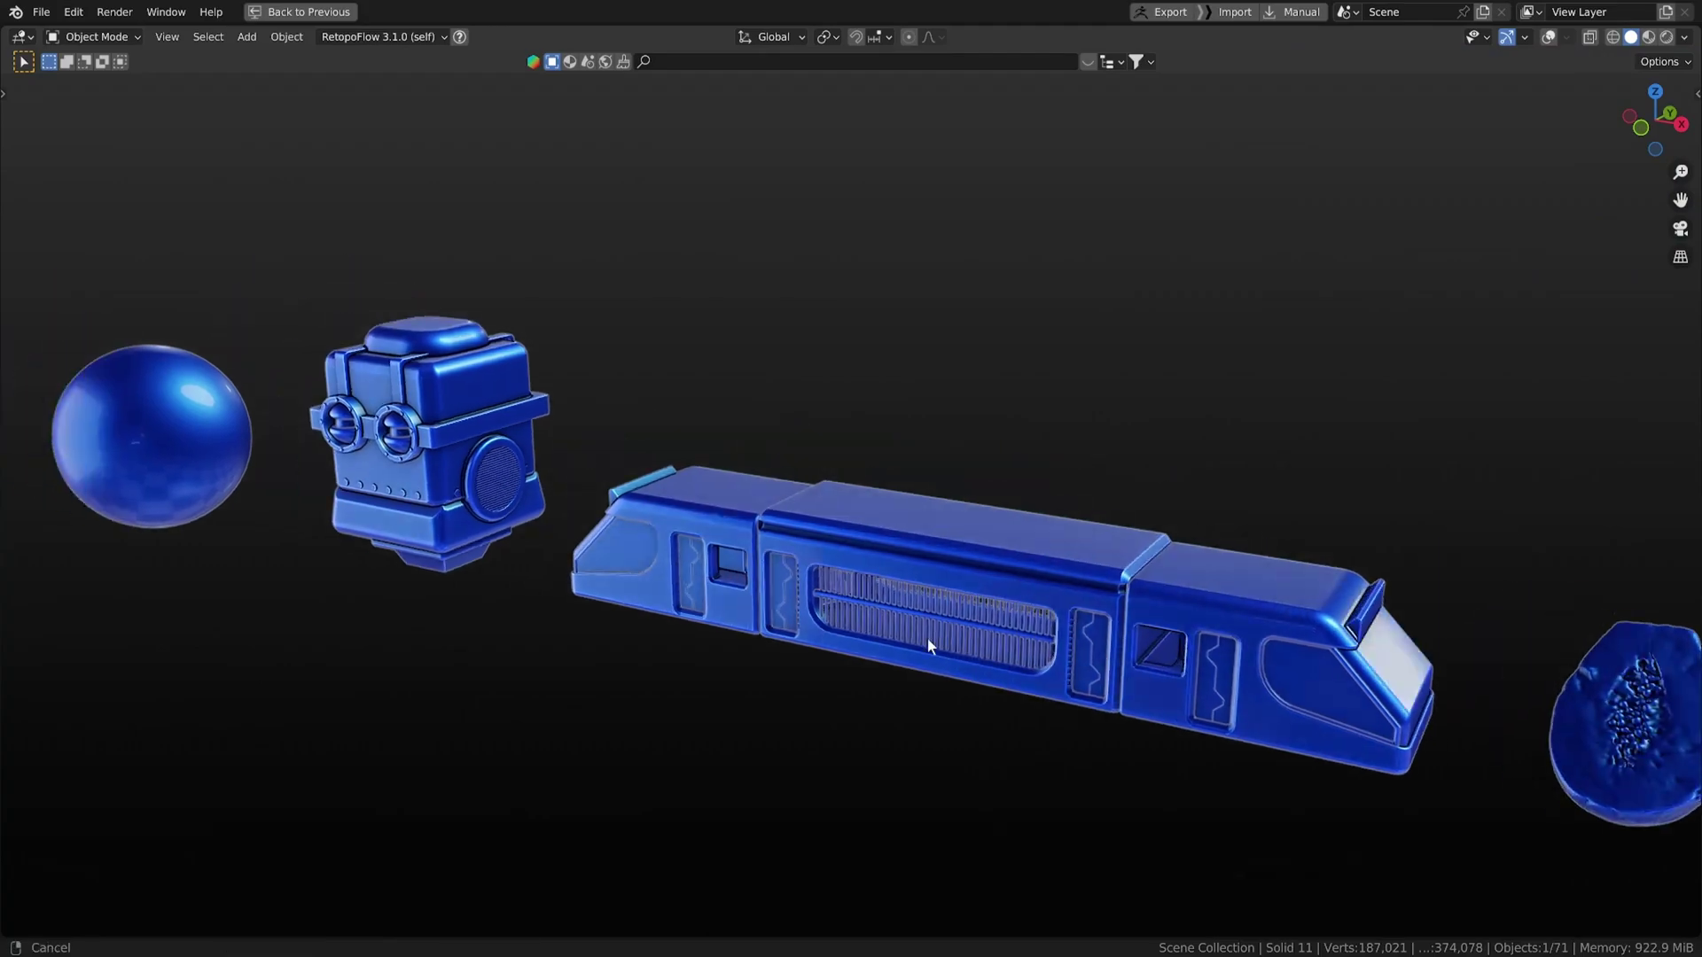
- Return to Blender, apply a dark, near-black matcap and inspect it on the robot's head
{"action": "middle_click_drag", "start_coordinate": [927, 636], "coordinate": [1364, 690], "text": "shift"}
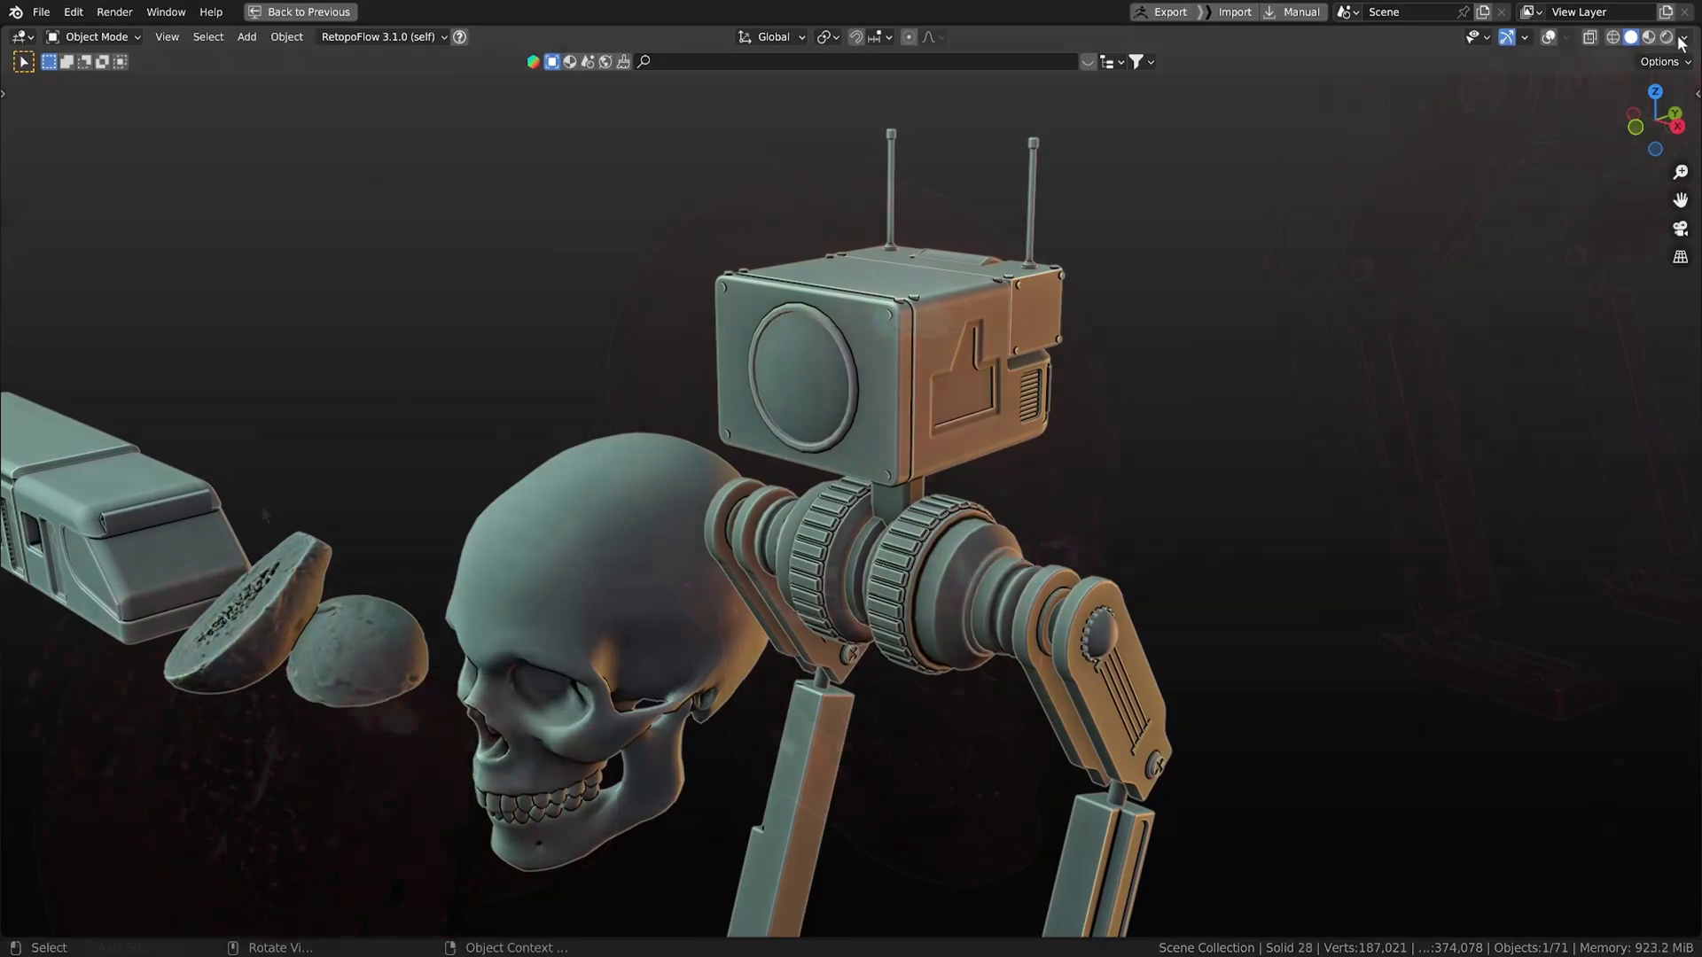
{"action": "left_click", "coordinate": [1682, 37]}
{"action": "left_click", "coordinate": [1519, 165]}
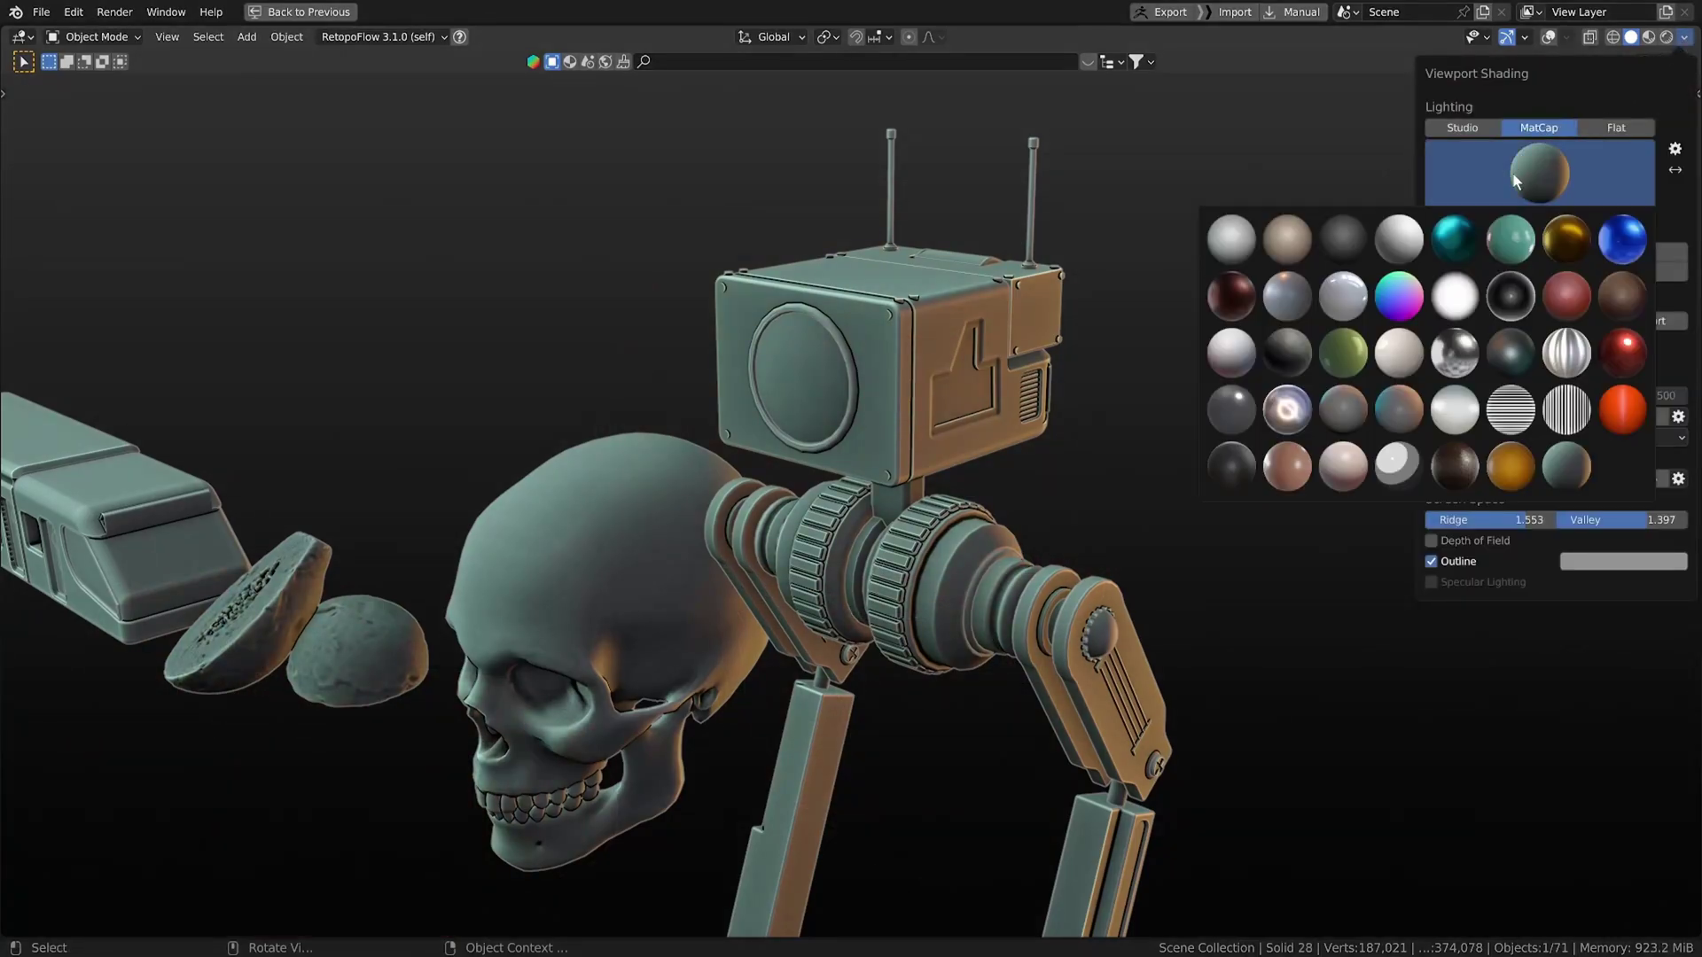
{"action": "left_click", "coordinate": [1385, 403]}
{"action": "middle_click_drag", "start_coordinate": [1305, 406], "coordinate": [1001, 392]}
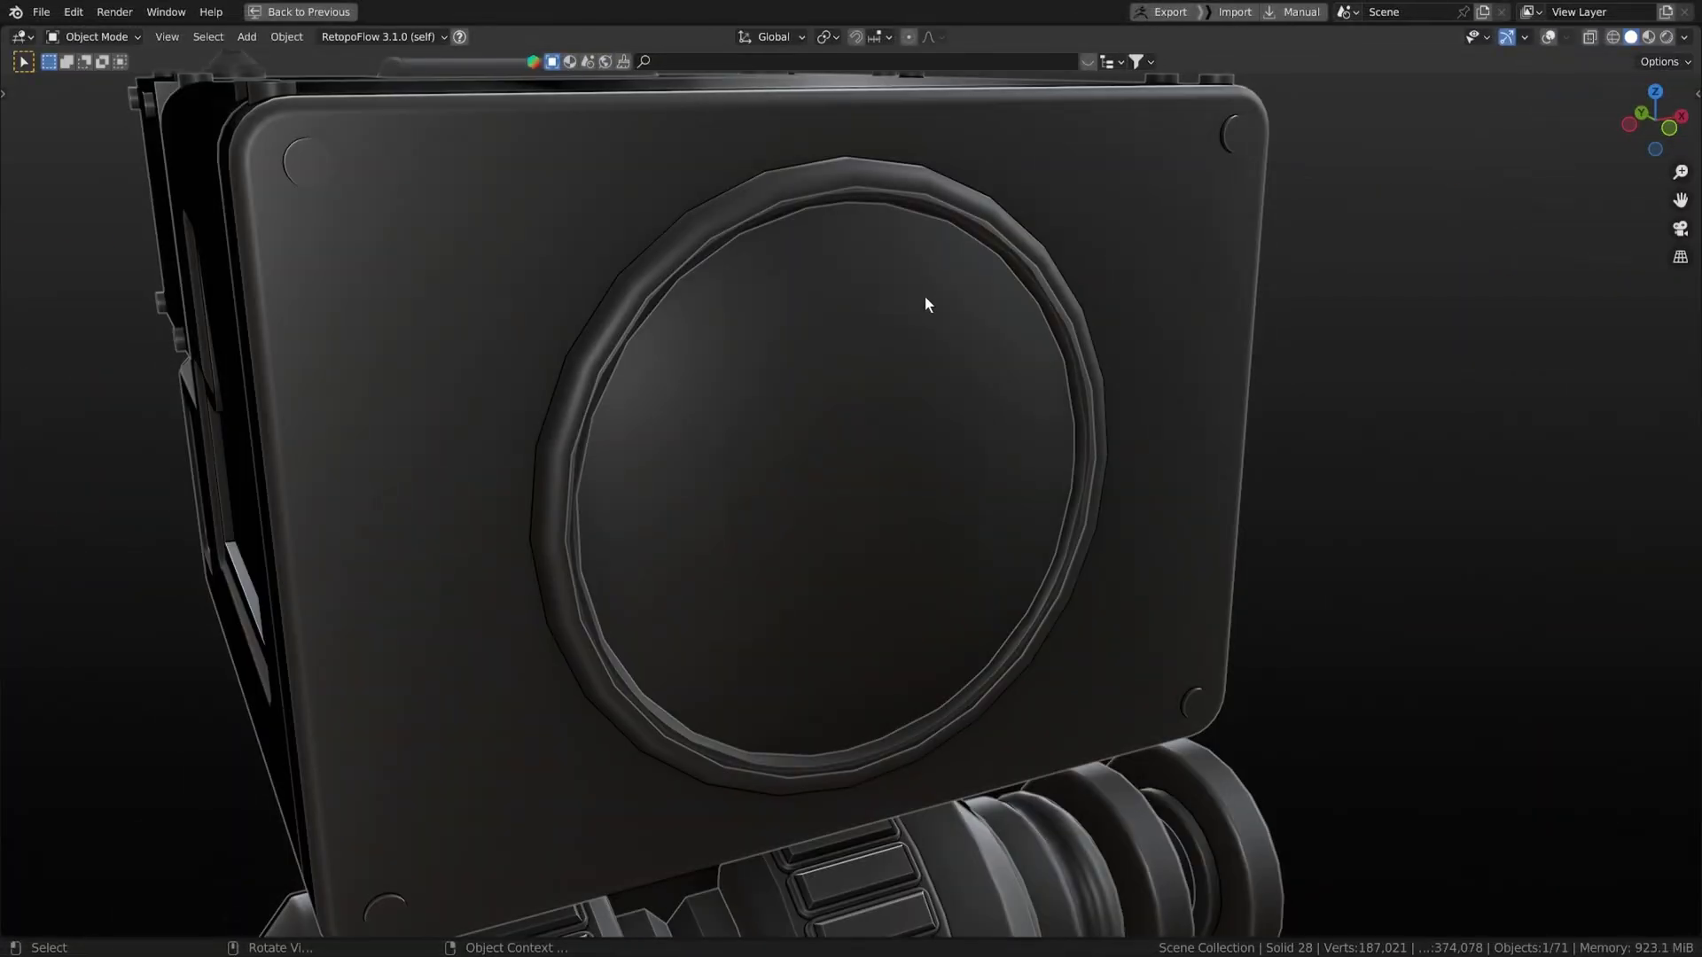
{"action": "scroll", "coordinate": [923, 300], "scroll_direction": "down", "scroll_amount": 10}
{"action": "middle_click_drag", "start_coordinate": [820, 433], "coordinate": [1592, 133]}
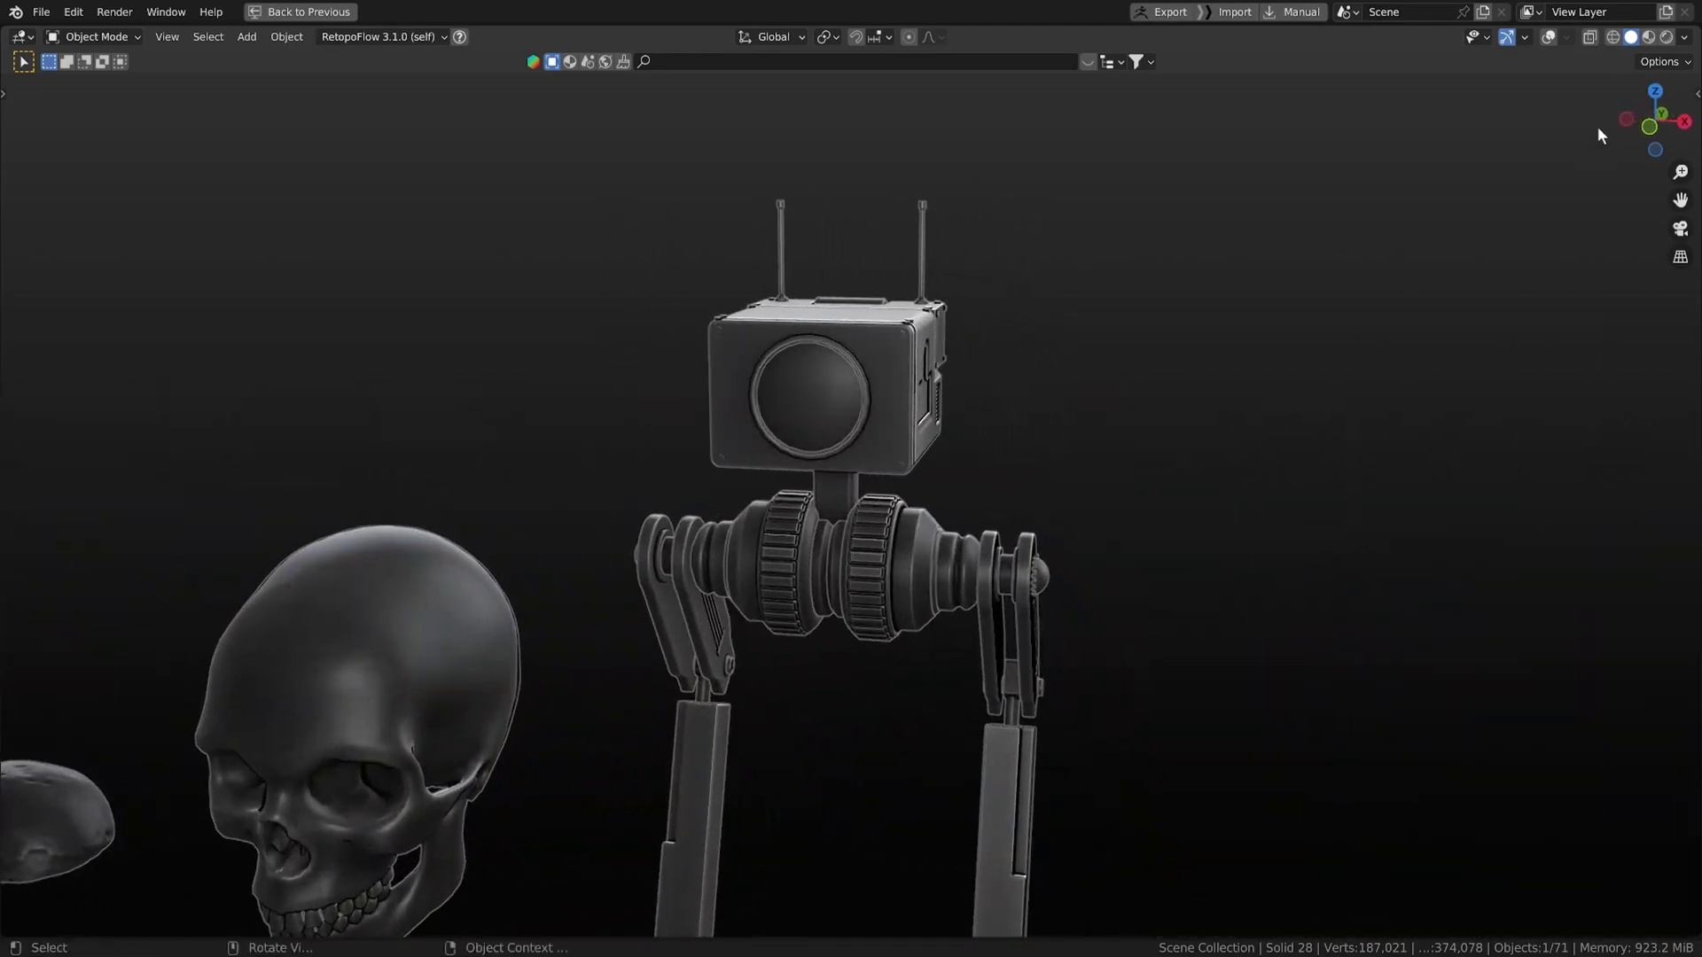
- Apply the grey matcap with blue and orange edges and view it across all the models
{"action": "left_click", "coordinate": [1686, 39]}
{"action": "left_click", "coordinate": [1599, 163]}
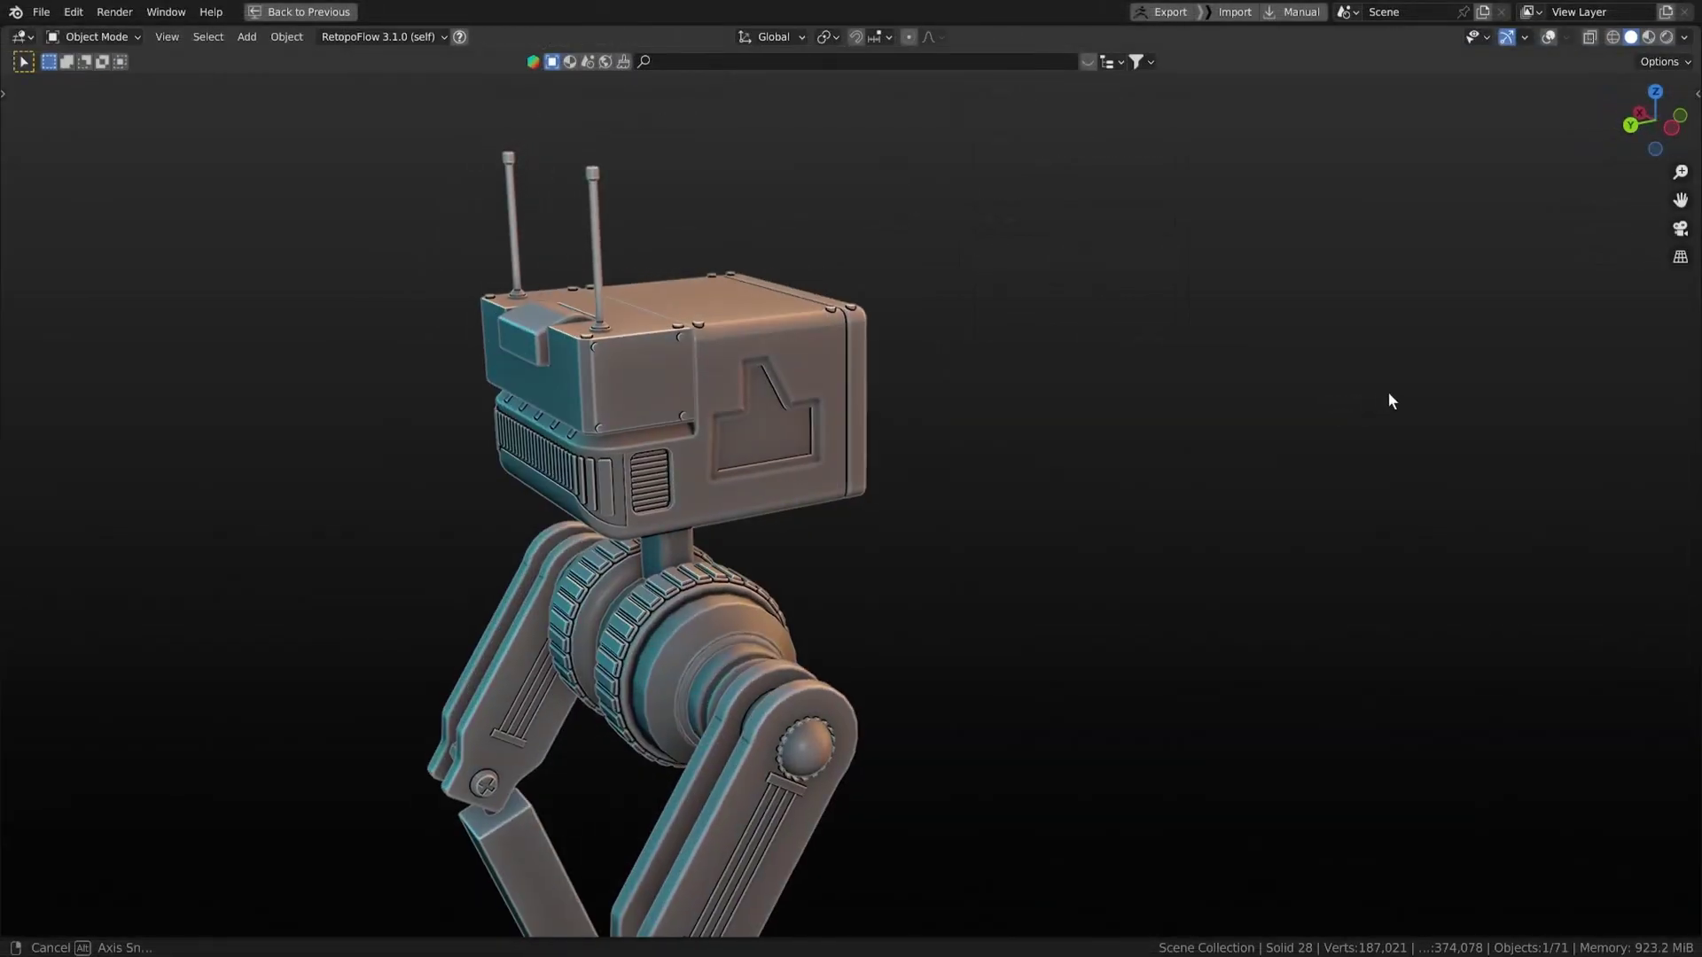
{"action": "middle_click_drag", "start_coordinate": [1387, 395], "coordinate": [1478, 423]}
{"action": "scroll", "coordinate": [980, 388], "scroll_direction": "down", "scroll_amount": 4}
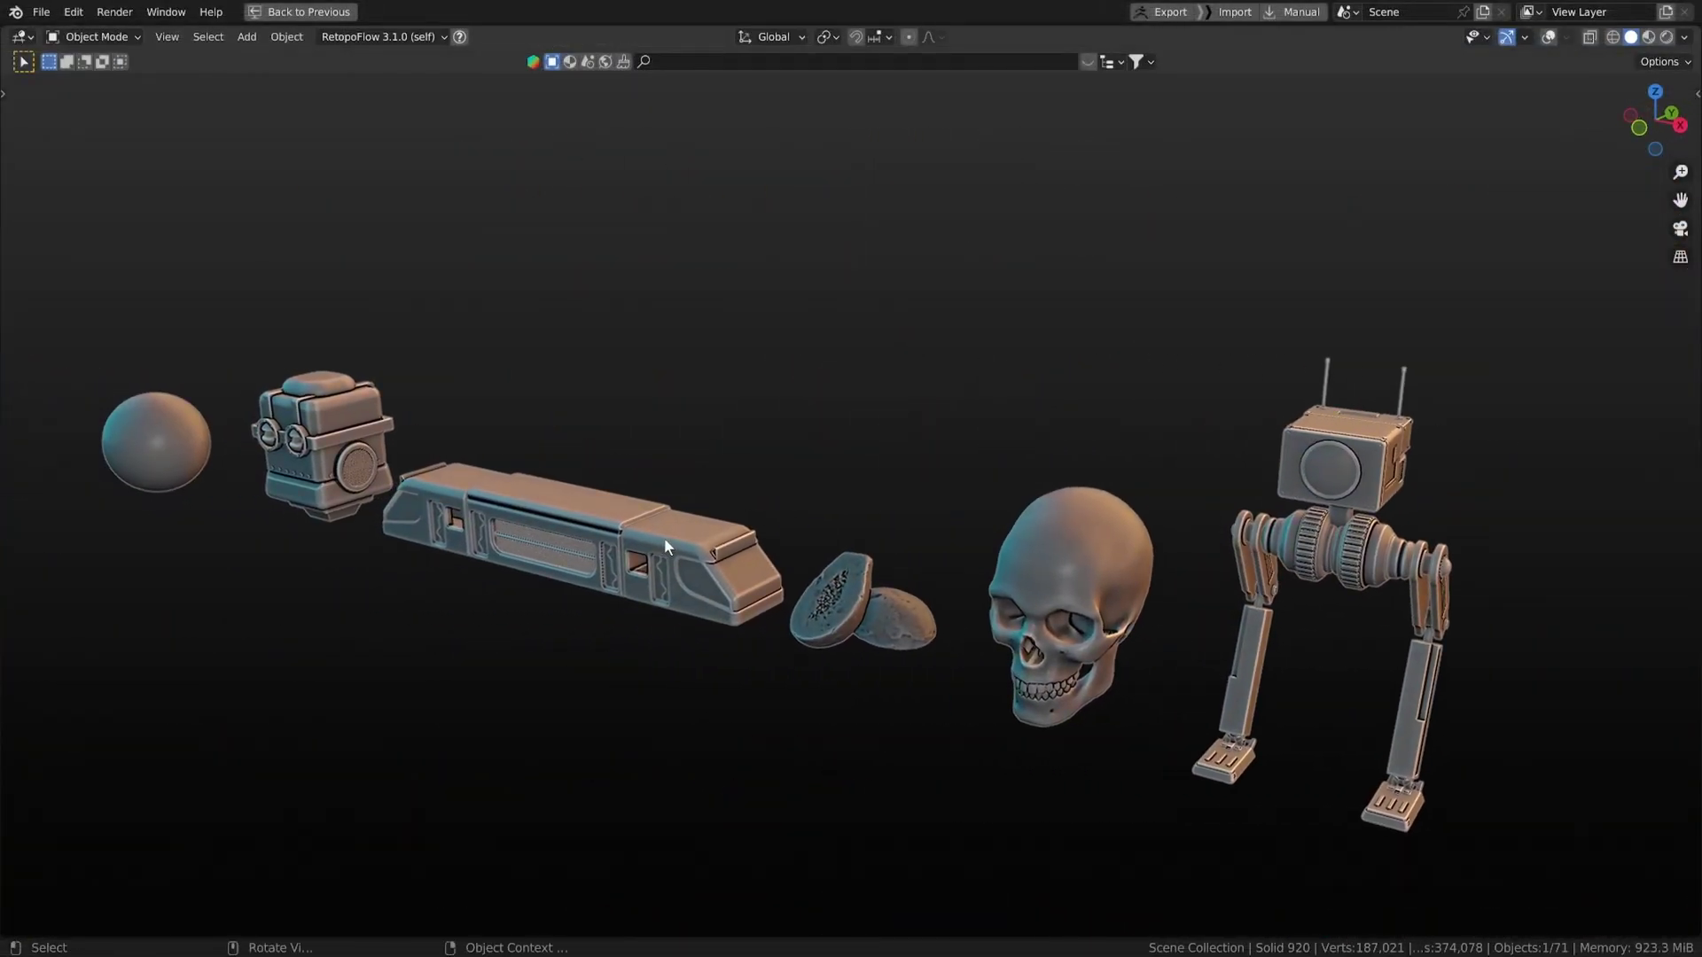